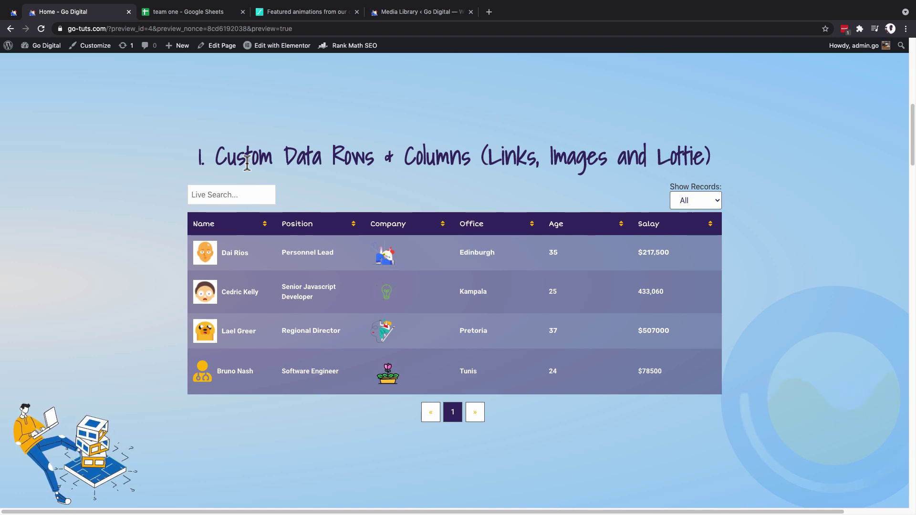
Step: Examine the first table section's heading, highlighting the words for links and images
{"action": "double_click", "coordinate": [504, 159]}
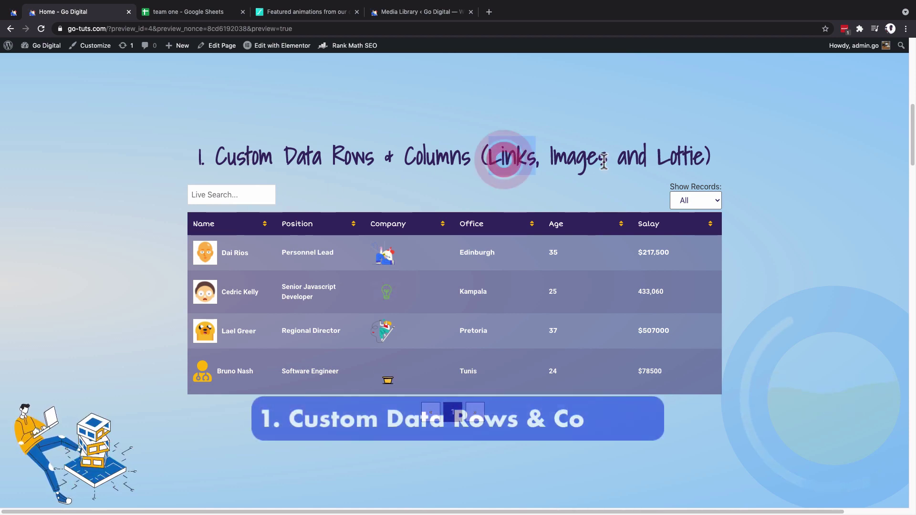
{"action": "double_click", "coordinate": [604, 160]}
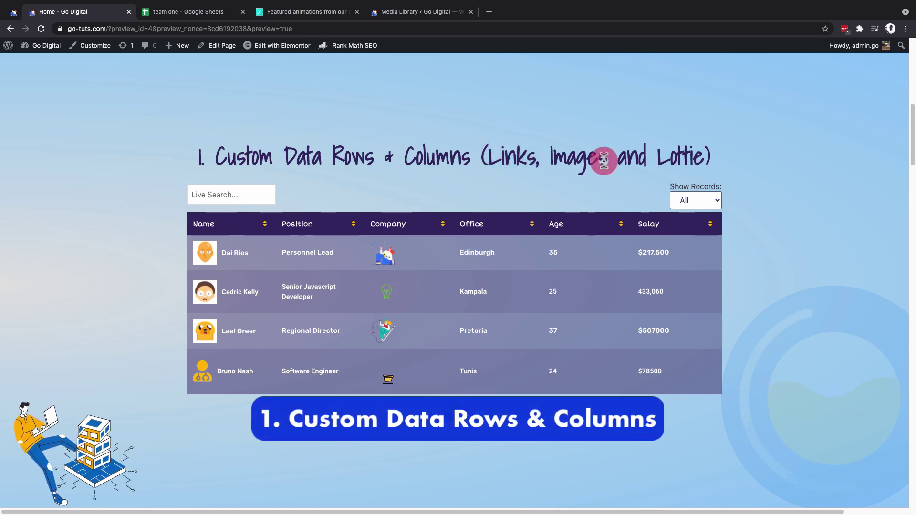
{"action": "left_click", "coordinate": [689, 155]}
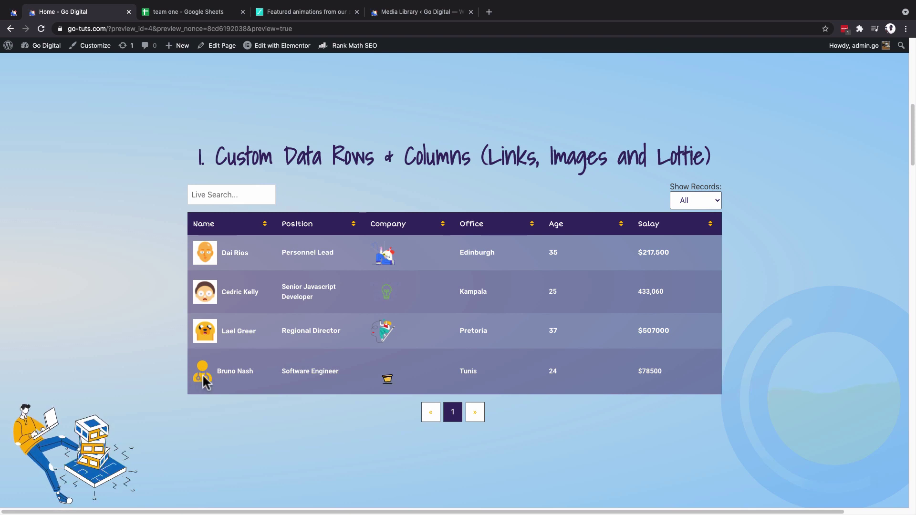
Step: Follow the link in the Software Engineer row's Tunis cell, view the linked post and close its tab
{"action": "left_click", "coordinate": [469, 378]}
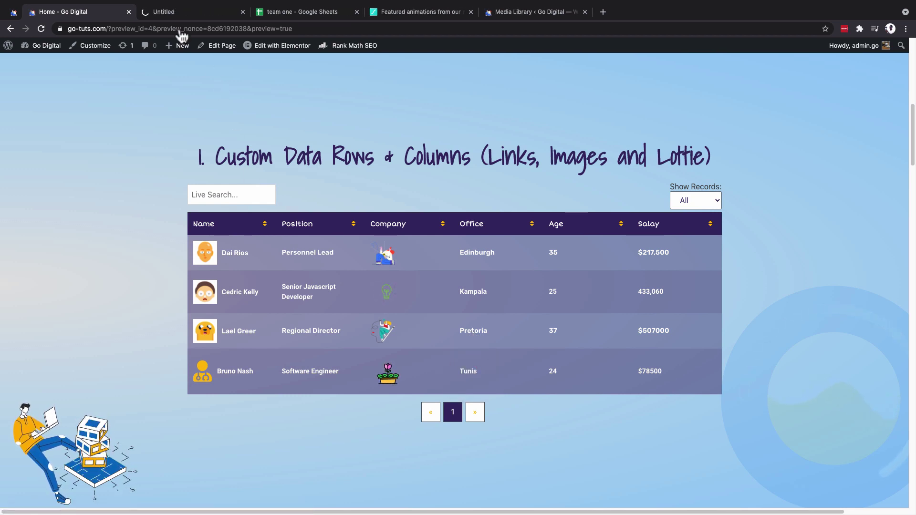
{"action": "left_click", "coordinate": [175, 14]}
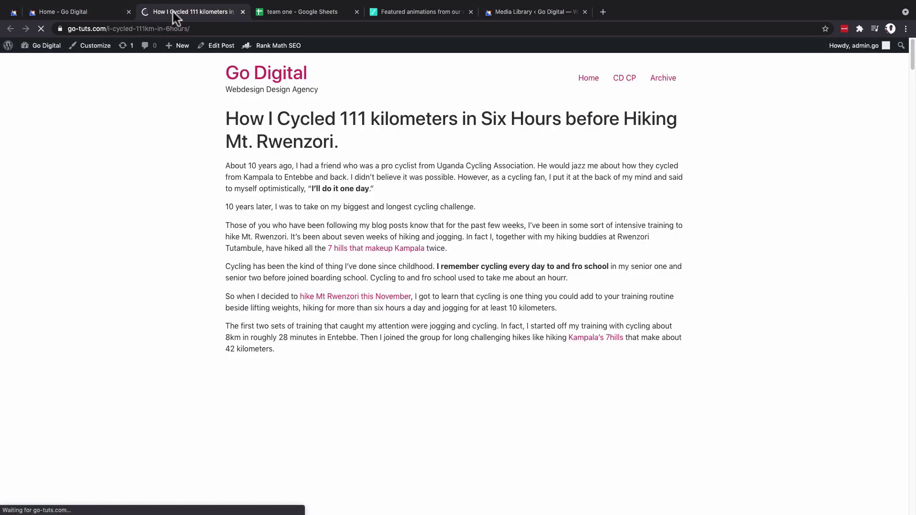
{"action": "left_click", "coordinate": [243, 12]}
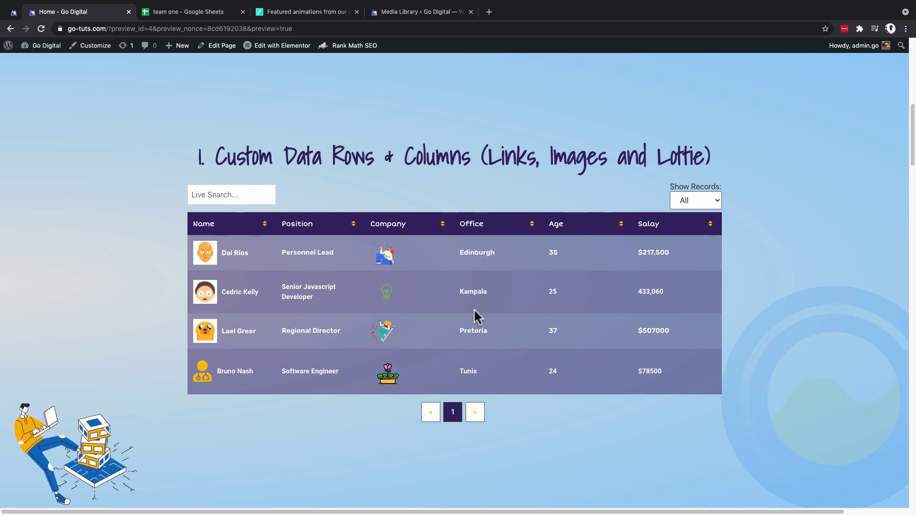
Step: Test the first table's live search with "soft" and clear the search
{"action": "left_click", "coordinate": [216, 194]}
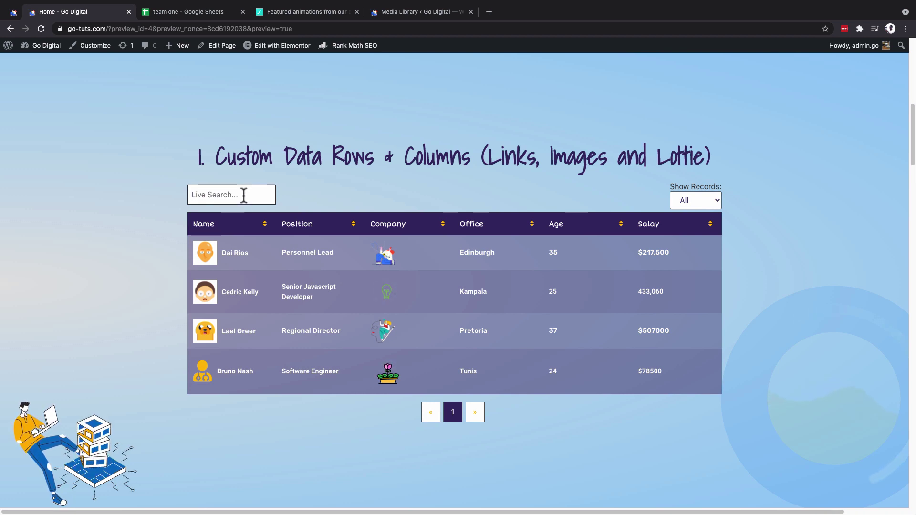
{"action": "type", "text": "sof"}
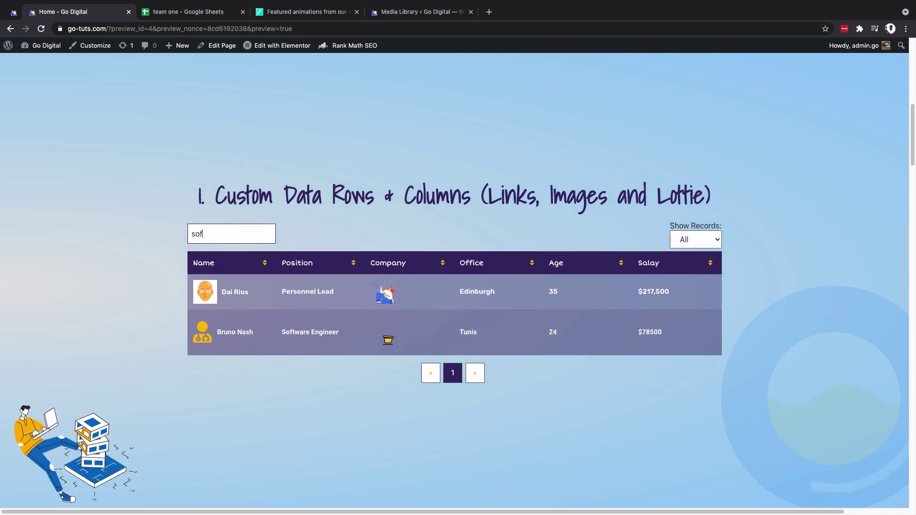
{"action": "type", "text": "t"}
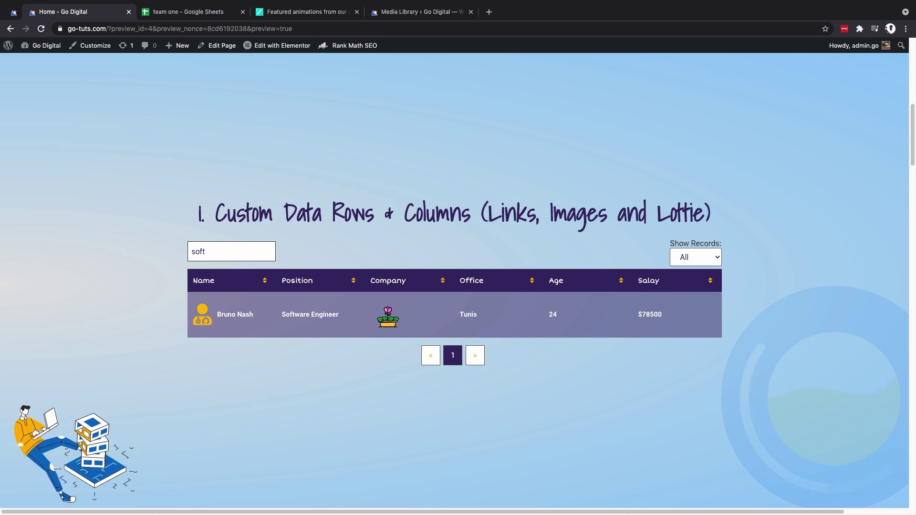
{"action": "key", "text": "BackSpace"}
{"action": "key", "text": "BackSpace"}
{"action": "key", "text": "BackSpace"}
{"action": "key", "text": "BackSpace"}
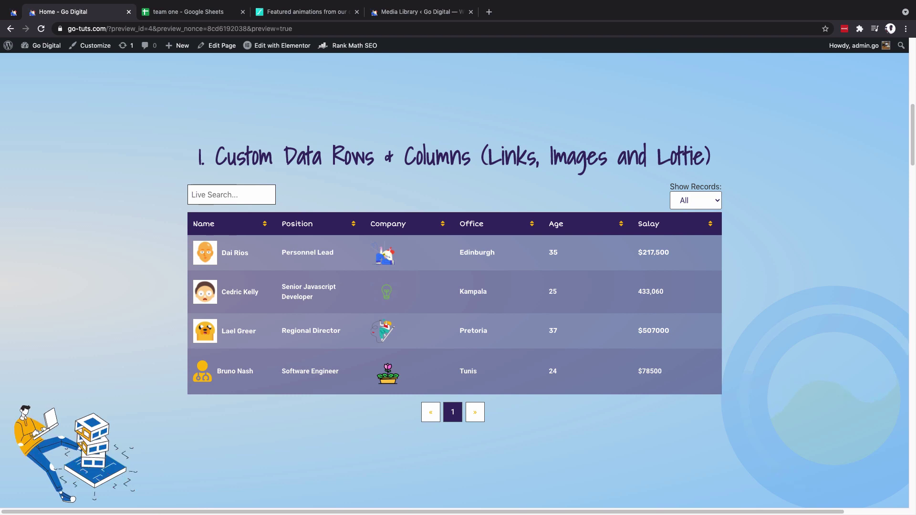
Step: Test the first table's live search with "78", clear it, and view the record count options without changing them
{"action": "type", "text": "78"}
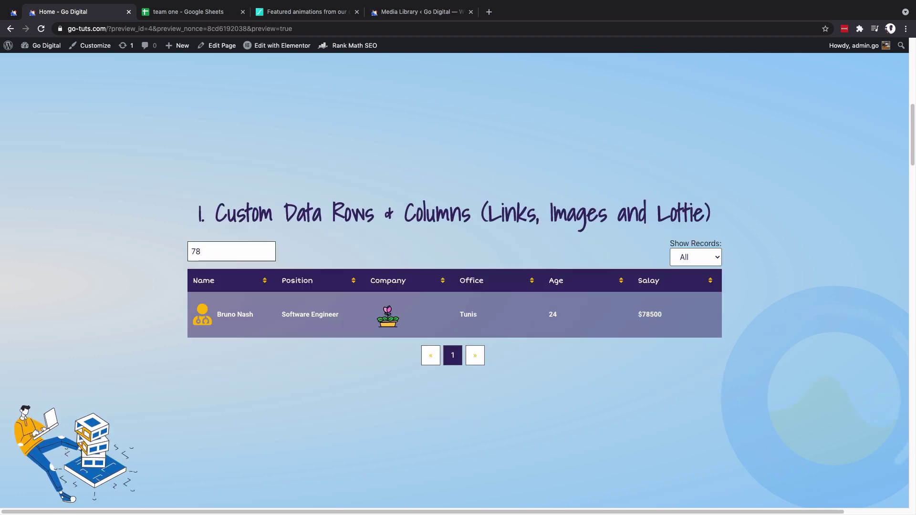
{"action": "key", "text": "BackSpace"}
{"action": "key", "text": "BackSpace"}
{"action": "left_click", "coordinate": [692, 201]}
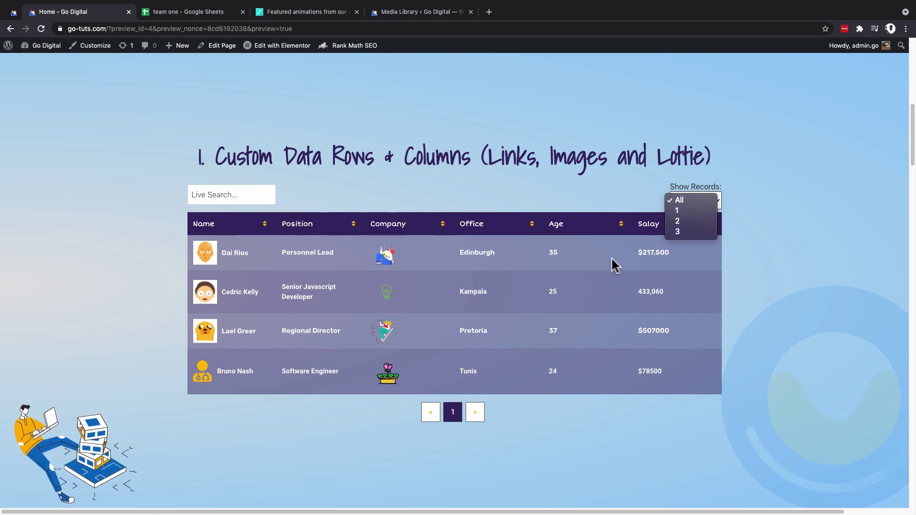
{"action": "left_click", "coordinate": [409, 182]}
Step: Go to the From CSV table section and examine its heading and rows
{"action": "scroll", "coordinate": [409, 183], "scroll_direction": "down", "scroll_amount": 1}
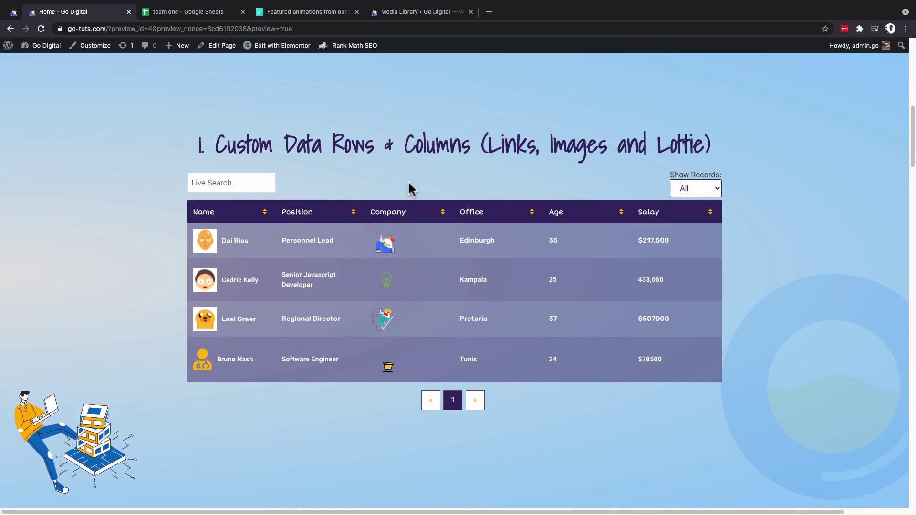
{"action": "scroll", "coordinate": [408, 183], "scroll_direction": "down", "scroll_amount": 7}
{"action": "scroll", "coordinate": [408, 182], "scroll_direction": "down", "scroll_amount": 5}
{"action": "scroll", "coordinate": [409, 181], "scroll_direction": "up", "scroll_amount": 1}
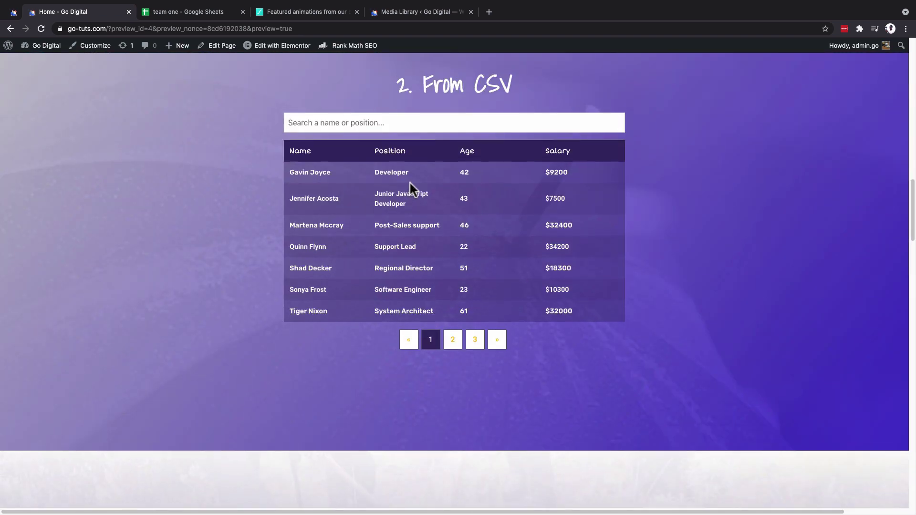
{"action": "scroll", "coordinate": [410, 181], "scroll_direction": "up", "scroll_amount": 1}
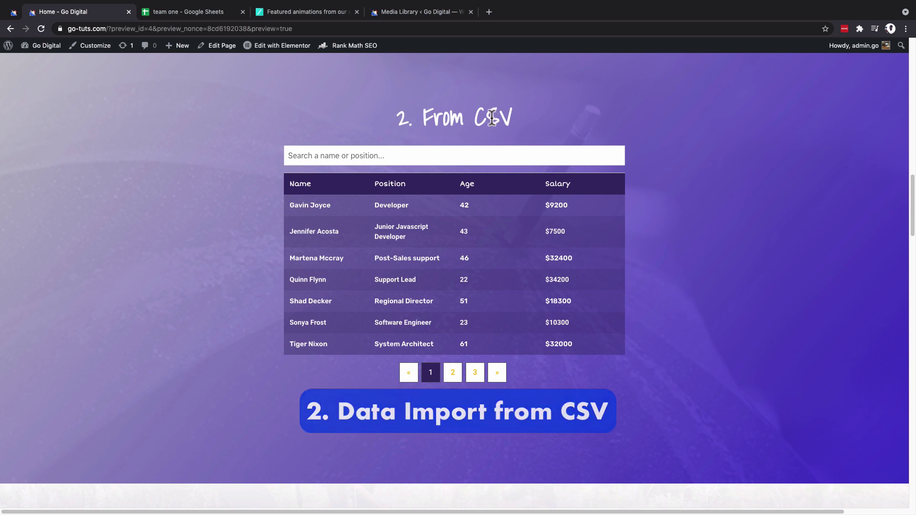
{"action": "left_click_drag", "start_coordinate": [490, 116], "coordinate": [510, 118]}
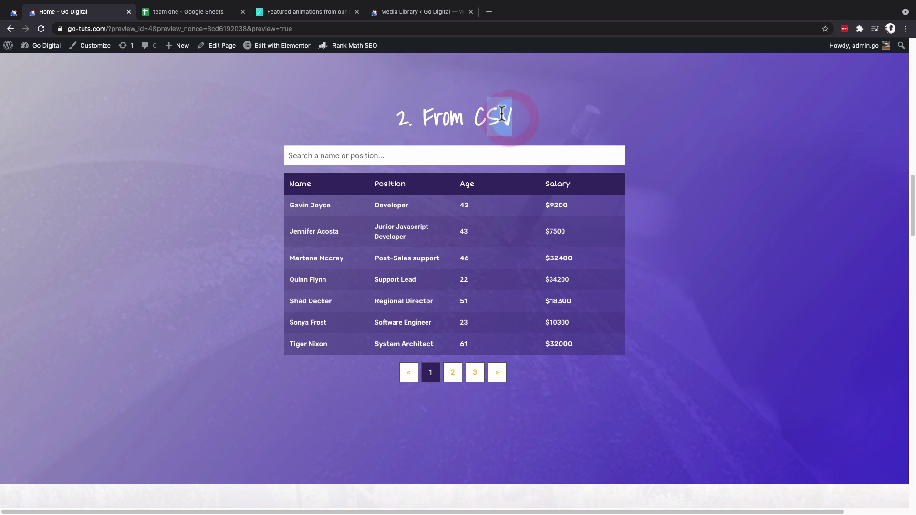
{"action": "left_click", "coordinate": [302, 105]}
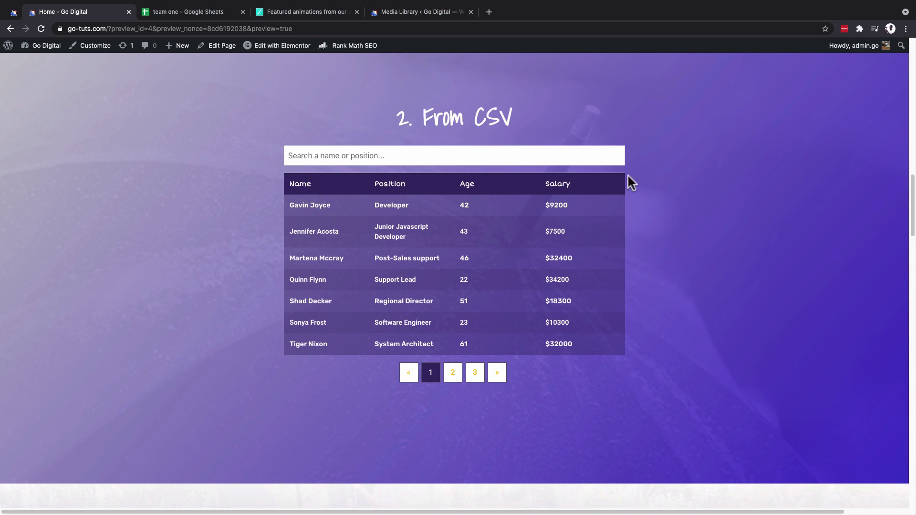
Step: Search the From CSV table for "45" and clear the search
{"action": "left_click", "coordinate": [313, 156]}
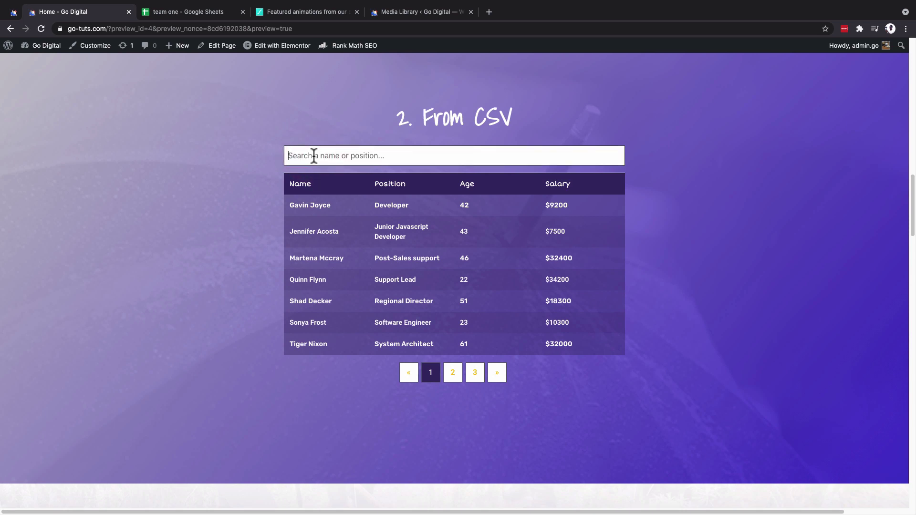
{"action": "type", "text": "45"}
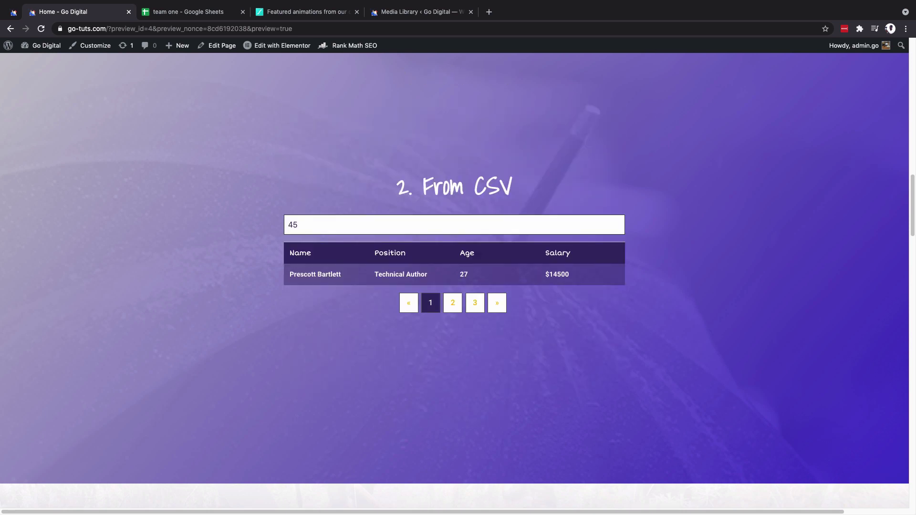
{"action": "key", "text": "BackSpace"}
{"action": "key", "text": "BackSpace"}
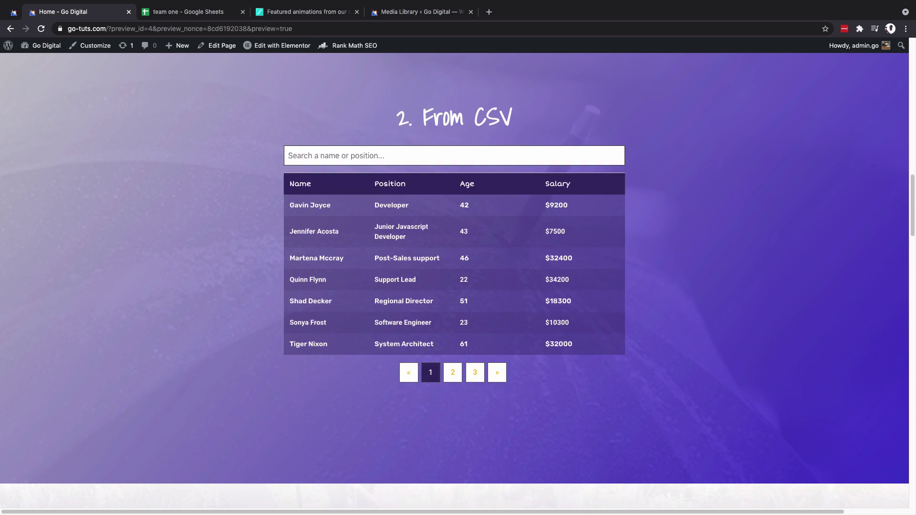
Step: Search the From CSV table for "devel" and clear the search
{"action": "type", "text": "devel"}
{"action": "key", "text": "BackSpace"}
{"action": "key", "text": "BackSpace"}
{"action": "key", "text": "BackSpace"}
{"action": "key", "text": "BackSpace"}
{"action": "key", "text": "BackSpace"}
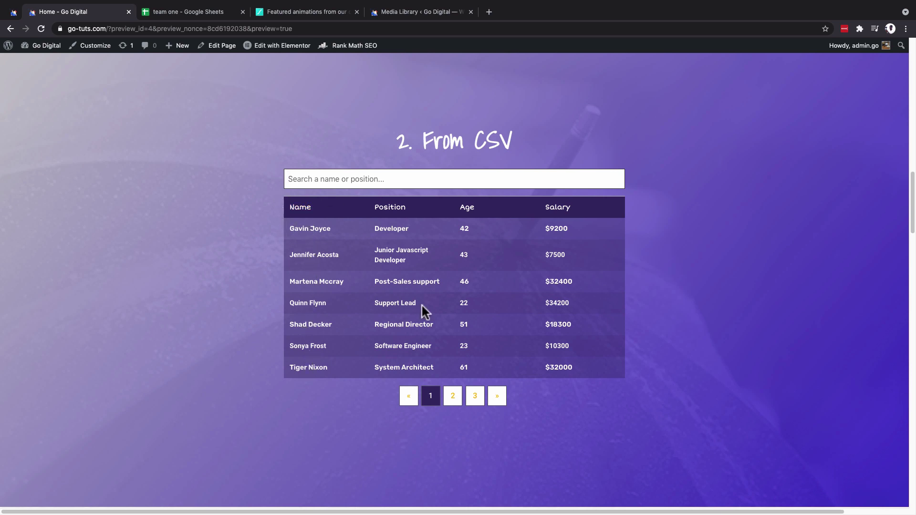
Step: Browse pages 2 and 3 of the From CSV table
{"action": "left_click", "coordinate": [453, 396]}
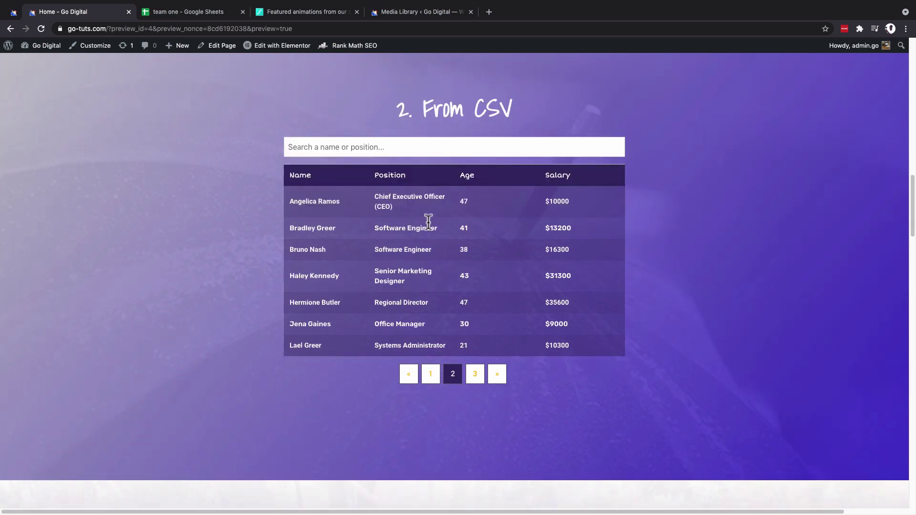
{"action": "left_click", "coordinate": [475, 380]}
{"action": "scroll", "coordinate": [475, 372], "scroll_direction": "down", "scroll_amount": 2}
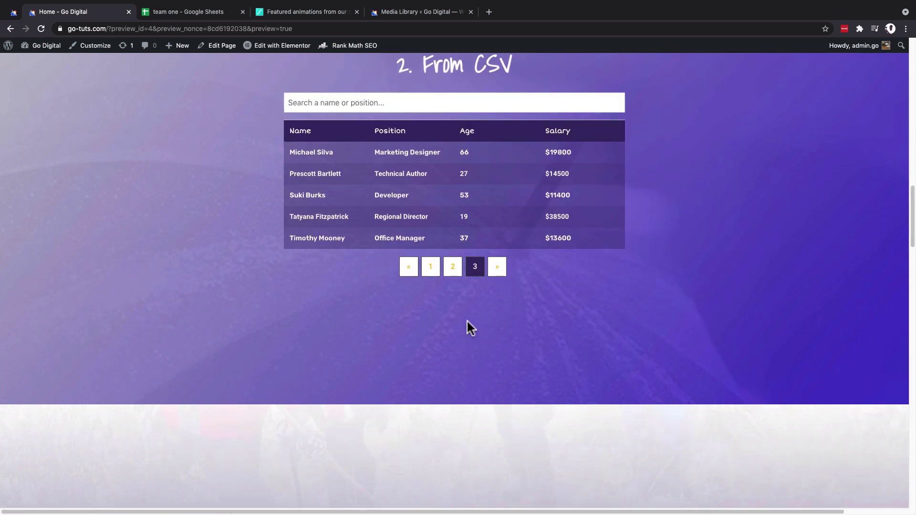
{"action": "scroll", "coordinate": [466, 320], "scroll_direction": "up", "scroll_amount": 3}
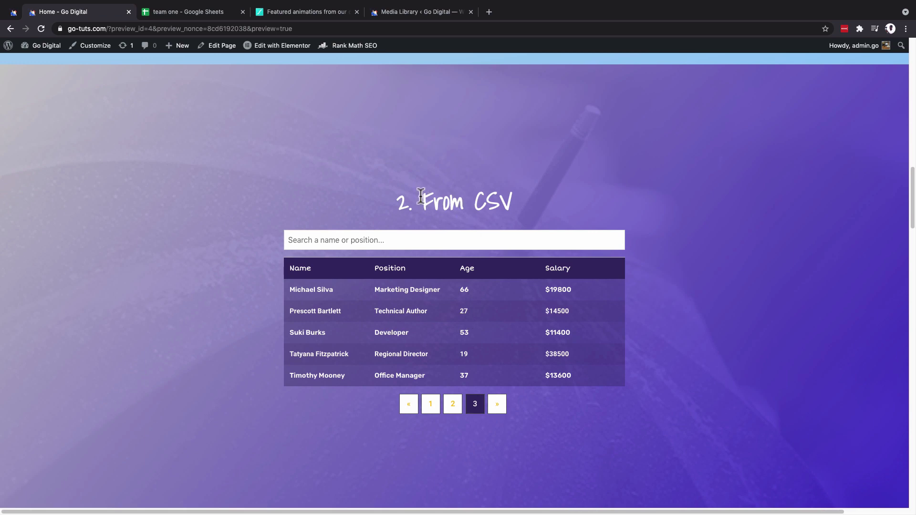
Step: Examine the CSV table with images and links and continue to the table pulled from Google Sheets
{"action": "scroll", "coordinate": [421, 196], "scroll_direction": "down", "scroll_amount": 10}
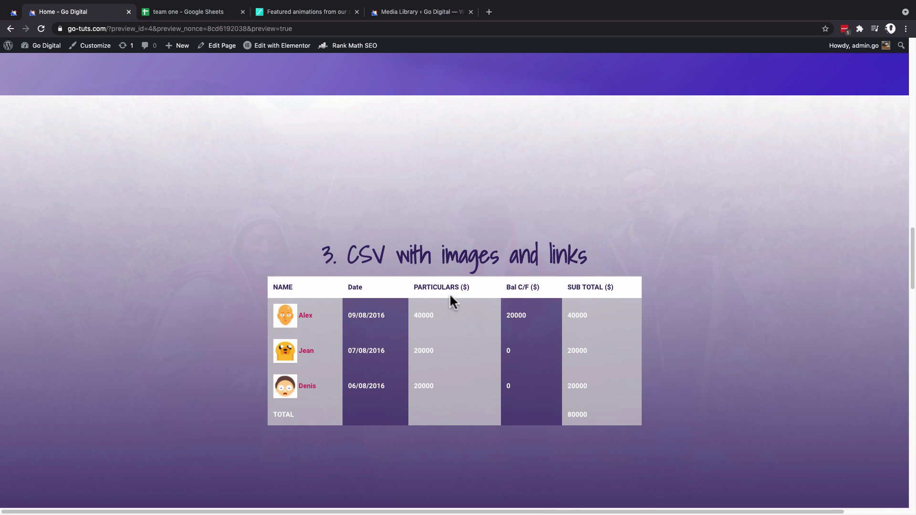
{"action": "scroll", "coordinate": [428, 382], "scroll_direction": "down", "scroll_amount": 10}
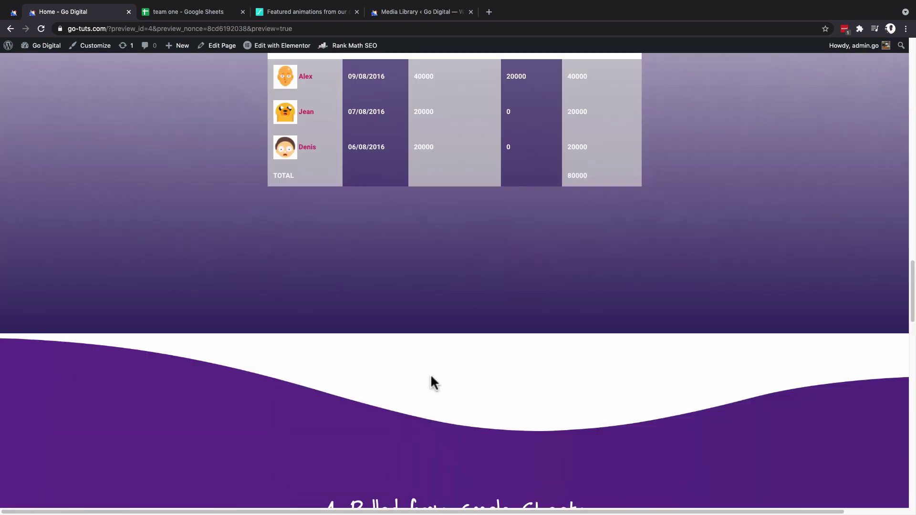
{"action": "scroll", "coordinate": [436, 367], "scroll_direction": "down", "scroll_amount": 2}
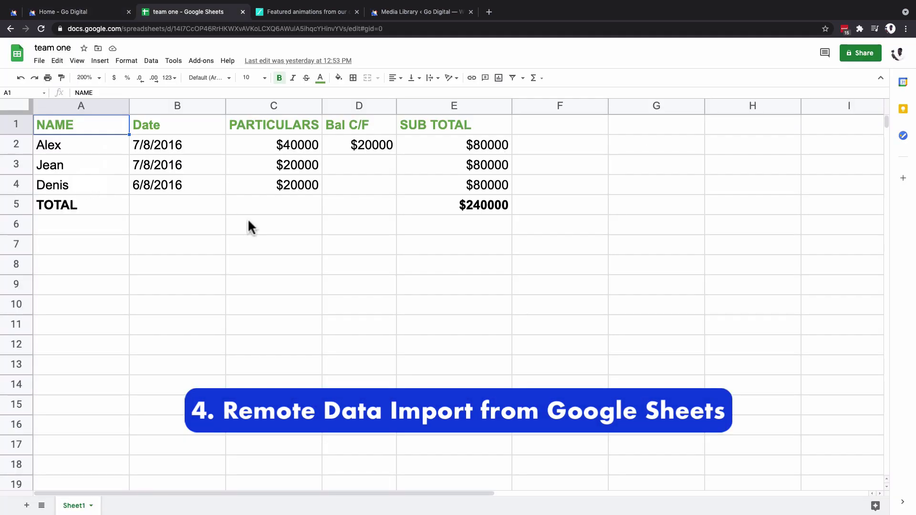
Step: Highlight the range A1:E5 in the team one Google Sheet and return to the Go Digital home page preview
{"action": "left_click", "coordinate": [248, 220]}
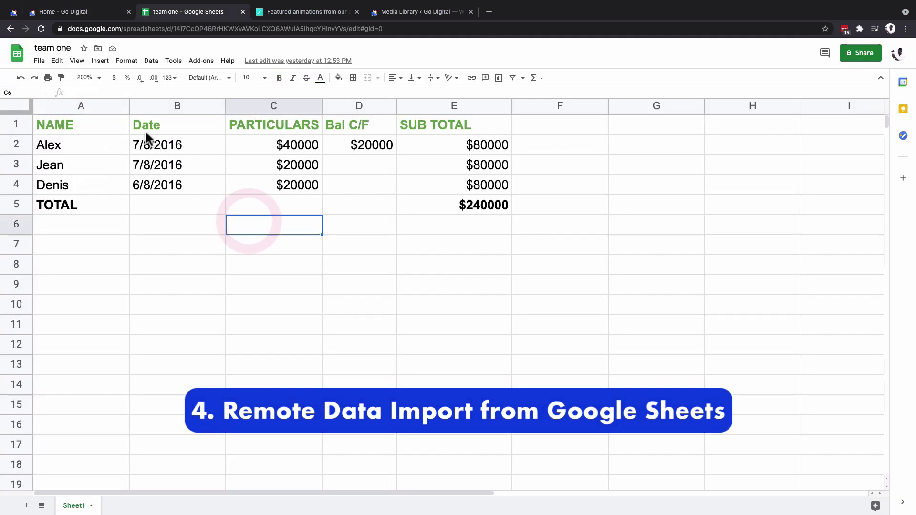
{"action": "left_click", "coordinate": [39, 122]}
{"action": "left_click_drag", "start_coordinate": [128, 153], "coordinate": [487, 205]}
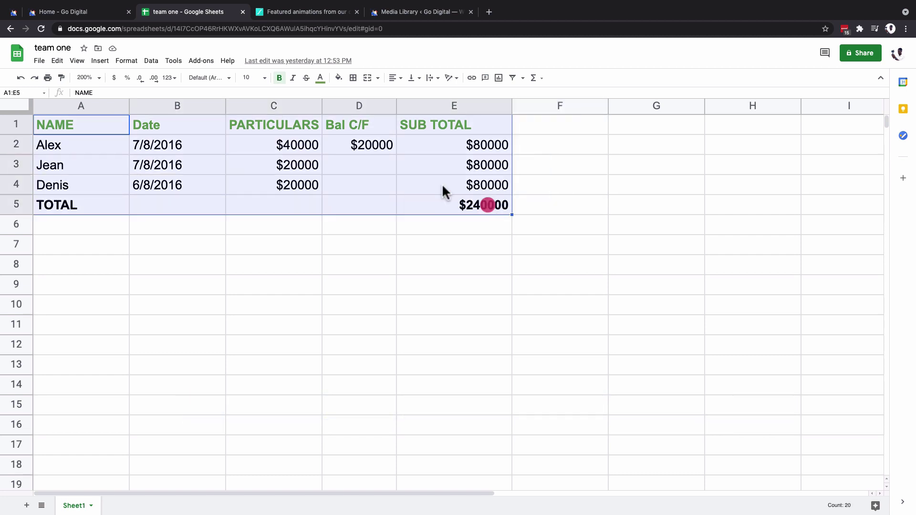
{"action": "left_click", "coordinate": [43, 14]}
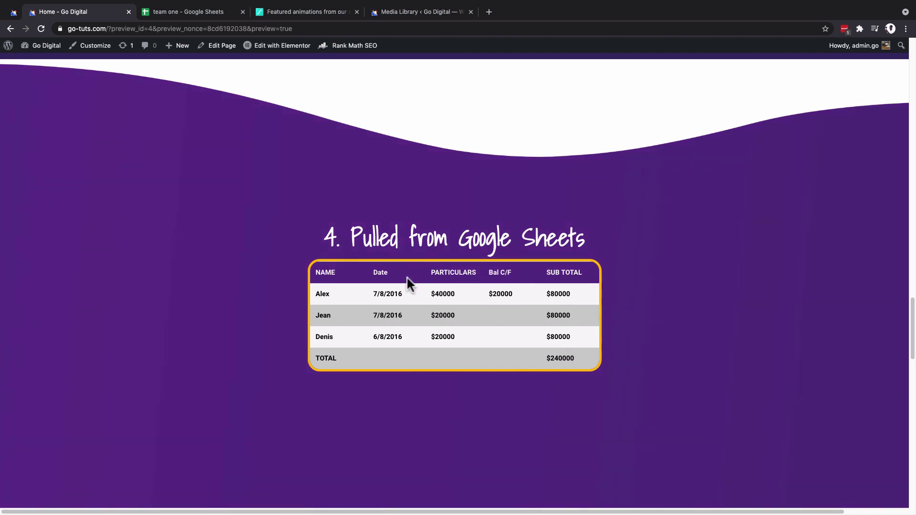
Step: Compare the team one sheet's data with the table pulled from Google Sheets on the home page
{"action": "left_click", "coordinate": [152, 13]}
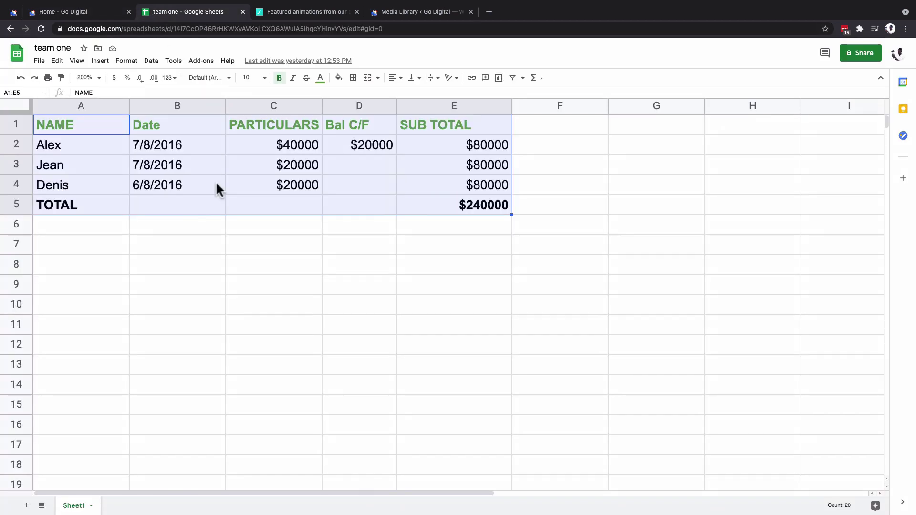
{"action": "left_click", "coordinate": [291, 188]}
{"action": "left_click", "coordinate": [44, 13]}
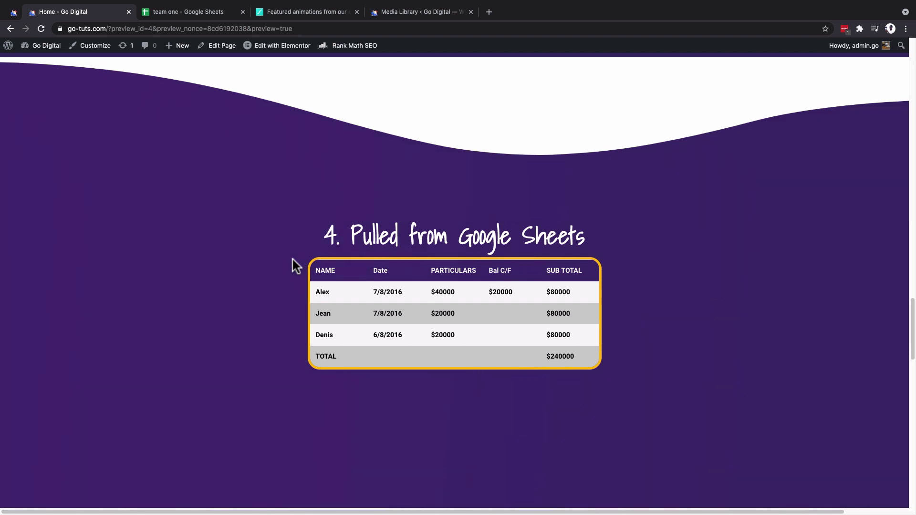
{"action": "left_click", "coordinate": [170, 10]}
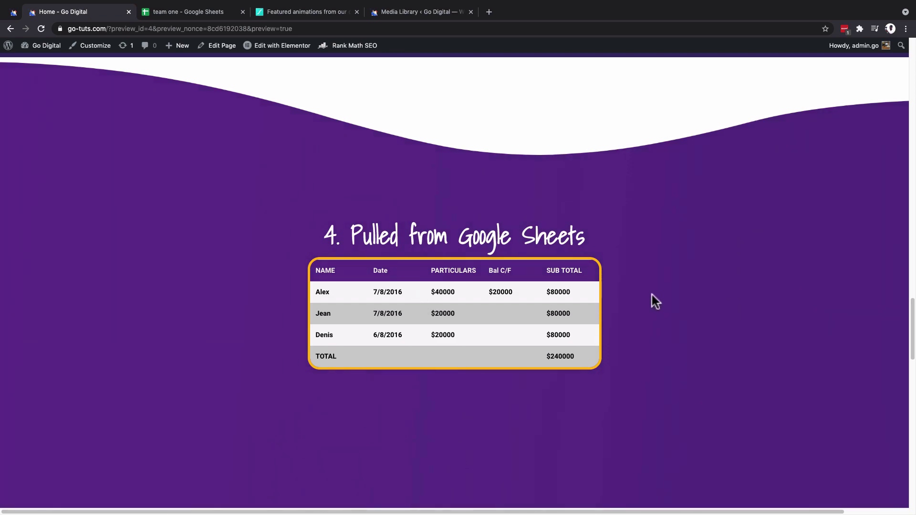
Step: Switch to the WordPress Plugins page and highlight the Premium Addons PRO plugin in the installed list
{"action": "scroll", "coordinate": [597, 235], "scroll_direction": "down", "scroll_amount": 1}
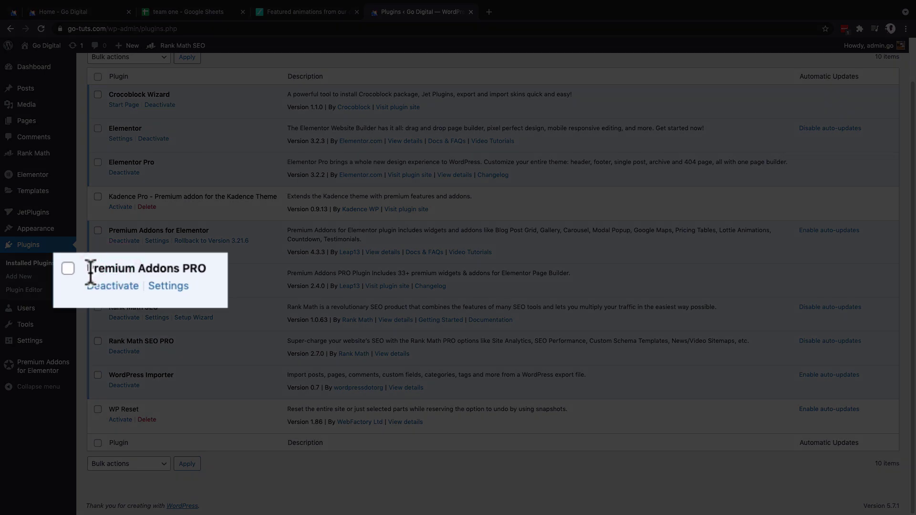
{"action": "left_click_drag", "start_coordinate": [87, 270], "coordinate": [180, 273]}
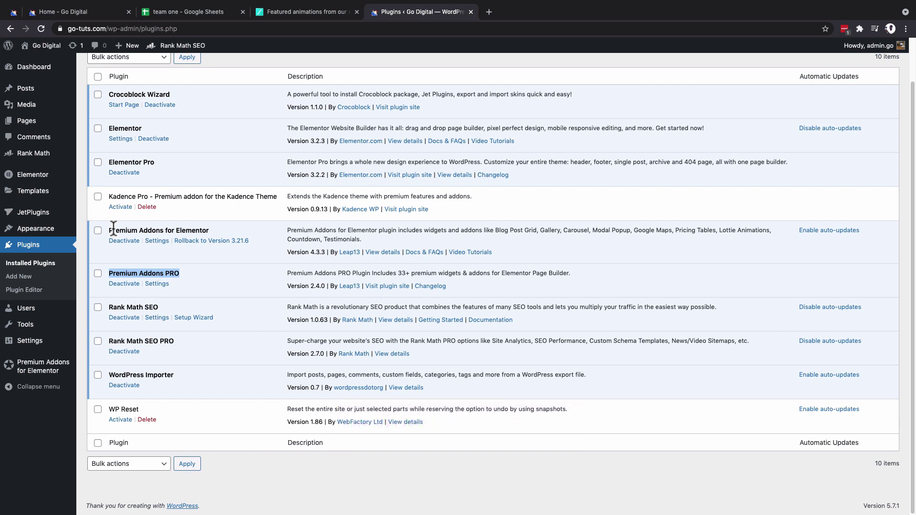
Step: Highlight the Premium Addons for Elementor and Elementor plugins in the installed list
{"action": "left_click_drag", "start_coordinate": [113, 228], "coordinate": [216, 230]}
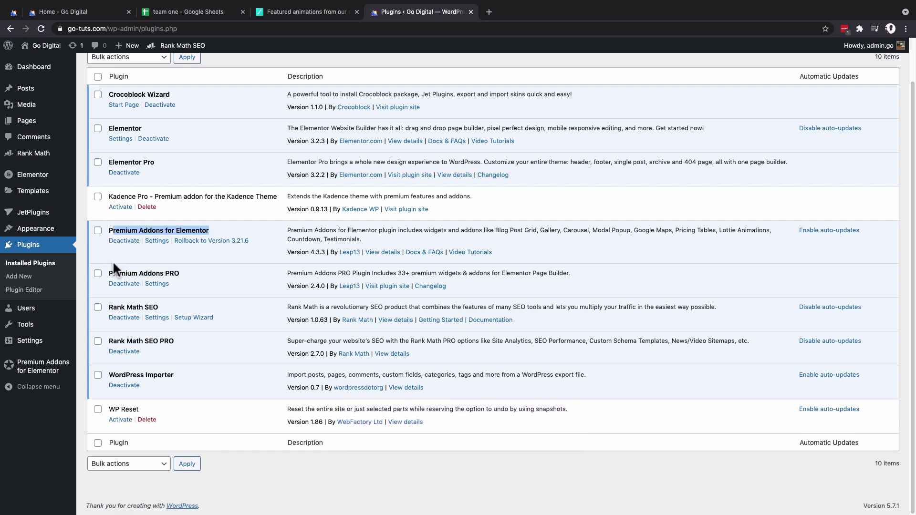
{"action": "double_click", "coordinate": [119, 129]}
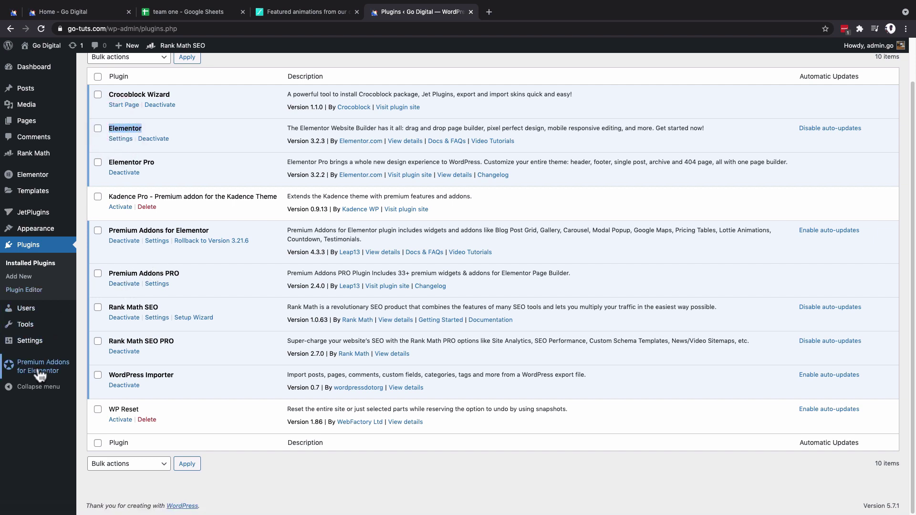
Step: Open the Widgets & Add-ons settings of Premium Addons for Elementor and look through the full widget list
{"action": "mouse_move", "coordinate": [39, 377]}
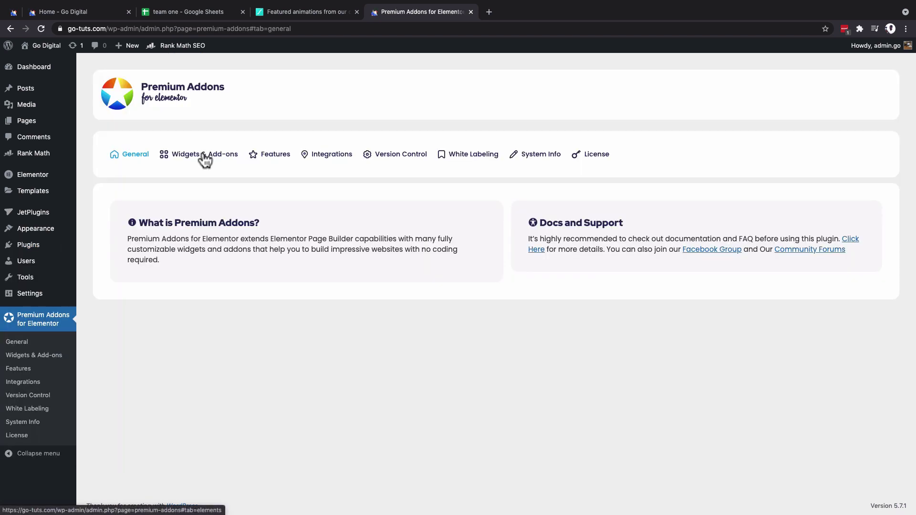
{"action": "left_click", "coordinate": [204, 156]}
{"action": "scroll", "coordinate": [428, 221], "scroll_direction": "down", "scroll_amount": 5}
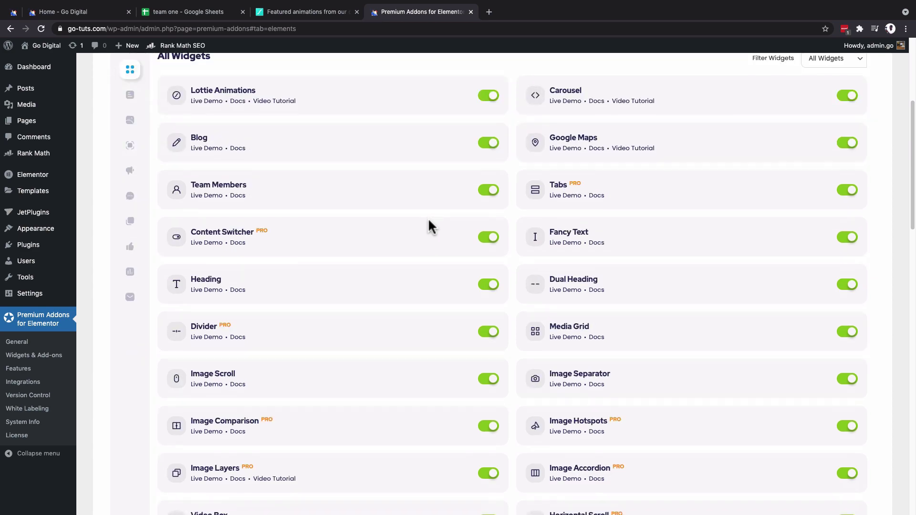
{"action": "scroll", "coordinate": [428, 216], "scroll_direction": "down", "scroll_amount": 20}
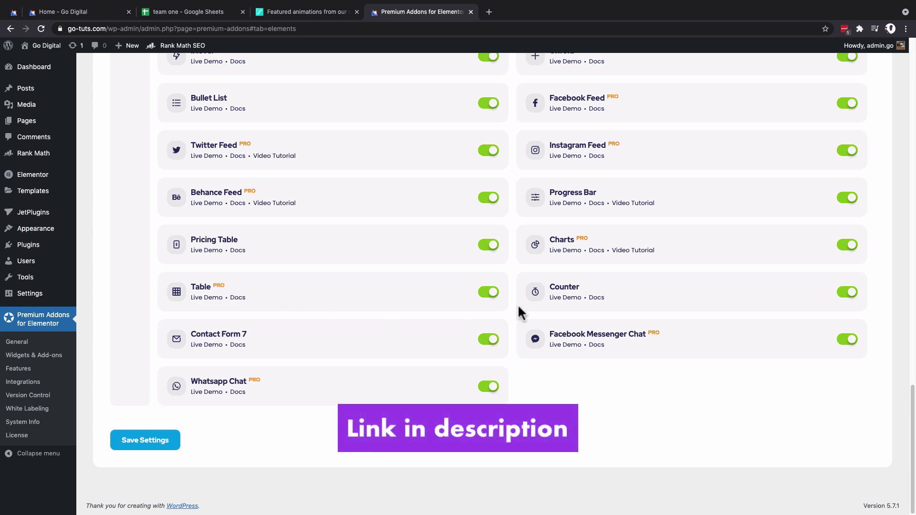
{"action": "scroll", "coordinate": [490, 294], "scroll_direction": "up", "scroll_amount": 15}
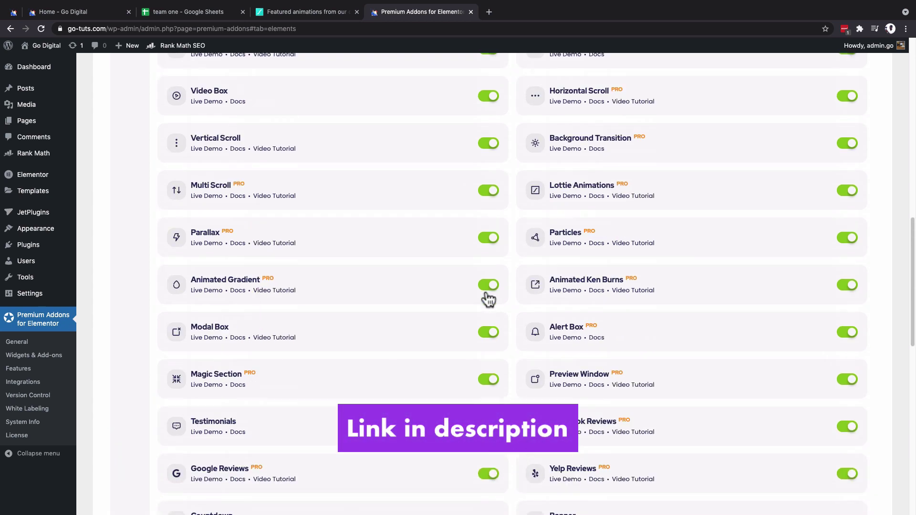
{"action": "scroll", "coordinate": [488, 299], "scroll_direction": "up", "scroll_amount": 8}
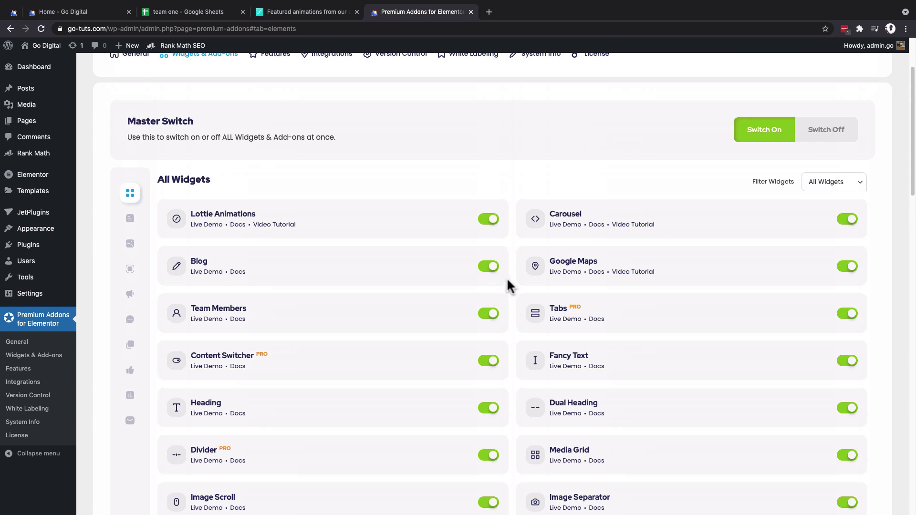
Step: Switch off all Premium Addons widgets with the master switch and enable only the Table widget
{"action": "left_click", "coordinate": [826, 128]}
{"action": "scroll", "coordinate": [388, 320], "scroll_direction": "down", "scroll_amount": 8}
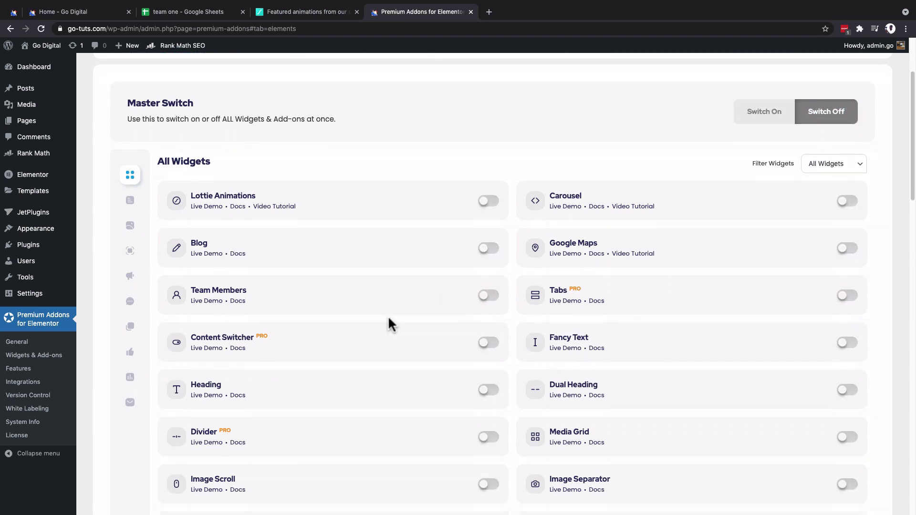
{"action": "scroll", "coordinate": [400, 292], "scroll_direction": "down", "scroll_amount": 8}
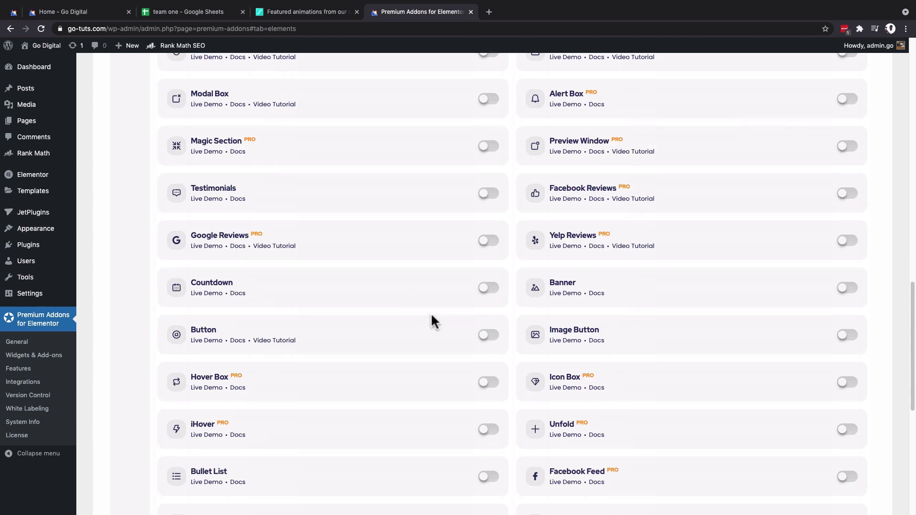
{"action": "scroll", "coordinate": [455, 342], "scroll_direction": "down", "scroll_amount": 1}
{"action": "scroll", "coordinate": [453, 313], "scroll_direction": "down", "scroll_amount": 5}
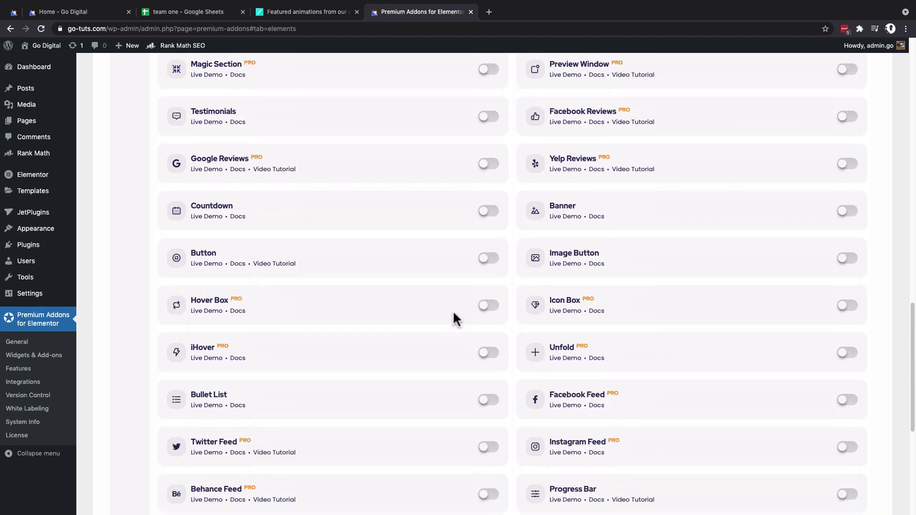
{"action": "scroll", "coordinate": [454, 317], "scroll_direction": "down", "scroll_amount": 1}
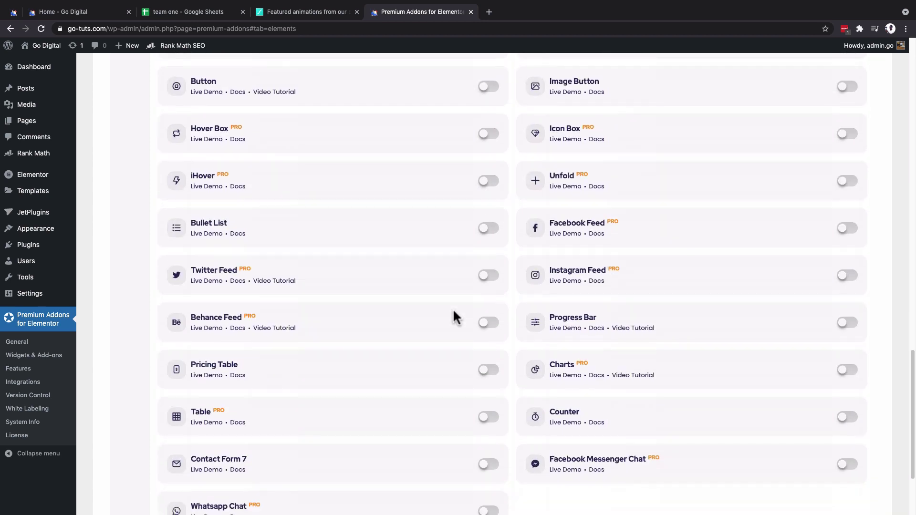
{"action": "left_click", "coordinate": [496, 422]}
{"action": "scroll", "coordinate": [497, 421], "scroll_direction": "down", "scroll_amount": 5}
{"action": "left_click", "coordinate": [176, 457]}
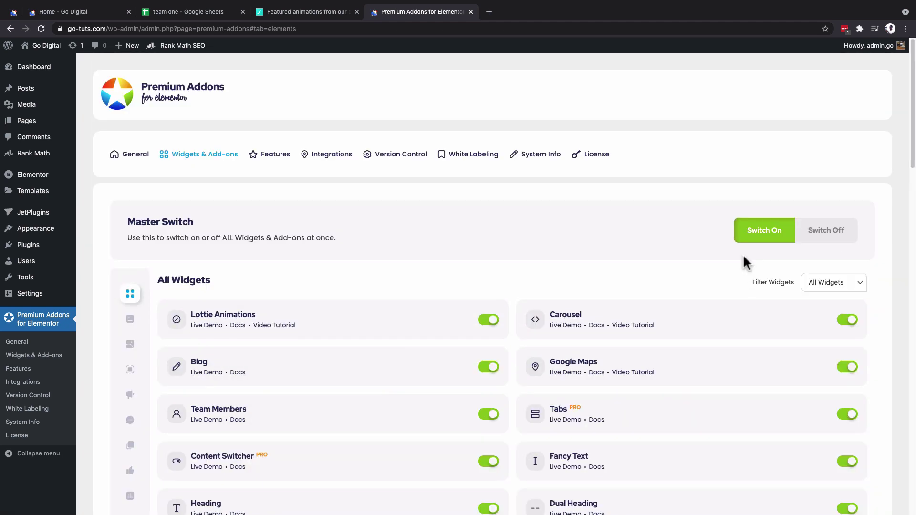
Step: Save the Premium Addons settings with all widgets switched on
{"action": "scroll", "coordinate": [711, 251], "scroll_direction": "down", "scroll_amount": 3}
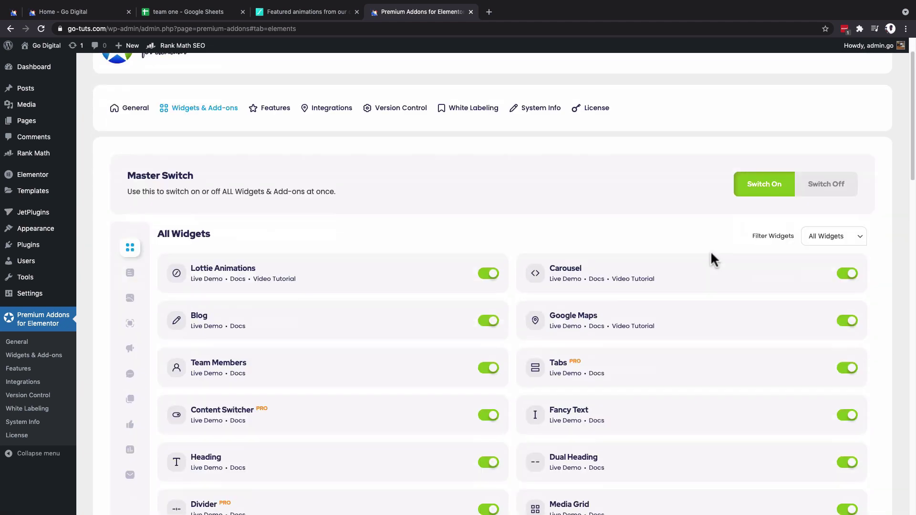
{"action": "scroll", "coordinate": [711, 254], "scroll_direction": "down", "scroll_amount": 20}
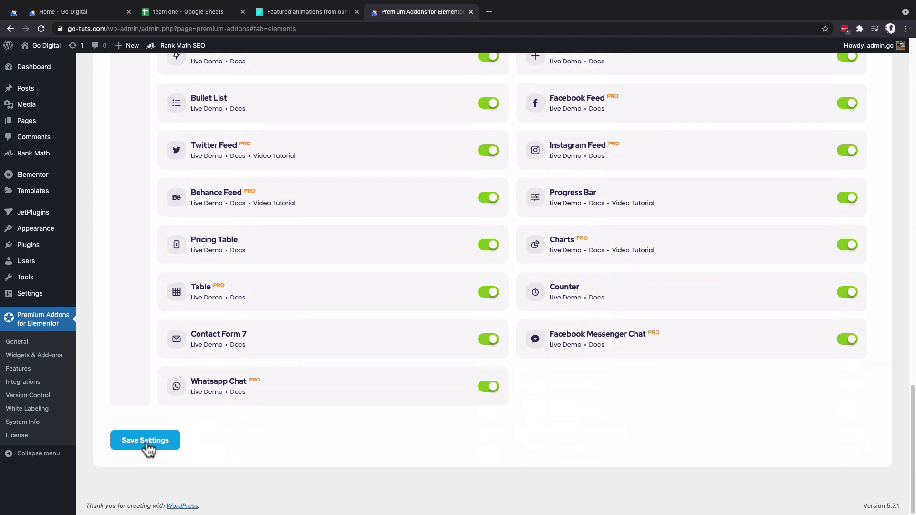
{"action": "left_click", "coordinate": [149, 448]}
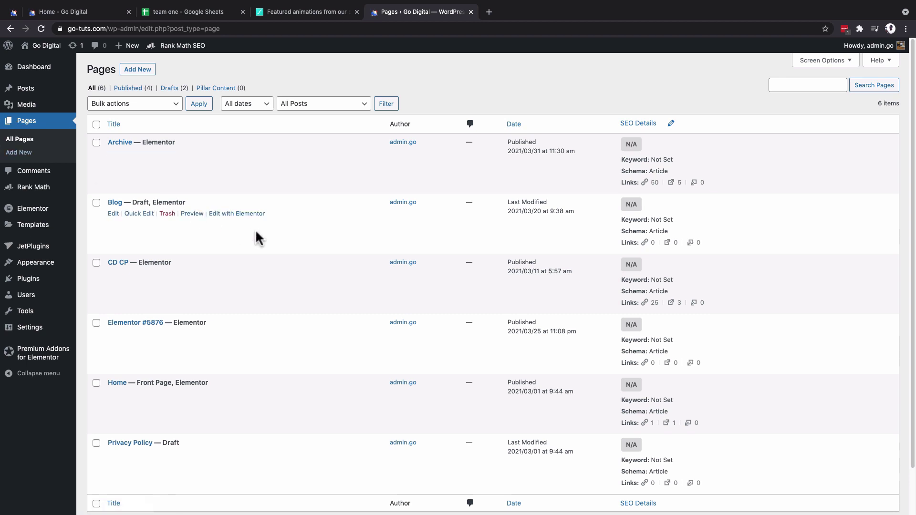
Step: Return to the home page's Elementor editor, find the custom data table section and close the Navigator
{"action": "left_click", "coordinate": [13, 12]}
{"action": "scroll", "coordinate": [306, 237], "scroll_direction": "down", "scroll_amount": 4}
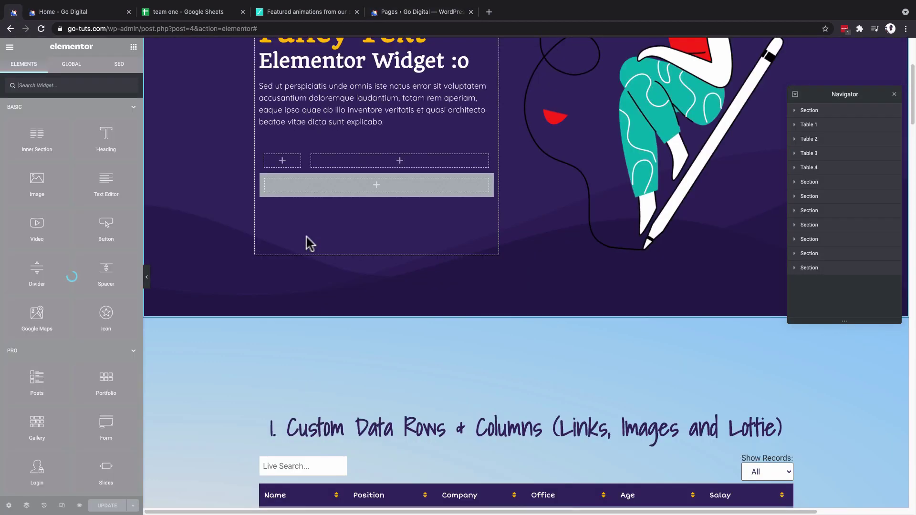
{"action": "scroll", "coordinate": [308, 242], "scroll_direction": "down", "scroll_amount": 6}
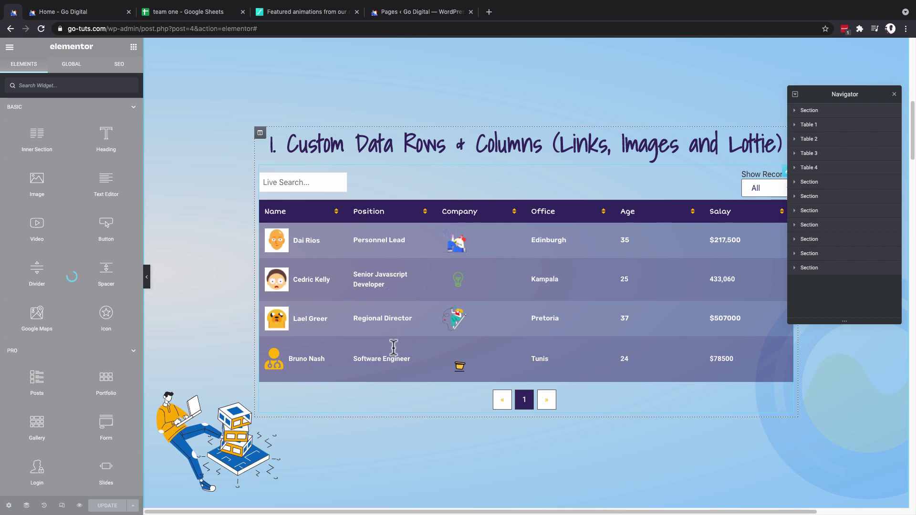
{"action": "scroll", "coordinate": [394, 347], "scroll_direction": "down", "scroll_amount": 8}
{"action": "scroll", "coordinate": [395, 334], "scroll_direction": "down", "scroll_amount": 5}
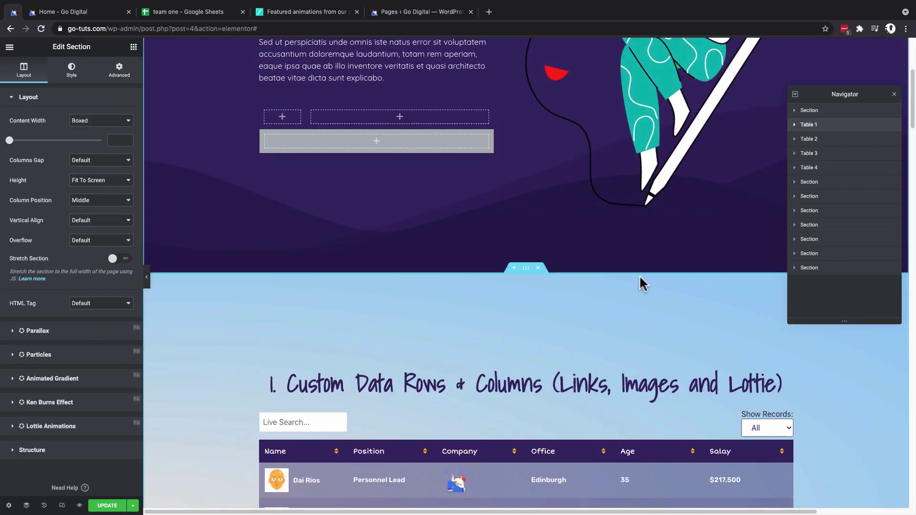
{"action": "scroll", "coordinate": [635, 270], "scroll_direction": "down", "scroll_amount": 6}
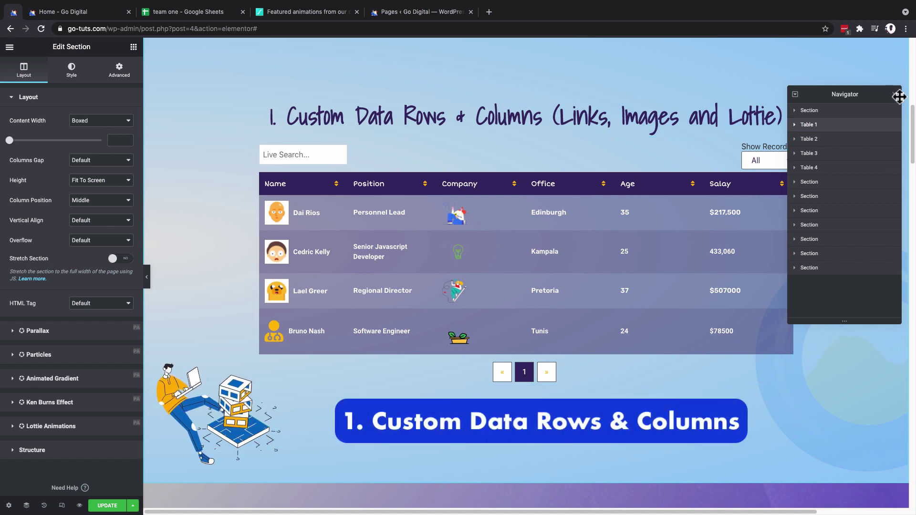
{"action": "left_click", "coordinate": [899, 97]}
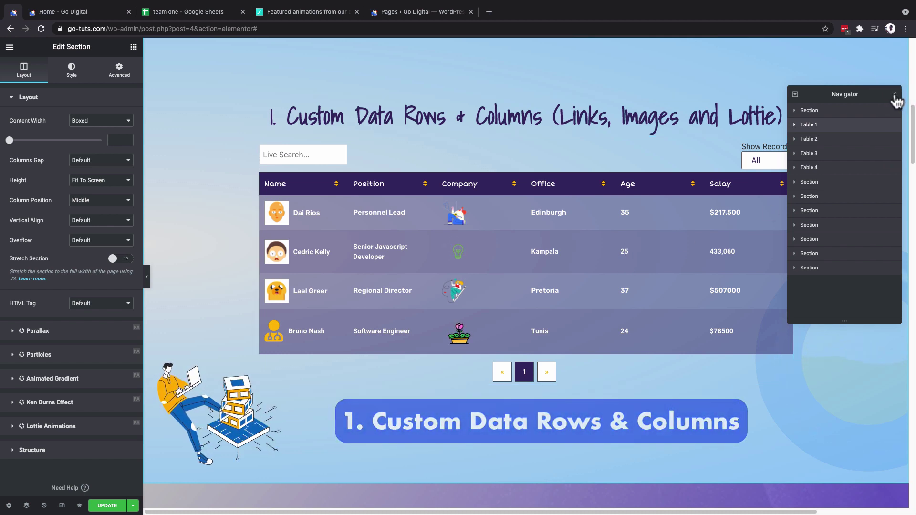
{"action": "left_click", "coordinate": [893, 96]}
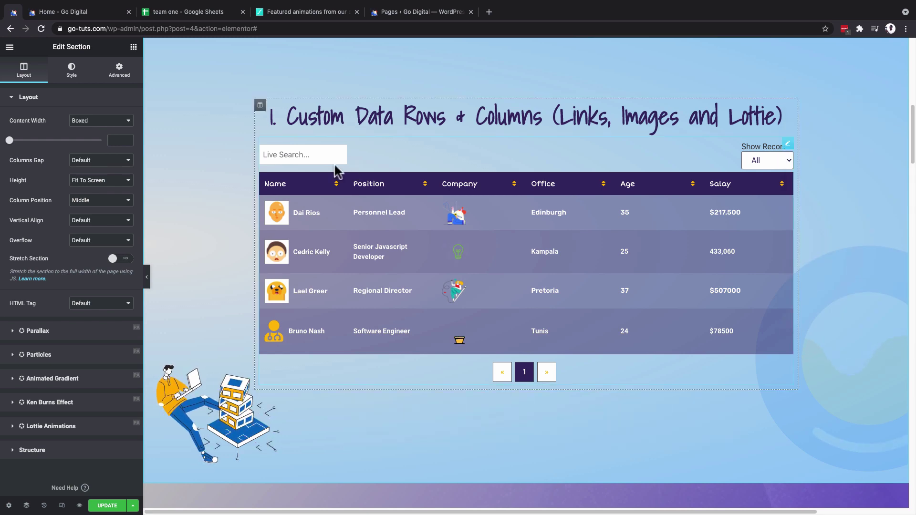
Step: Duplicate the Table 1 section and remove the table from the copy, keeping its heading
{"action": "scroll", "coordinate": [450, 118], "scroll_direction": "up", "scroll_amount": 3}
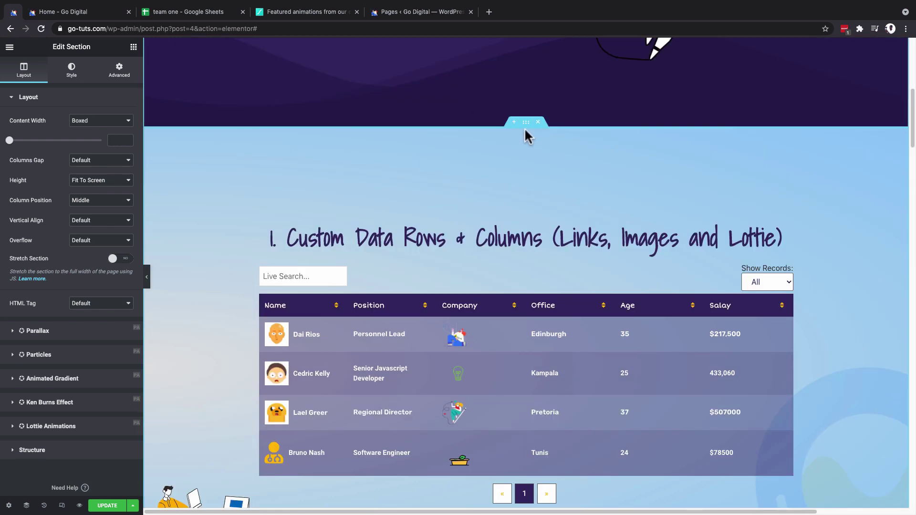
{"action": "left_click", "coordinate": [526, 123]}
{"action": "right_click", "coordinate": [526, 125]}
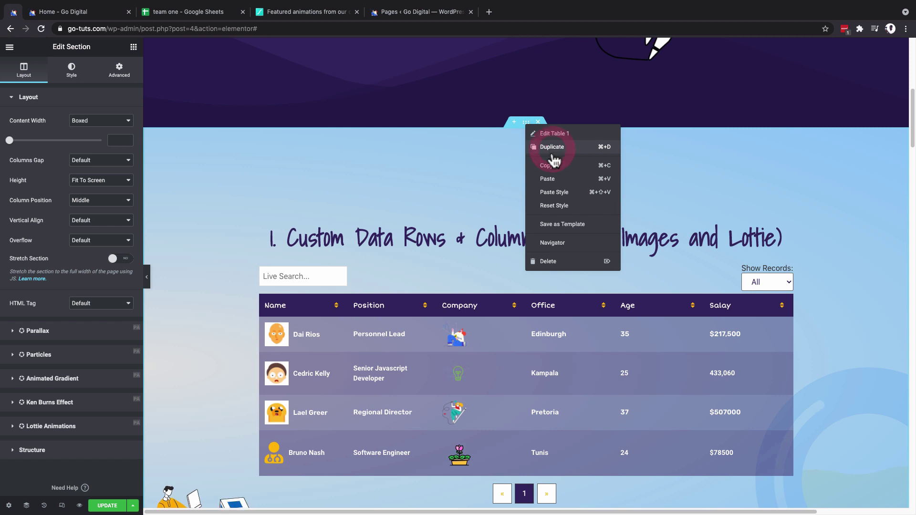
{"action": "left_click", "coordinate": [548, 150]}
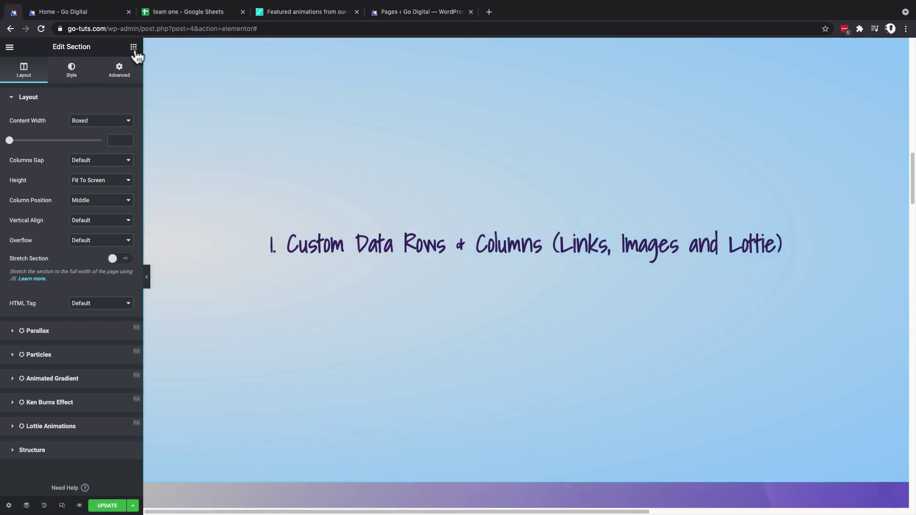
Step: Search the widgets for "table" and add a Premium Table below the heading in the duplicated section
{"action": "left_click", "coordinate": [133, 47]}
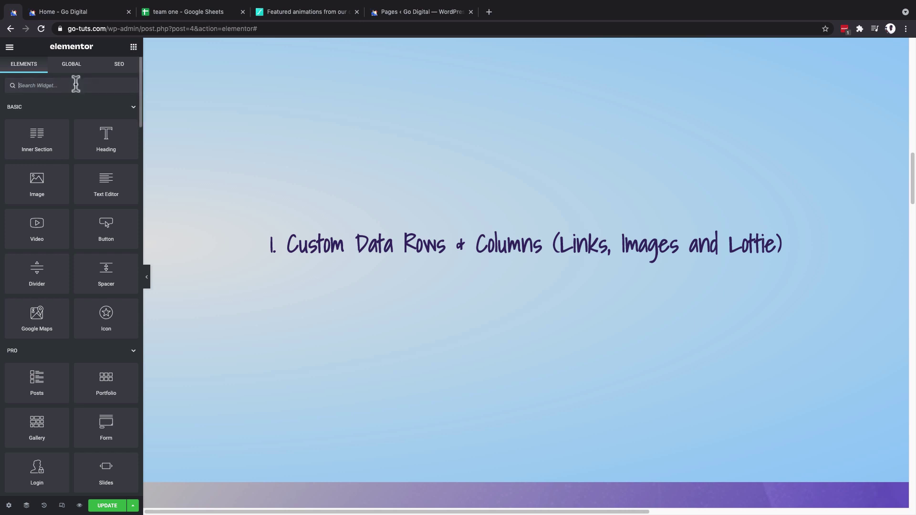
{"action": "type", "text": "table"}
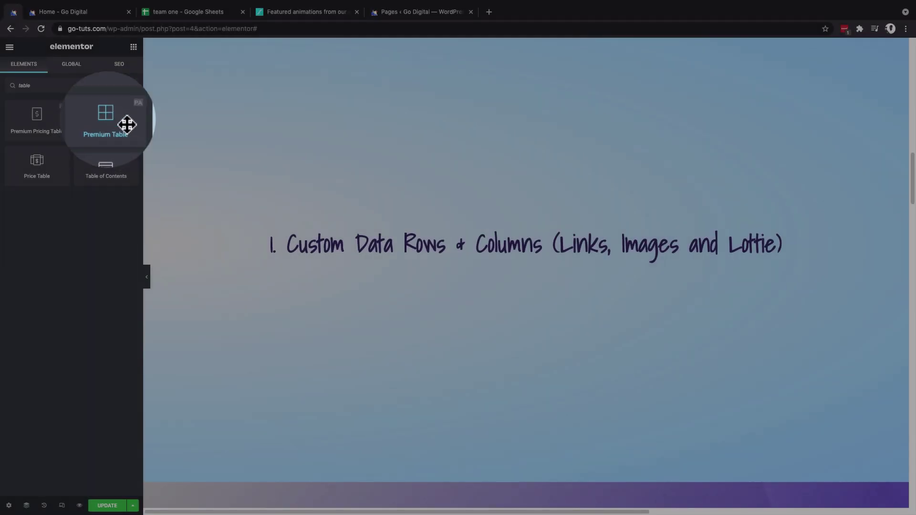
{"action": "left_click_drag", "start_coordinate": [114, 118], "coordinate": [467, 243]}
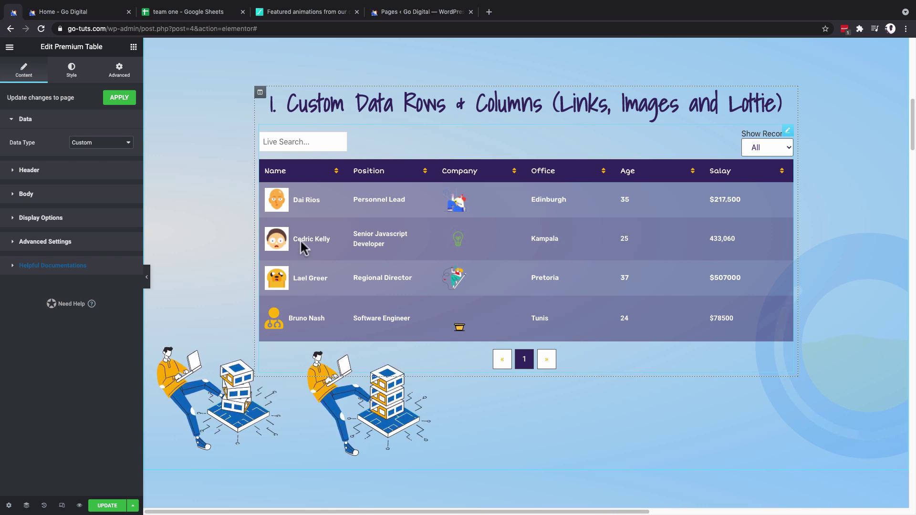
Step: Switch to the Home page preview and review the example tables there
{"action": "left_click", "coordinate": [57, 10]}
{"action": "scroll", "coordinate": [569, 230], "scroll_direction": "up", "scroll_amount": 20}
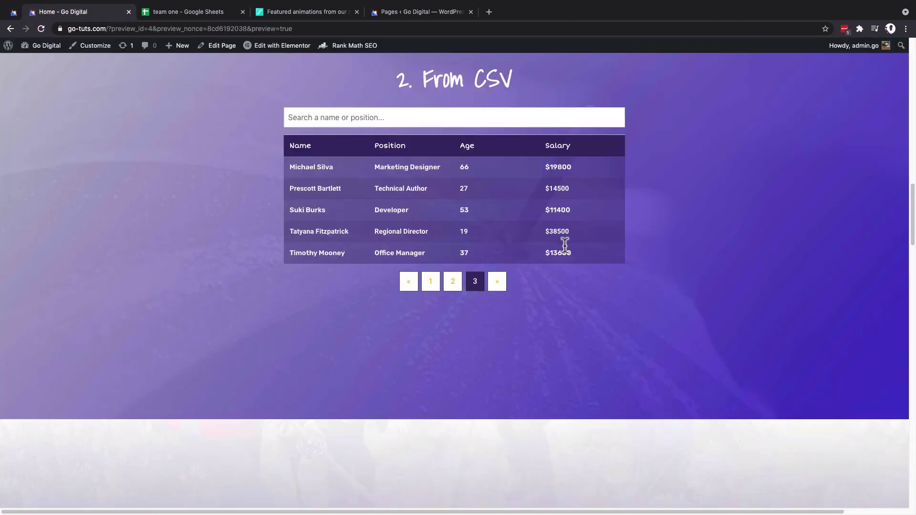
{"action": "scroll", "coordinate": [563, 245], "scroll_direction": "down", "scroll_amount": 1}
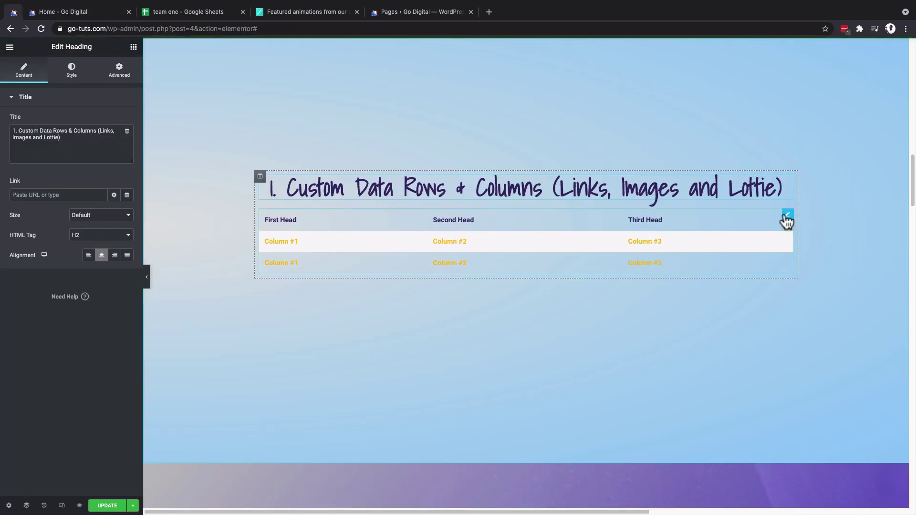
Step: Open the new Premium Table's settings in the Elementor editor and keep its data type as Custom
{"action": "left_click", "coordinate": [787, 218]}
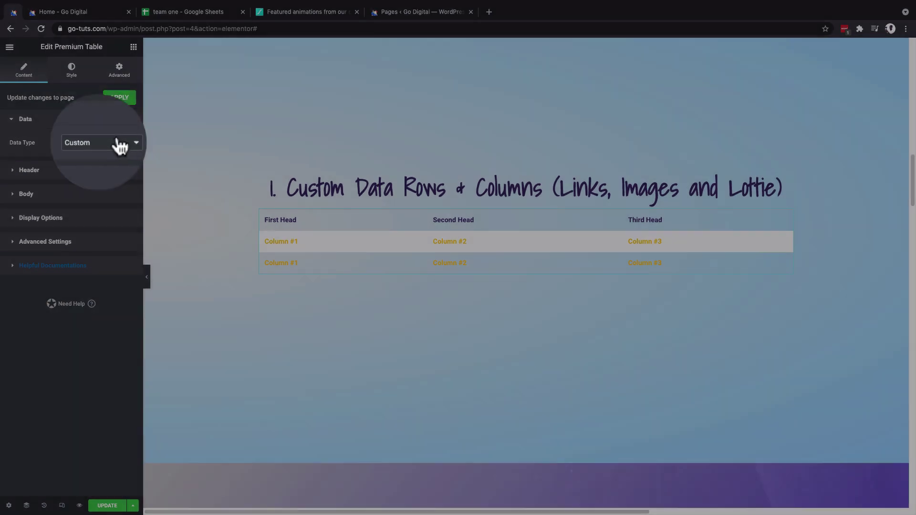
{"action": "left_click", "coordinate": [119, 142]}
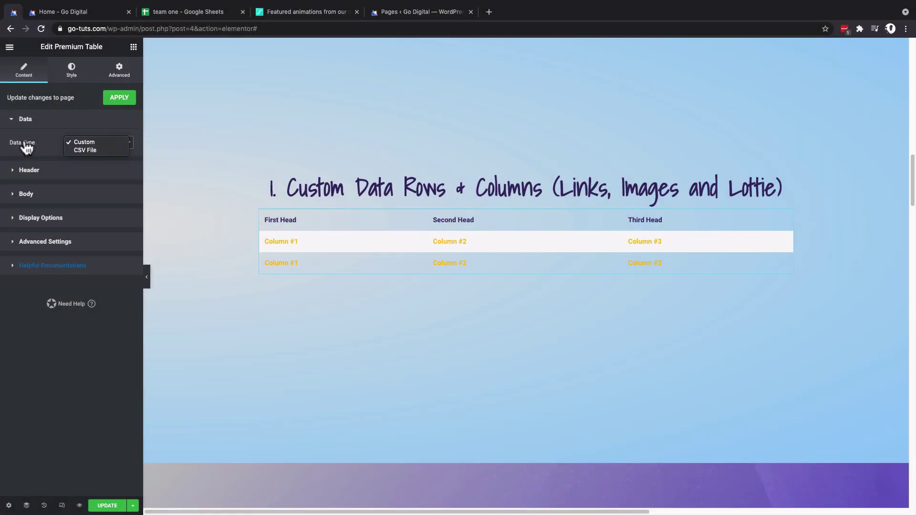
{"action": "left_click", "coordinate": [26, 148]}
Step: Set the text of the new table's first header cell to Name
{"action": "left_click", "coordinate": [29, 172]}
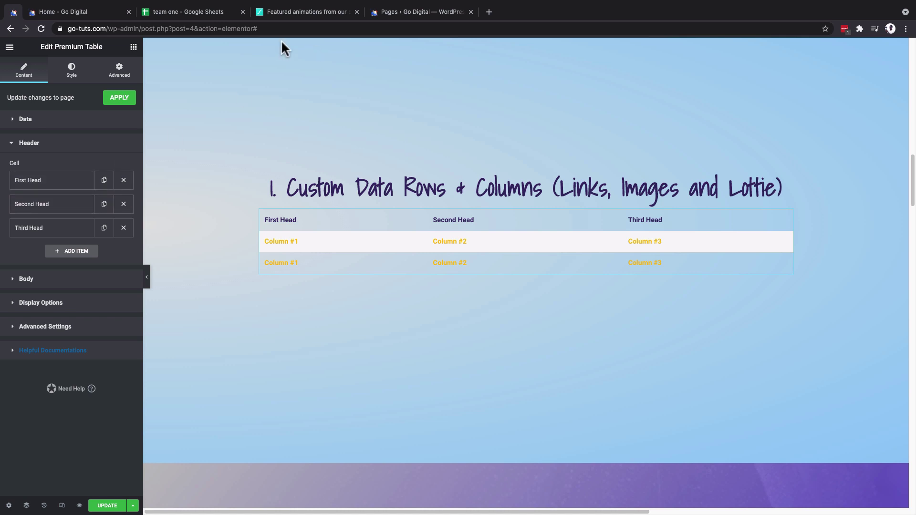
{"action": "left_click", "coordinate": [48, 181]}
{"action": "type", "text": "Name"}
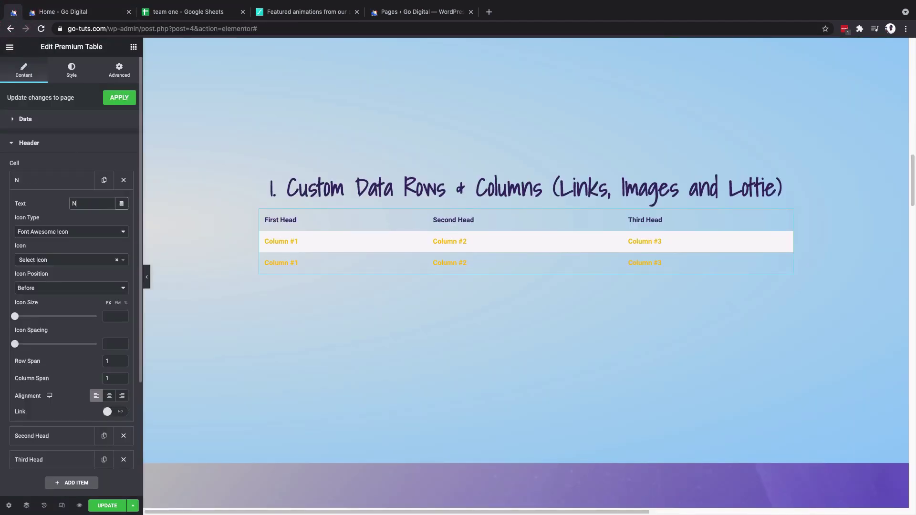
{"action": "left_click", "coordinate": [60, 185]}
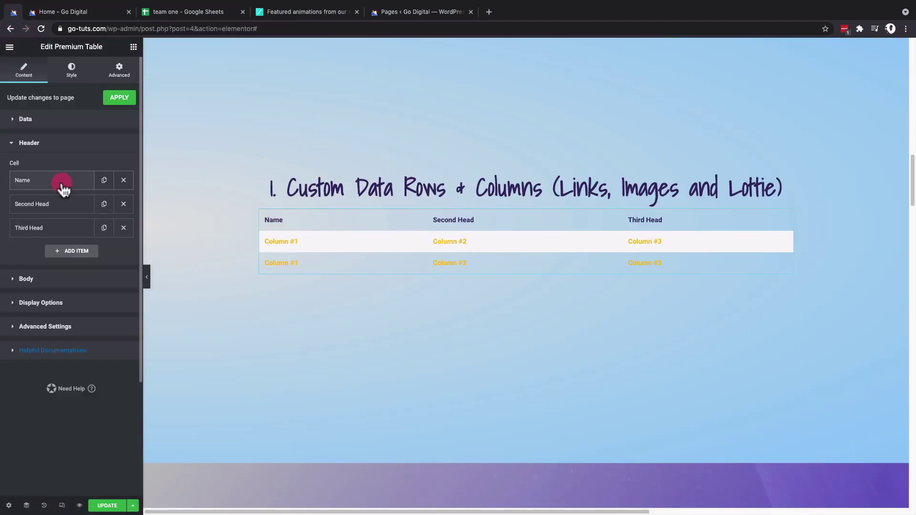
Step: Set the text of the table's second header cell to Position and the third to Company
{"action": "left_click", "coordinate": [60, 206]}
{"action": "triple_click", "coordinate": [91, 228]}
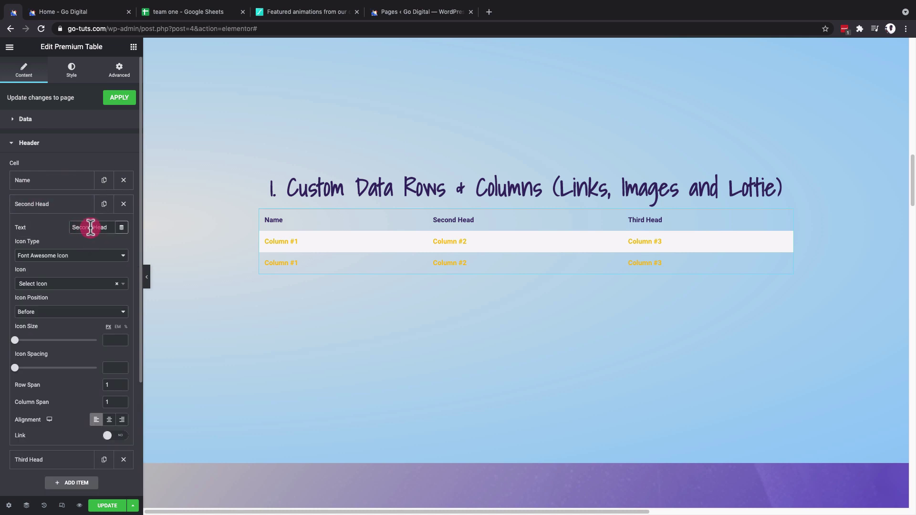
{"action": "type", "text": "Position"}
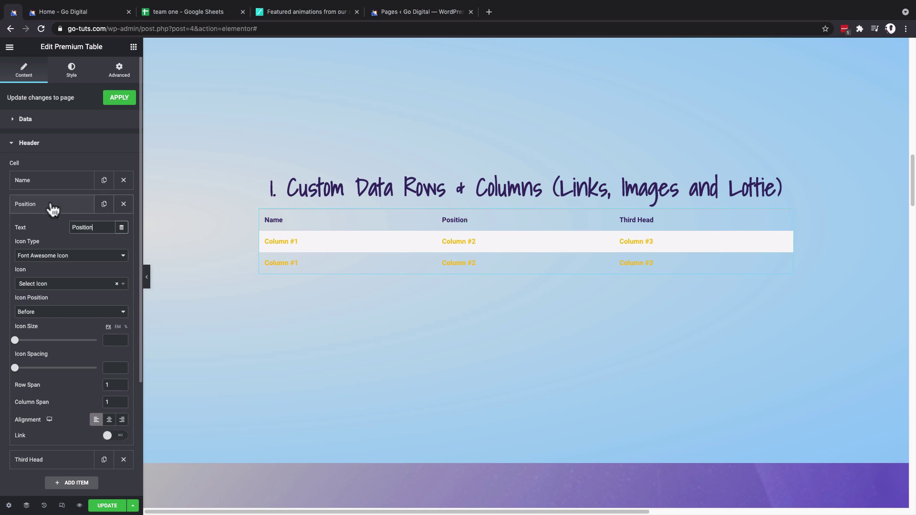
{"action": "left_click", "coordinate": [54, 205]}
{"action": "left_click", "coordinate": [55, 228]}
{"action": "triple_click", "coordinate": [86, 251]}
{"action": "type", "text": "Company"}
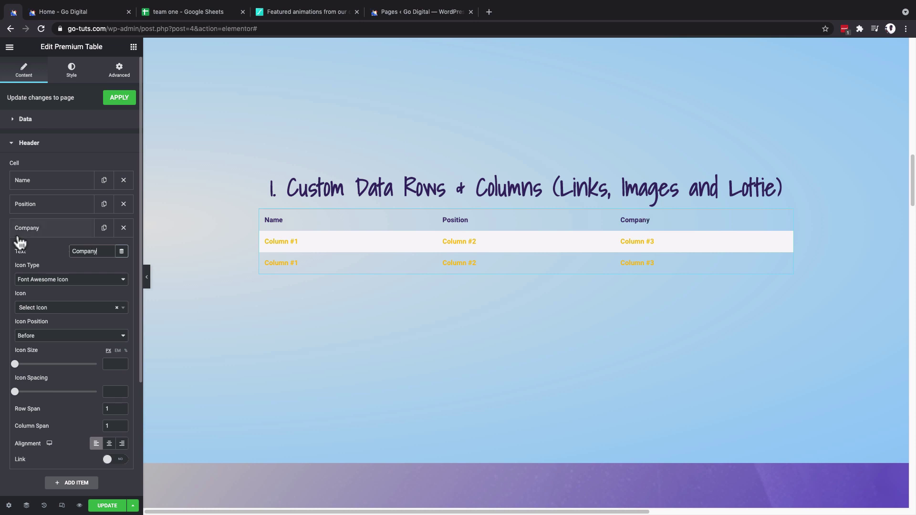
{"action": "left_click", "coordinate": [46, 233]}
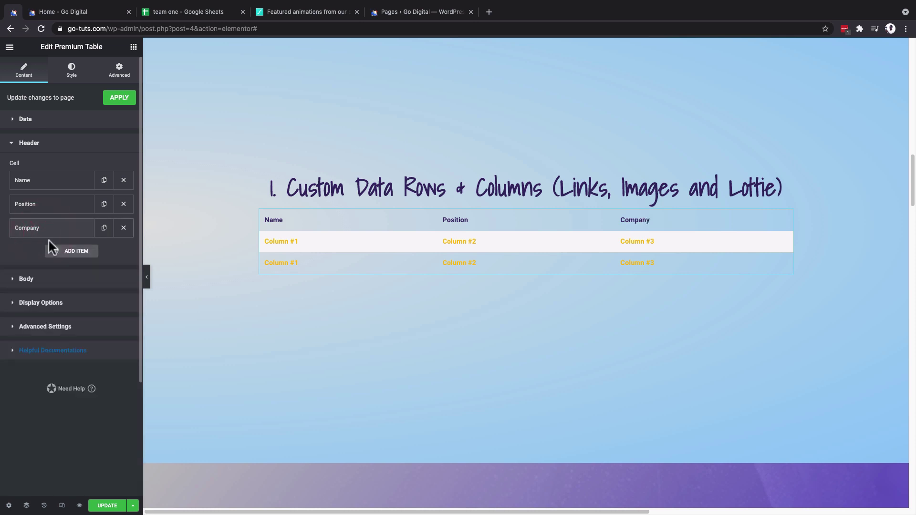
Step: Add two more header cells to the table with the texts Office and Age
{"action": "left_click", "coordinate": [73, 256]}
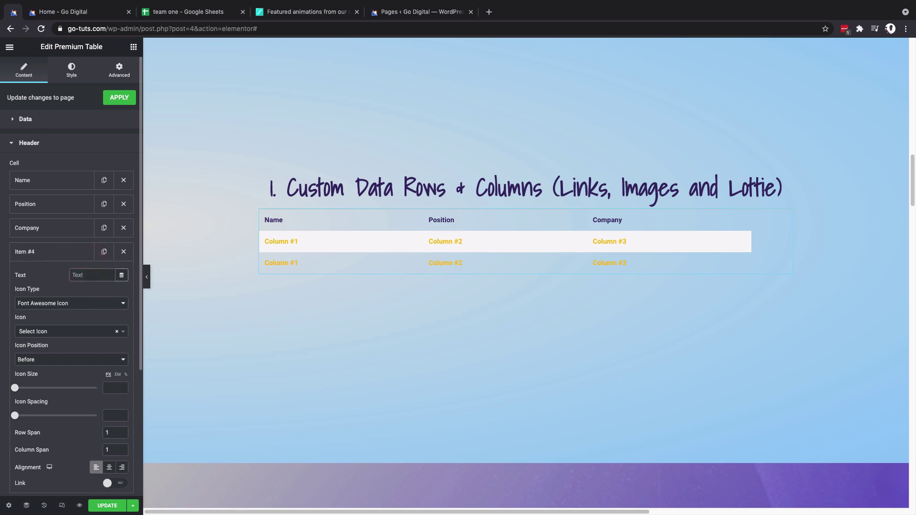
{"action": "type", "text": "Office"}
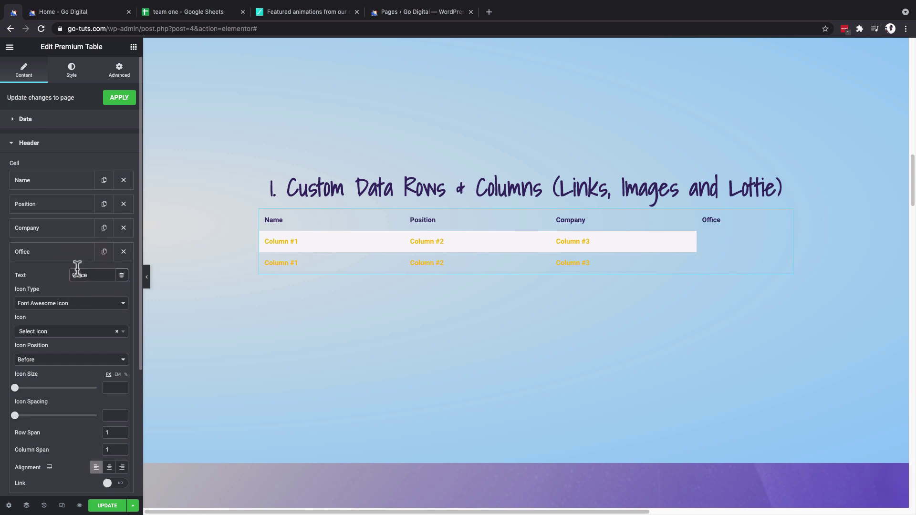
{"action": "left_click", "coordinate": [75, 255]}
{"action": "left_click", "coordinate": [73, 279]}
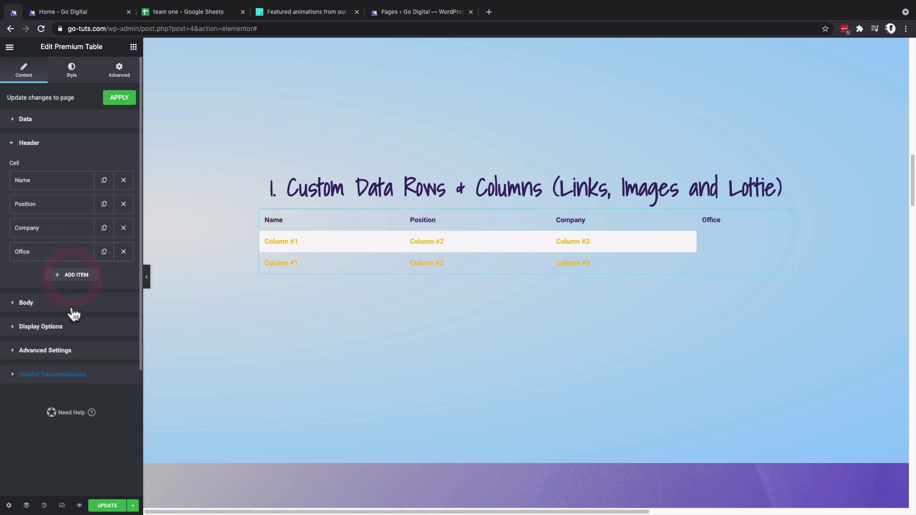
{"action": "type", "text": "Age"}
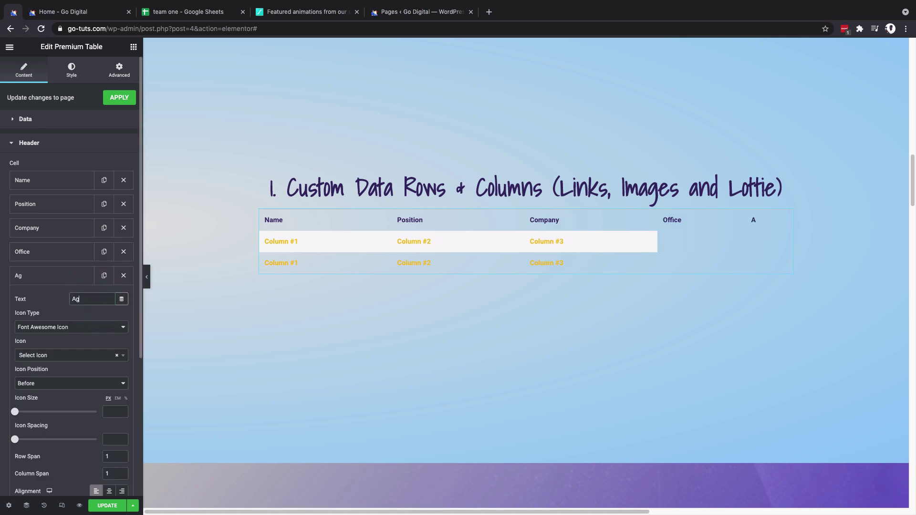
{"action": "left_click", "coordinate": [83, 276]}
Step: Add a sixth header cell with the text Salary and compare the headers with the example table in the Home preview
{"action": "left_click", "coordinate": [89, 300]}
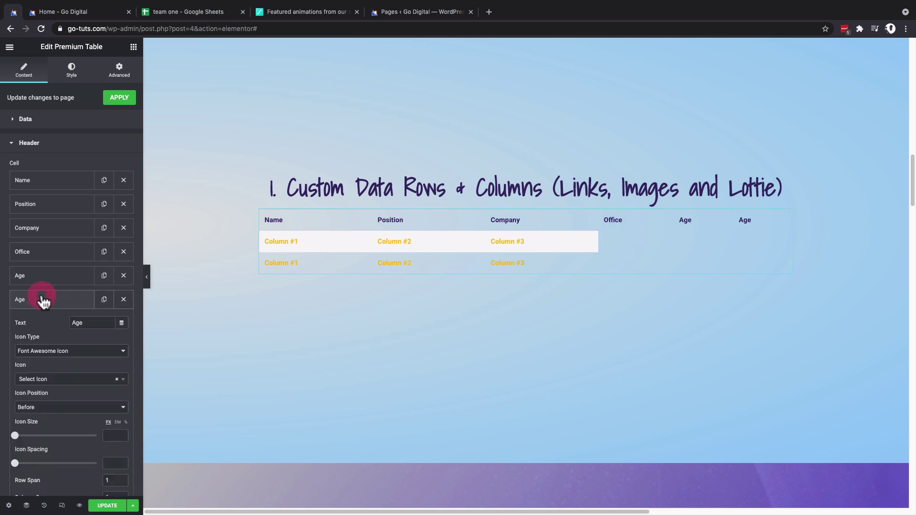
{"action": "double_click", "coordinate": [88, 323]}
{"action": "type", "text": "Salary"}
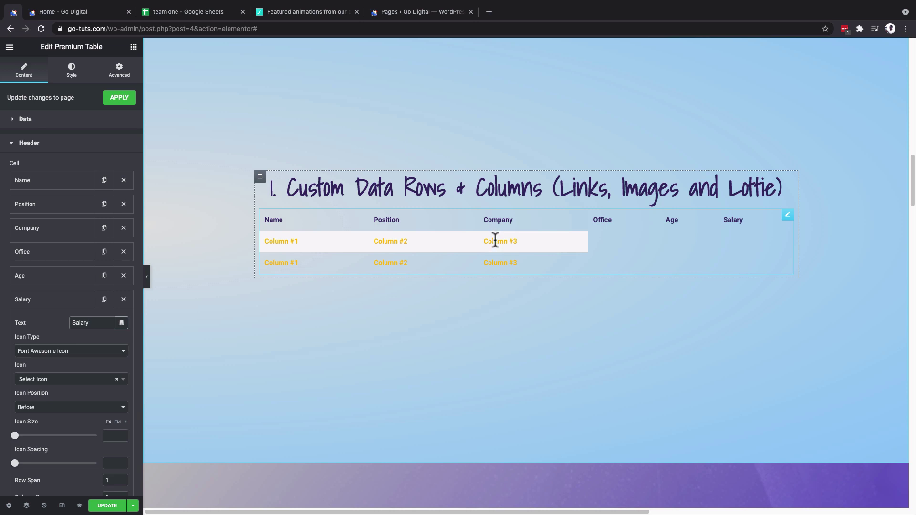
{"action": "left_click", "coordinate": [84, 12]}
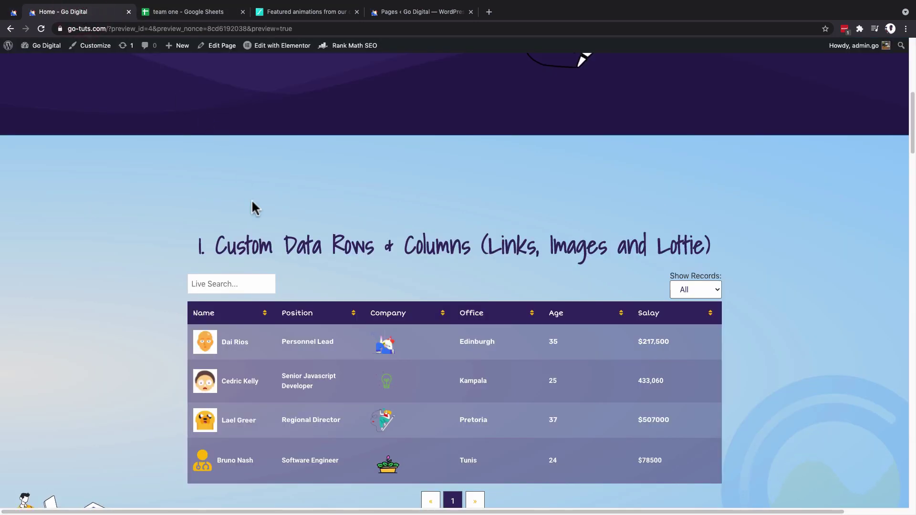
{"action": "scroll", "coordinate": [141, 216], "scroll_direction": "down", "scroll_amount": 1}
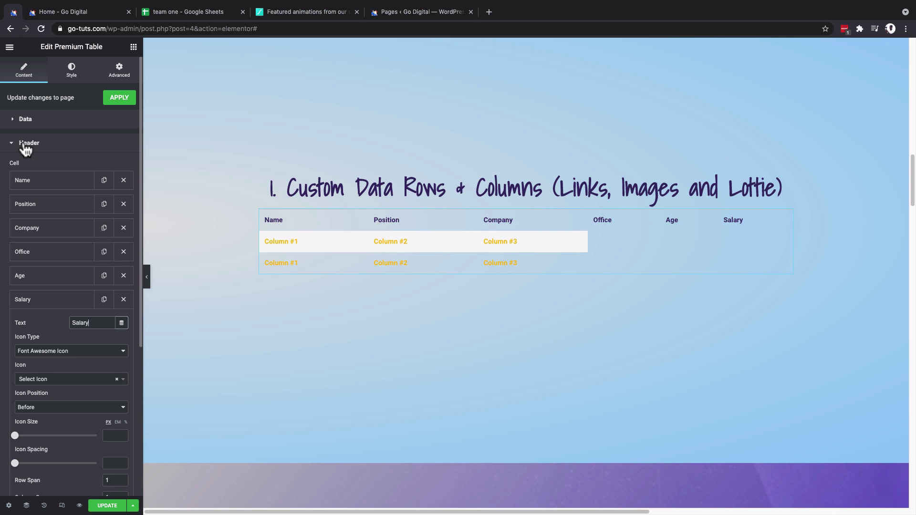
Step: Delete all the default rows and cells from the new table's body in the Elementor editor
{"action": "left_click", "coordinate": [26, 143]}
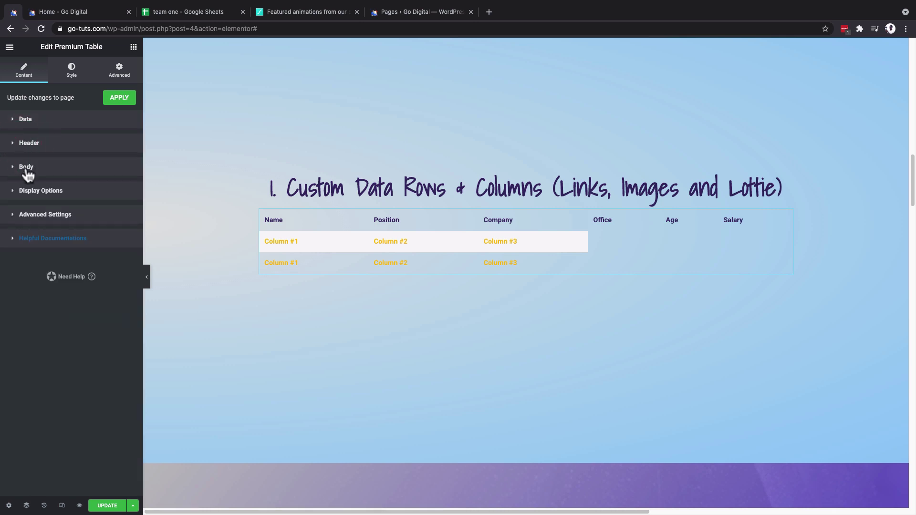
{"action": "left_click", "coordinate": [26, 168]}
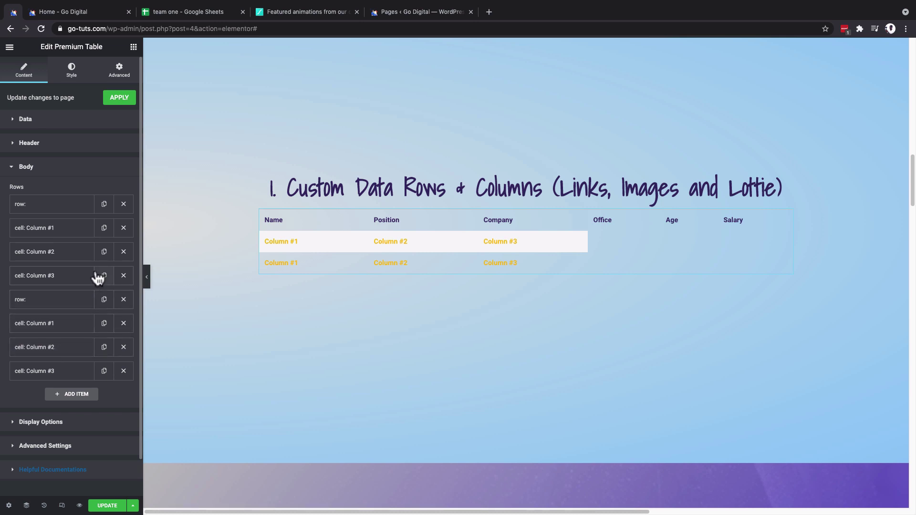
{"action": "left_click", "coordinate": [124, 205]}
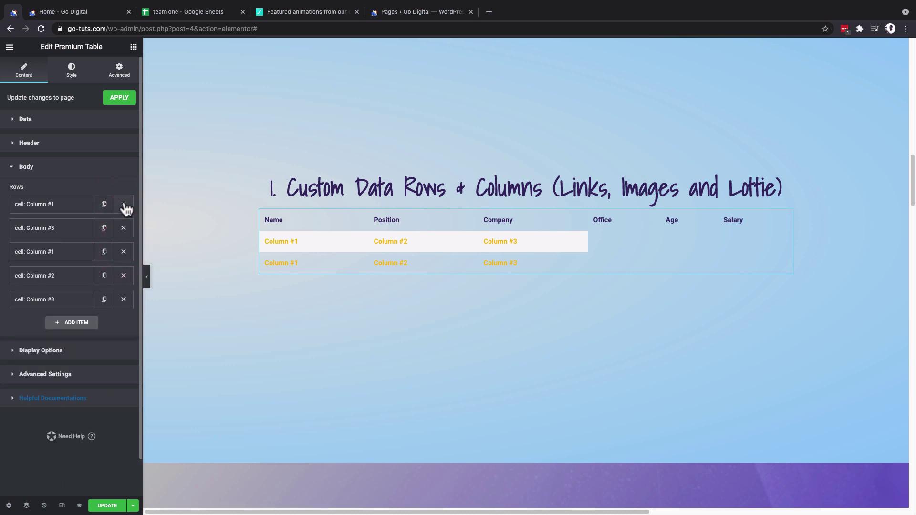
{"action": "left_click", "coordinate": [124, 204]}
{"action": "left_click", "coordinate": [123, 228]}
{"action": "left_click", "coordinate": [123, 252]}
{"action": "left_click", "coordinate": [124, 204]}
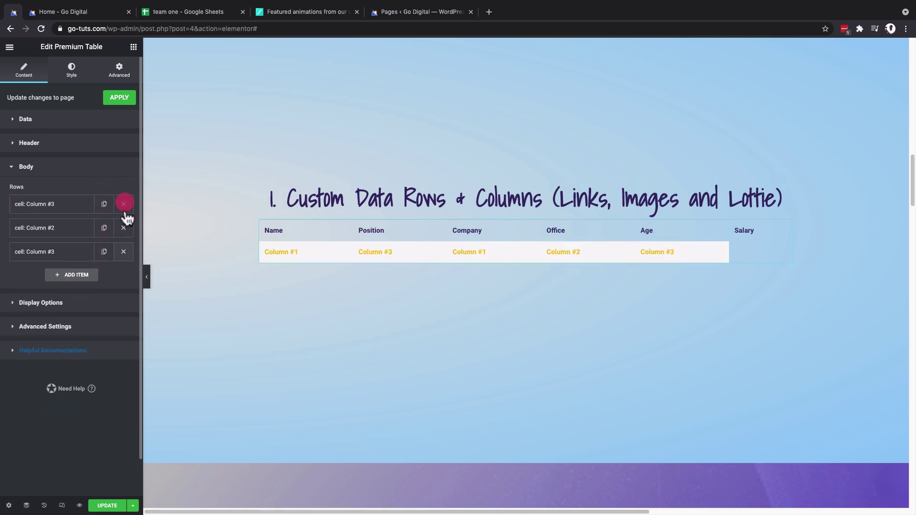
{"action": "left_click", "coordinate": [123, 226]}
{"action": "left_click", "coordinate": [124, 204]}
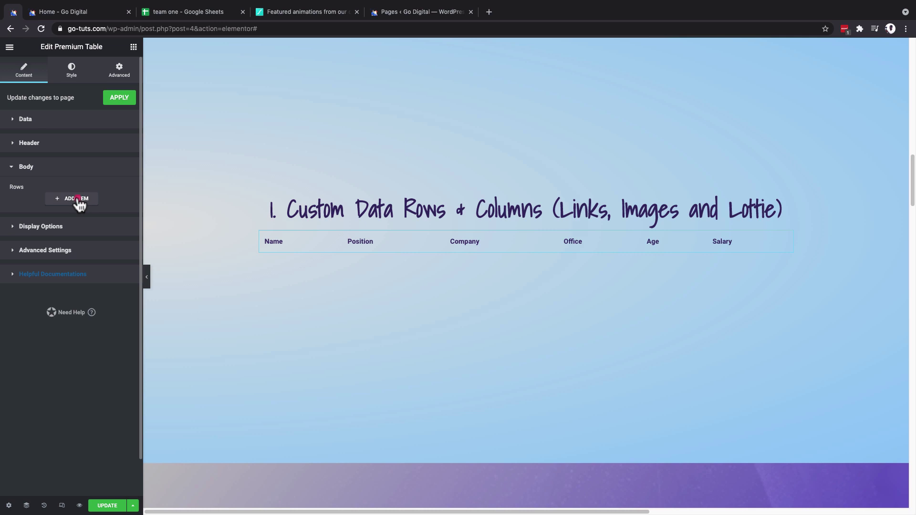
Step: Add a first item to the empty table body and set its type to Row
{"action": "left_click", "coordinate": [78, 199]}
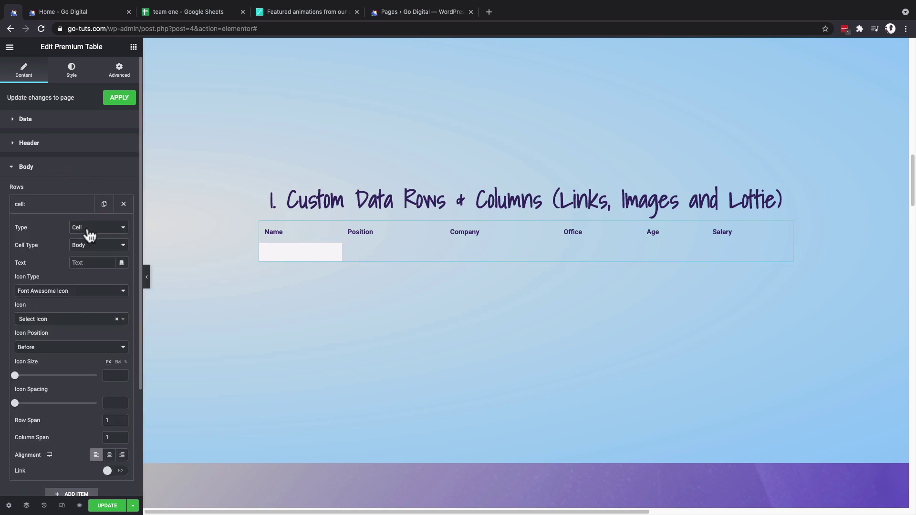
{"action": "left_click", "coordinate": [89, 229]}
{"action": "left_click", "coordinate": [91, 237]}
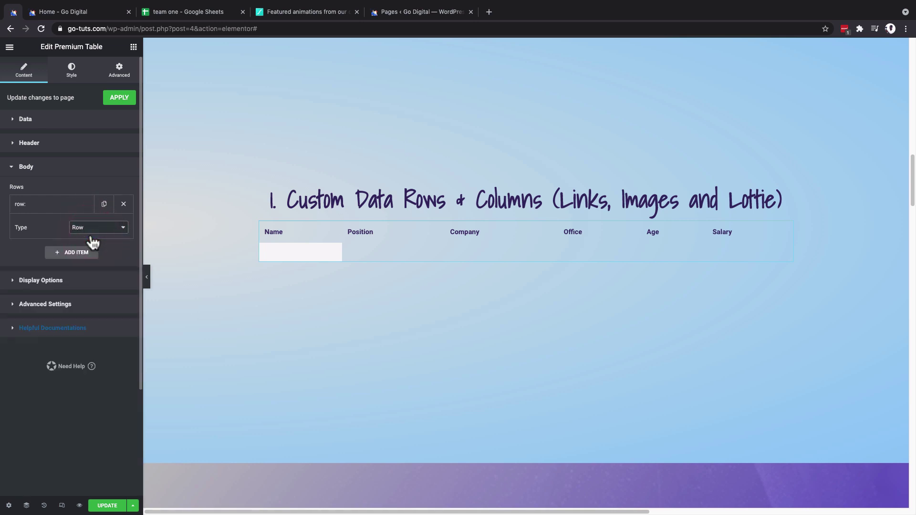
Step: Add a body item below the row with type Cell and cell type Body, and enter the first example person's full name
{"action": "left_click", "coordinate": [88, 254]}
{"action": "left_click", "coordinate": [88, 263]}
{"action": "left_click", "coordinate": [87, 252]}
{"action": "left_click", "coordinate": [90, 257]}
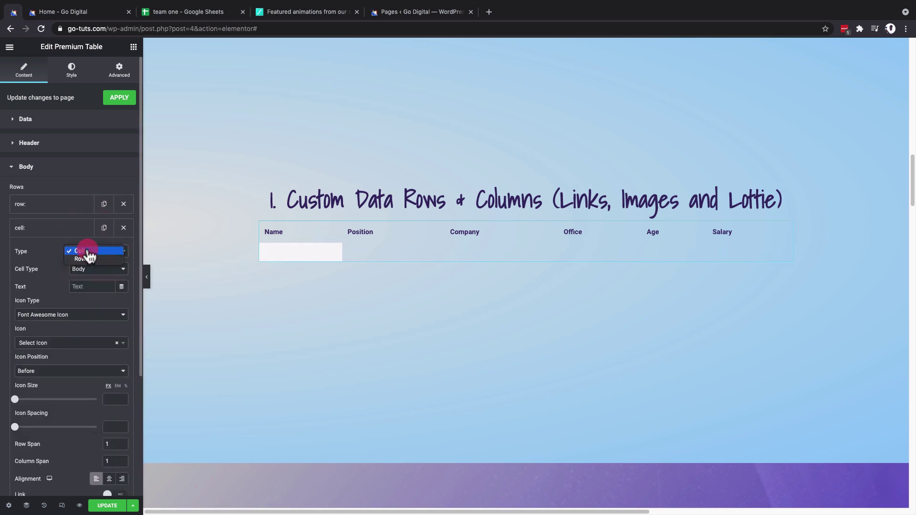
{"action": "left_click", "coordinate": [89, 258]}
{"action": "left_click", "coordinate": [84, 273]}
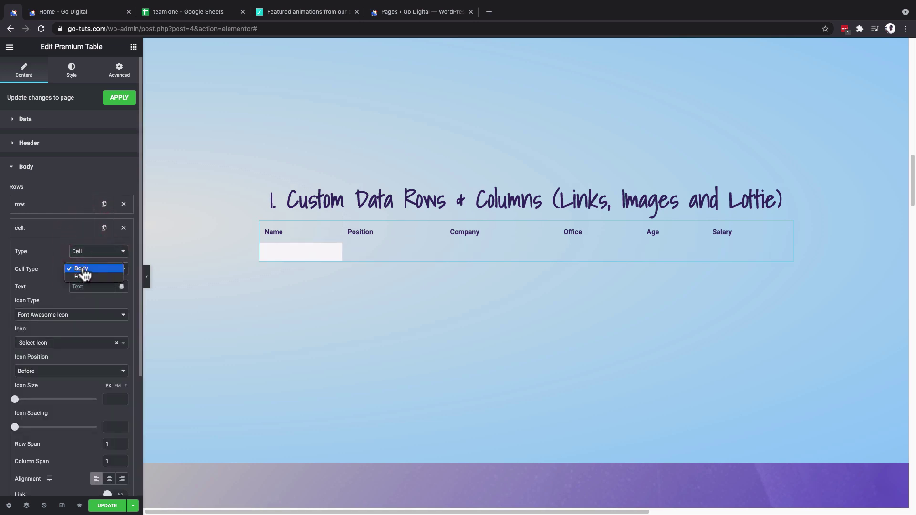
{"action": "left_click", "coordinate": [89, 270]}
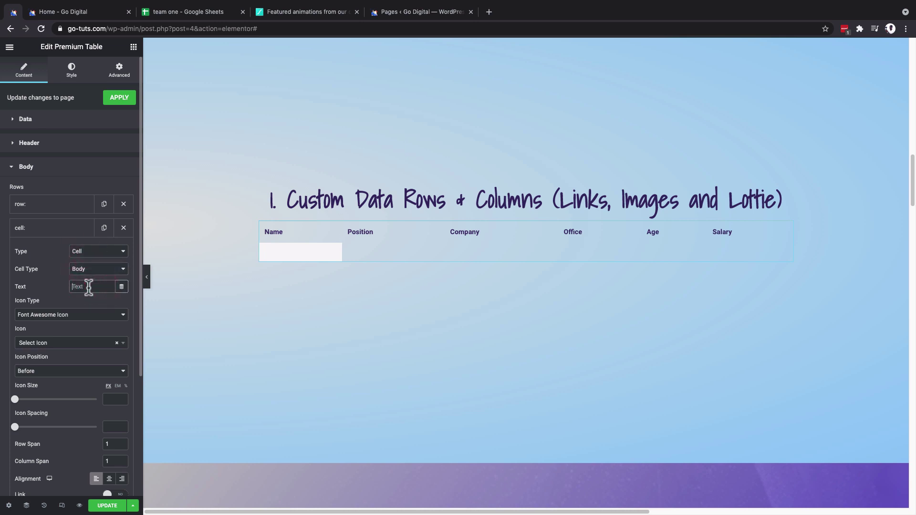
{"action": "type", "text": "Dai Rios"}
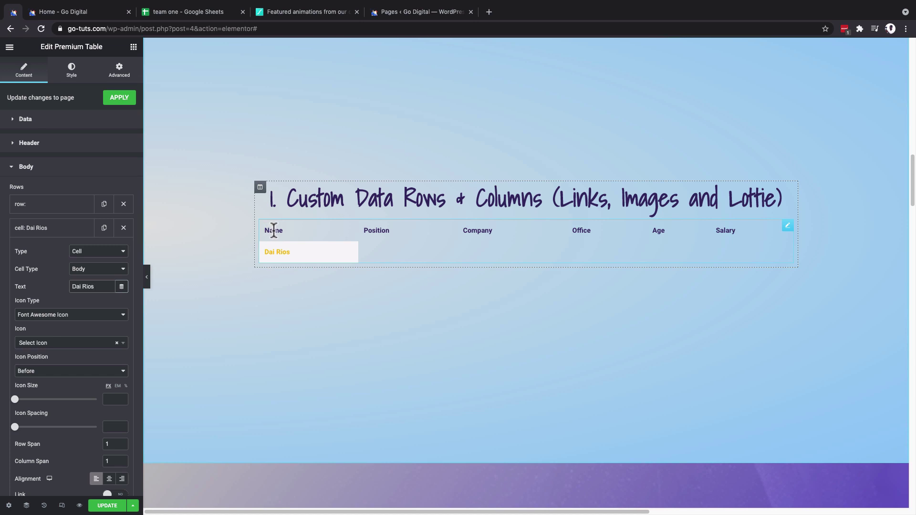
Step: Set the name cell's icon type to Custom Image and insert the bald orange face from the media library, matching the example
{"action": "left_click", "coordinate": [57, 316]}
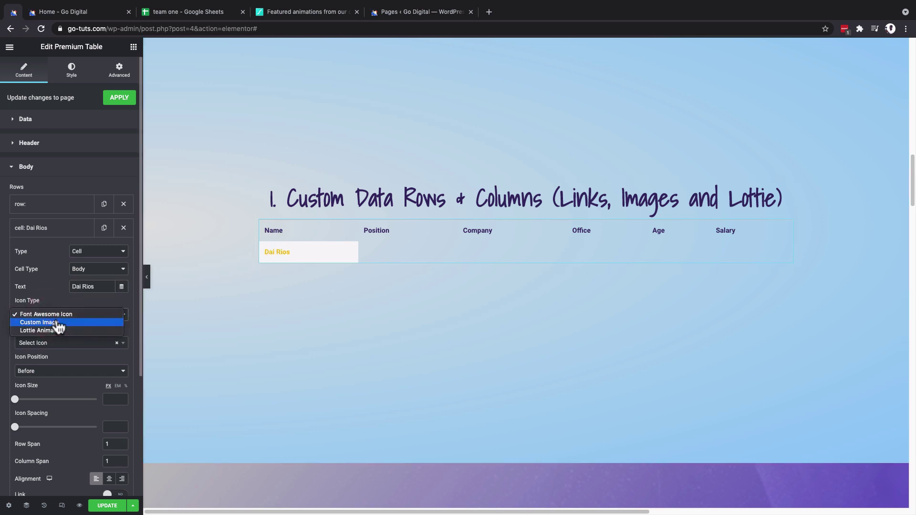
{"action": "left_click", "coordinate": [57, 323]}
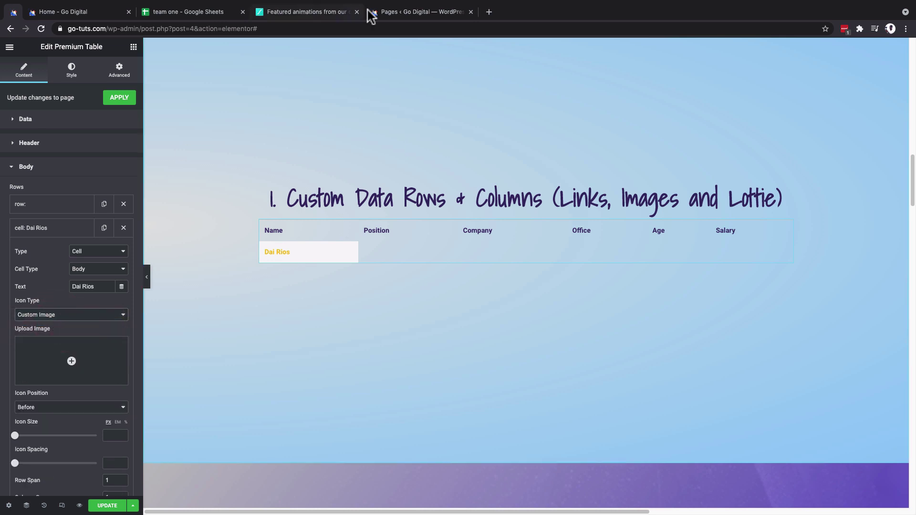
{"action": "left_click", "coordinate": [107, 11]}
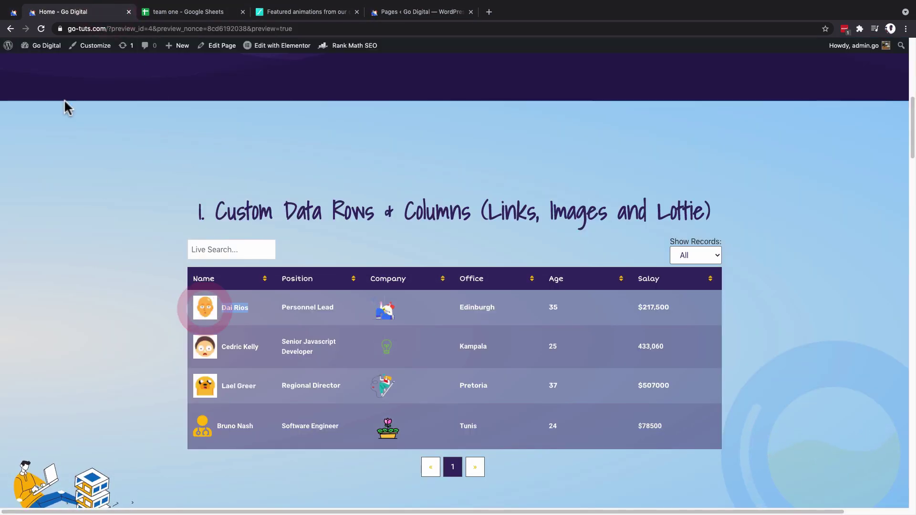
{"action": "left_click", "coordinate": [14, 12]}
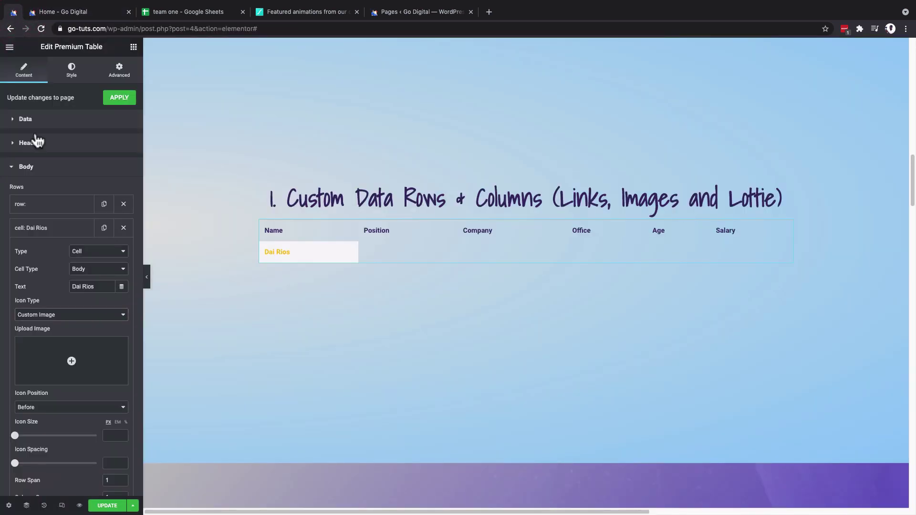
{"action": "left_click", "coordinate": [62, 358]}
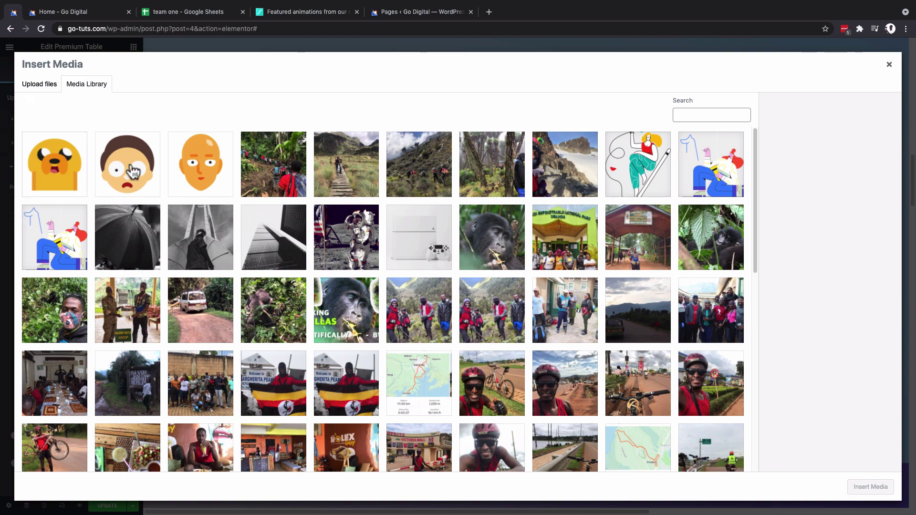
{"action": "left_click", "coordinate": [194, 168]}
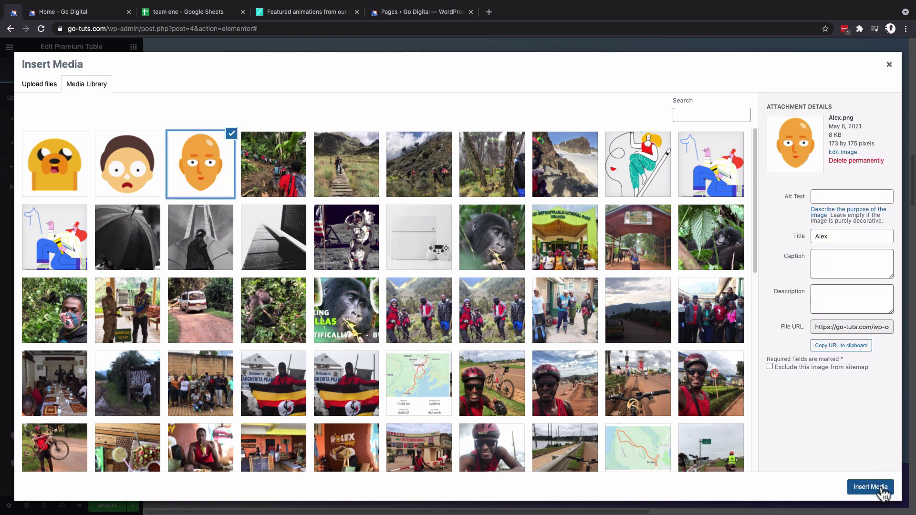
{"action": "left_click", "coordinate": [883, 487]}
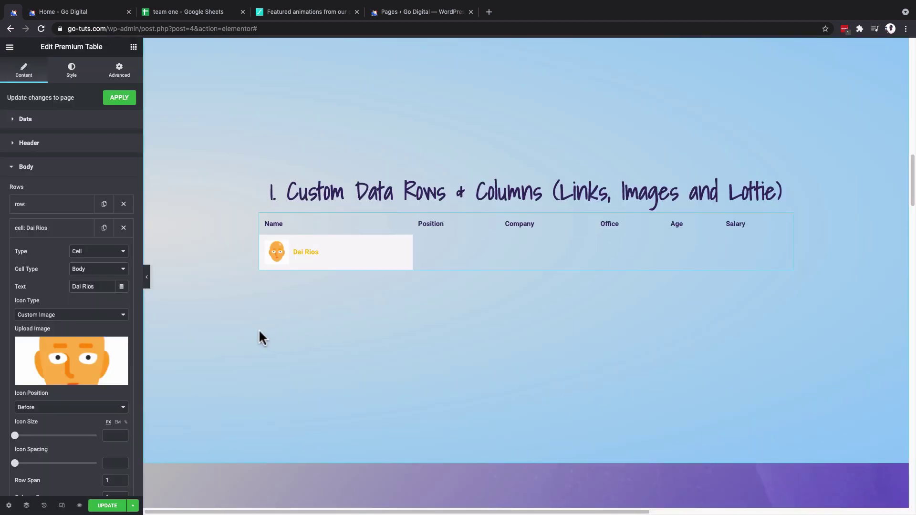
{"action": "left_click", "coordinate": [54, 229]}
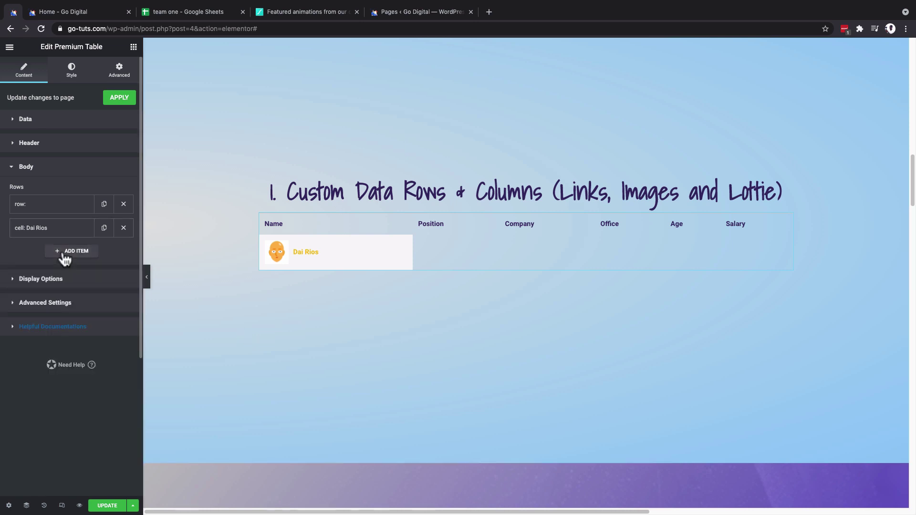
Step: Add a second body cell with the text Personnel Lead, taken from the example table in the Home preview
{"action": "left_click", "coordinate": [65, 257]}
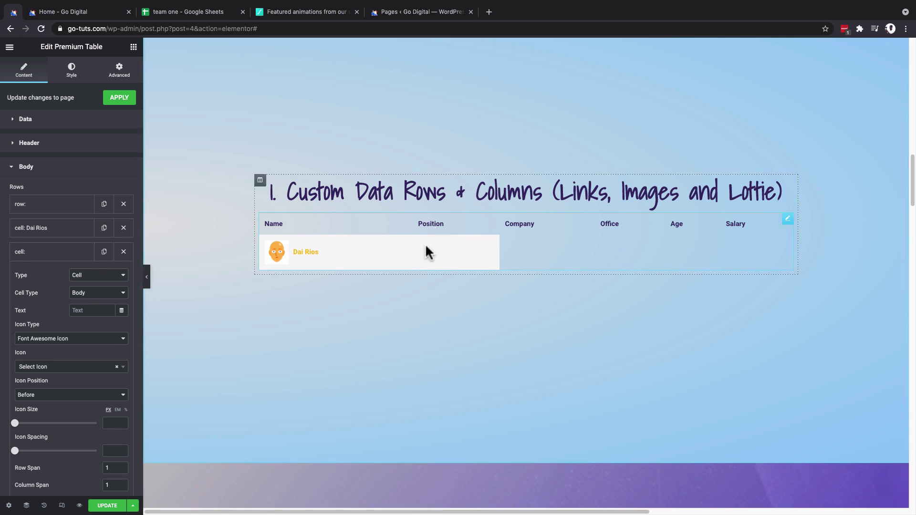
{"action": "left_click", "coordinate": [78, 10]}
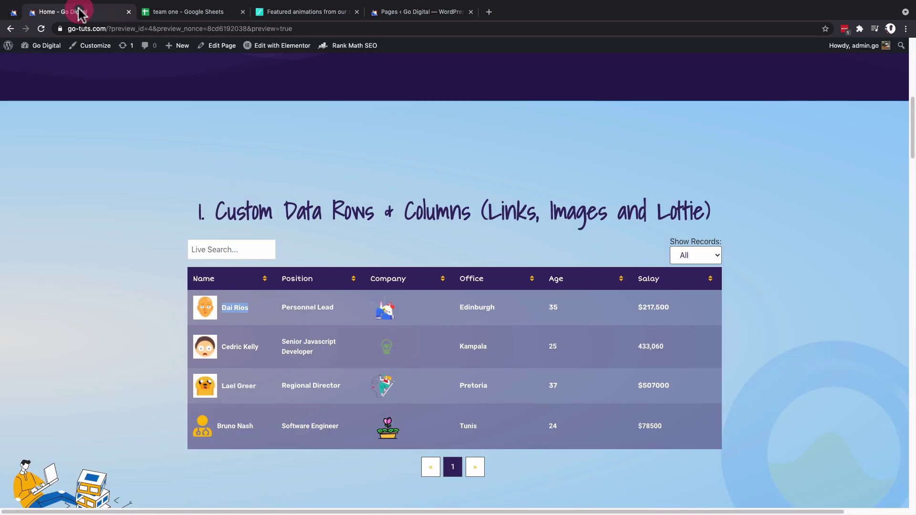
{"action": "left_click", "coordinate": [96, 311]}
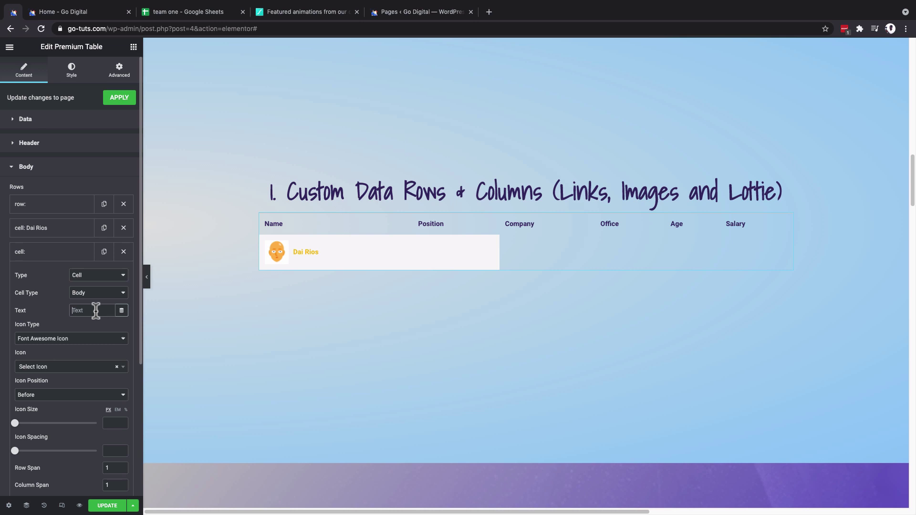
{"action": "type", "text": "Personnel Lead"}
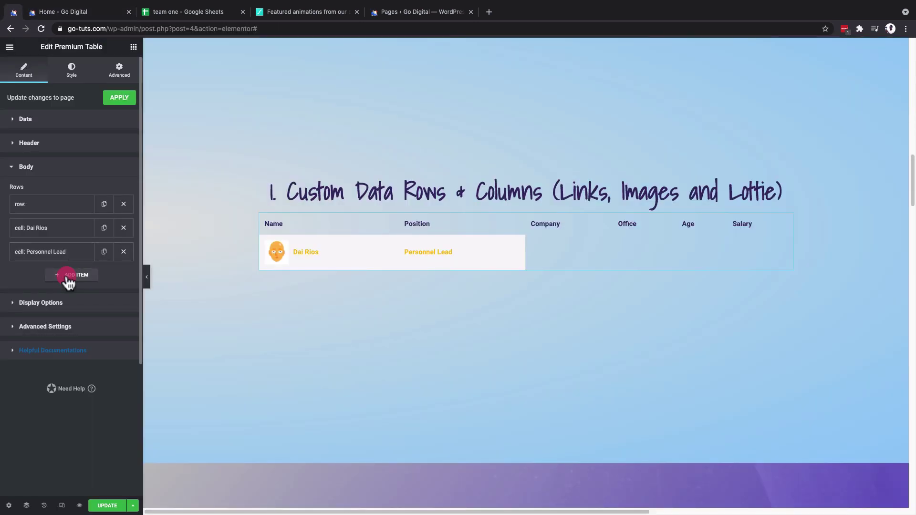
Step: Add a third body cell with icon type Custom Image and insert cropped-illustrated-character-2.png from the media library as its image
{"action": "left_click", "coordinate": [69, 278]}
{"action": "scroll", "coordinate": [67, 320], "scroll_direction": "down", "scroll_amount": 1}
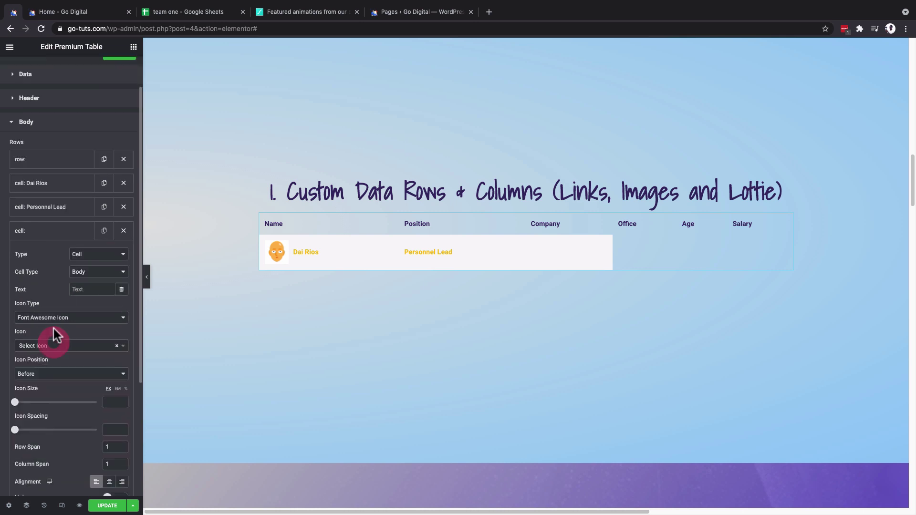
{"action": "left_click", "coordinate": [58, 326]}
{"action": "left_click", "coordinate": [58, 328]}
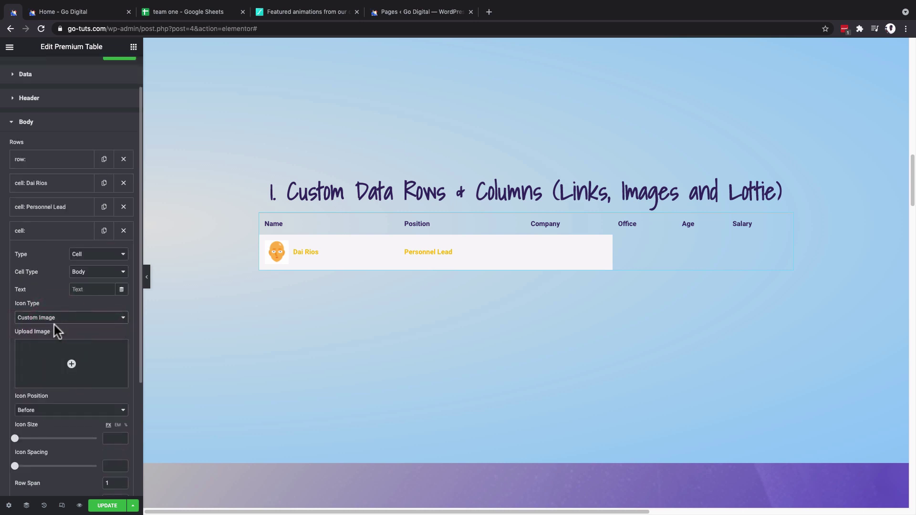
{"action": "left_click", "coordinate": [61, 361]}
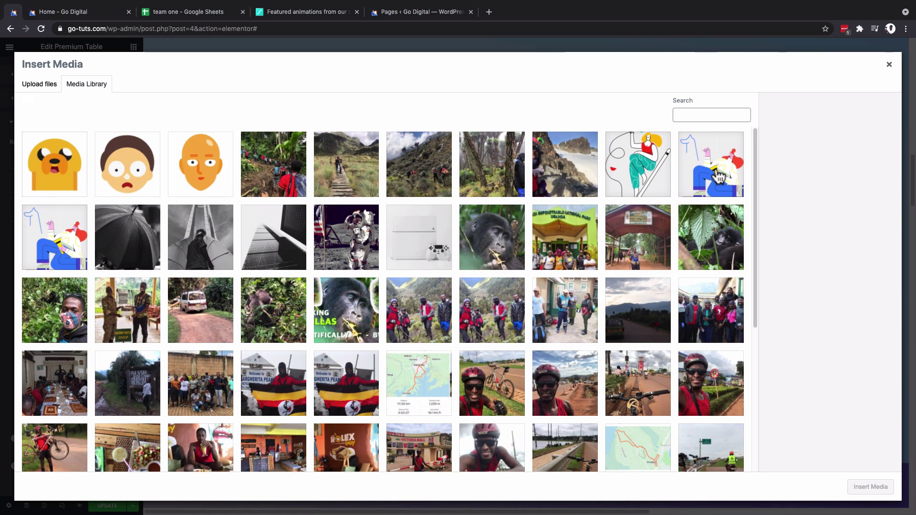
{"action": "left_click", "coordinate": [716, 175]}
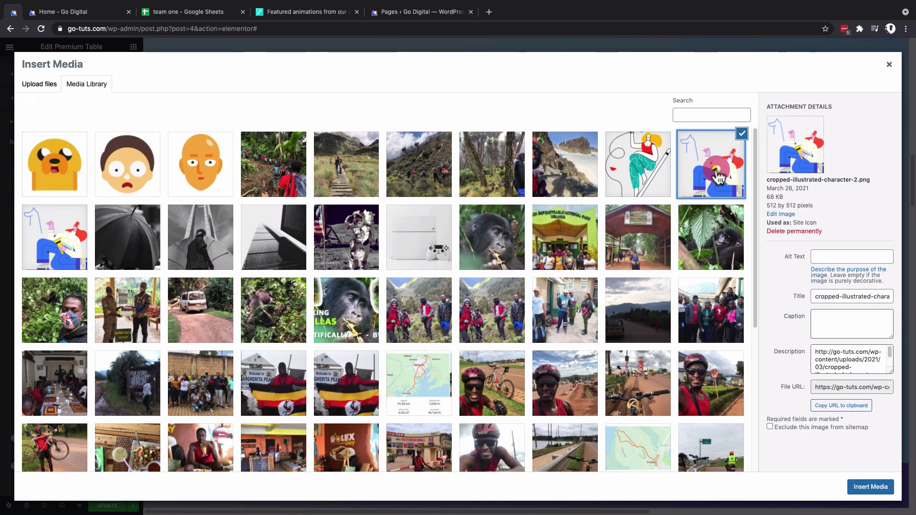
{"action": "left_click", "coordinate": [870, 487]}
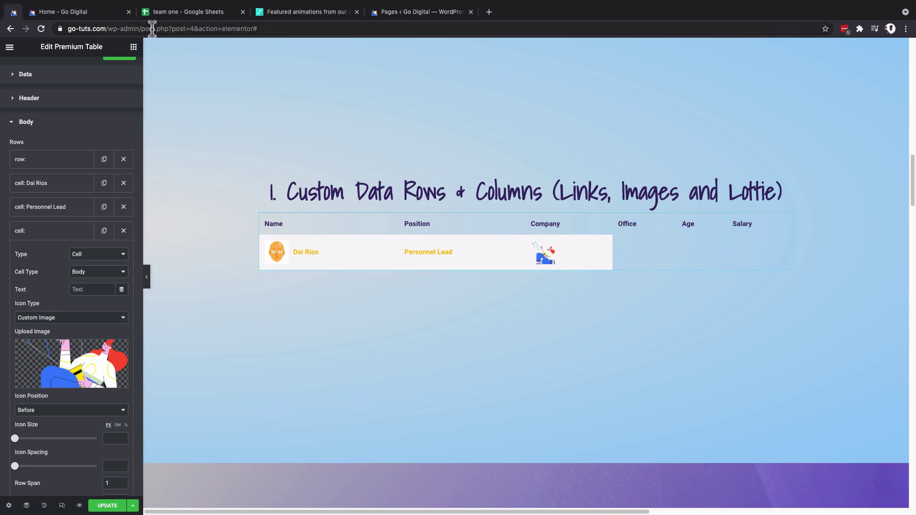
Step: Add a fourth body cell with the text Edinburgh, taken from the Office column of the example table in the Home preview
{"action": "left_click", "coordinate": [85, 13]}
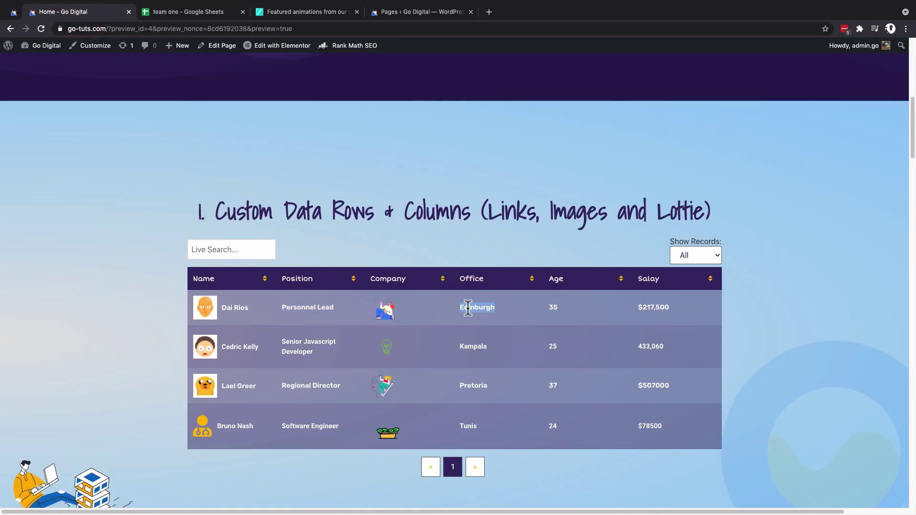
{"action": "left_click", "coordinate": [14, 12]}
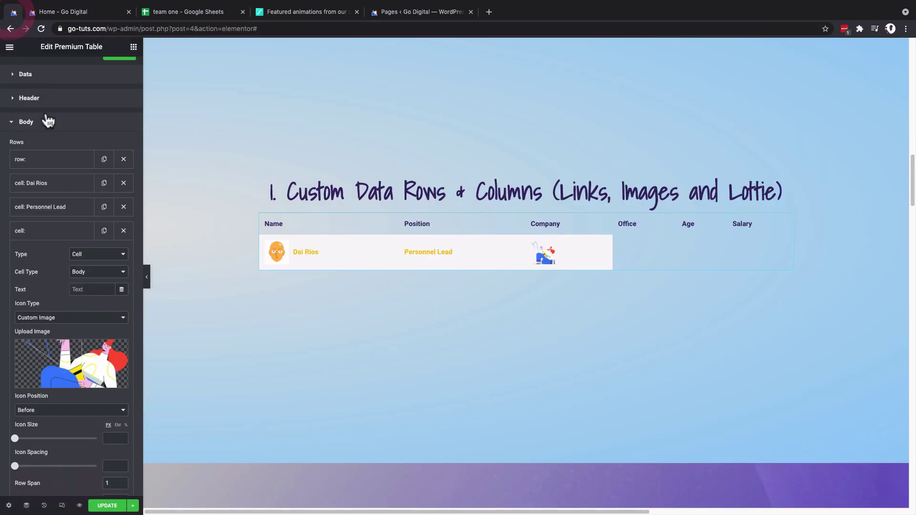
{"action": "left_click", "coordinate": [47, 229]}
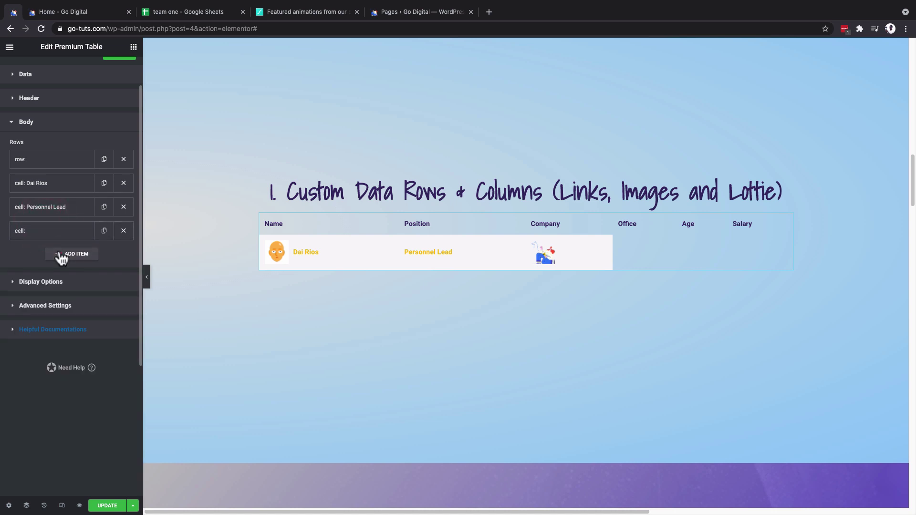
{"action": "left_click", "coordinate": [59, 257]}
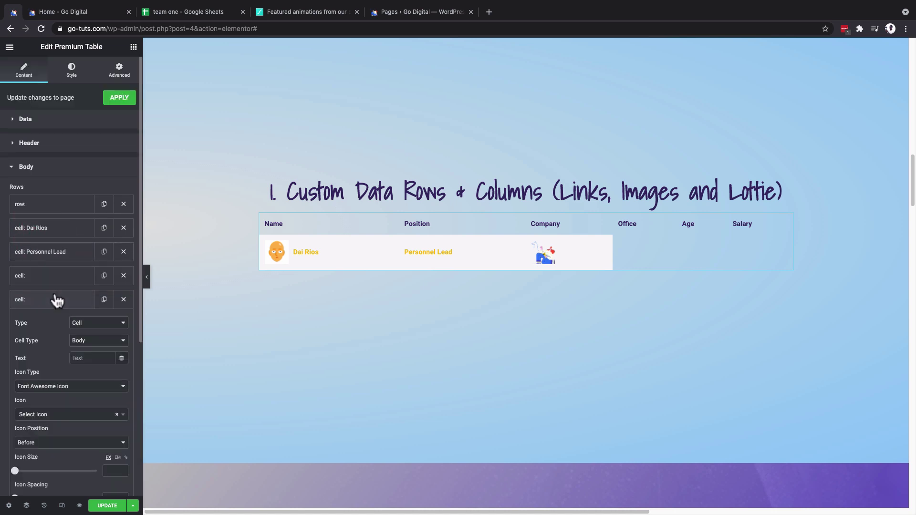
{"action": "left_click", "coordinate": [87, 358]}
{"action": "type", "text": "Edinburgh"}
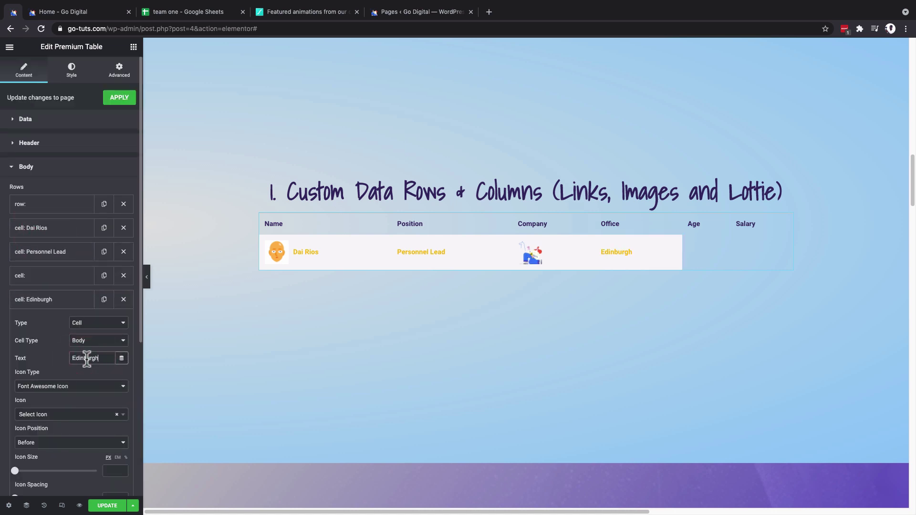
{"action": "left_click", "coordinate": [52, 301]}
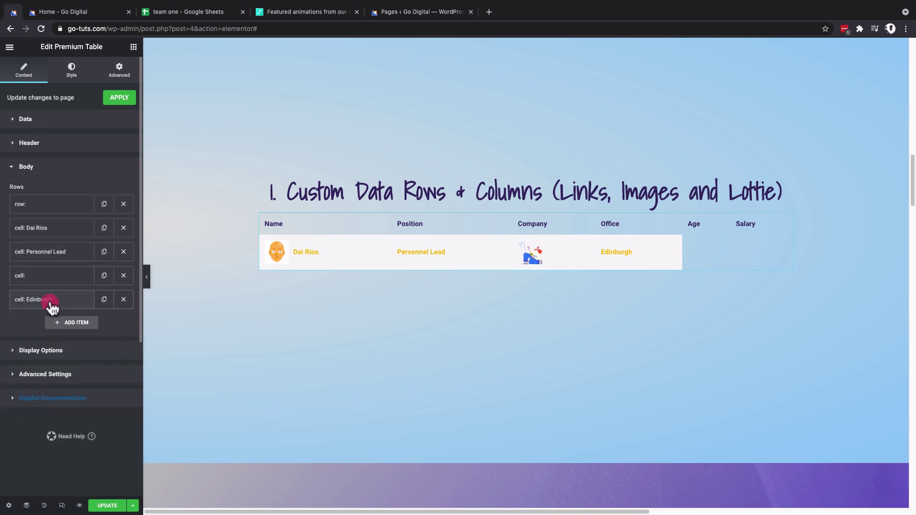
Step: Add a fifth body cell for the Age column with the text 39
{"action": "left_click", "coordinate": [71, 323]}
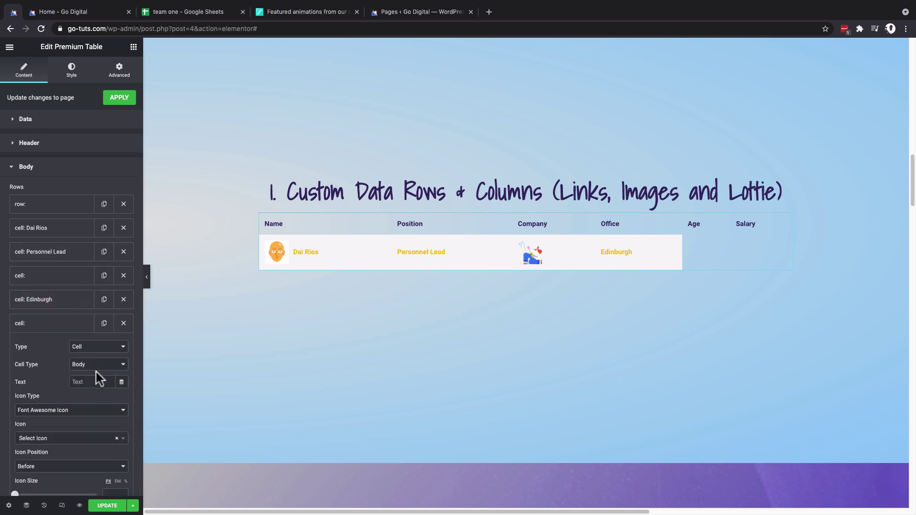
{"action": "left_click", "coordinate": [86, 384]}
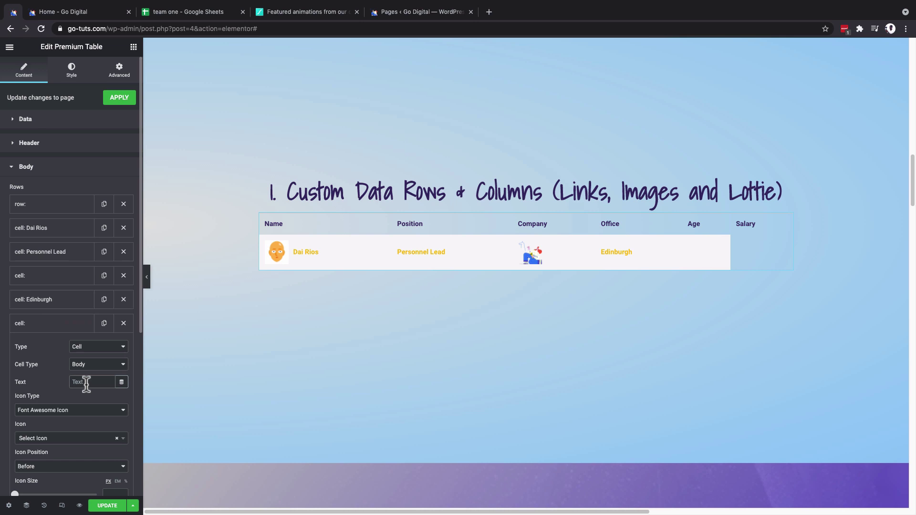
{"action": "left_click", "coordinate": [52, 324]}
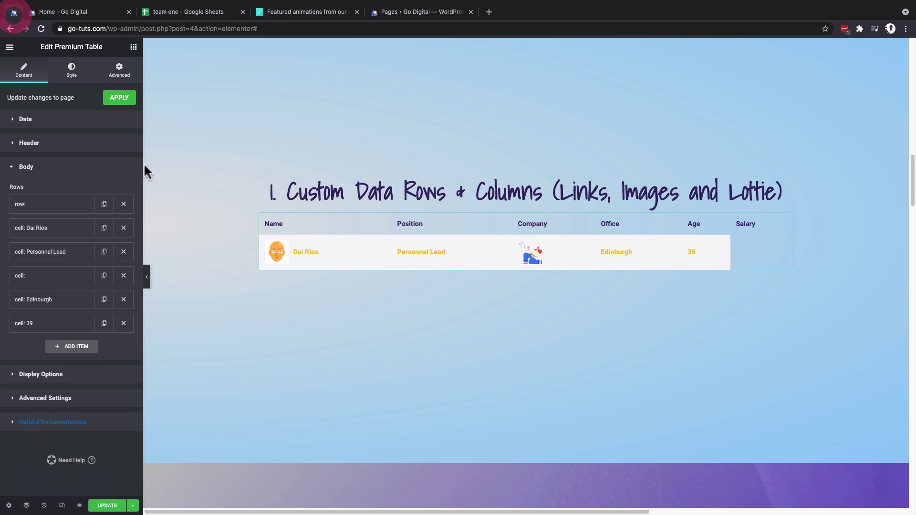
Step: Add a sixth body cell for the Salary column with the text $271000
{"action": "left_click", "coordinate": [67, 347]}
{"action": "left_click", "coordinate": [84, 406]}
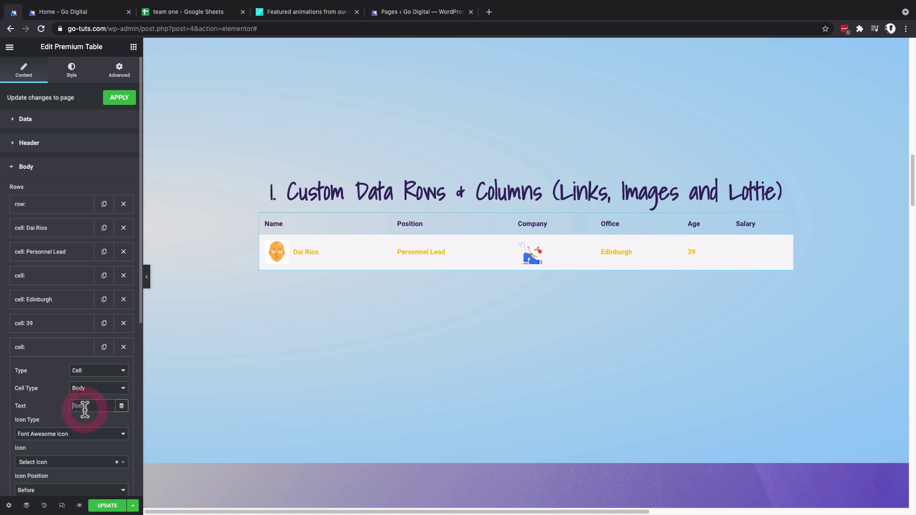
{"action": "type", "text": "$271"}
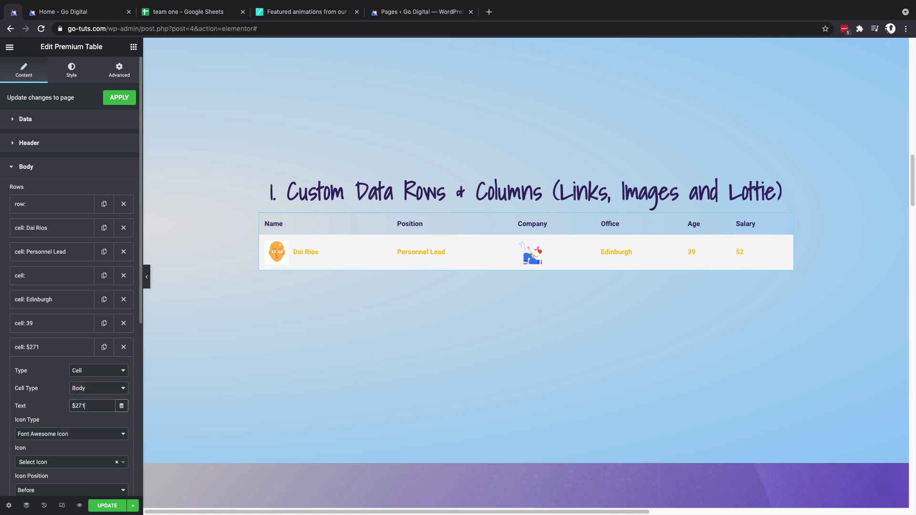
{"action": "type", "text": "000"}
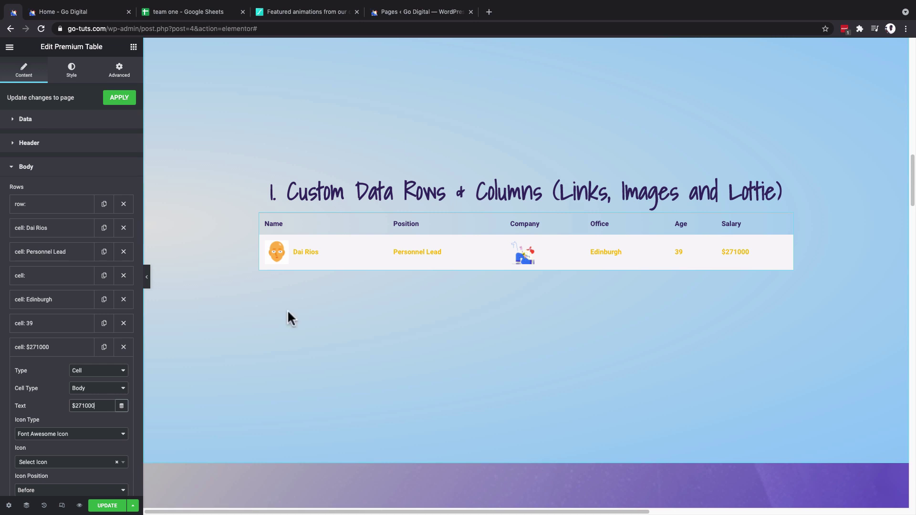
{"action": "left_click", "coordinate": [87, 353]}
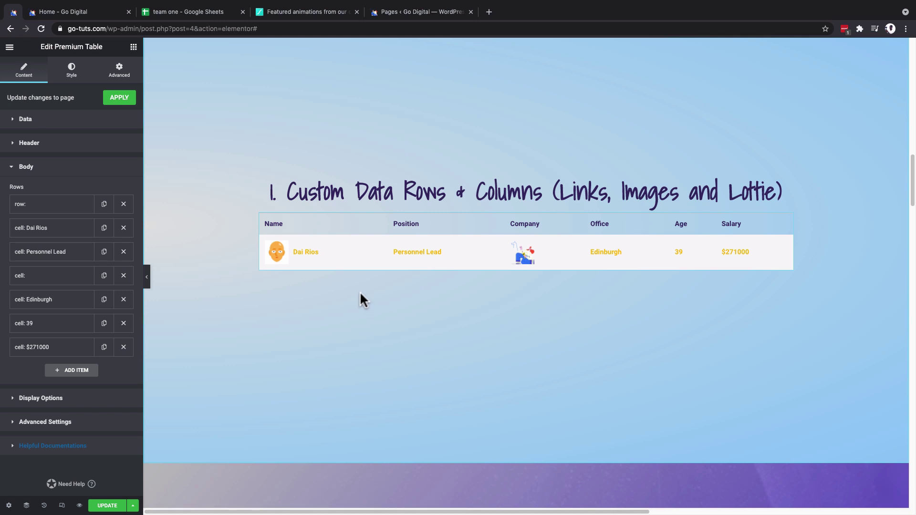
Step: Add a new body item after the salary cell and set its type to Row to start the second table row
{"action": "scroll", "coordinate": [80, 305], "scroll_direction": "down", "scroll_amount": 1}
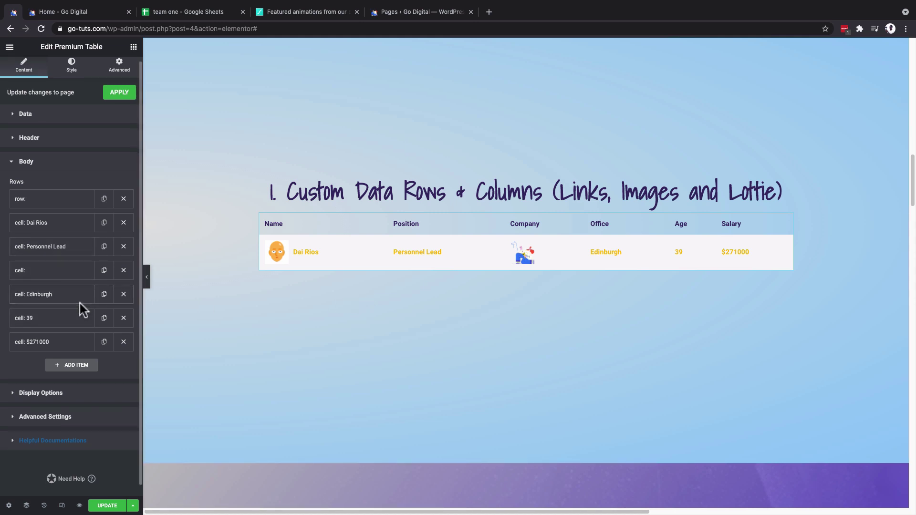
{"action": "scroll", "coordinate": [81, 302], "scroll_direction": "down", "scroll_amount": 1}
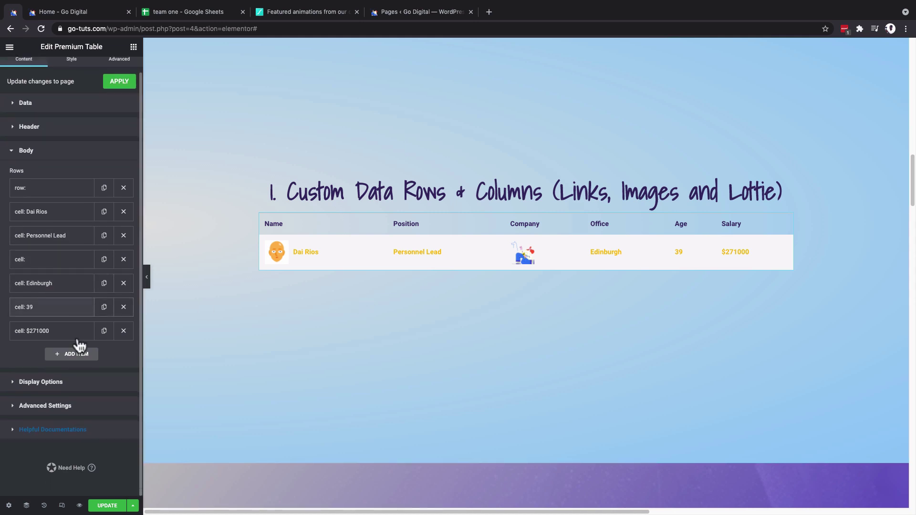
{"action": "left_click", "coordinate": [74, 358]}
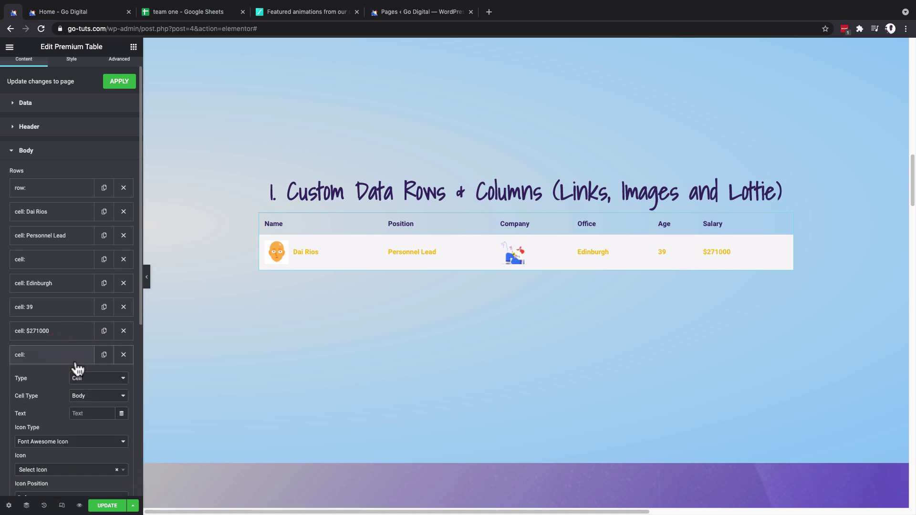
{"action": "left_click", "coordinate": [84, 381]}
{"action": "left_click", "coordinate": [86, 389]}
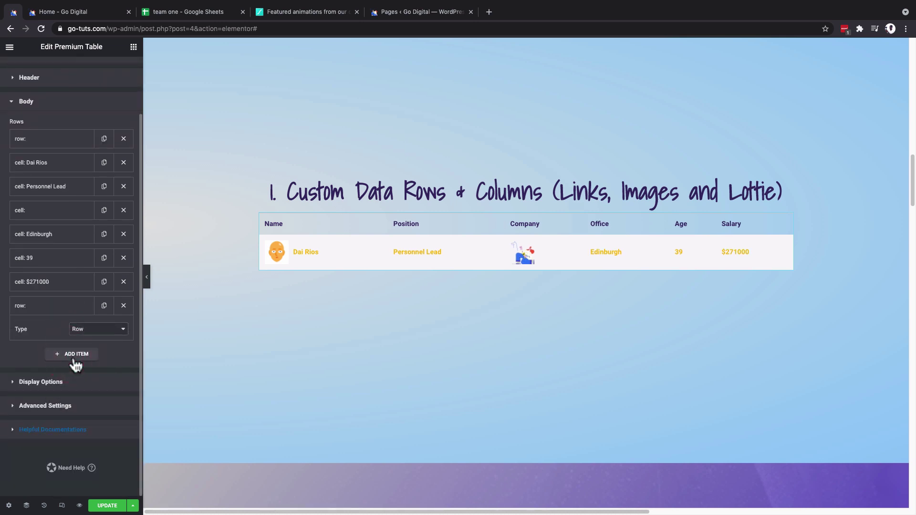
Step: Add a cell to the second row with the second example person's full name and the brown-haired face as its custom image
{"action": "left_click", "coordinate": [74, 356]}
{"action": "scroll", "coordinate": [109, 378], "scroll_direction": "down", "scroll_amount": 1}
{"action": "scroll", "coordinate": [106, 374], "scroll_direction": "down", "scroll_amount": 2}
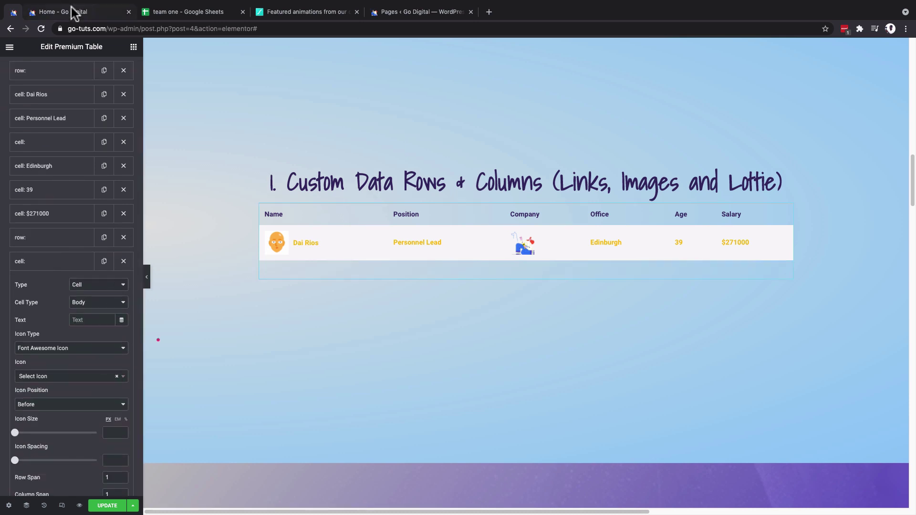
{"action": "left_click", "coordinate": [87, 320]}
{"action": "type", "text": "Cedric Kelly"}
{"action": "left_click", "coordinate": [67, 348]}
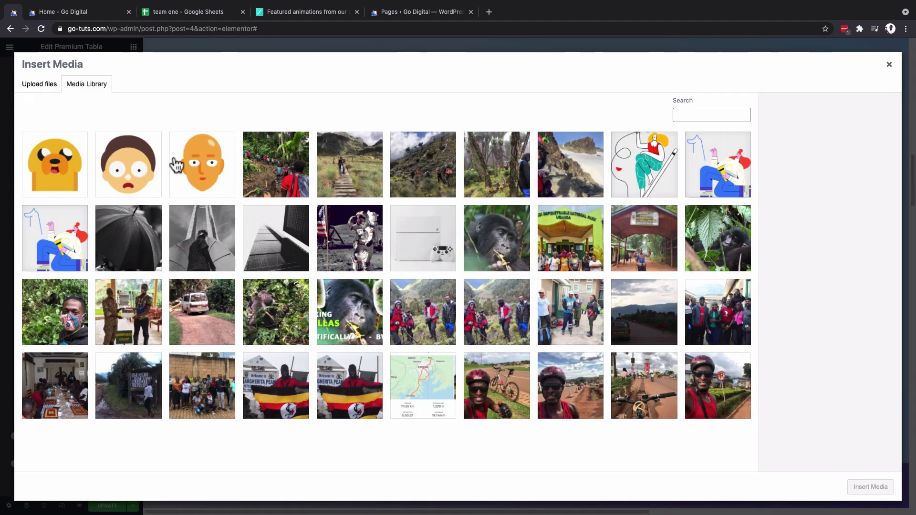
{"action": "double_click", "coordinate": [129, 163]}
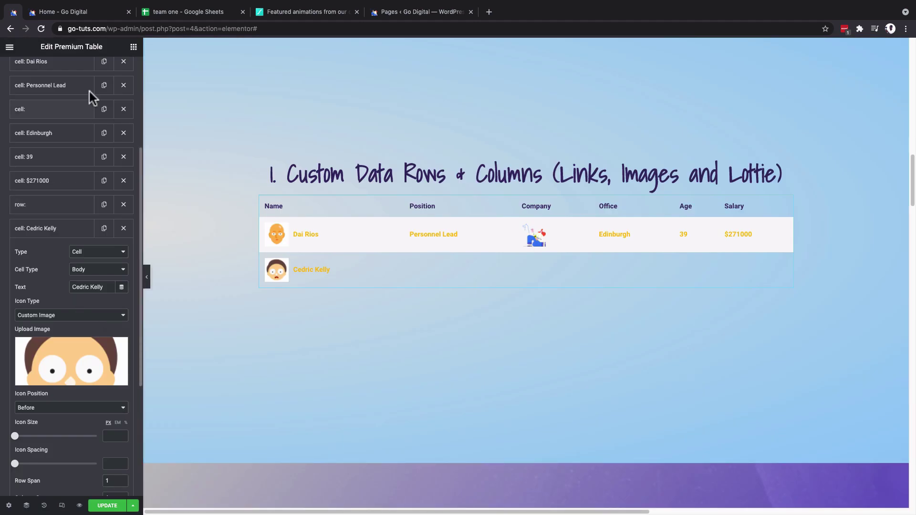
Step: Copy the position Senior Javascript Developer from the example table in the Home preview into a new body cell of the second row
{"action": "left_click", "coordinate": [90, 12]}
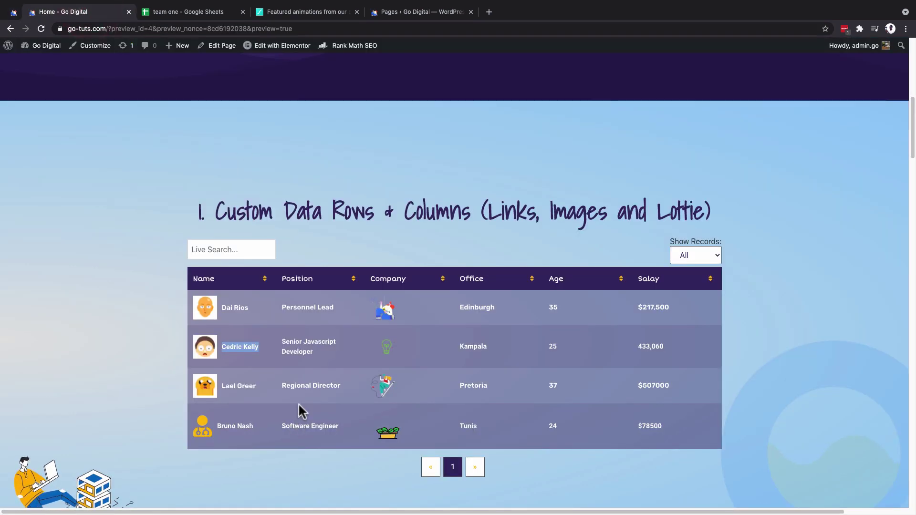
{"action": "left_click", "coordinate": [324, 362]}
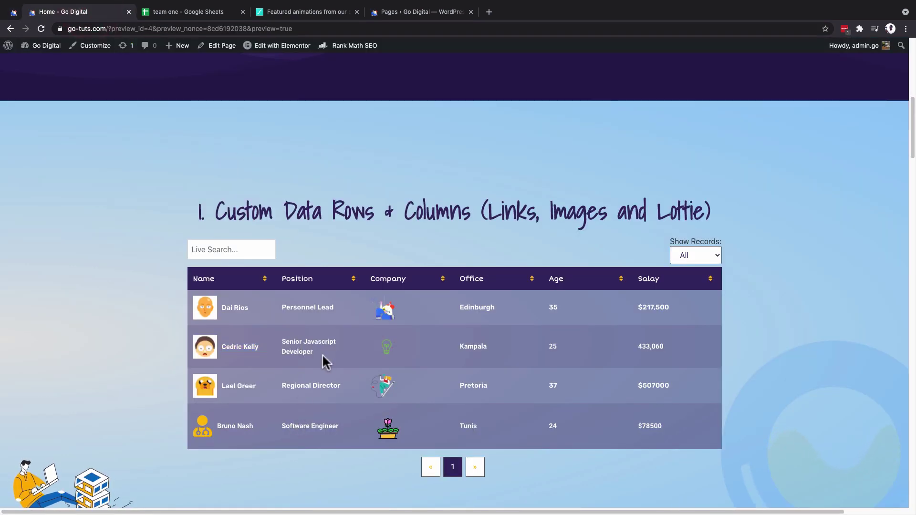
{"action": "left_click_drag", "start_coordinate": [324, 361], "coordinate": [277, 340]}
{"action": "key", "text": "ctrl+c"}
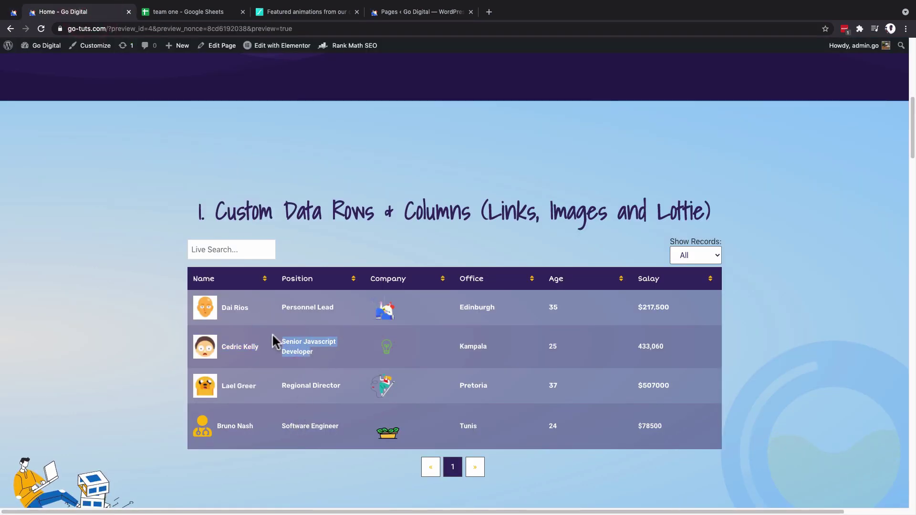
{"action": "left_click", "coordinate": [13, 14]}
{"action": "left_click", "coordinate": [48, 230]}
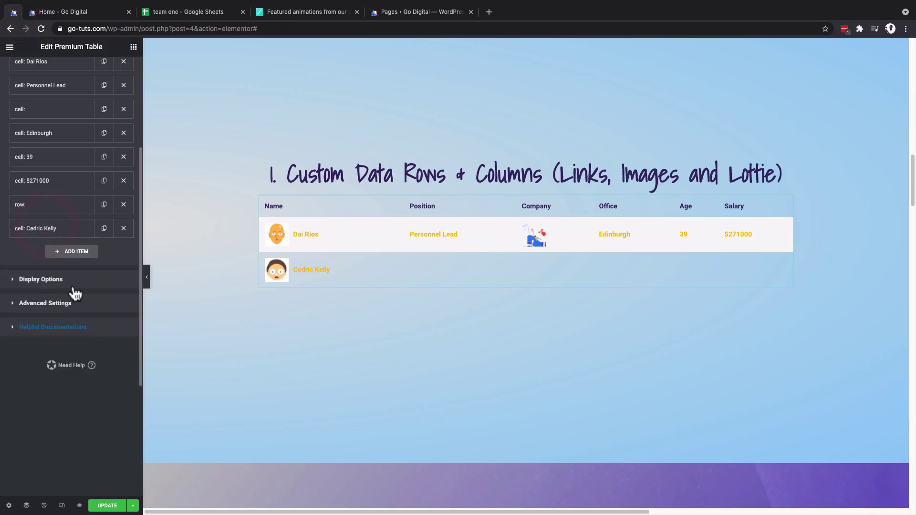
{"action": "left_click", "coordinate": [69, 253]}
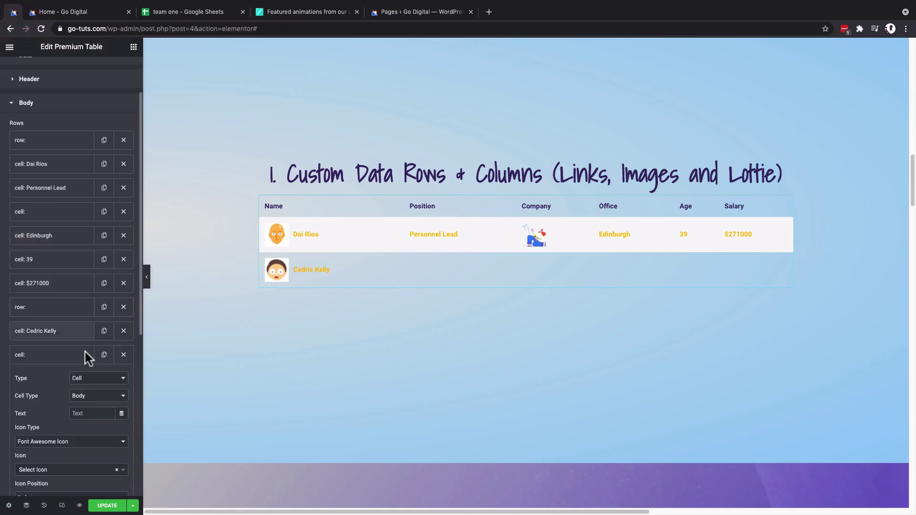
{"action": "left_click", "coordinate": [85, 410]}
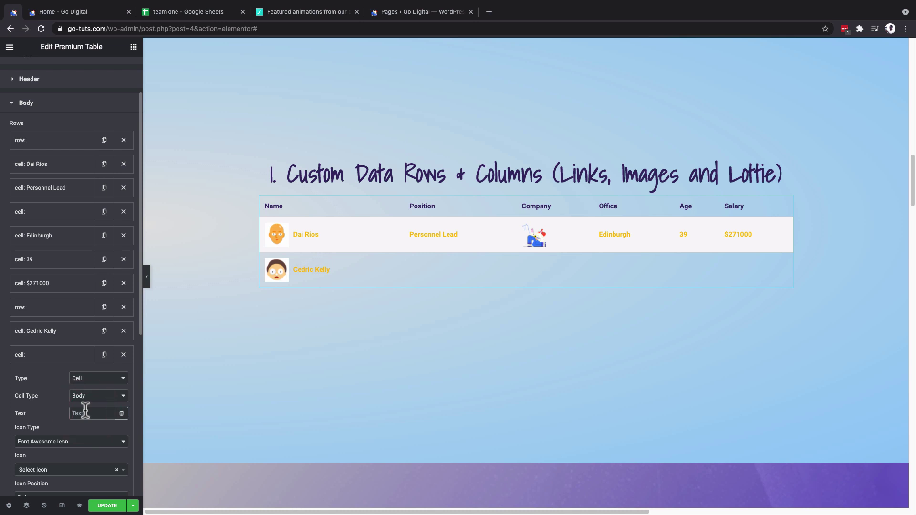
{"action": "key", "text": "ctrl+v"}
{"action": "left_click", "coordinate": [69, 355]}
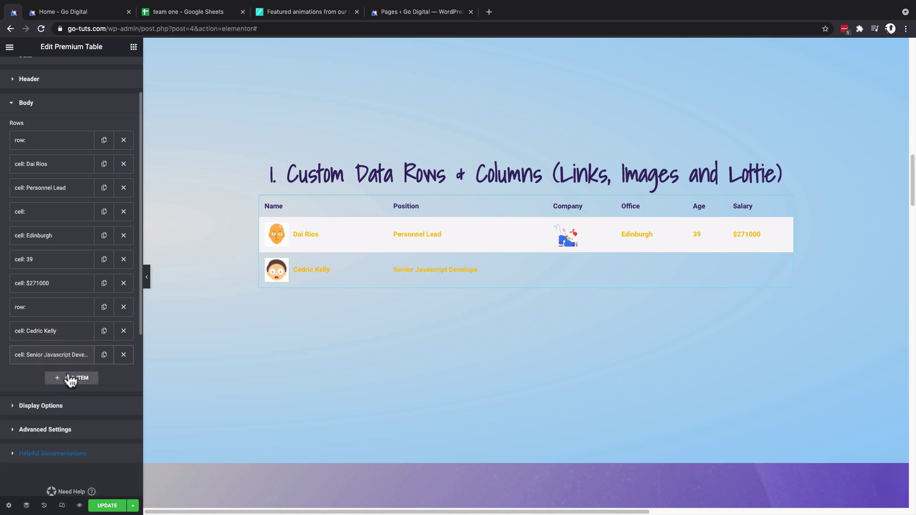
Step: Add a body cell for the second row's Company column and set its icon type to Lottie Animation
{"action": "left_click", "coordinate": [69, 379]}
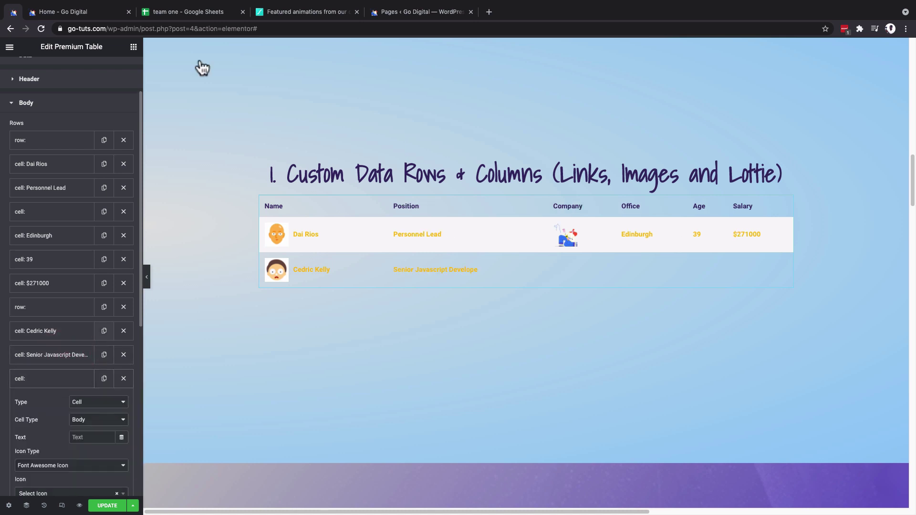
{"action": "left_click", "coordinate": [87, 8]}
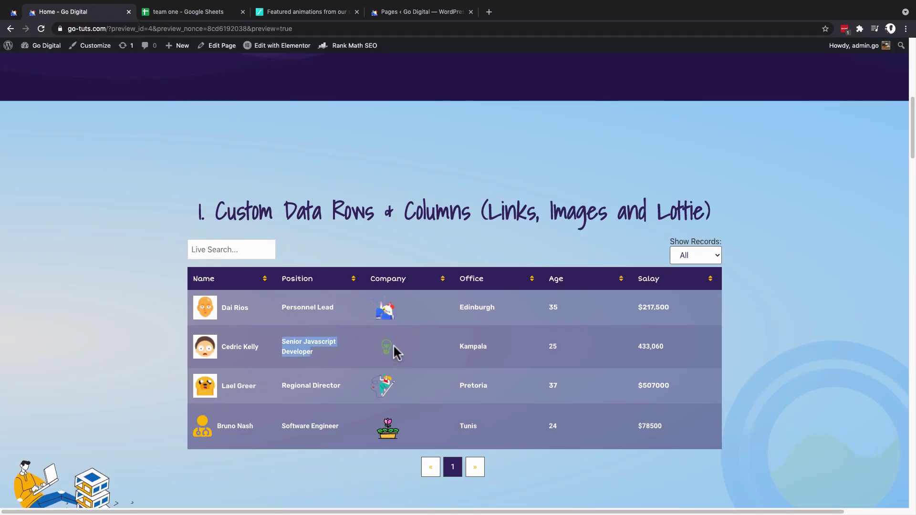
{"action": "left_click", "coordinate": [13, 16]}
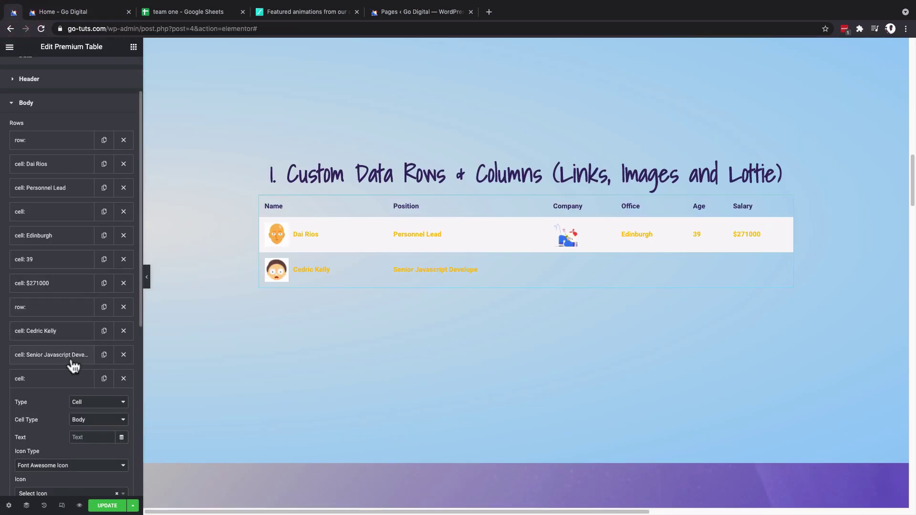
{"action": "scroll", "coordinate": [62, 329], "scroll_direction": "down", "scroll_amount": 4}
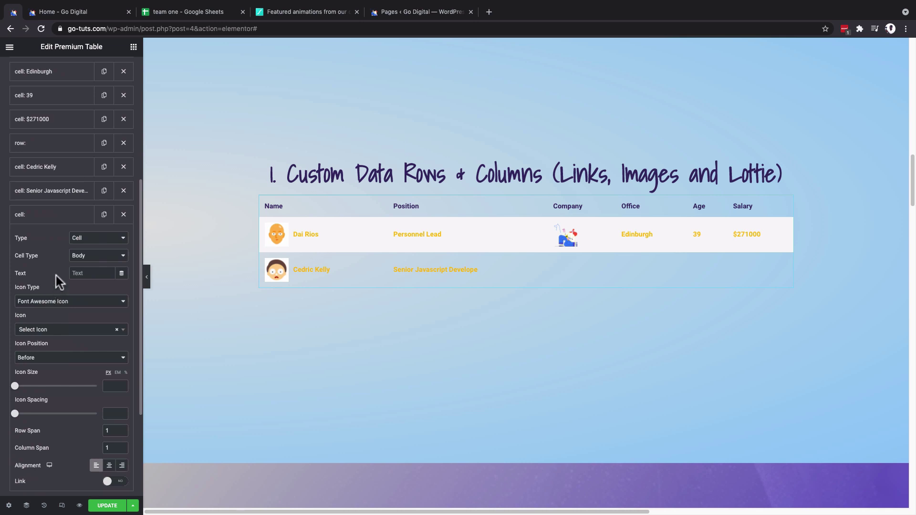
{"action": "left_click", "coordinate": [72, 306]}
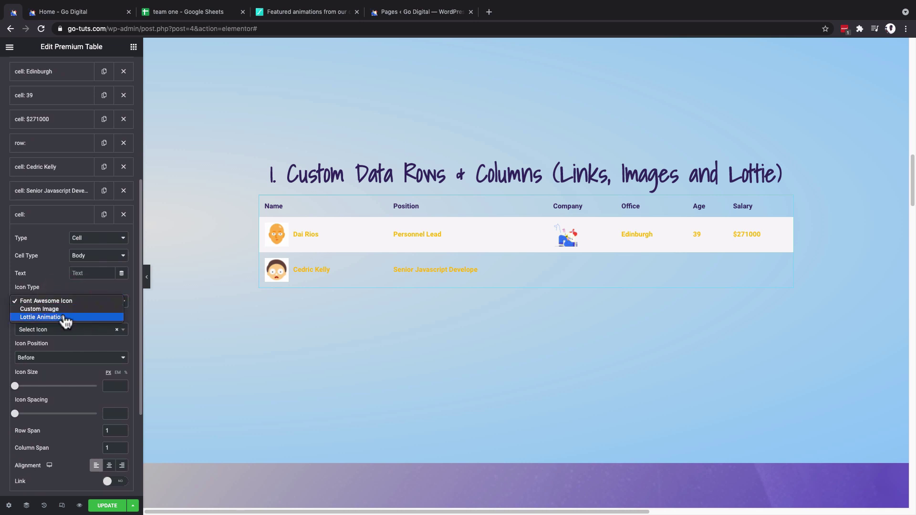
{"action": "left_click", "coordinate": [65, 318]}
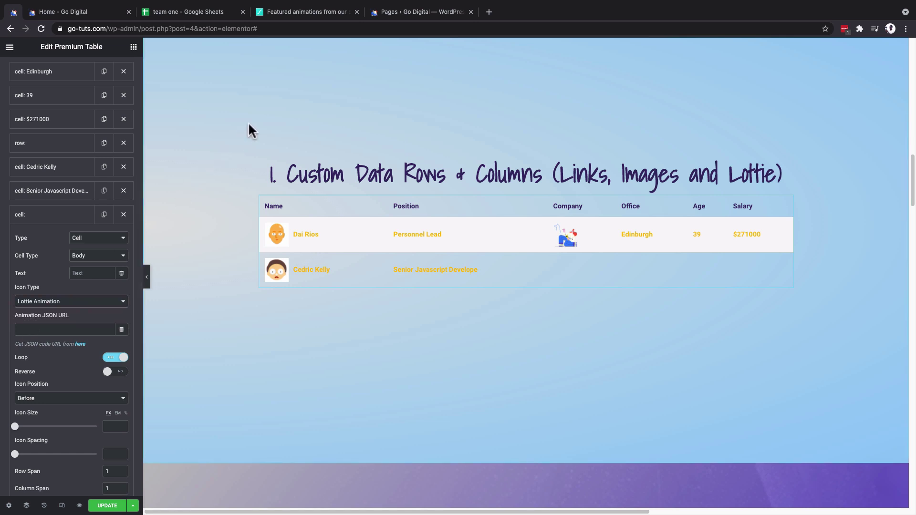
Step: Copy the green light bulb animation's Lottie URL from LottieFiles into the new cell's Animation JSON URL
{"action": "left_click", "coordinate": [276, 15]}
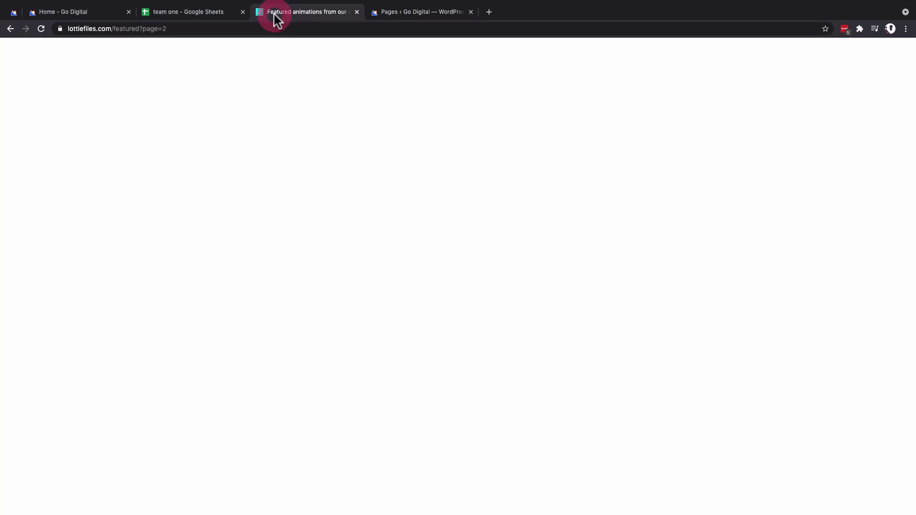
{"action": "scroll", "coordinate": [324, 246], "scroll_direction": "down", "scroll_amount": 3}
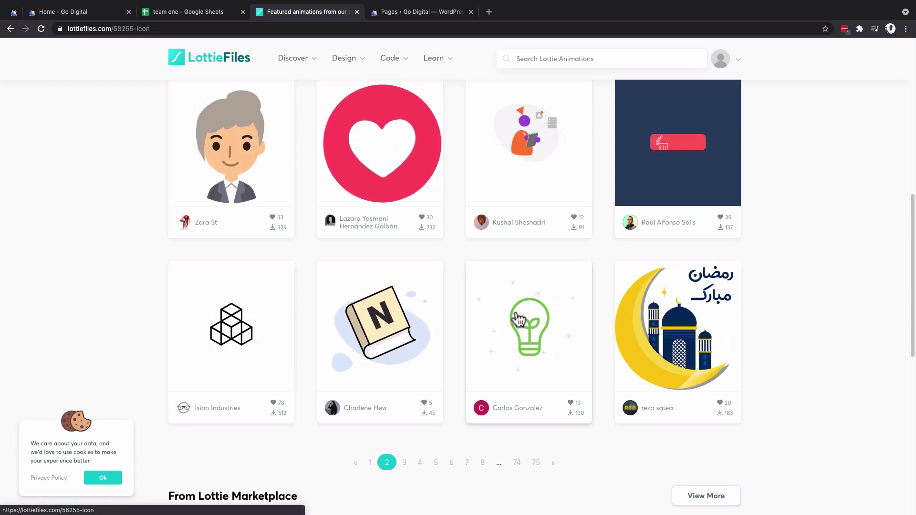
{"action": "left_click", "coordinate": [518, 317]}
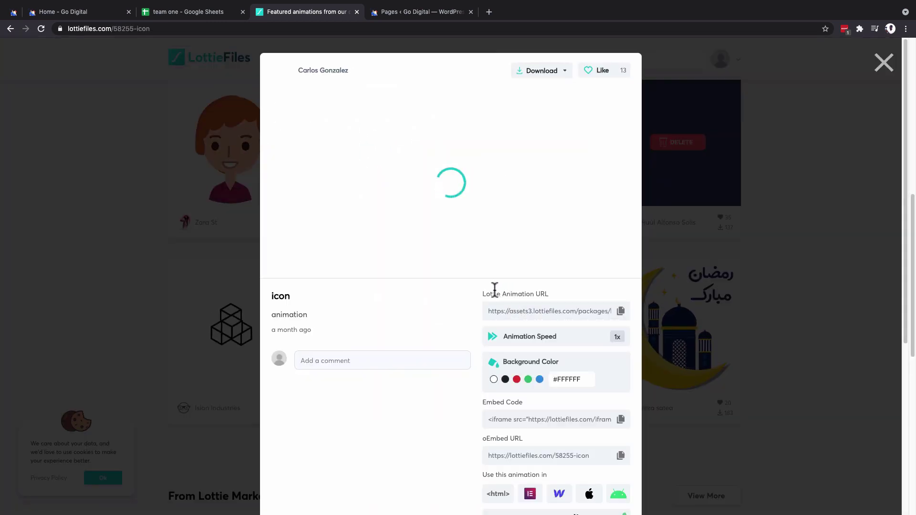
{"action": "left_click", "coordinate": [621, 355]}
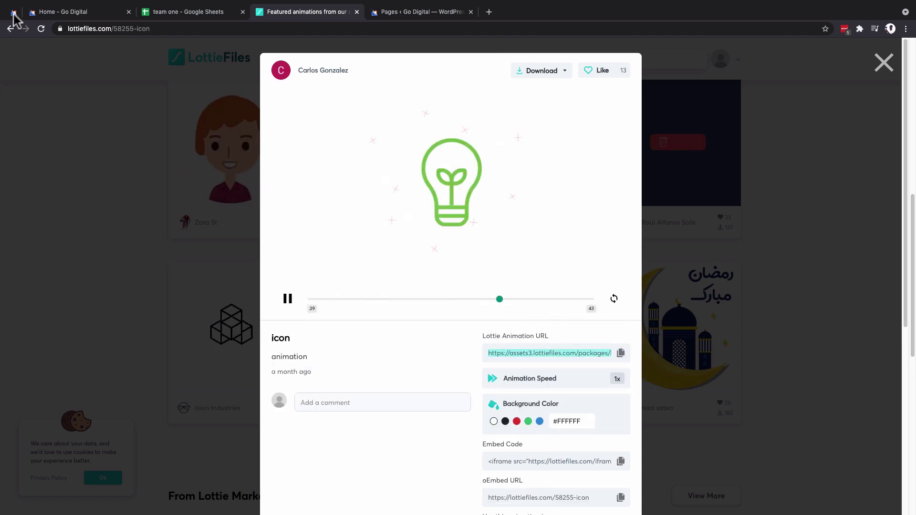
{"action": "left_click", "coordinate": [13, 13]}
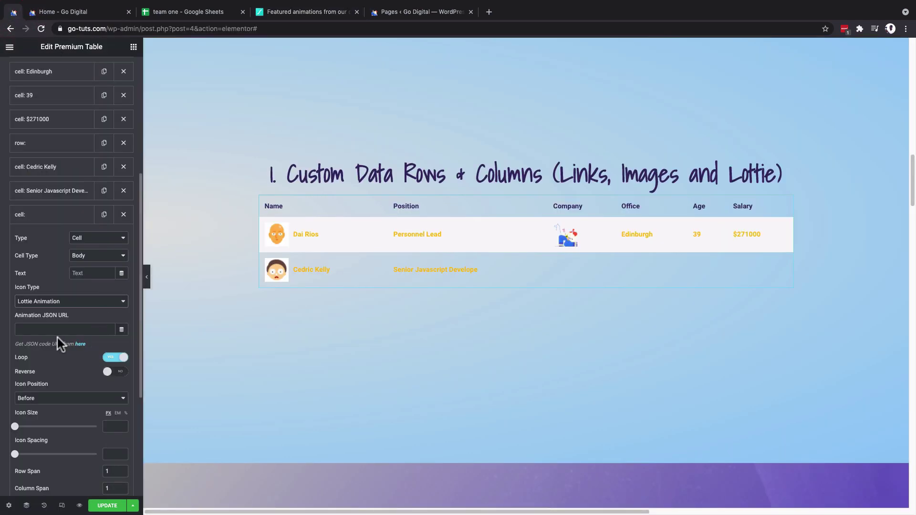
{"action": "key", "text": "super+v"}
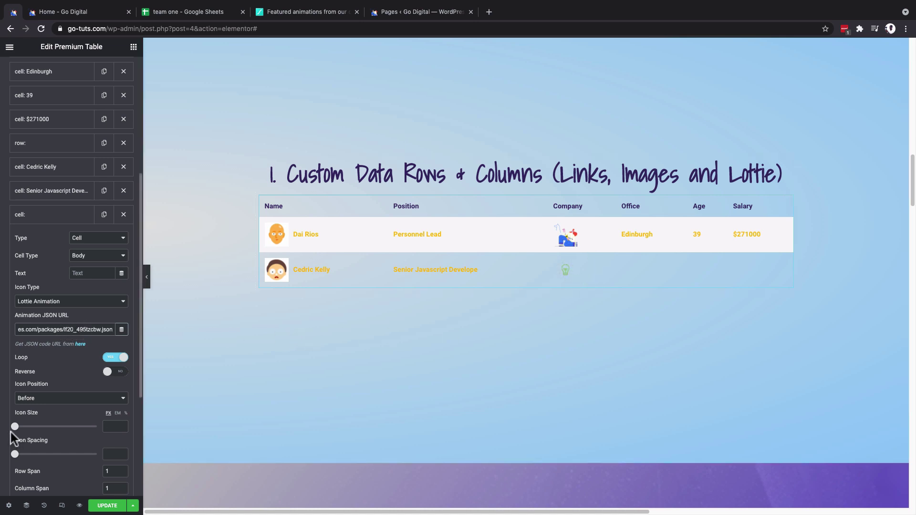
Step: Set the light bulb animation's icon size to 60 px and try the centre and right alignments before choosing left
{"action": "scroll", "coordinate": [51, 402], "scroll_direction": "down", "scroll_amount": 2}
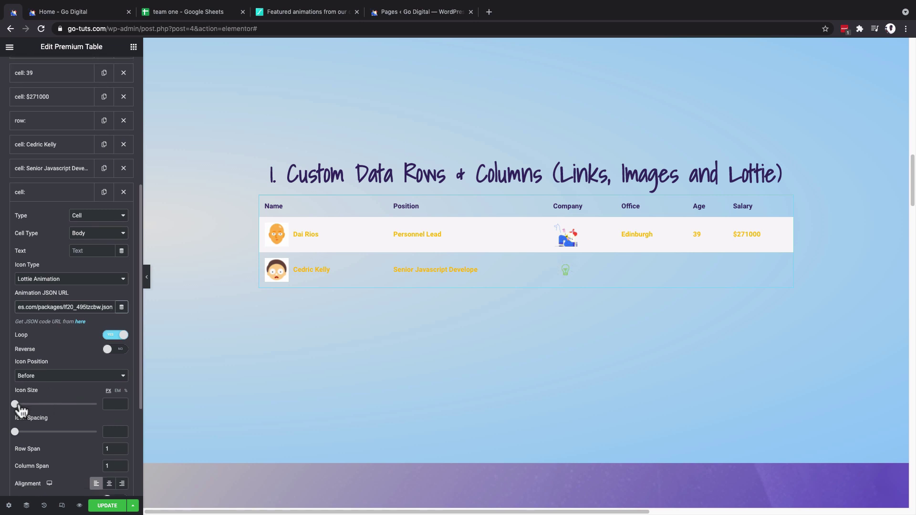
{"action": "left_click_drag", "start_coordinate": [16, 406], "coordinate": [47, 404]}
{"action": "scroll", "coordinate": [48, 404], "scroll_direction": "down", "scroll_amount": 2}
{"action": "left_click", "coordinate": [110, 441]}
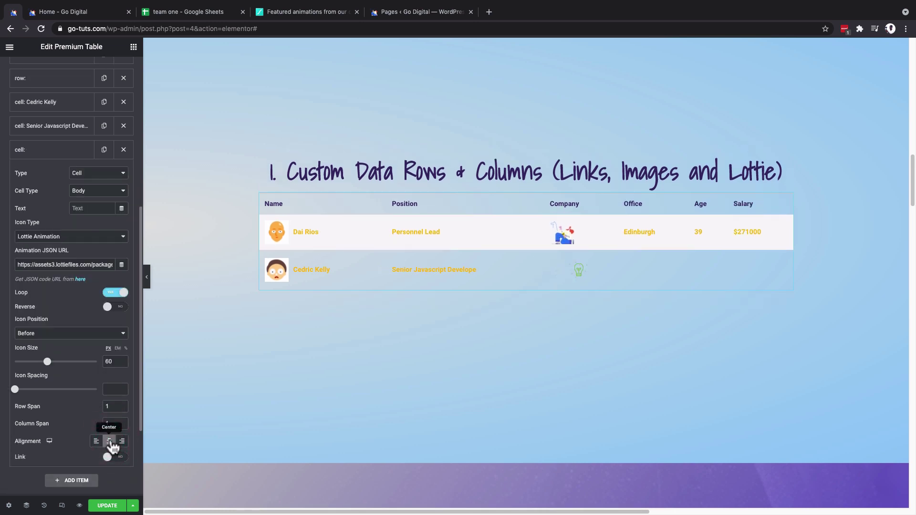
{"action": "left_click", "coordinate": [122, 442]}
{"action": "left_click", "coordinate": [96, 442]}
{"action": "scroll", "coordinate": [58, 411], "scroll_direction": "down", "scroll_amount": 3}
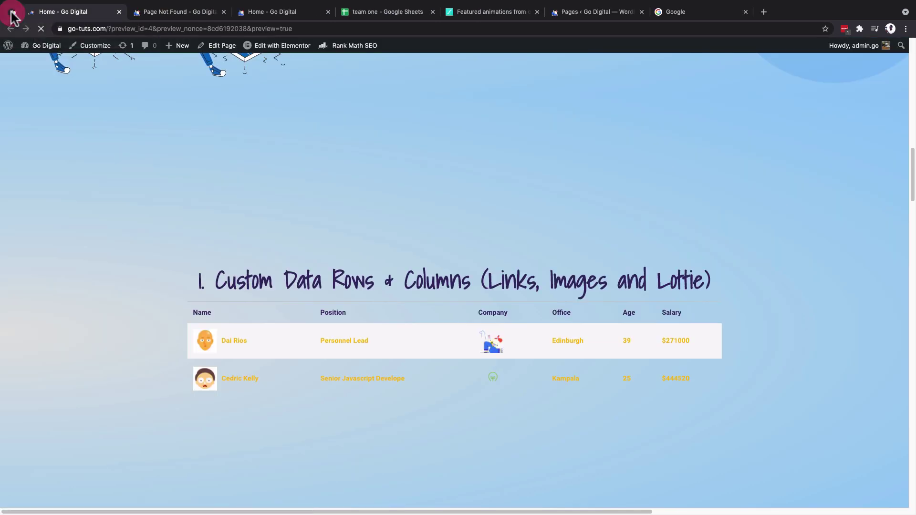
Step: Change the link type of the second row's light bulb cell to Existing Page and choose the page CD CP
{"action": "left_click", "coordinate": [12, 13]}
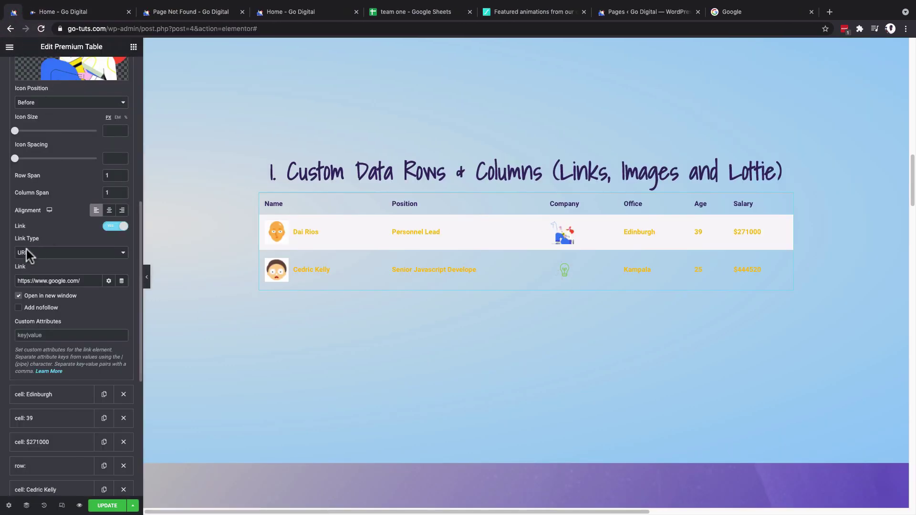
{"action": "left_click_drag", "start_coordinate": [50, 281], "coordinate": [15, 285]}
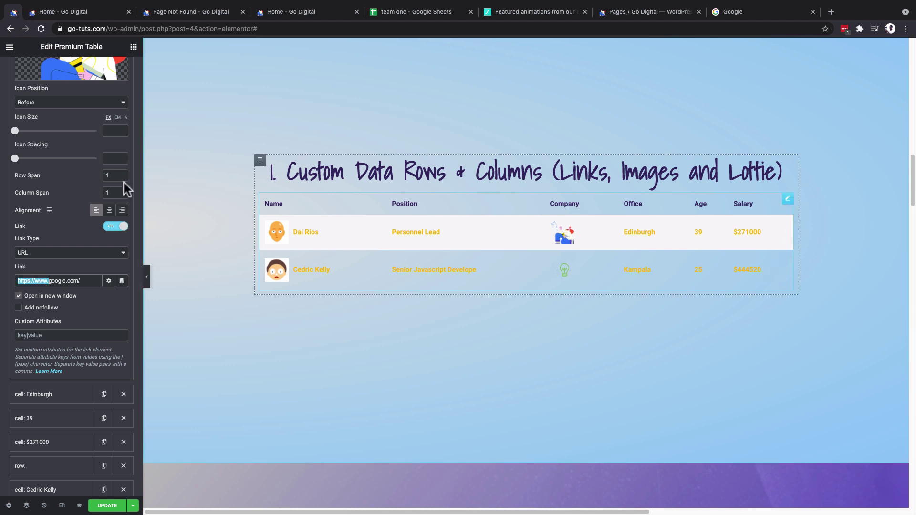
{"action": "scroll", "coordinate": [85, 291], "scroll_direction": "down", "scroll_amount": 5}
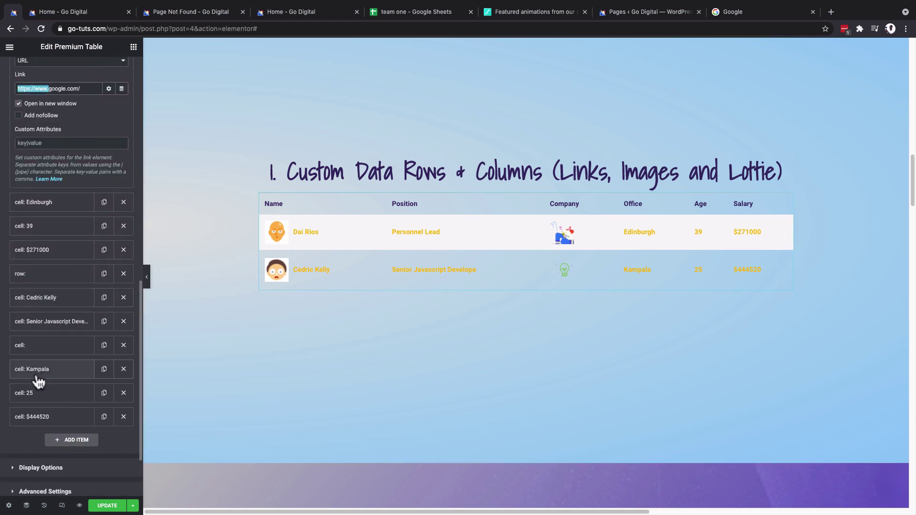
{"action": "left_click", "coordinate": [34, 345]}
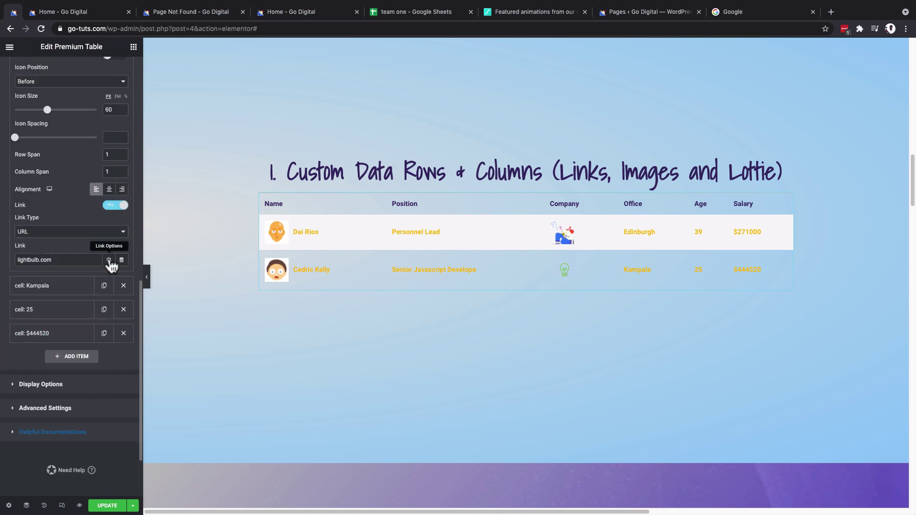
{"action": "left_click", "coordinate": [39, 228]}
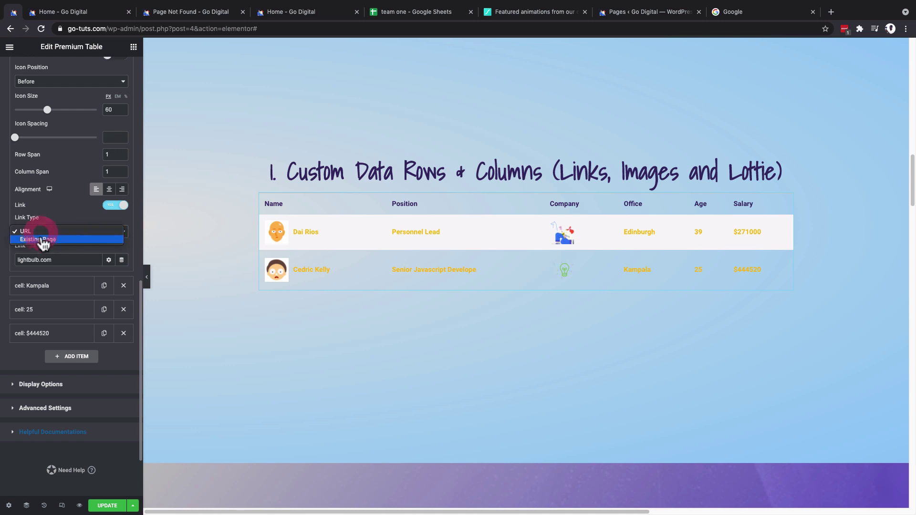
{"action": "left_click", "coordinate": [41, 240]}
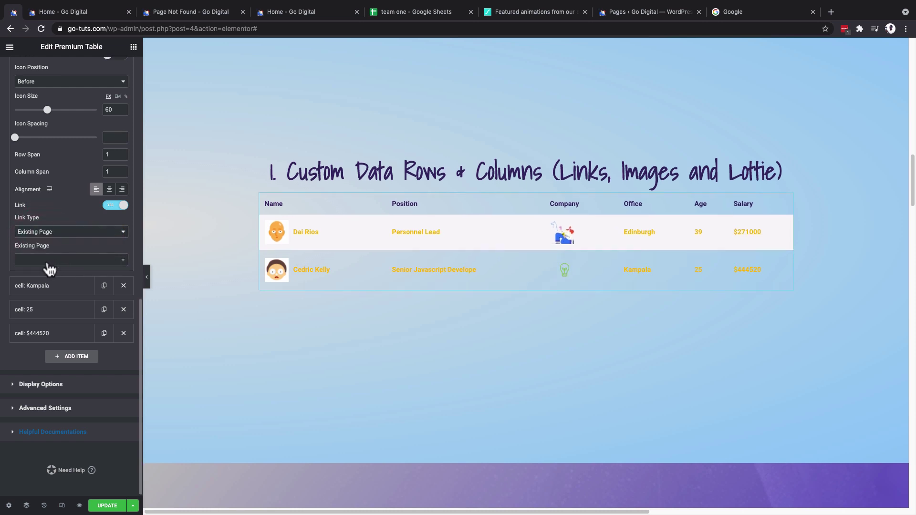
{"action": "left_click", "coordinate": [78, 261]}
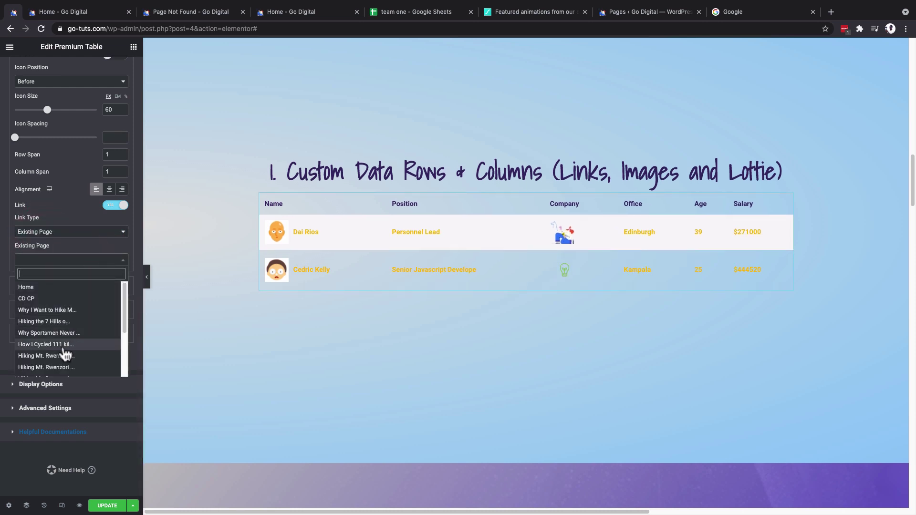
{"action": "left_click", "coordinate": [53, 297]}
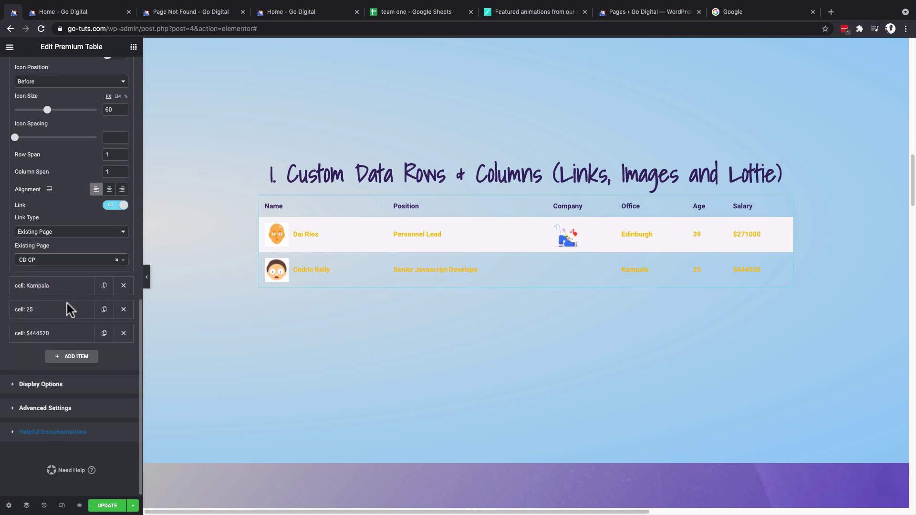
Step: Update the page and test the light bulb's link in the Home preview
{"action": "left_click", "coordinate": [107, 505]}
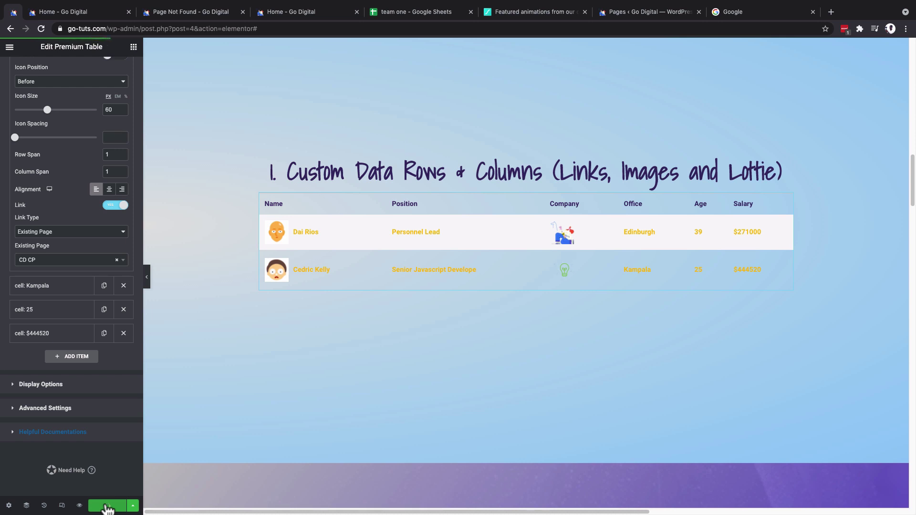
{"action": "left_click", "coordinate": [69, 13]}
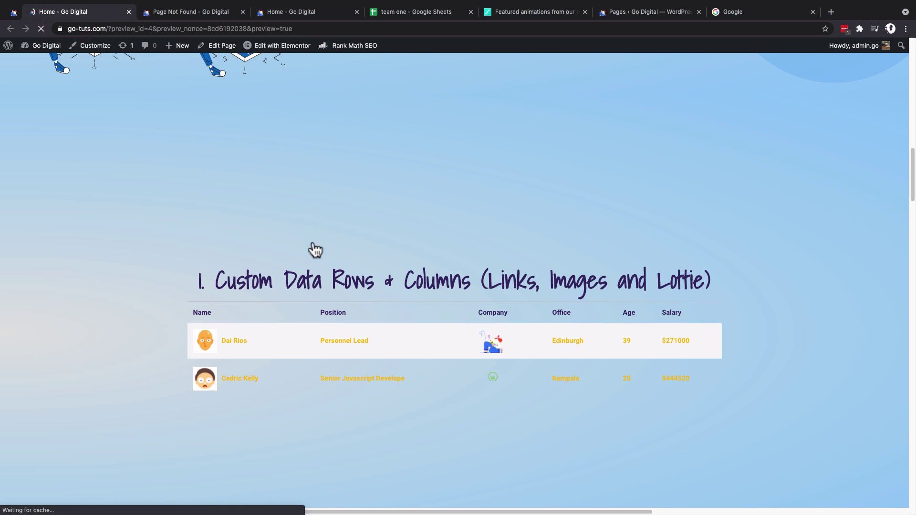
{"action": "scroll", "coordinate": [313, 244], "scroll_direction": "down", "scroll_amount": 1}
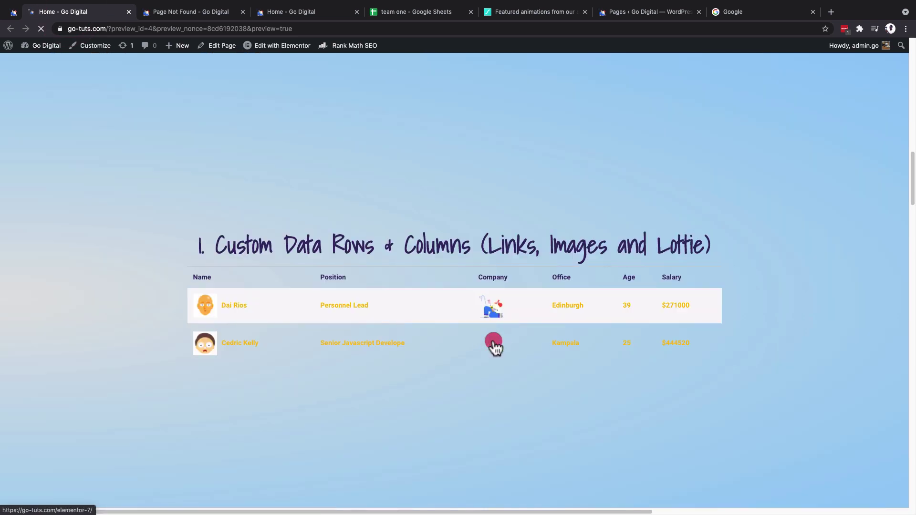
{"action": "left_click", "coordinate": [491, 346]}
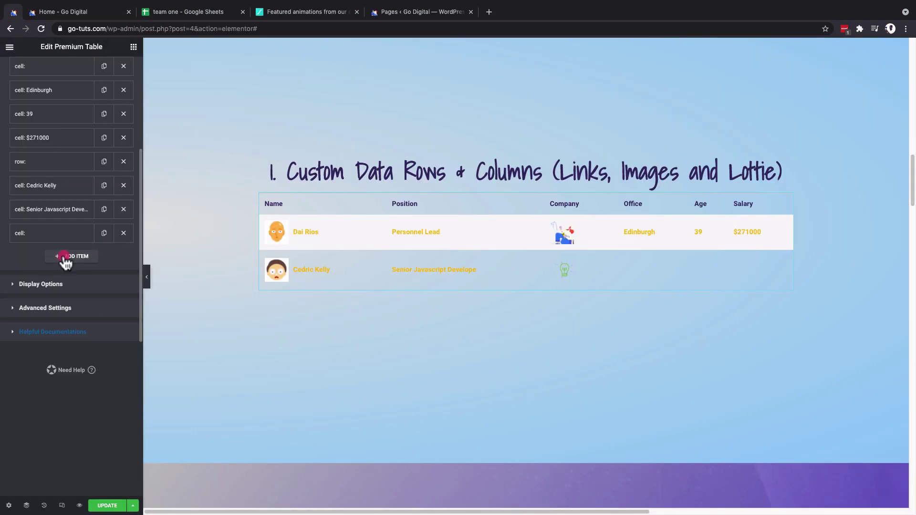
Step: Add a body cell for the second row's Office column with the text Kampala
{"action": "left_click", "coordinate": [65, 257]}
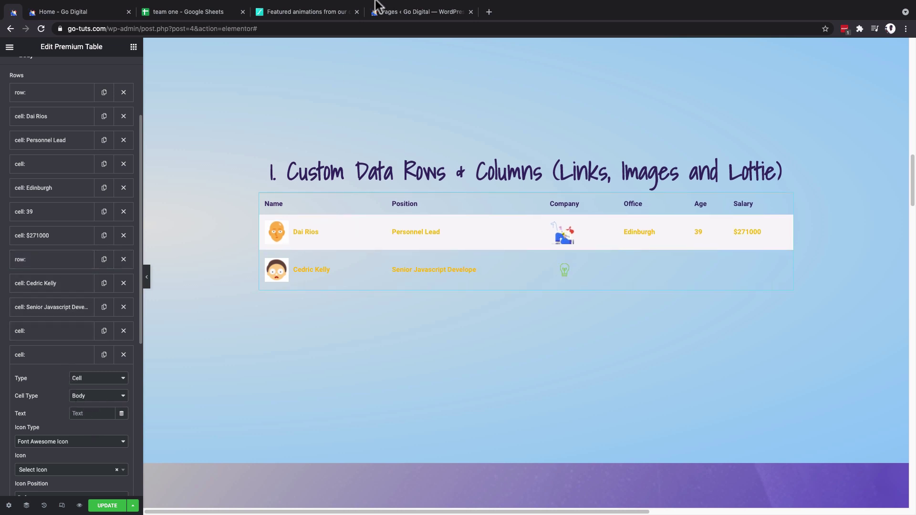
{"action": "left_click", "coordinate": [91, 414]}
{"action": "type", "text": "Kma"}
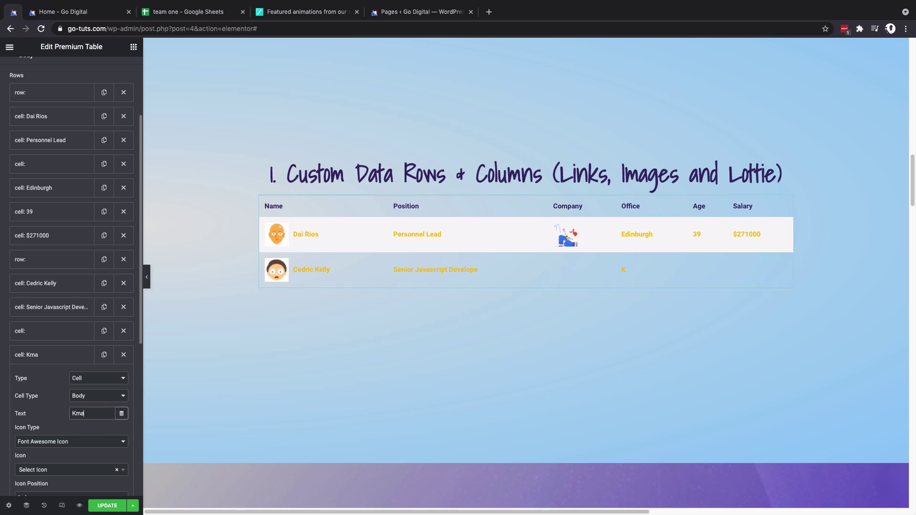
{"action": "type", "text": "pa"}
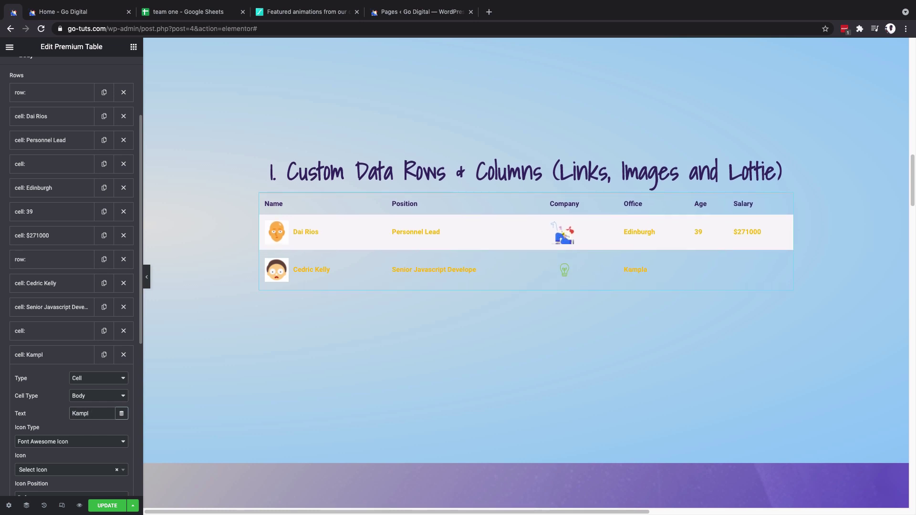
{"action": "key", "text": "BackSpace"}
{"action": "left_click", "coordinate": [21, 358]}
Step: Add a body cell for the second row's Age column with the text 25
{"action": "scroll", "coordinate": [48, 334], "scroll_direction": "down", "scroll_amount": 2}
{"action": "left_click", "coordinate": [74, 312]}
{"action": "left_click", "coordinate": [84, 413]}
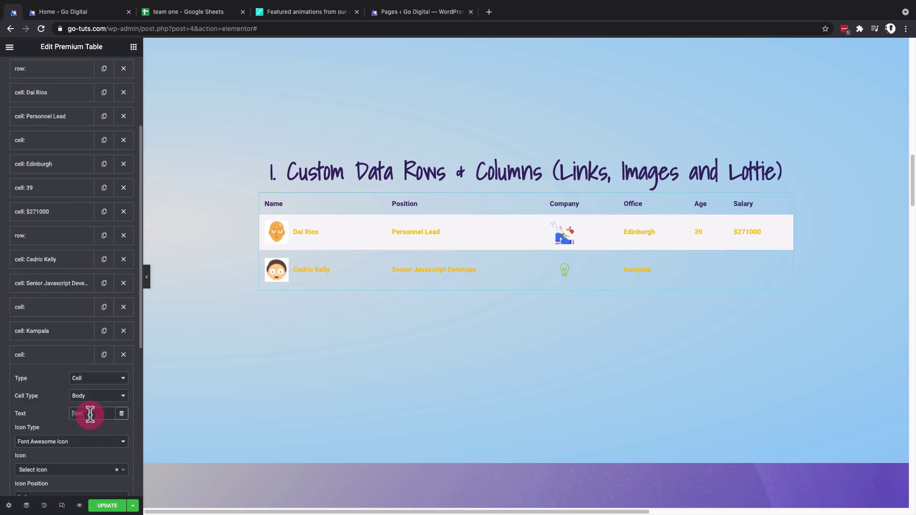
{"action": "type", "text": "25"}
{"action": "left_click", "coordinate": [34, 356]}
Step: Add a body cell for the second row's Salary column with the text $444520
{"action": "scroll", "coordinate": [72, 373], "scroll_direction": "down", "scroll_amount": 1}
{"action": "left_click", "coordinate": [71, 354]}
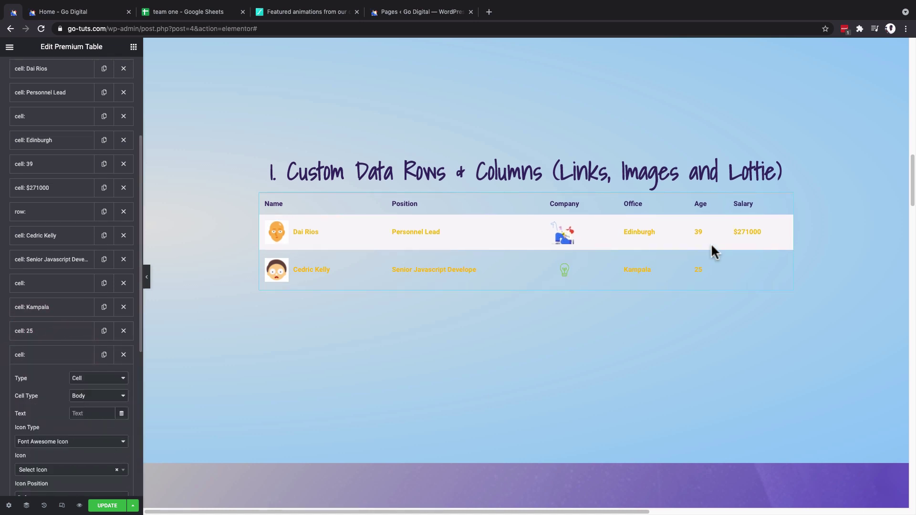
{"action": "left_click", "coordinate": [92, 413]}
{"action": "type", "text": "$4"}
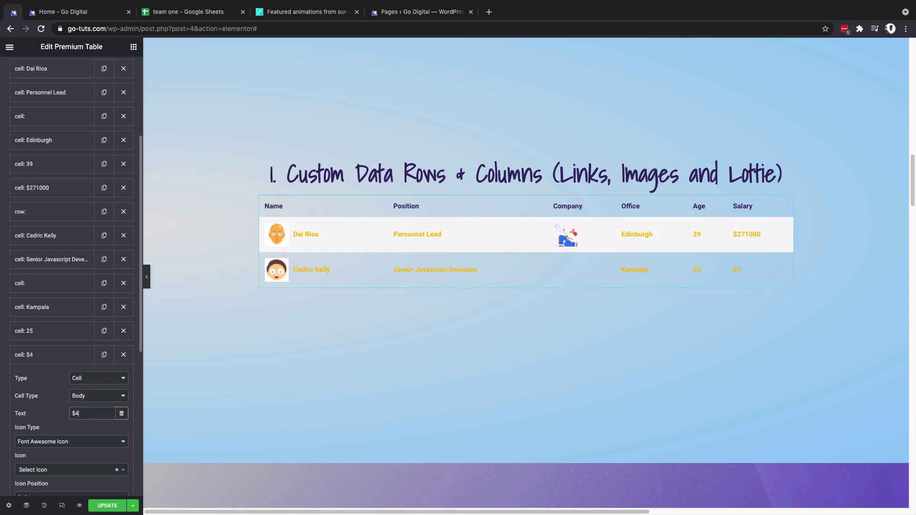
{"action": "type", "text": "44520"}
{"action": "left_click", "coordinate": [326, 268]}
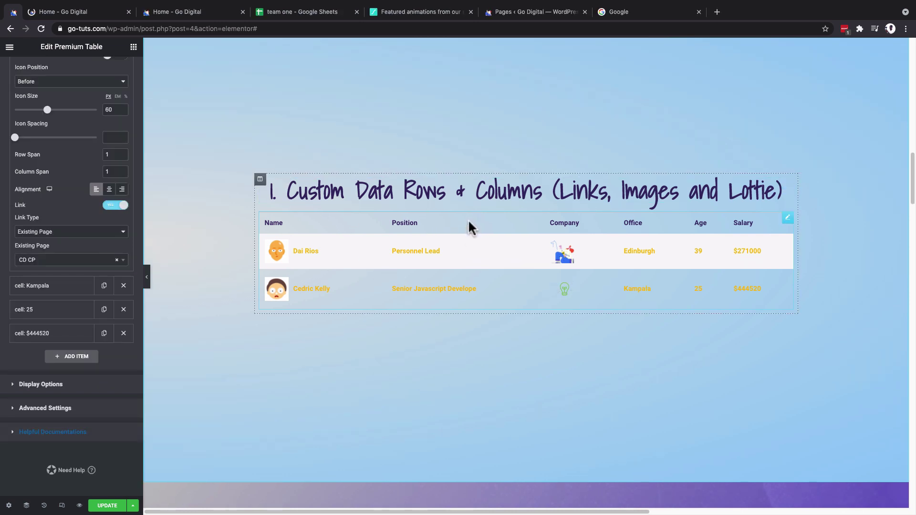
{"action": "scroll", "coordinate": [472, 215], "scroll_direction": "up", "scroll_amount": 2}
{"action": "scroll", "coordinate": [530, 233], "scroll_direction": "down", "scroll_amount": 1}
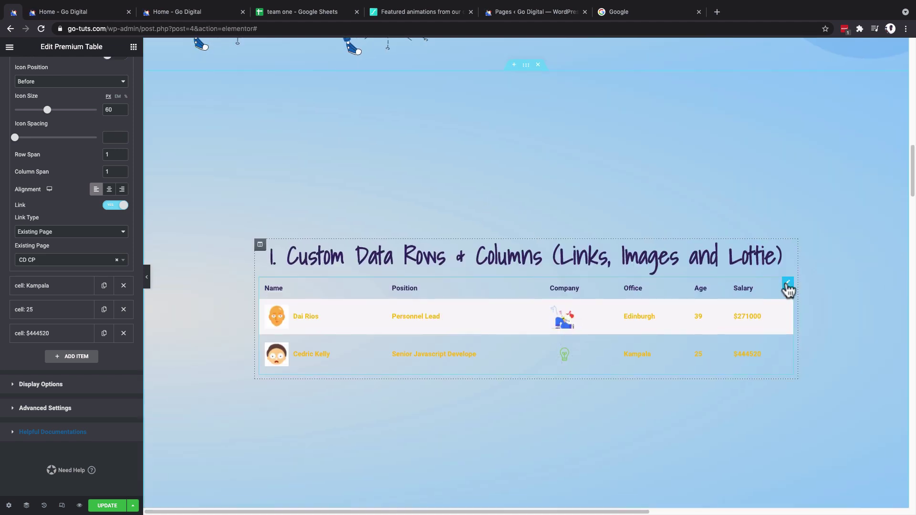
Step: Enable column sorting and live search for the custom data table in its advanced settings
{"action": "left_click", "coordinate": [787, 284]}
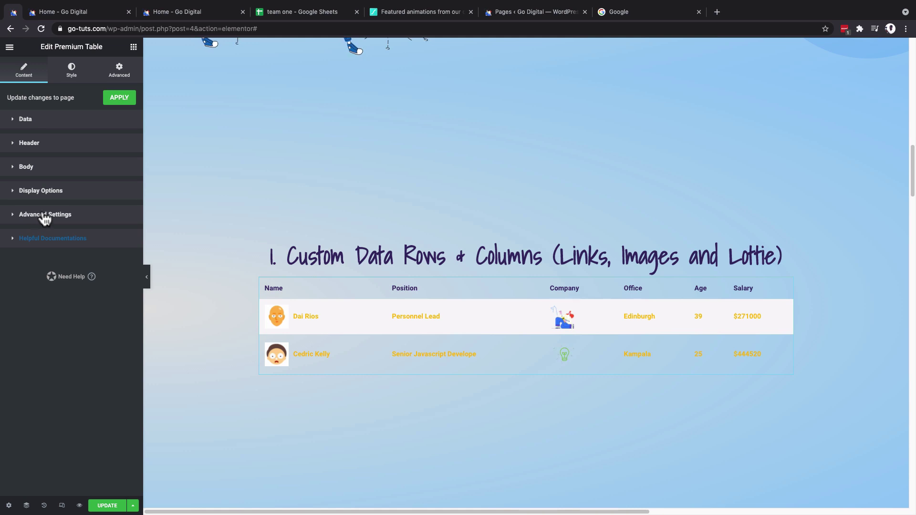
{"action": "left_click", "coordinate": [42, 217]}
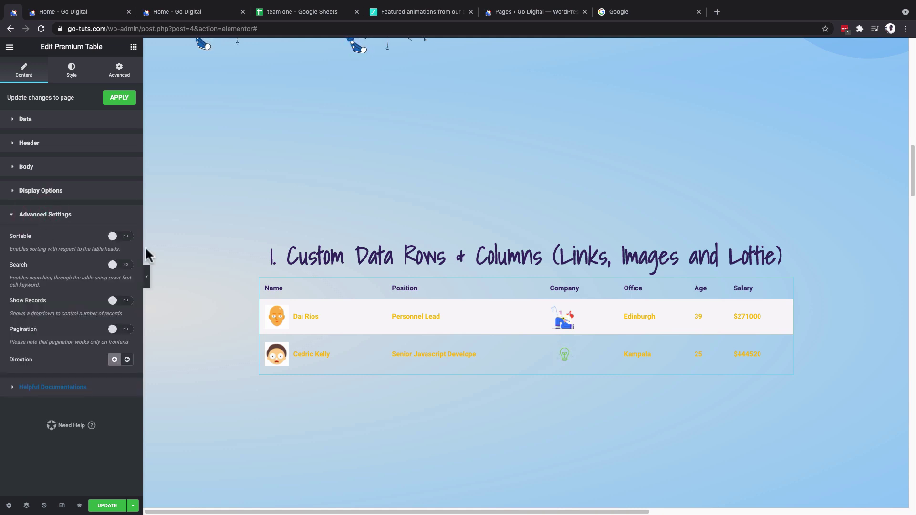
{"action": "left_click", "coordinate": [121, 237]}
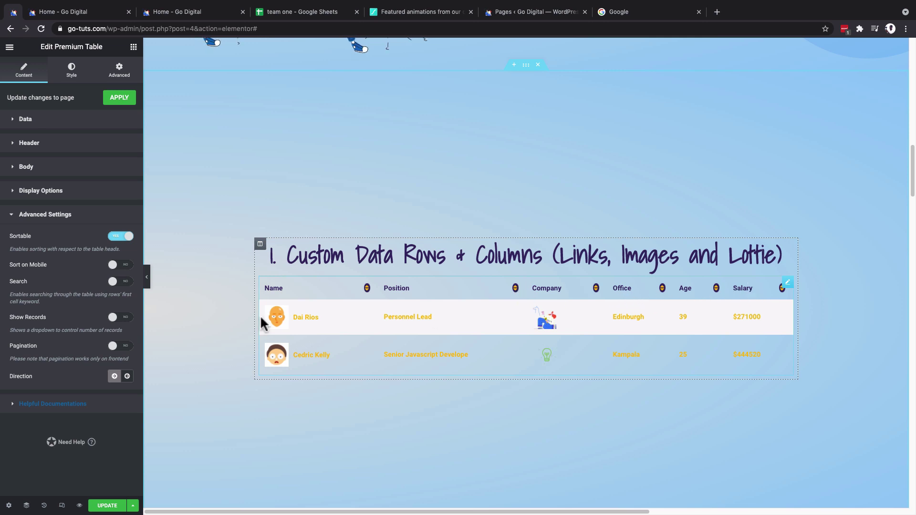
{"action": "left_click", "coordinate": [120, 281]}
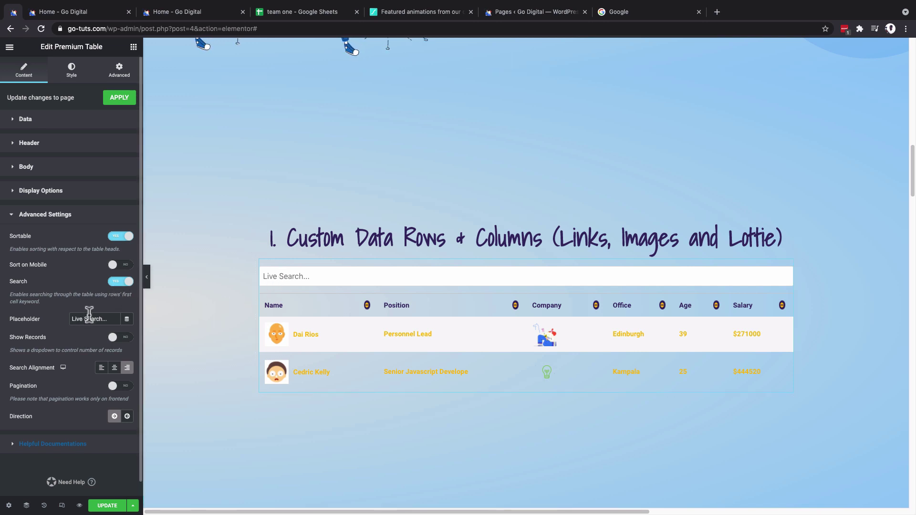
Step: Set the search placeholder to "Search names, age or salary" and enable Show Records for the table
{"action": "left_click", "coordinate": [109, 318]}
{"action": "type", "text": "L"}
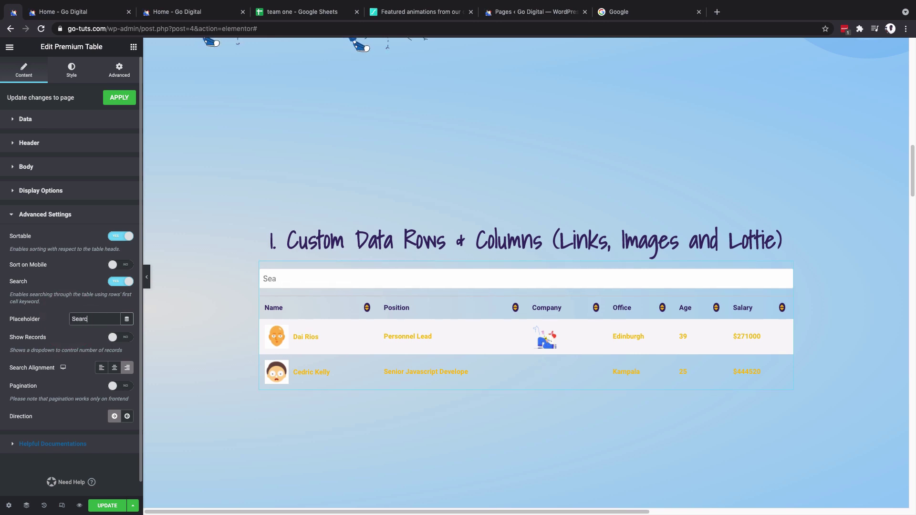
{"action": "type", "text": "earch names"}
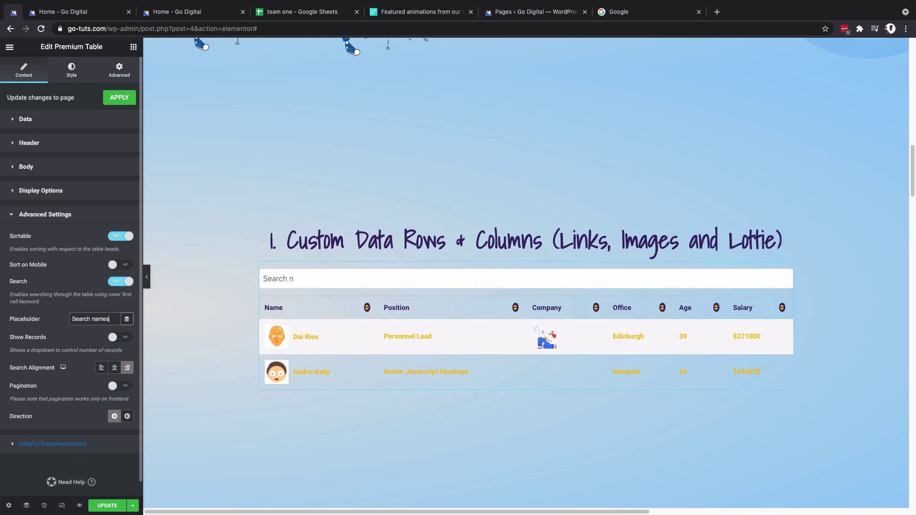
{"action": "type", "text": ", age,"}
{"action": "key", "text": "BackSpace"}
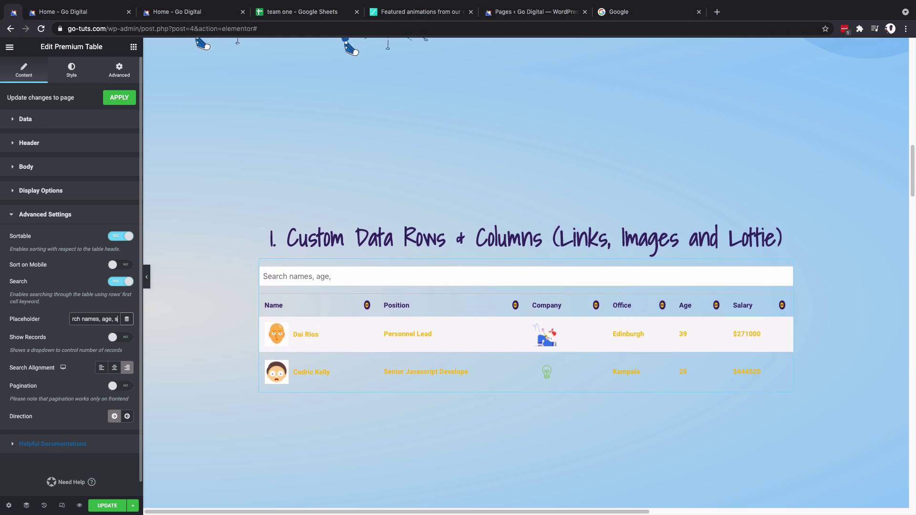
{"action": "type", "text": "or"}
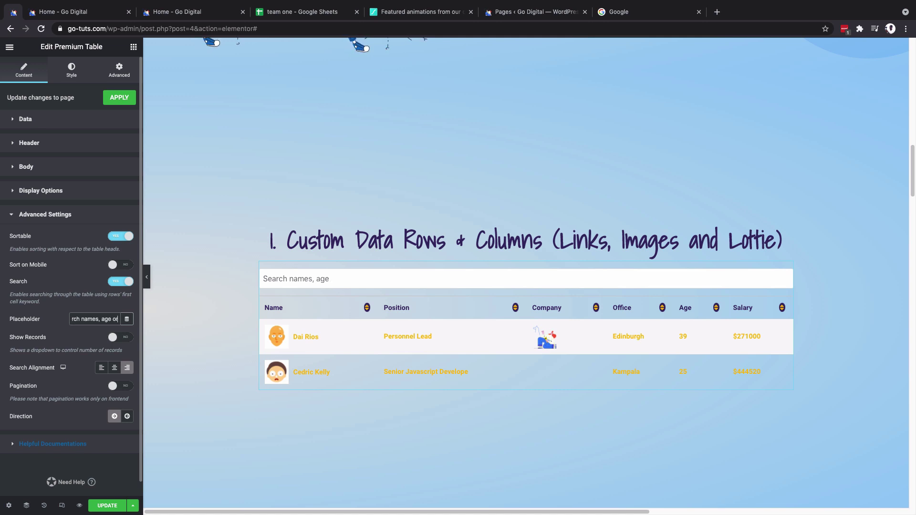
{"action": "type", "text": " salary"}
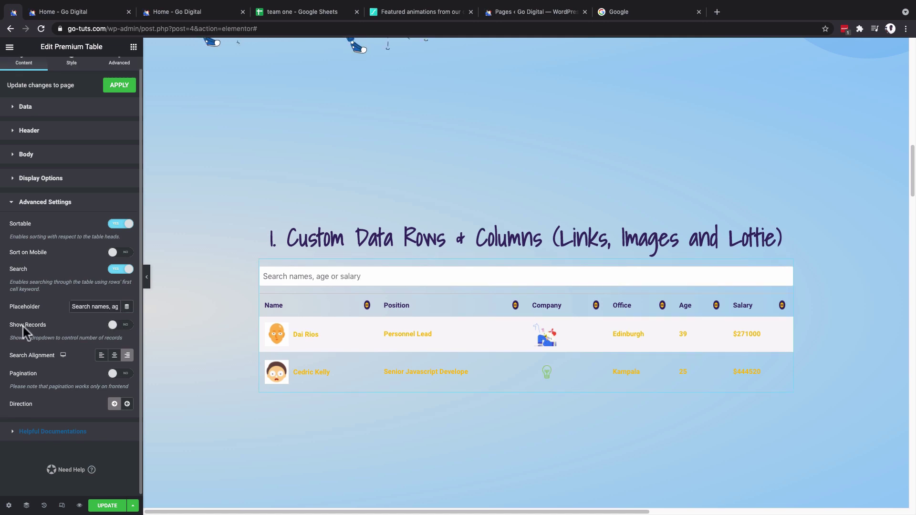
{"action": "left_click", "coordinate": [125, 326]}
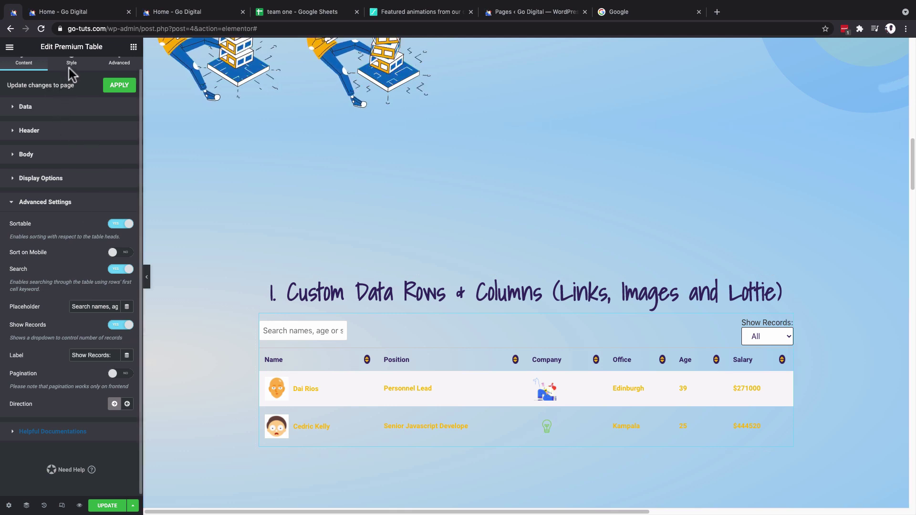
Step: Round the corners of the table's search field by increasing its border radius
{"action": "left_click", "coordinate": [72, 66]}
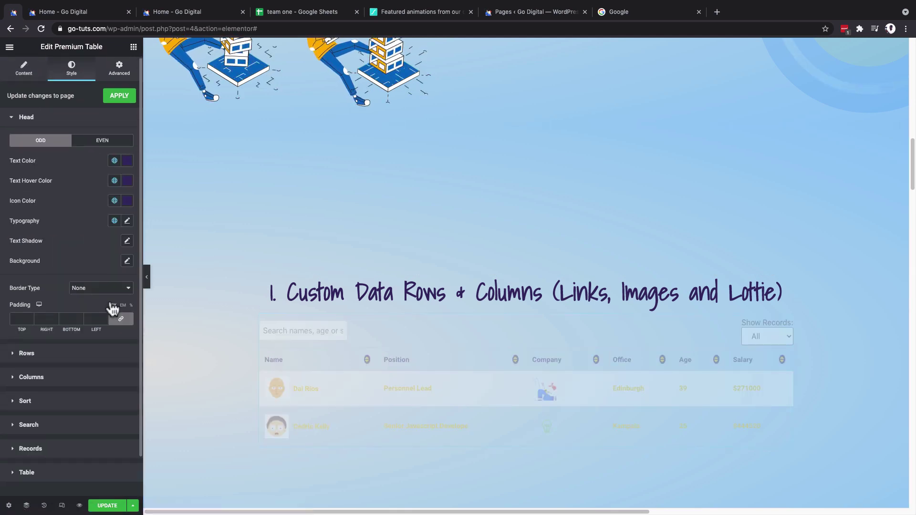
{"action": "scroll", "coordinate": [81, 358], "scroll_direction": "down", "scroll_amount": 2}
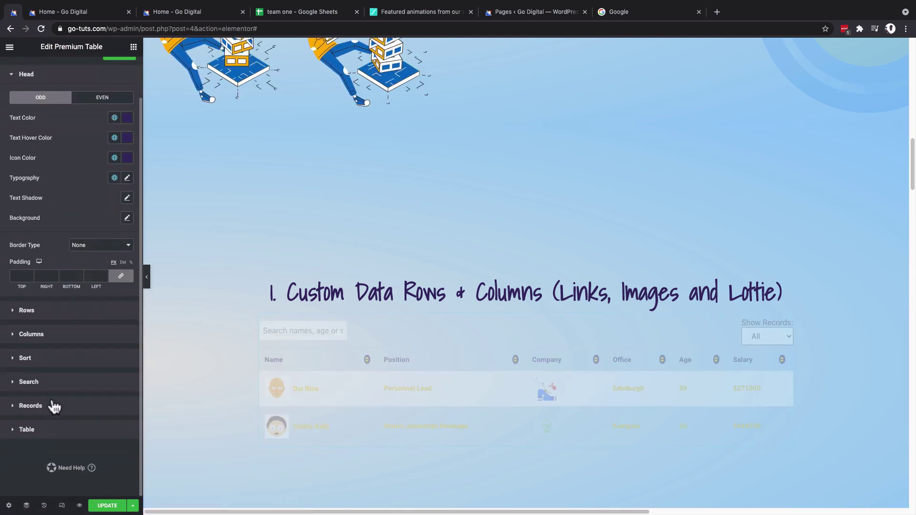
{"action": "left_click", "coordinate": [30, 385]}
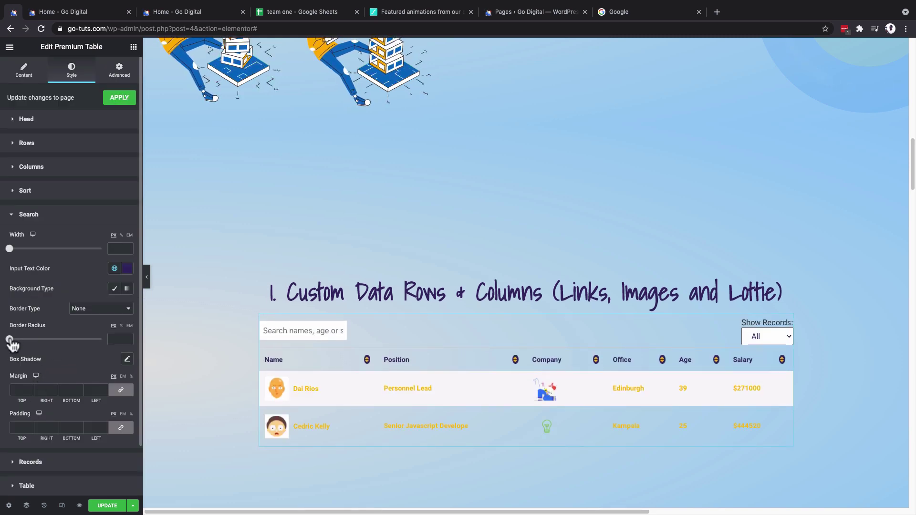
{"action": "mouse_move", "coordinate": [10, 340]}
{"action": "left_mouse_down"}
{"action": "mouse_move", "coordinate": [26, 340]}
{"action": "mouse_move", "coordinate": [4, 344]}
{"action": "left_mouse_up"}
{"action": "left_click_drag", "start_coordinate": [24, 339], "coordinate": [41, 341]}
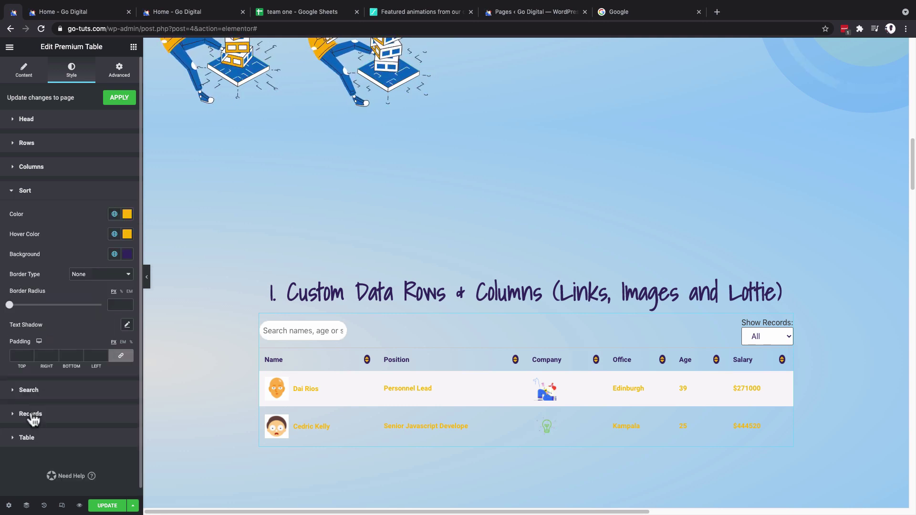
Step: Set the border radius of the Show Records dropdown to 30 px
{"action": "left_click", "coordinate": [30, 414]}
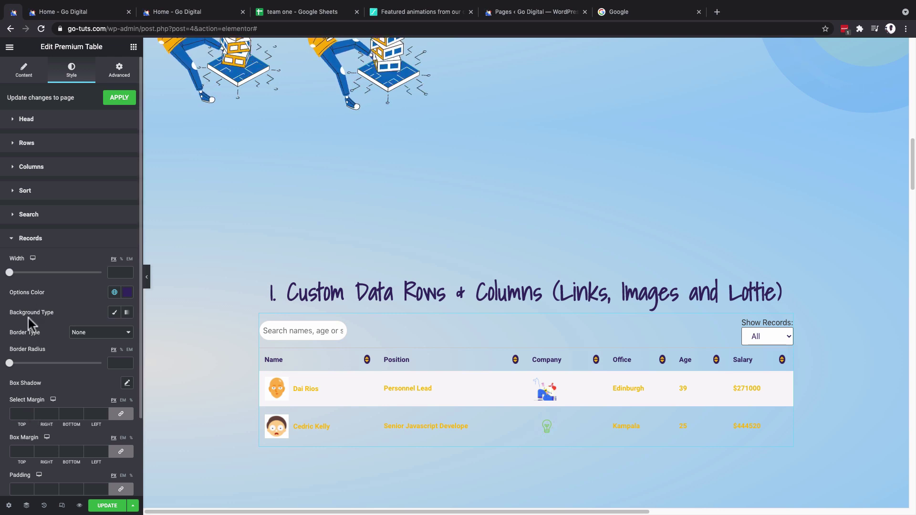
{"action": "left_click_drag", "start_coordinate": [32, 370], "coordinate": [4, 372]}
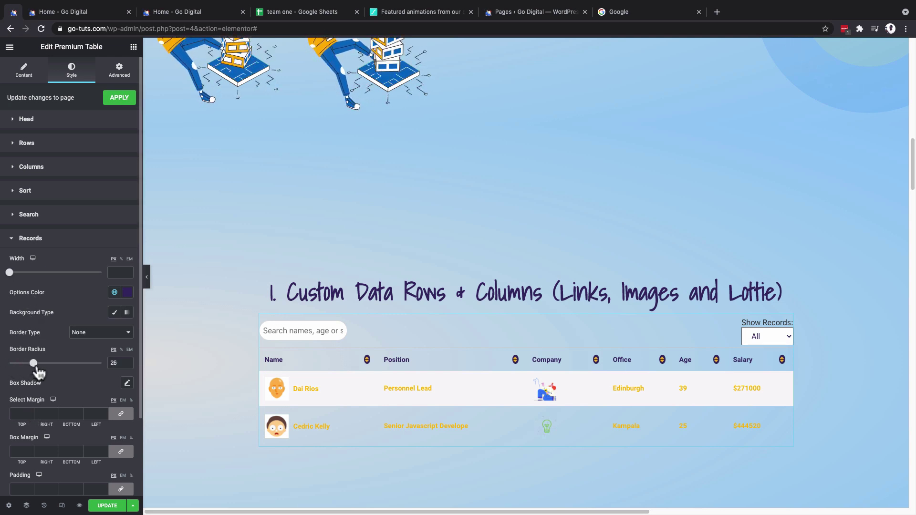
{"action": "left_click_drag", "start_coordinate": [42, 373], "coordinate": [40, 372]}
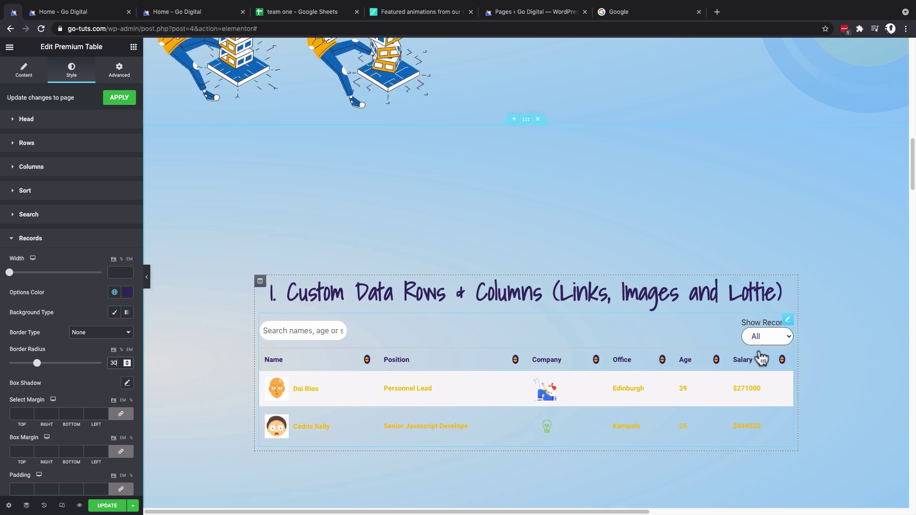
Step: Give the table head's odd cells a classic white background in the normal state
{"action": "left_click", "coordinate": [29, 121]}
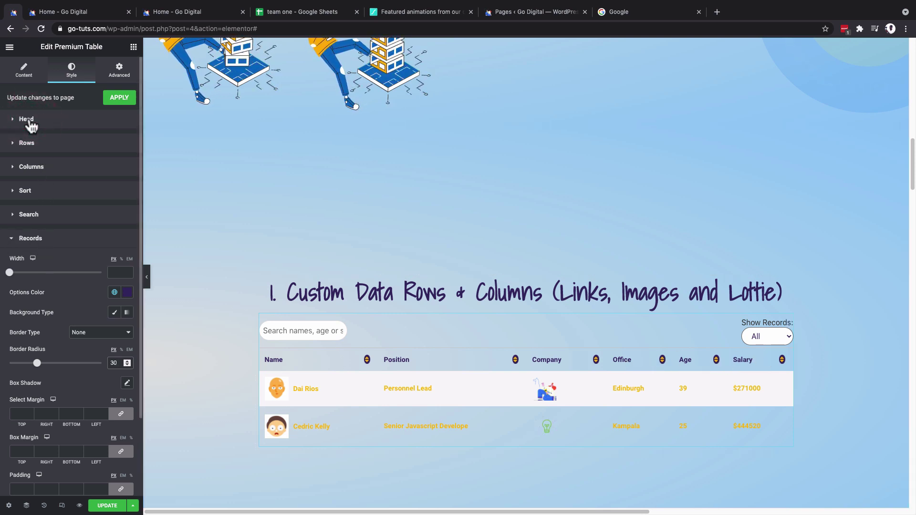
{"action": "left_click", "coordinate": [28, 120]}
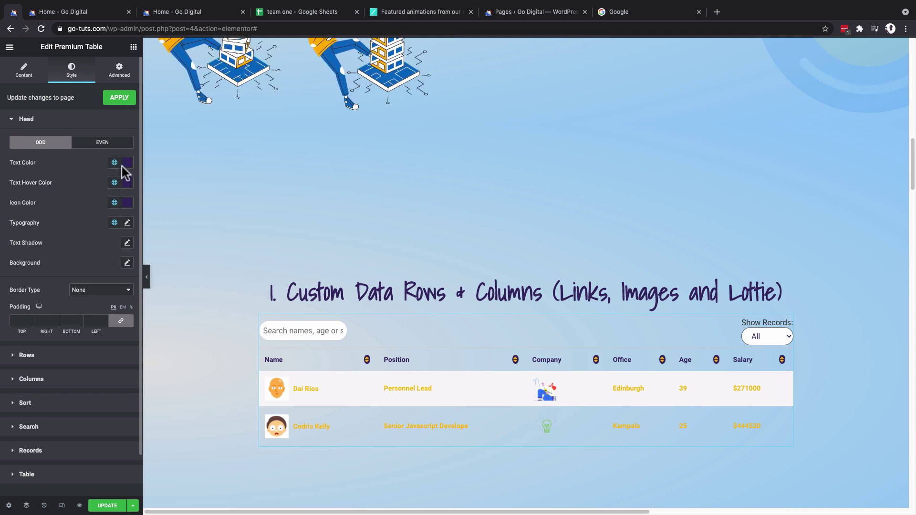
{"action": "left_click", "coordinate": [127, 262]}
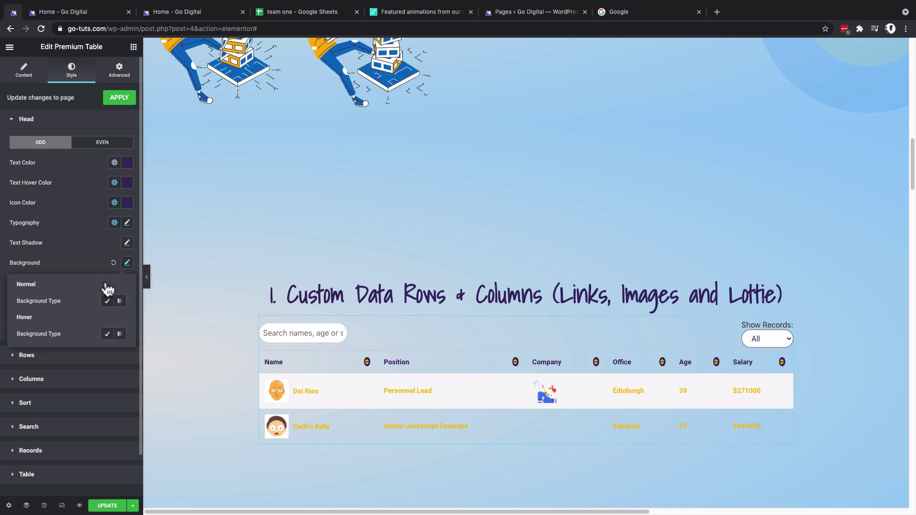
{"action": "left_click", "coordinate": [108, 302]}
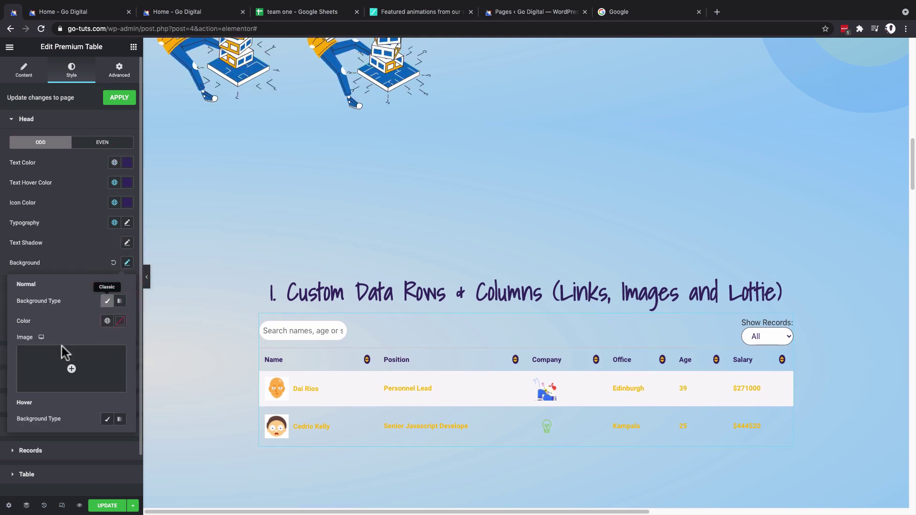
{"action": "left_click", "coordinate": [120, 322]}
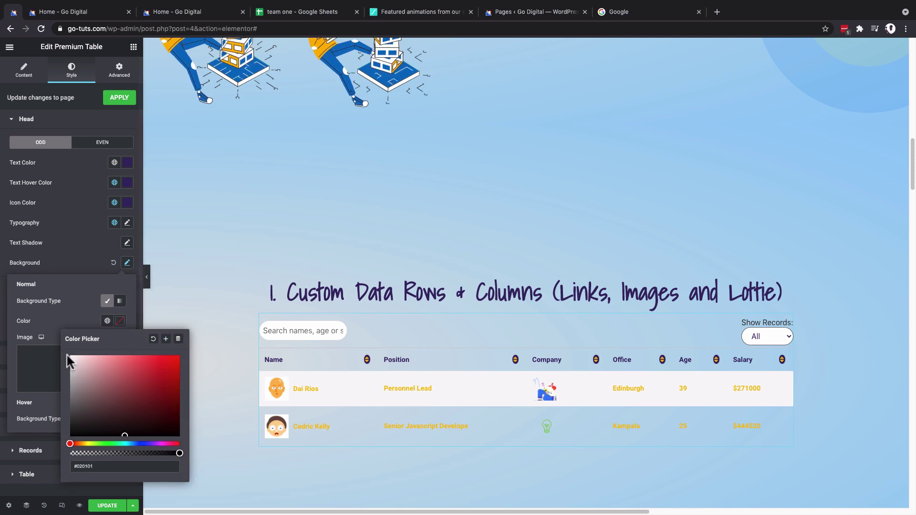
Step: Give the table head's even cells a classic background in white, #FFFFFF, for the normal state
{"action": "left_click", "coordinate": [98, 144]}
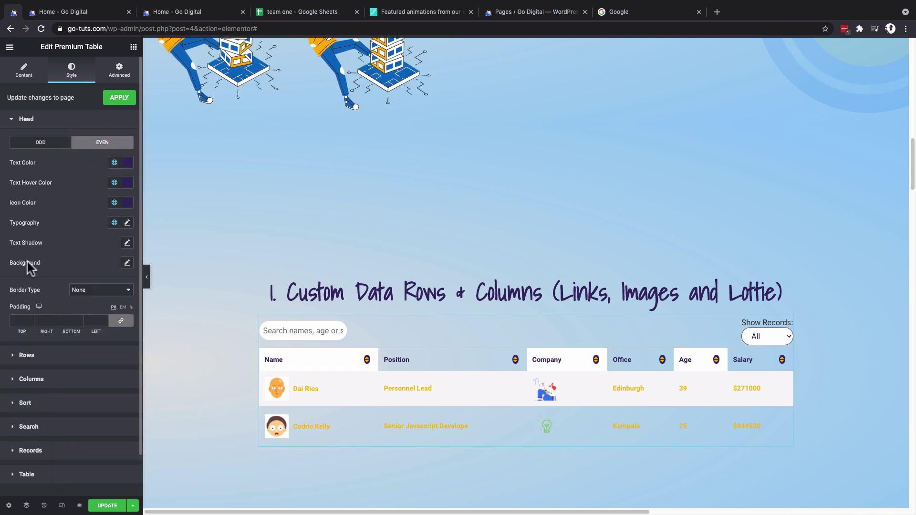
{"action": "left_click", "coordinate": [127, 264]}
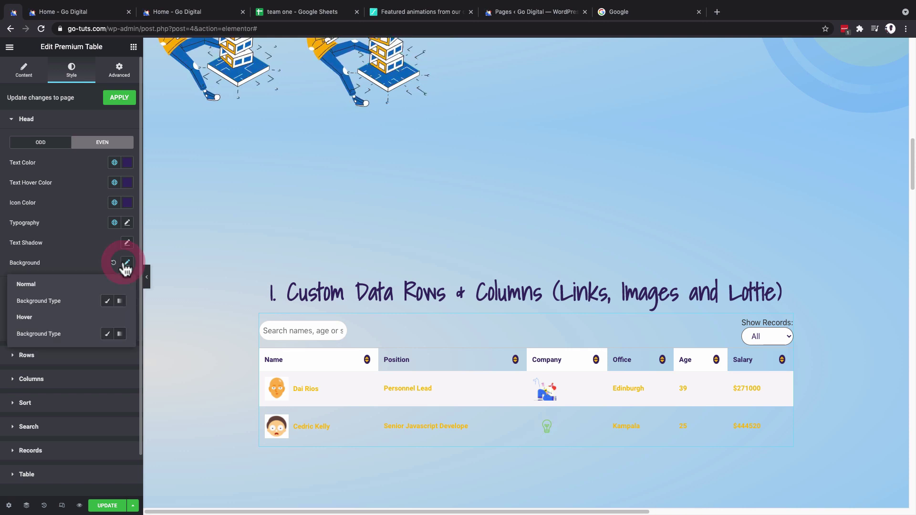
{"action": "left_click", "coordinate": [108, 302]}
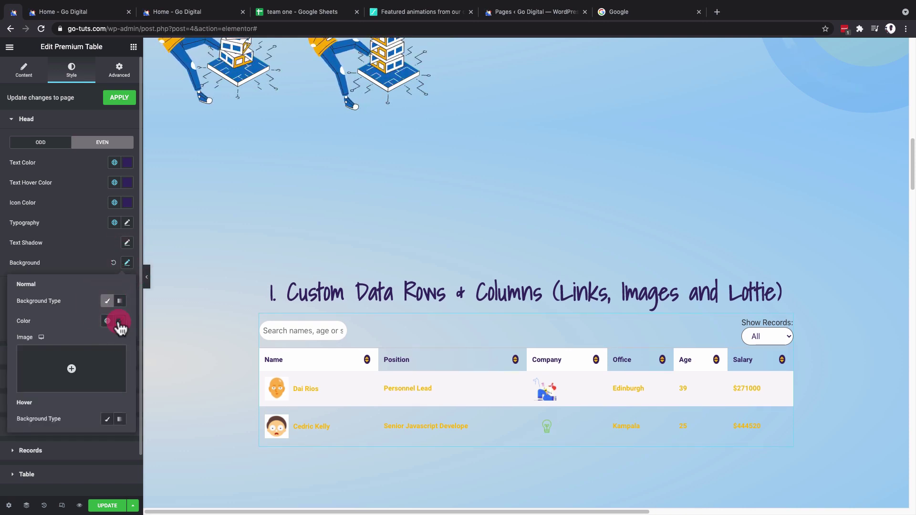
{"action": "left_click", "coordinate": [118, 322]}
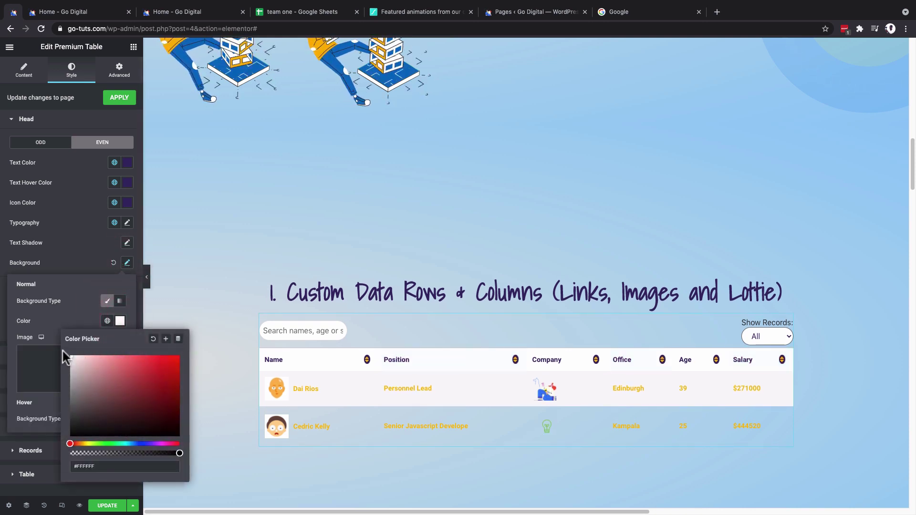
{"action": "left_click", "coordinate": [82, 302]}
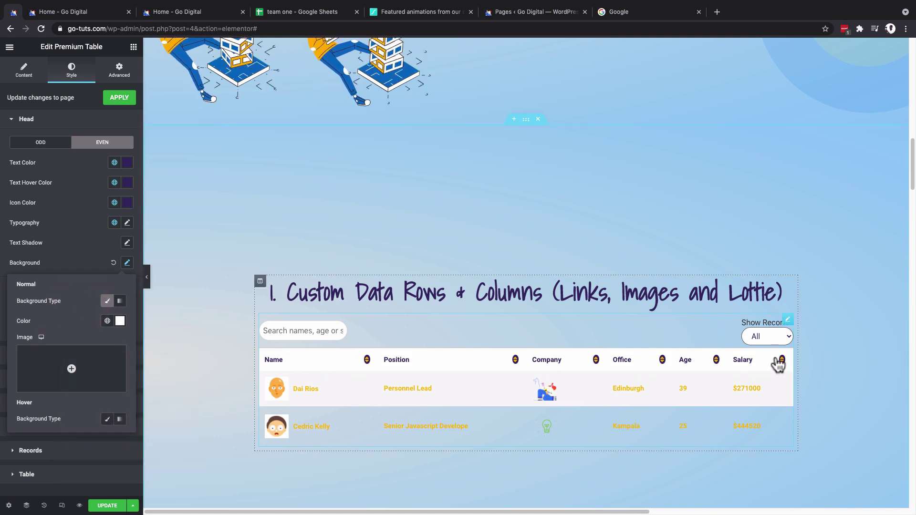
Step: Check the row styling of the example table and set the odd rows' text color to white, #FFFFFF
{"action": "scroll", "coordinate": [667, 356], "scroll_direction": "down", "scroll_amount": 1}
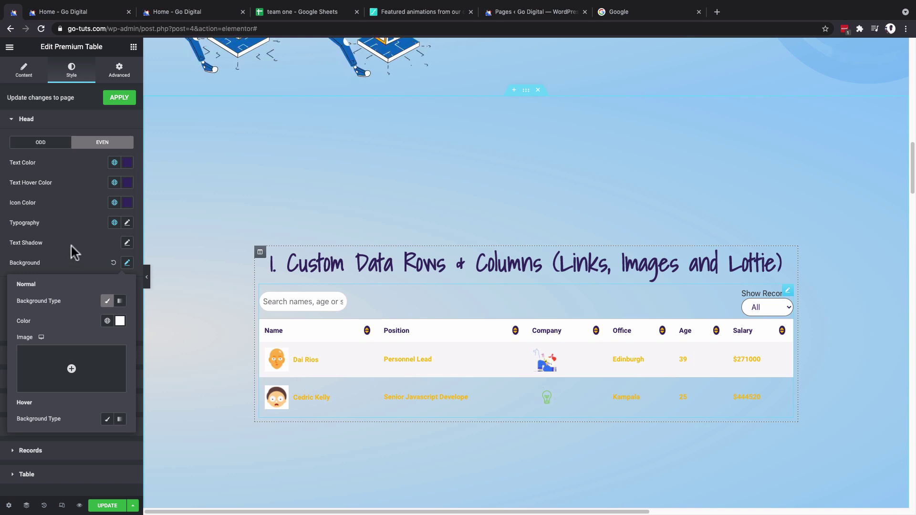
{"action": "left_click", "coordinate": [39, 123]}
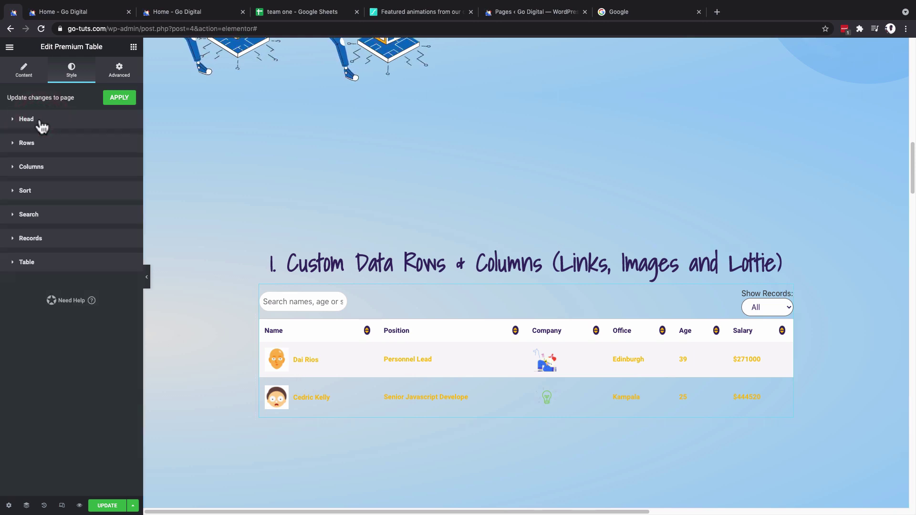
{"action": "left_click", "coordinate": [30, 144]}
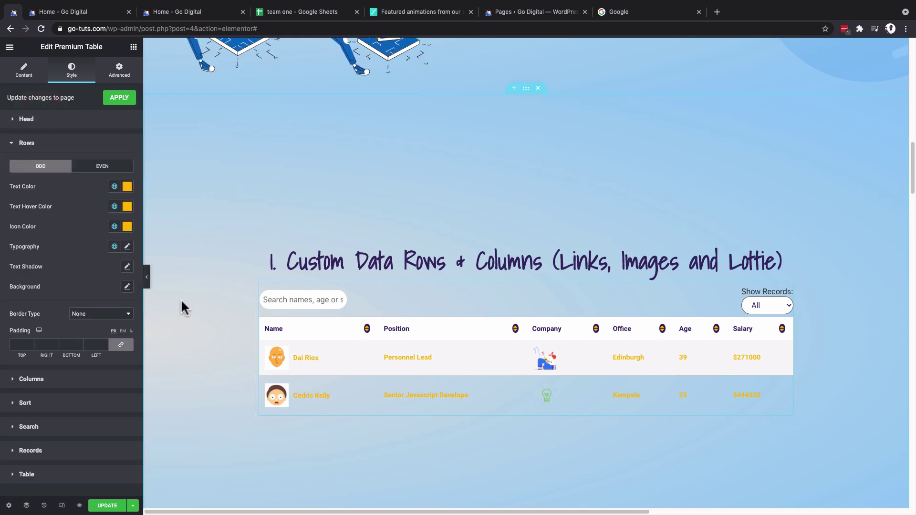
{"action": "scroll", "coordinate": [298, 223], "scroll_direction": "up", "scroll_amount": 5}
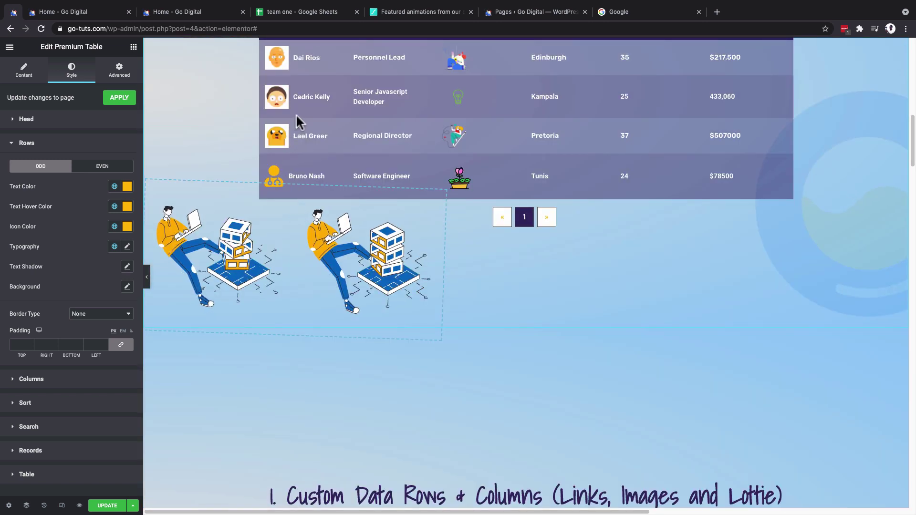
{"action": "scroll", "coordinate": [295, 114], "scroll_direction": "down", "scroll_amount": 5}
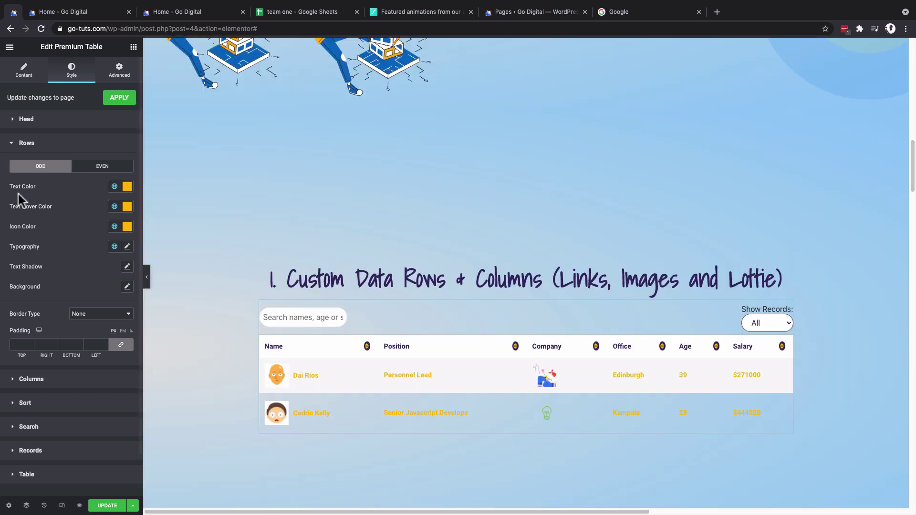
{"action": "left_click", "coordinate": [114, 188]}
{"action": "left_click", "coordinate": [36, 280]}
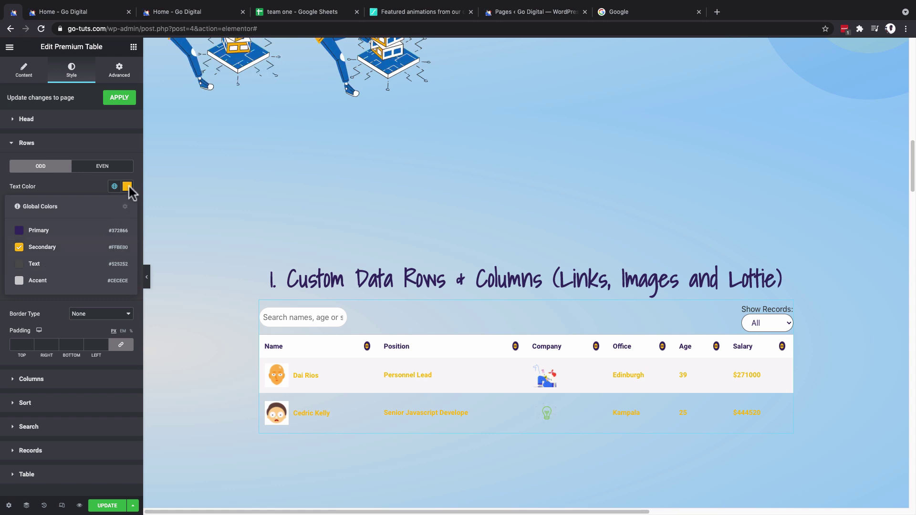
{"action": "left_click", "coordinate": [127, 187]}
{"action": "left_click_drag", "start_coordinate": [75, 255], "coordinate": [6, 217]}
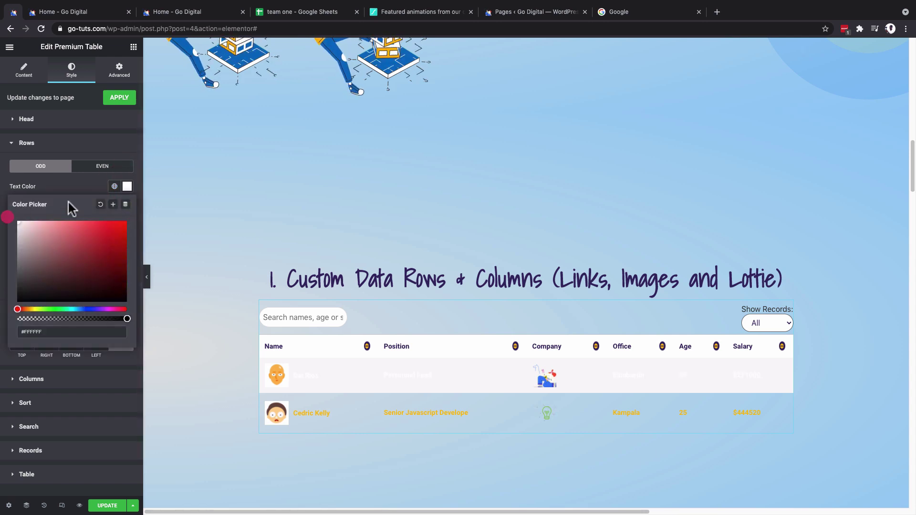
{"action": "left_click", "coordinate": [126, 186]}
Step: Set the text color of the table's even rows to white
{"action": "left_click", "coordinate": [100, 168]}
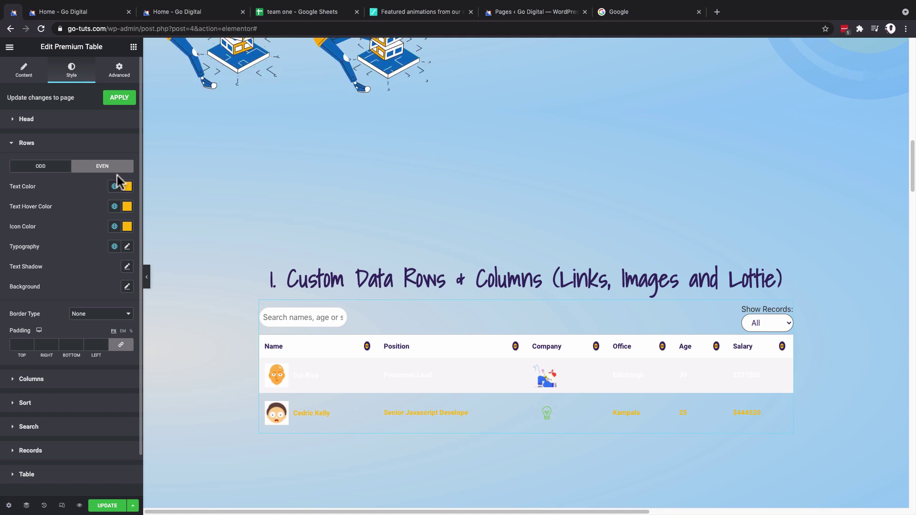
{"action": "left_click", "coordinate": [126, 186]}
{"action": "left_click_drag", "start_coordinate": [43, 239], "coordinate": [4, 210]}
Step: Give the table's odd rows a classic background in the normal state, using the dark purple global color #372866
{"action": "left_click", "coordinate": [53, 168]}
{"action": "left_click", "coordinate": [54, 167]}
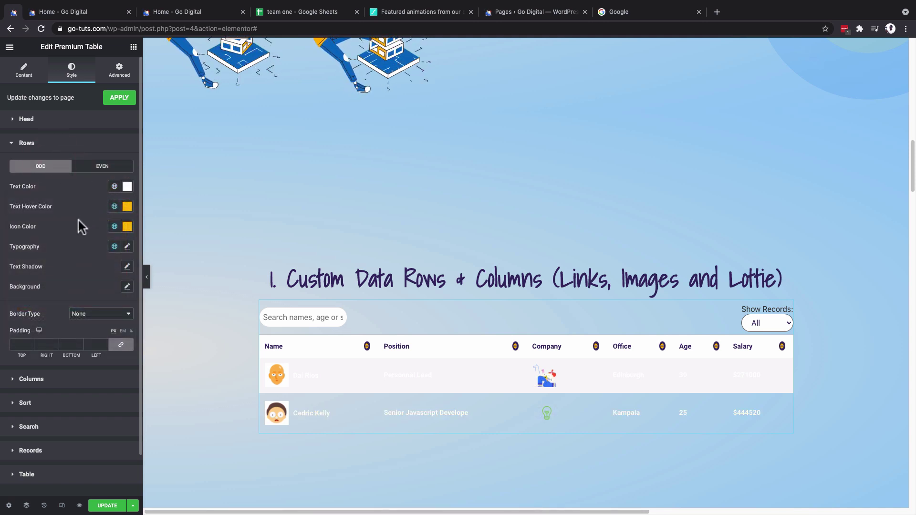
{"action": "left_click", "coordinate": [127, 287]}
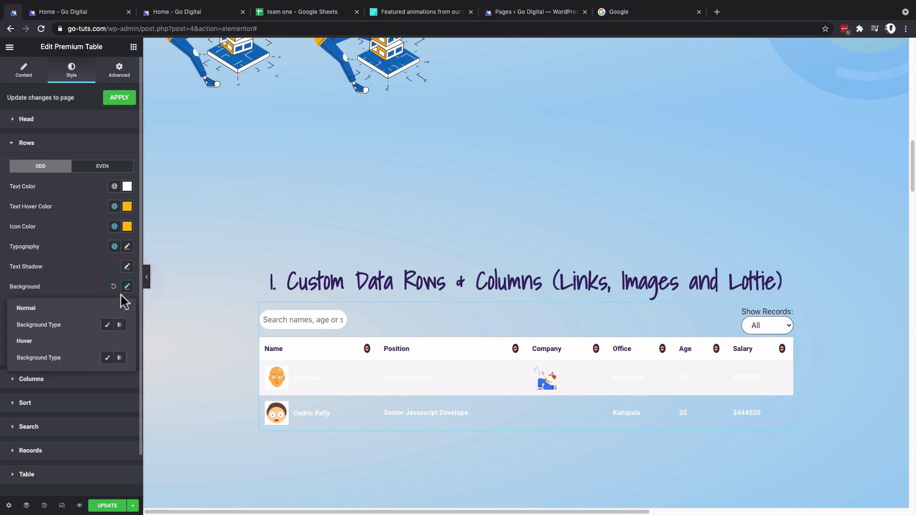
{"action": "left_click", "coordinate": [107, 325]}
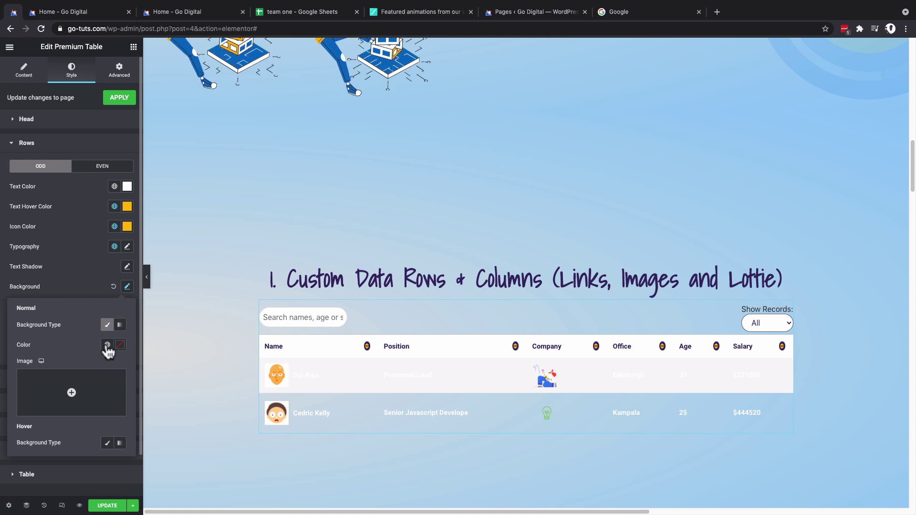
{"action": "left_click", "coordinate": [107, 345]}
{"action": "left_click", "coordinate": [61, 388]}
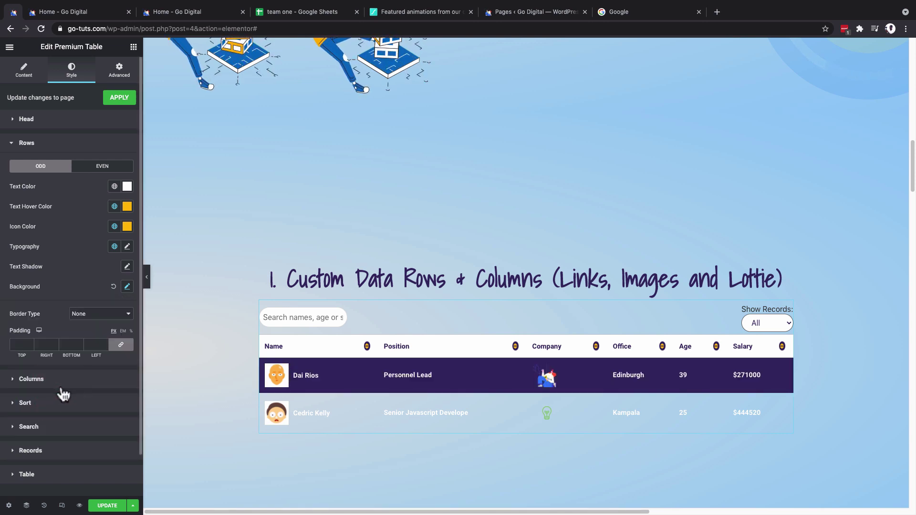
Step: Make the odd rows' dark purple background semi-transparent by lowering its opacity to #372866C4
{"action": "left_click", "coordinate": [128, 287]}
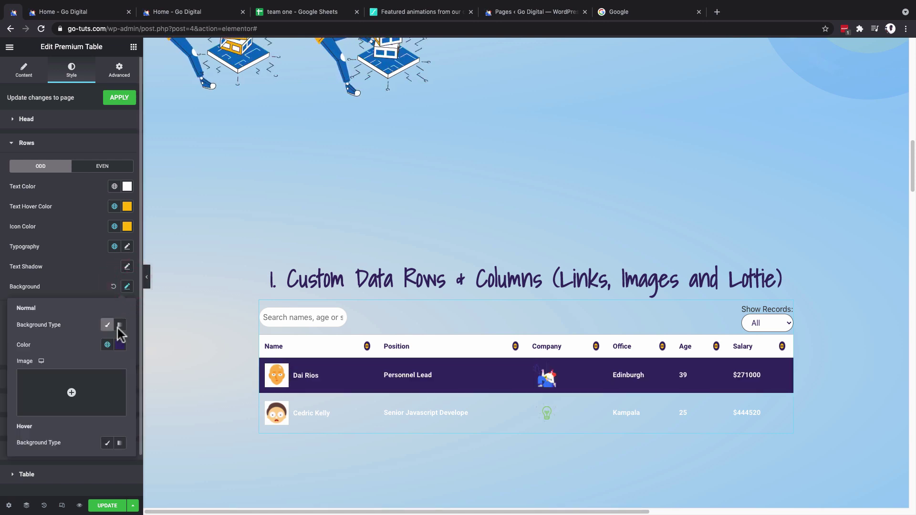
{"action": "left_click", "coordinate": [122, 345]}
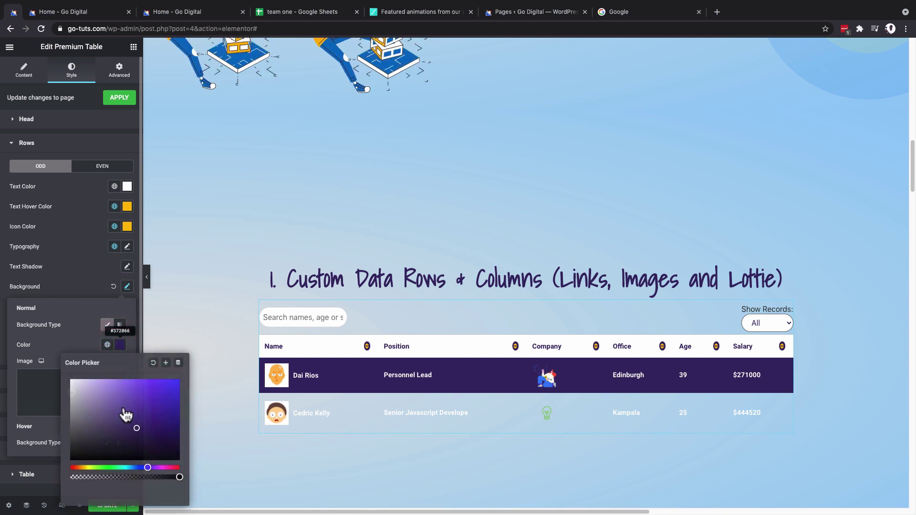
{"action": "left_click", "coordinate": [156, 478]}
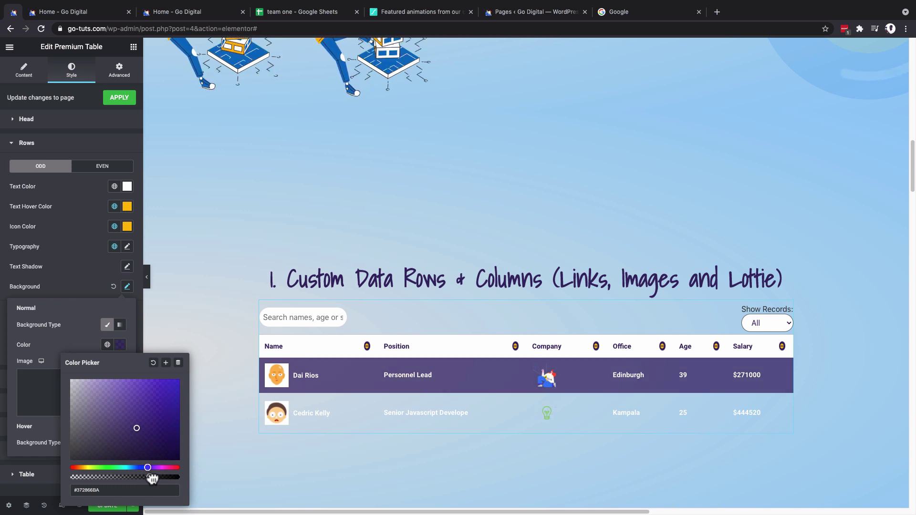
{"action": "left_click", "coordinate": [98, 333]}
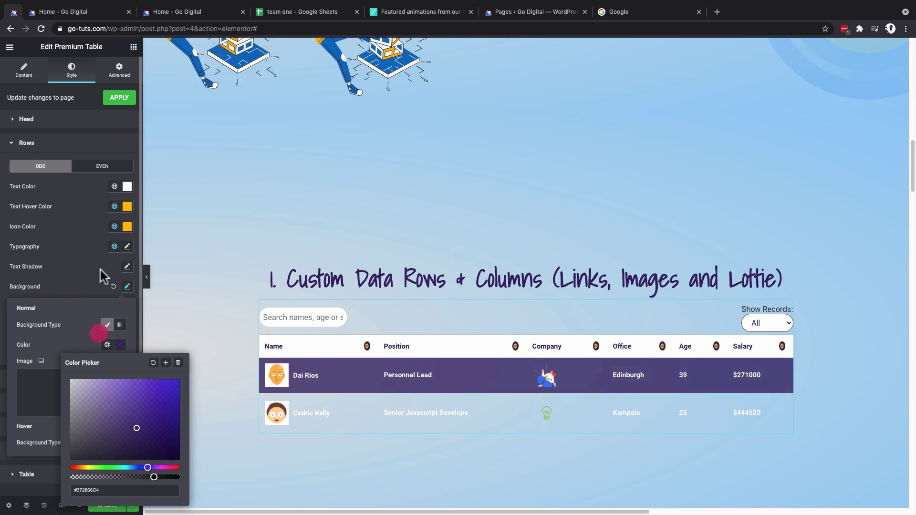
Step: Give the table's even rows a classic background in the normal state, using the dark purple global color #372866
{"action": "left_click", "coordinate": [91, 172]}
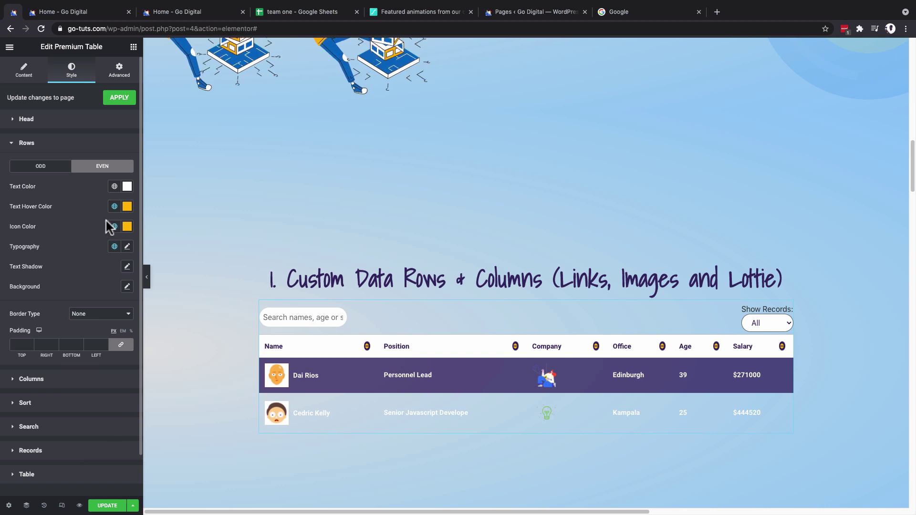
{"action": "left_click", "coordinate": [127, 286]}
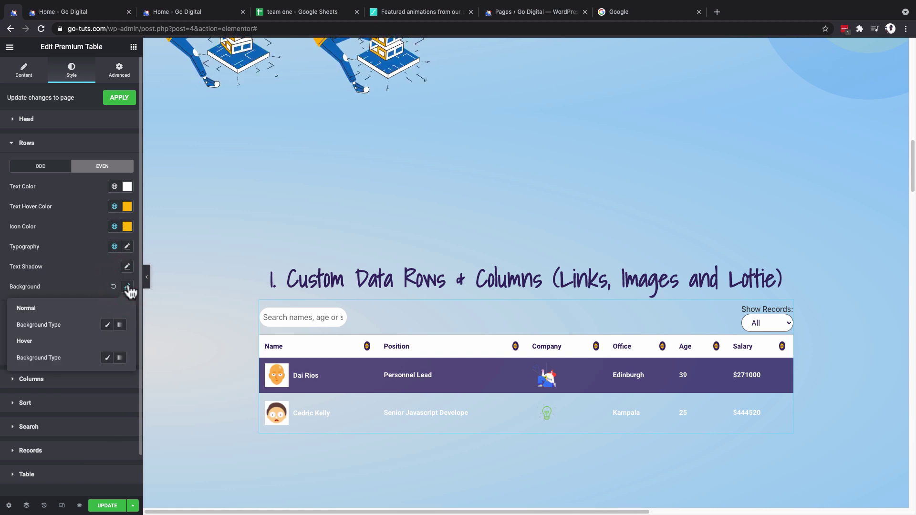
{"action": "left_click", "coordinate": [108, 326]}
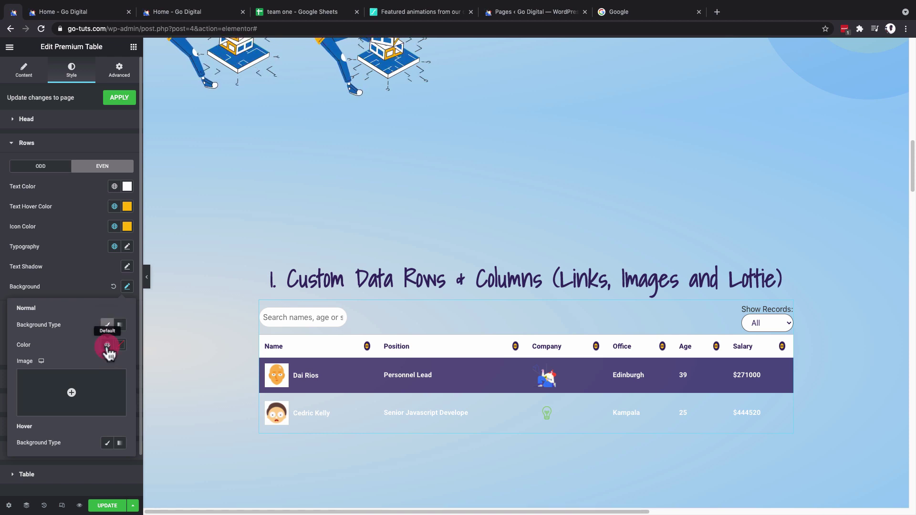
{"action": "left_click", "coordinate": [108, 345]}
{"action": "left_click", "coordinate": [95, 382]}
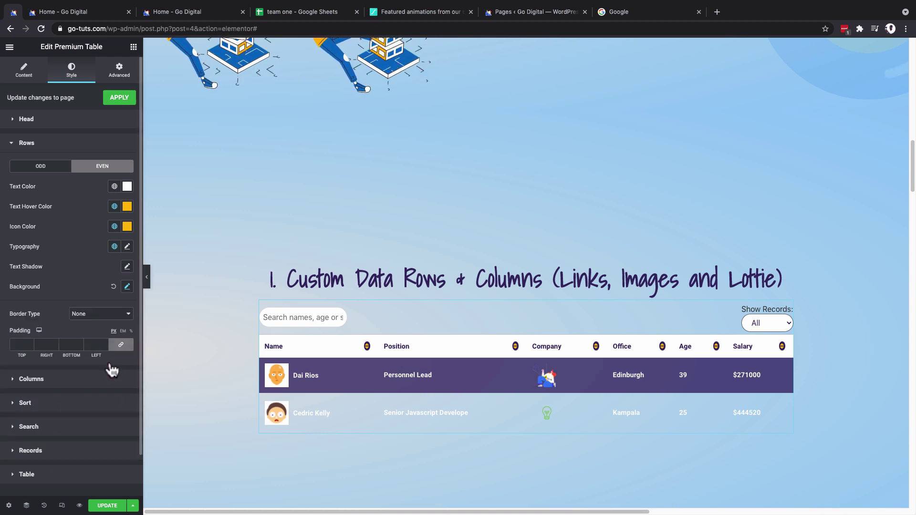
Step: Lower the opacity of the even rows' background below that of the odd rows and compare the result with the example table
{"action": "left_click", "coordinate": [127, 287]}
{"action": "left_click", "coordinate": [120, 345]}
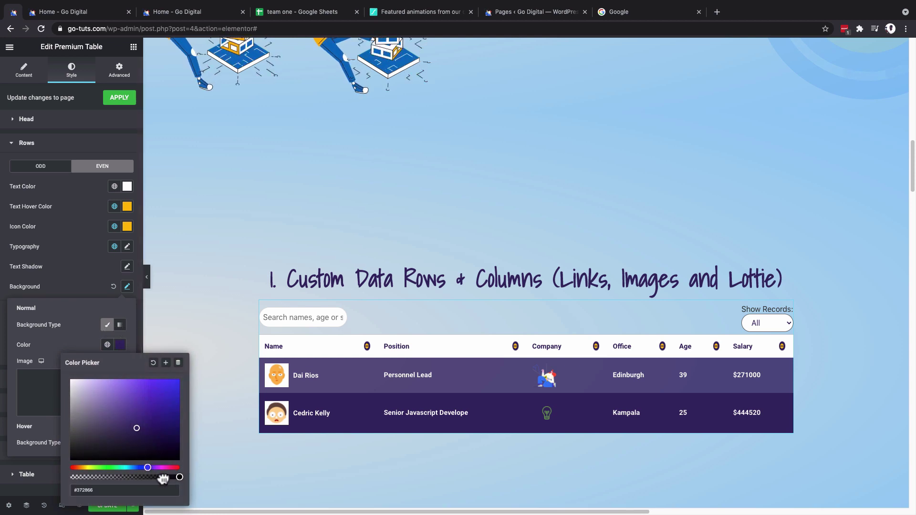
{"action": "left_click_drag", "start_coordinate": [163, 478], "coordinate": [144, 479]}
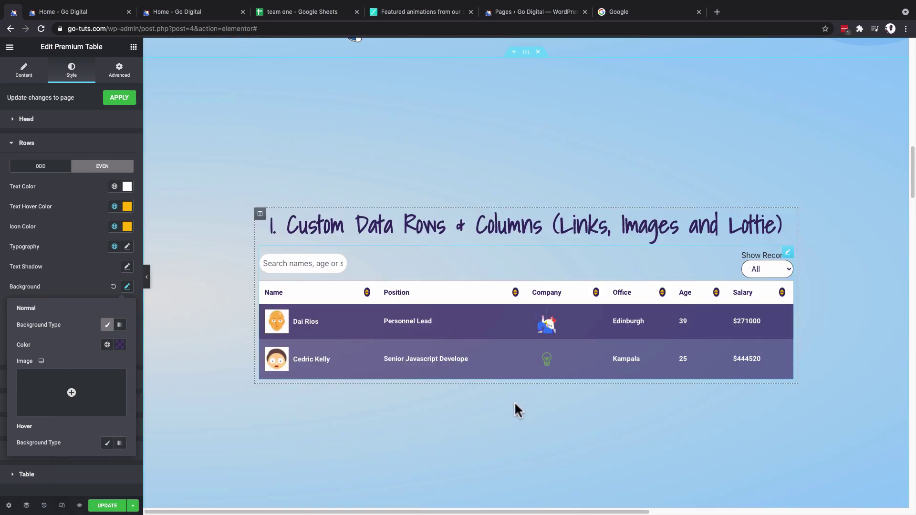
{"action": "scroll", "coordinate": [331, 409], "scroll_direction": "up", "scroll_amount": 8}
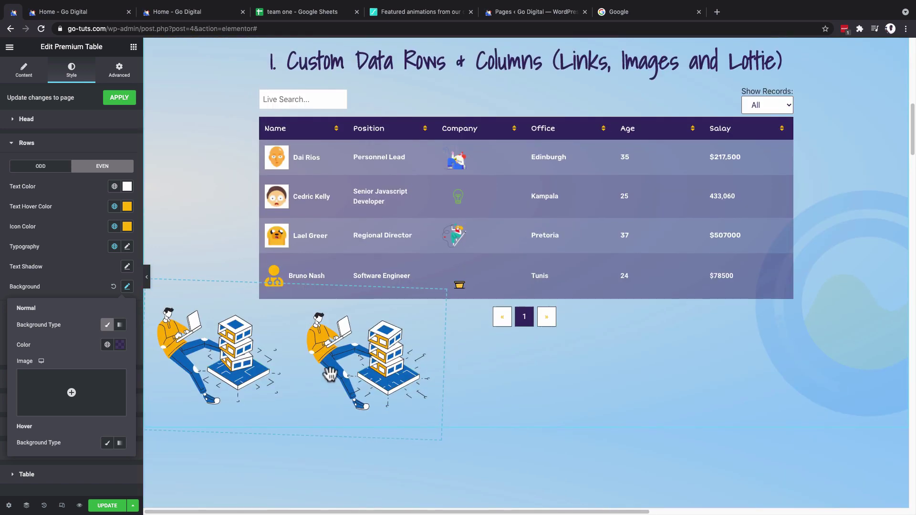
{"action": "scroll", "coordinate": [329, 372], "scroll_direction": "up", "scroll_amount": 2}
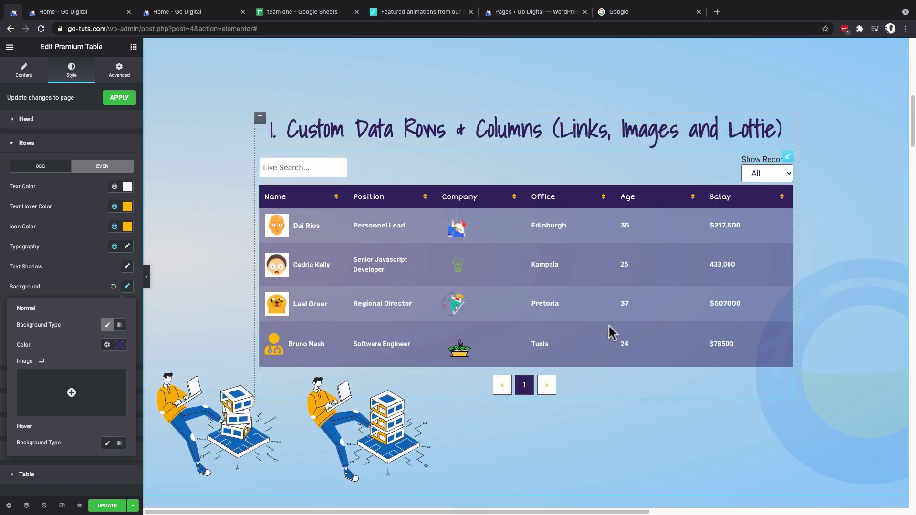
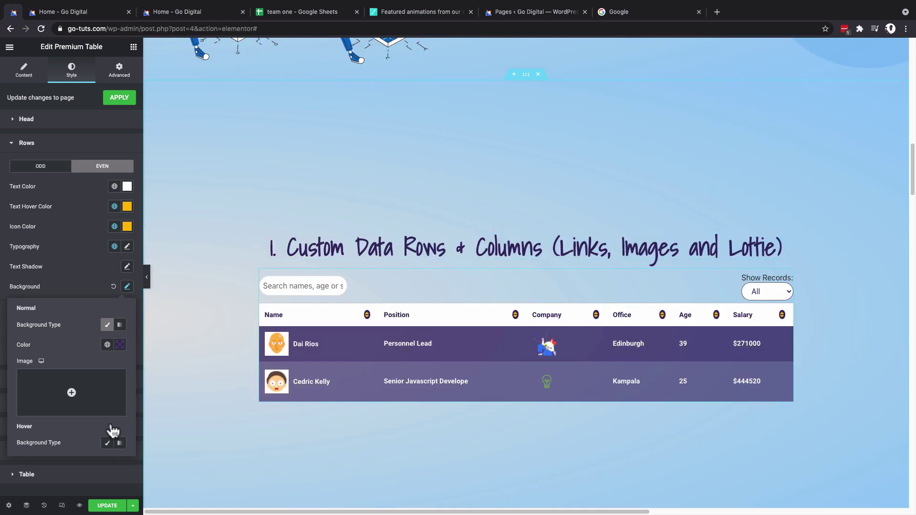
{"action": "left_click", "coordinate": [127, 286]}
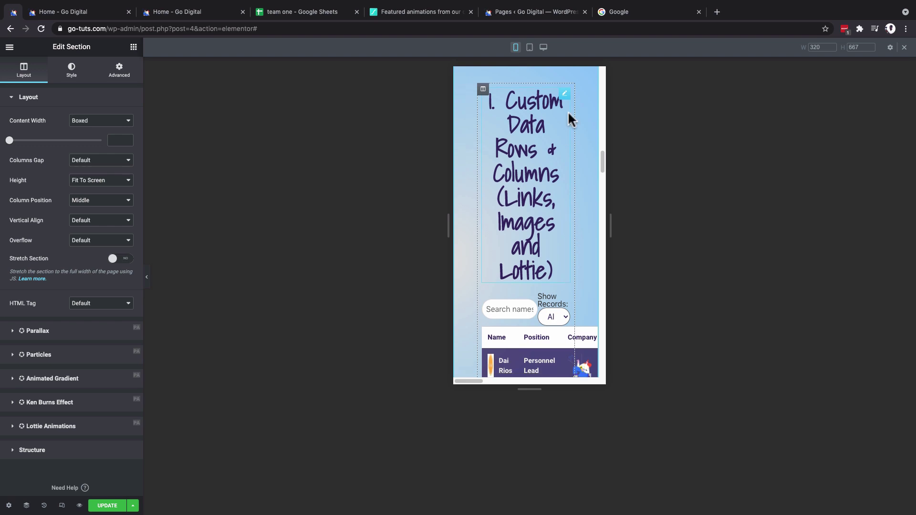
Step: In the mobile view, set the font size of the heading above the new table to 25 px
{"action": "left_click", "coordinate": [566, 96]}
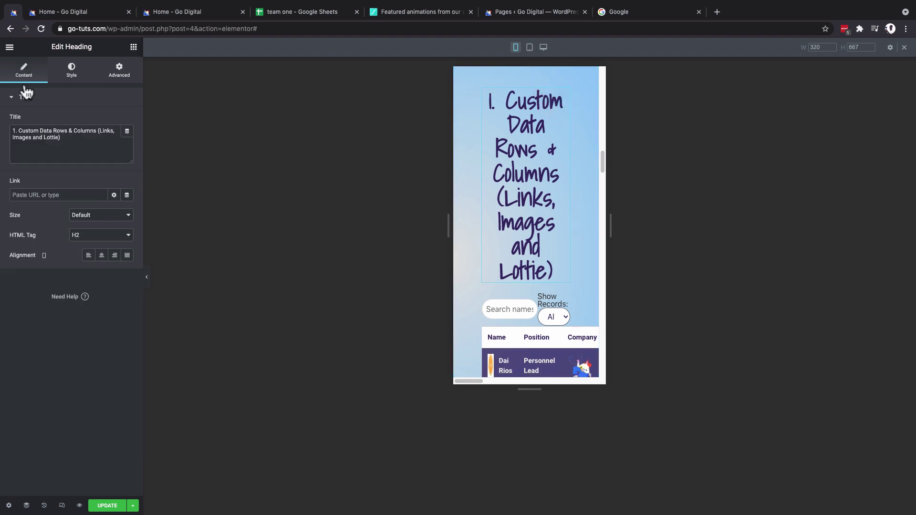
{"action": "left_click", "coordinate": [71, 80]}
{"action": "left_click", "coordinate": [127, 144]}
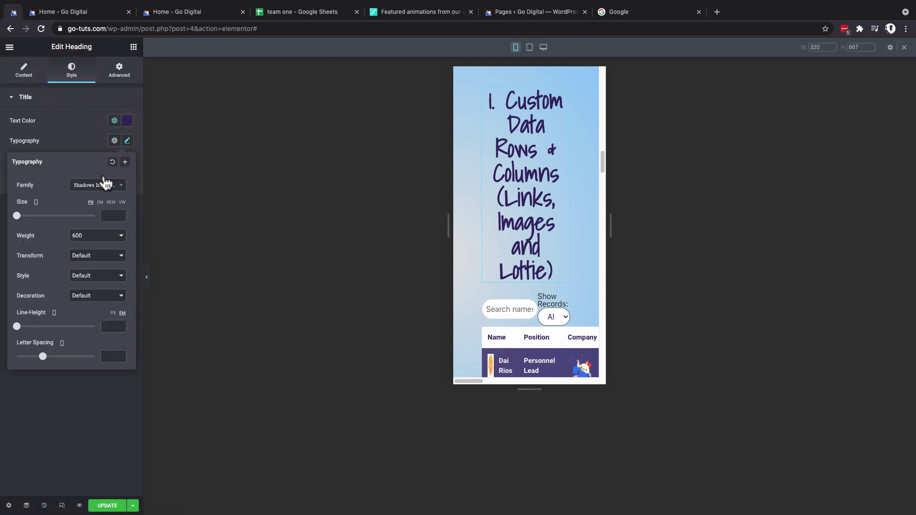
{"action": "mouse_move", "coordinate": [20, 217]}
{"action": "left_mouse_down"}
{"action": "mouse_move", "coordinate": [56, 218]}
{"action": "mouse_move", "coordinate": [26, 217]}
{"action": "left_mouse_up"}
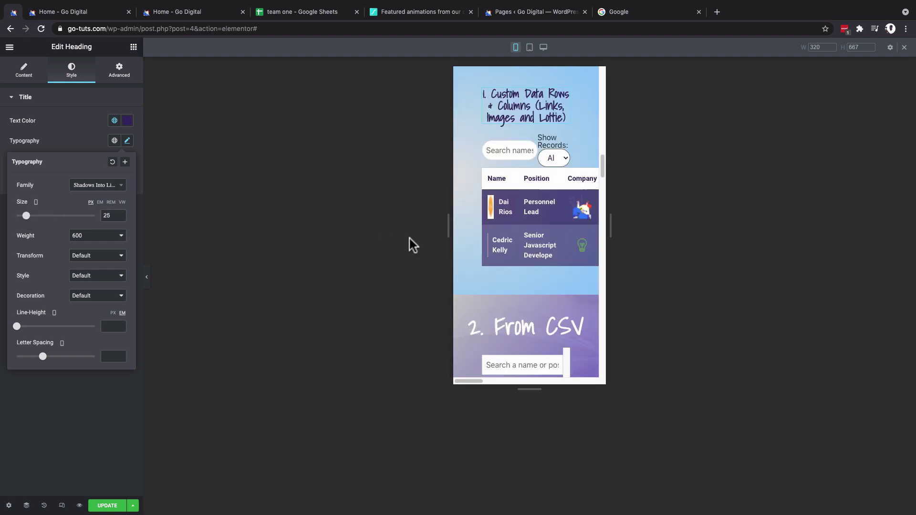
Step: Enable the table's Responsive display option for scrolling on mobile and test the horizontal scroll across its columns
{"action": "left_click", "coordinate": [565, 139]}
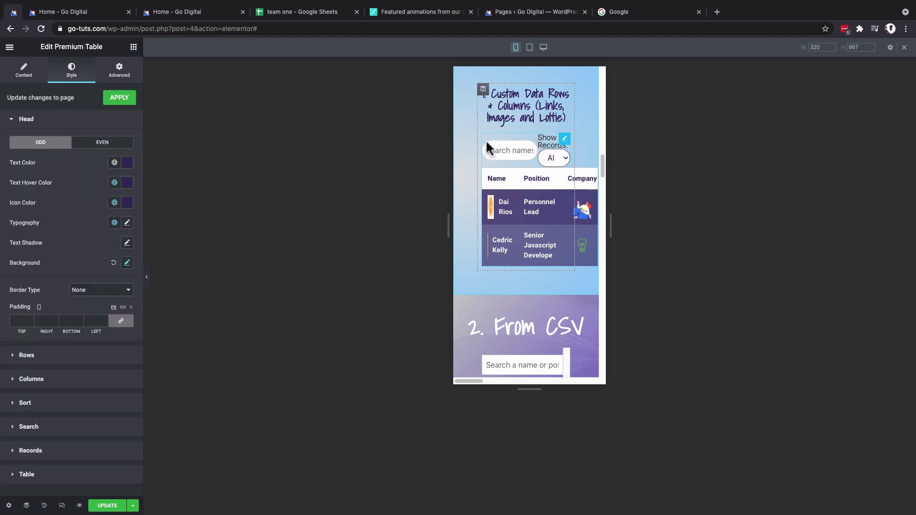
{"action": "left_click", "coordinate": [23, 76]}
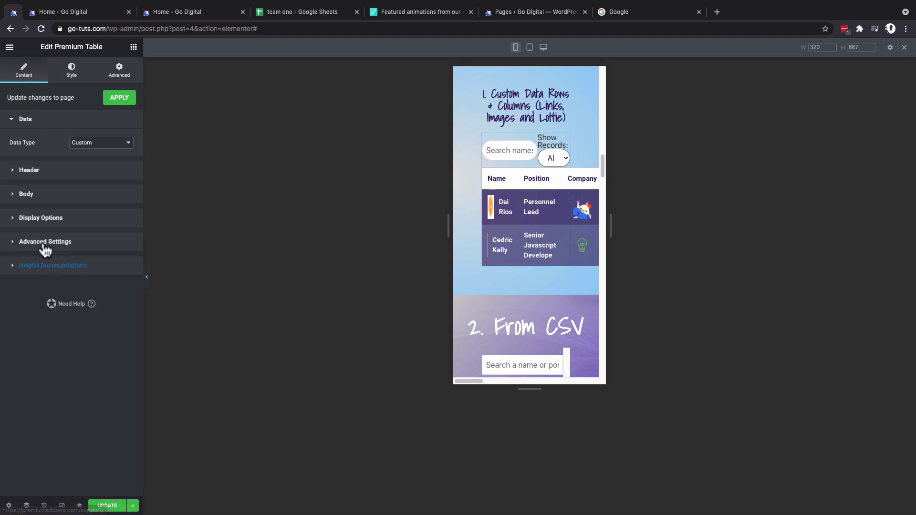
{"action": "left_click", "coordinate": [41, 217]}
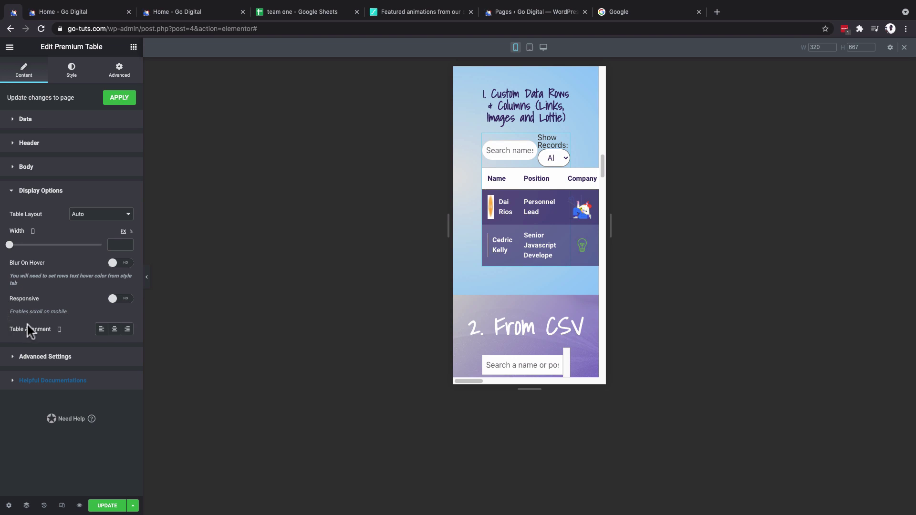
{"action": "left_click", "coordinate": [126, 299]}
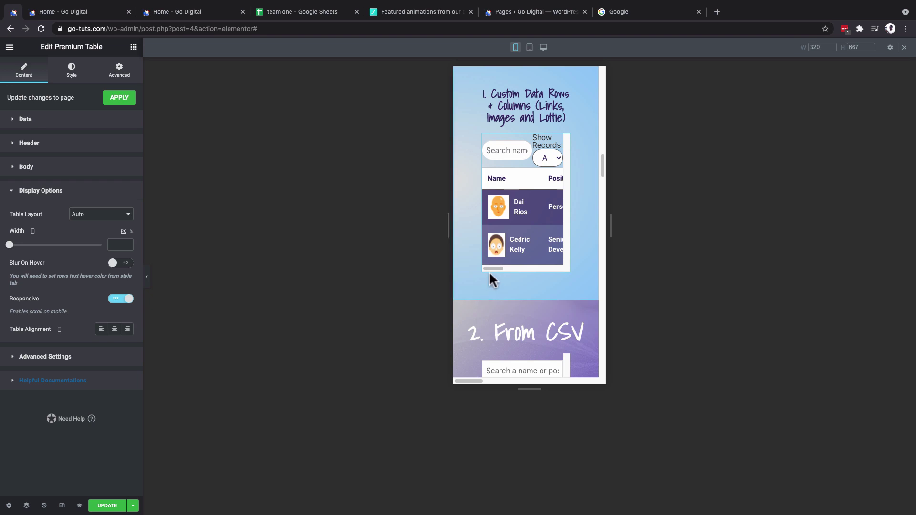
{"action": "mouse_move", "coordinate": [494, 268]}
{"action": "left_mouse_down"}
{"action": "mouse_move", "coordinate": [562, 269]}
{"action": "mouse_move", "coordinate": [482, 264]}
{"action": "mouse_move", "coordinate": [568, 252]}
{"action": "mouse_move", "coordinate": [502, 268]}
{"action": "left_mouse_up"}
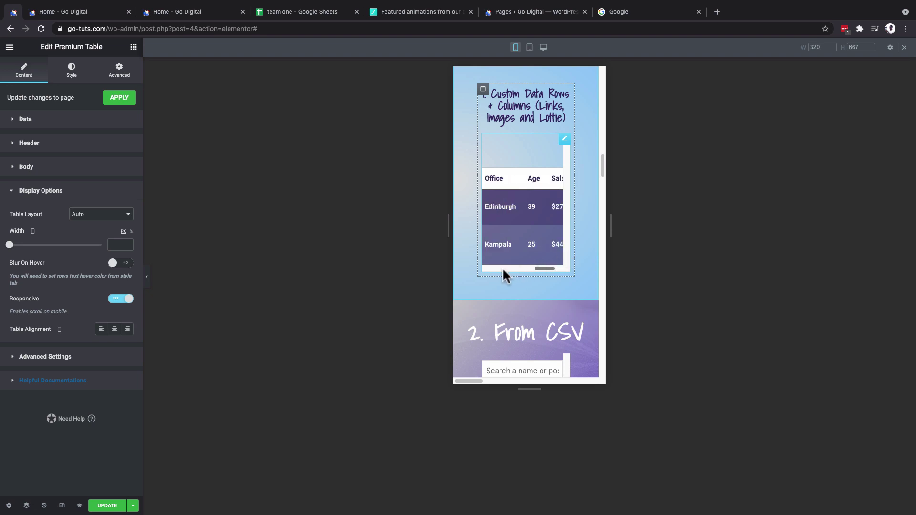
Step: Enable Sort on Mobile in the table's advanced settings and check the header by scrolling the table sideways
{"action": "left_click", "coordinate": [46, 356]}
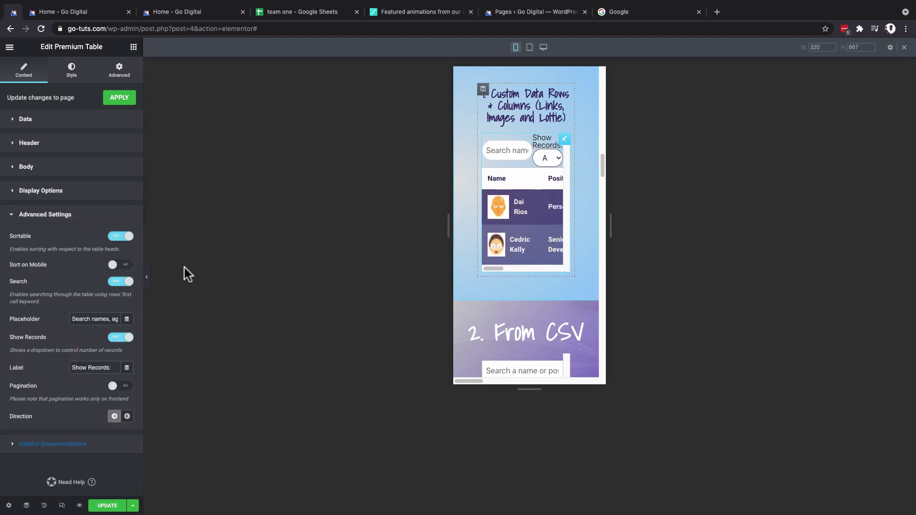
{"action": "left_click", "coordinate": [123, 265]}
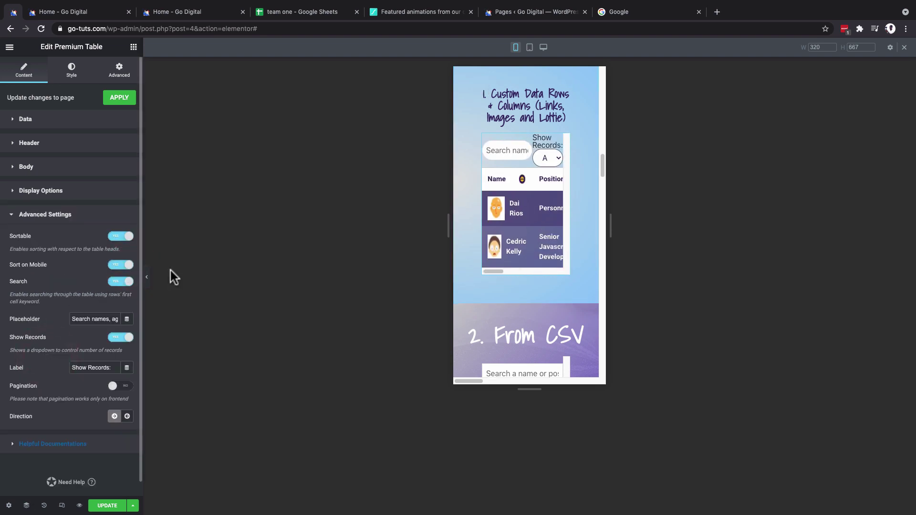
{"action": "mouse_move", "coordinate": [496, 271]}
{"action": "left_mouse_down"}
{"action": "mouse_move", "coordinate": [567, 268]}
{"action": "mouse_move", "coordinate": [484, 268]}
{"action": "left_mouse_up"}
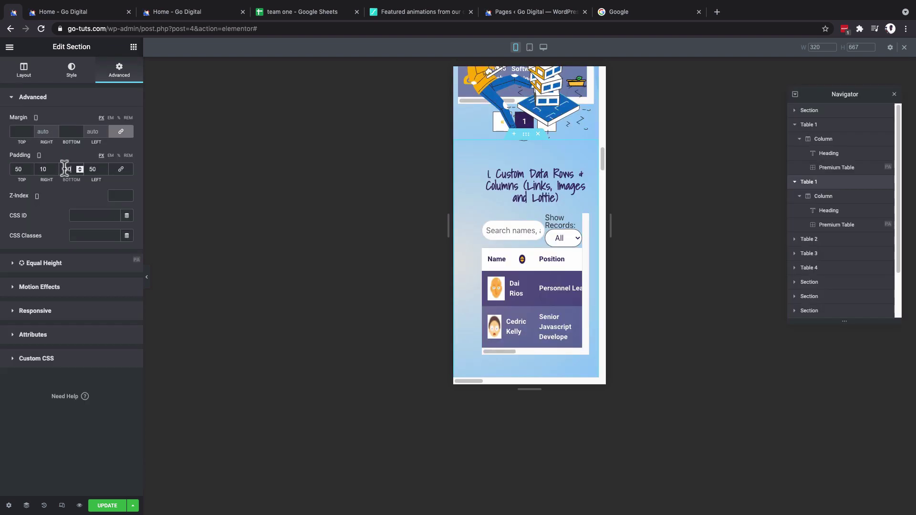
Step: Set the left padding of the new table's section to 10 px in the mobile view
{"action": "double_click", "coordinate": [68, 169]}
{"action": "left_click", "coordinate": [93, 170]}
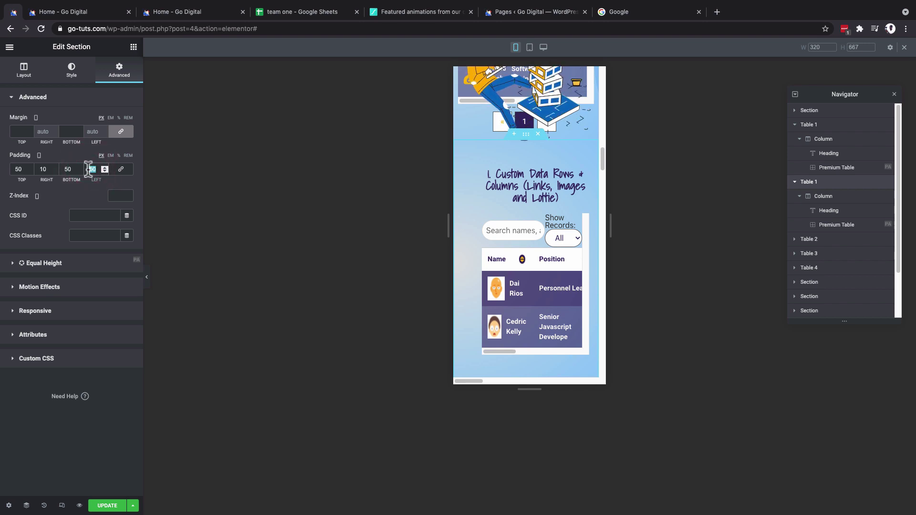
{"action": "type", "text": "10"}
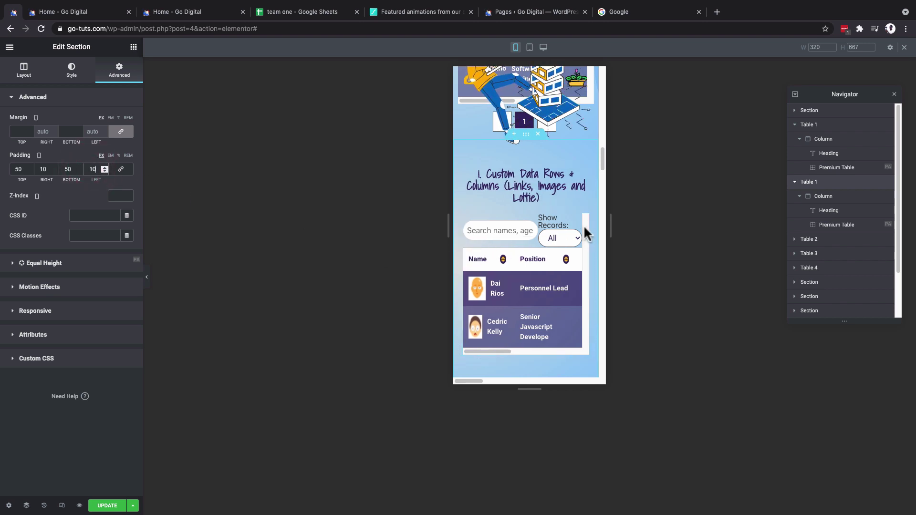
{"action": "left_click", "coordinate": [577, 237]}
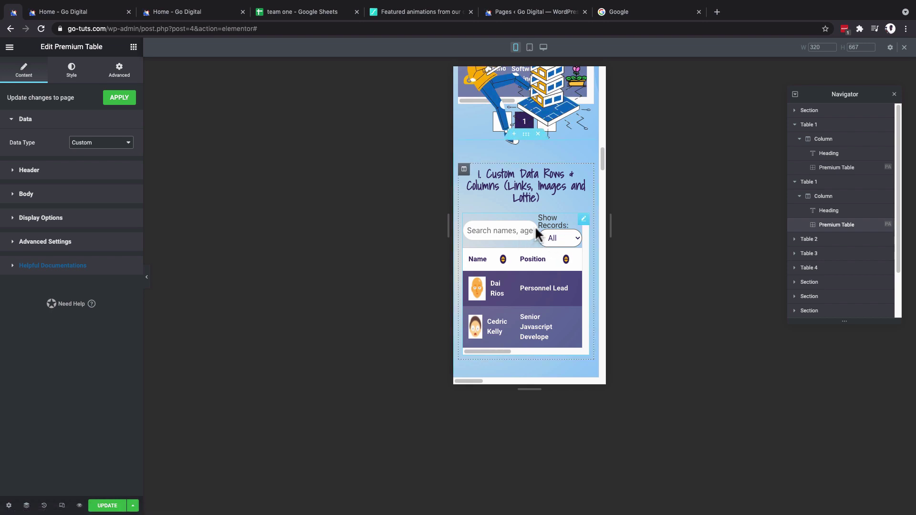
{"action": "left_click", "coordinate": [75, 72]}
{"action": "scroll", "coordinate": [41, 423], "scroll_direction": "down", "scroll_amount": 1}
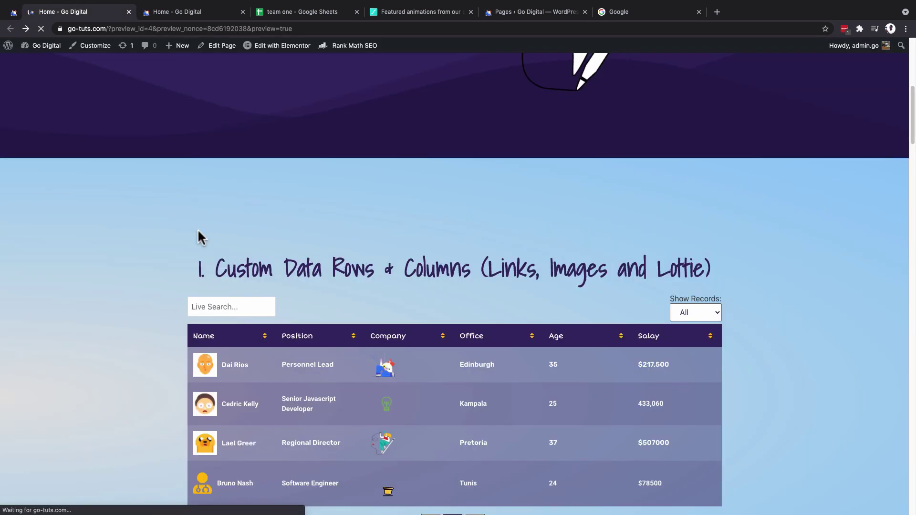
Step: Check the new custom data table on the page preview, first at desktop size and then in the iPhone 6/7/8 Plus device emulation
{"action": "scroll", "coordinate": [199, 232], "scroll_direction": "down", "scroll_amount": 2}
{"action": "scroll", "coordinate": [198, 228], "scroll_direction": "down", "scroll_amount": 10}
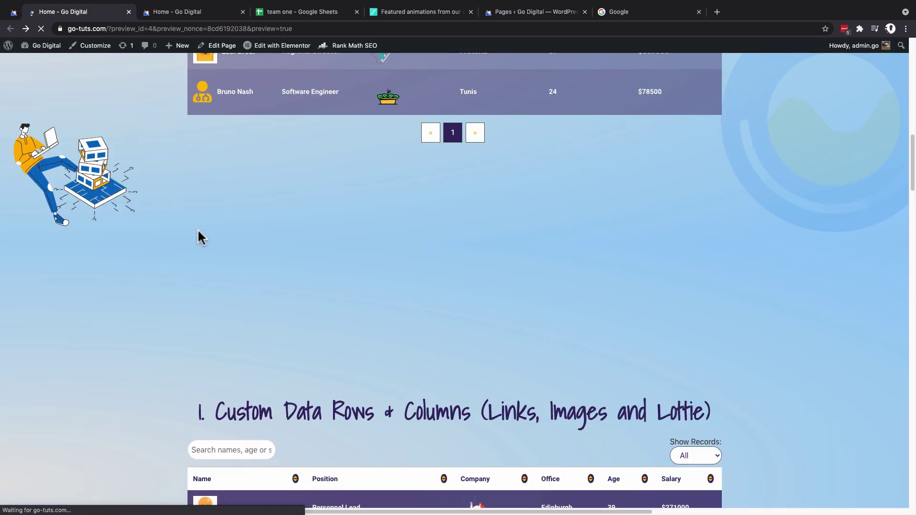
{"action": "right_click", "coordinate": [148, 248]}
{"action": "left_click", "coordinate": [177, 371]}
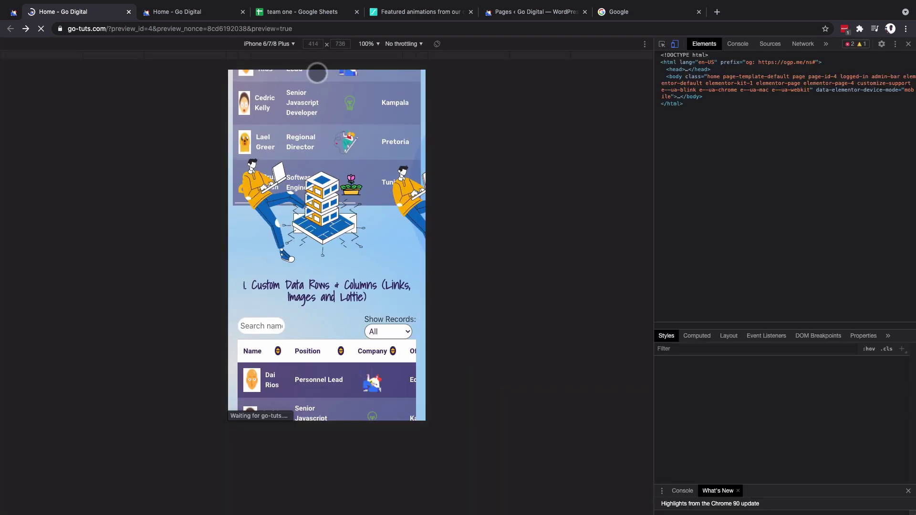
{"action": "scroll", "coordinate": [391, 334], "scroll_direction": "down", "scroll_amount": 2}
{"action": "scroll", "coordinate": [394, 282], "scroll_direction": "down", "scroll_amount": 3}
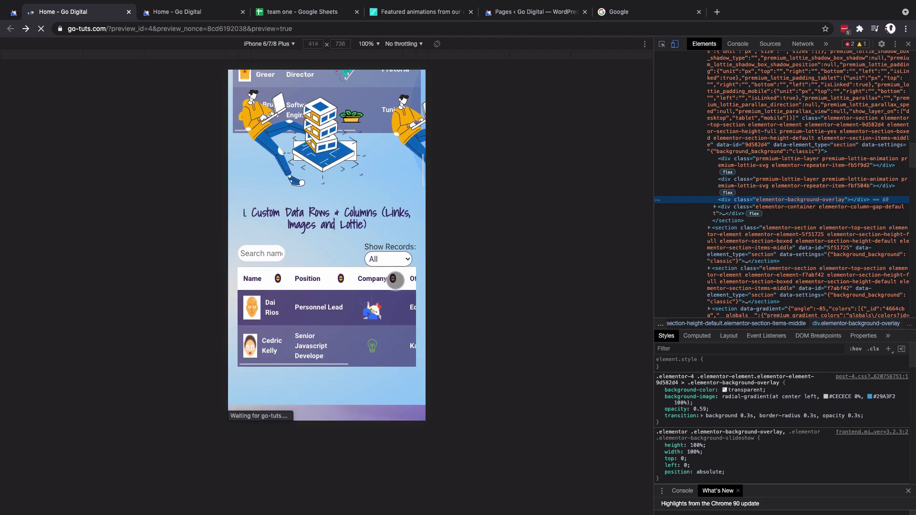
{"action": "scroll", "coordinate": [395, 281], "scroll_direction": "down", "scroll_amount": 1}
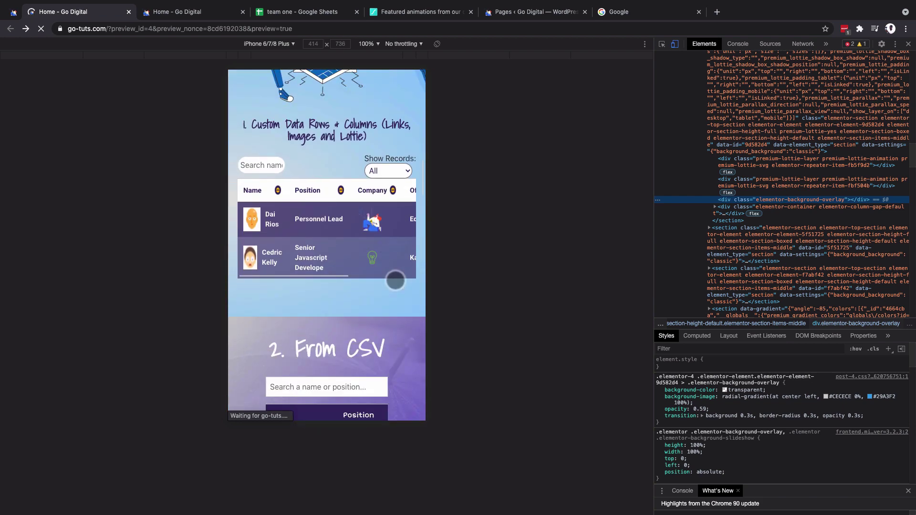
Step: Return to the editor's mobile view and check the new table's columns by scrolling it sideways and back
{"action": "key", "text": "ctrl+shift+Tab"}
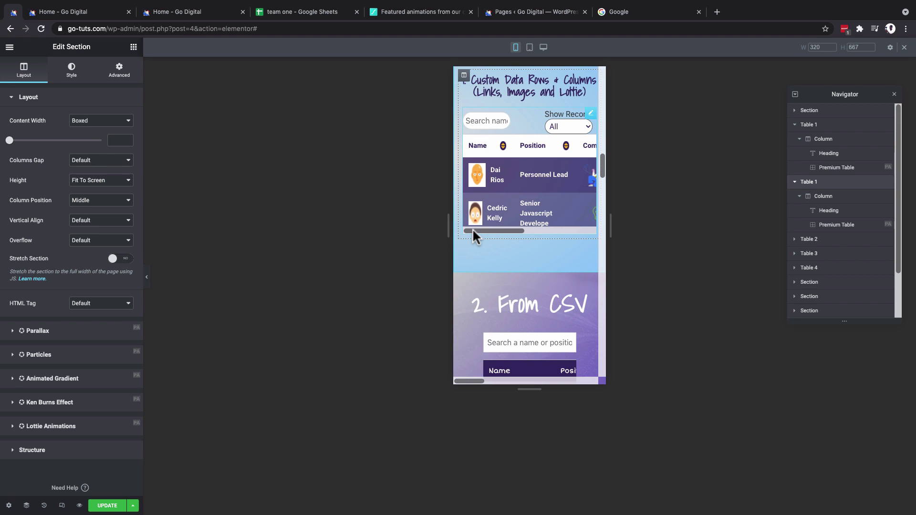
{"action": "left_click_drag", "start_coordinate": [474, 227], "coordinate": [574, 230]}
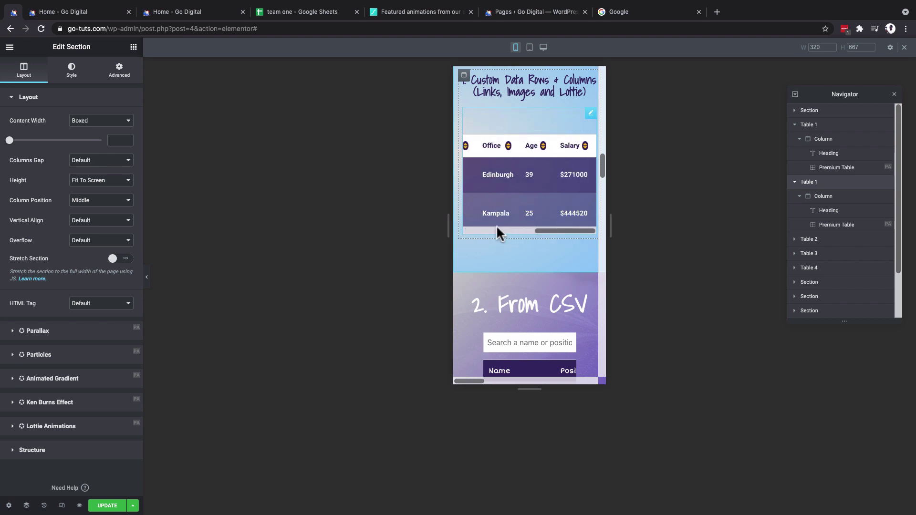
{"action": "left_click_drag", "start_coordinate": [496, 226], "coordinate": [476, 227]}
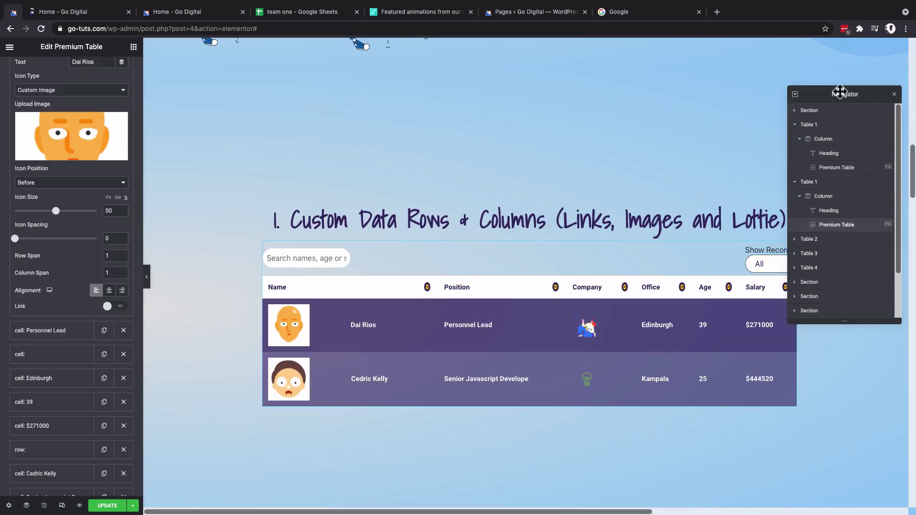
Step: Dock the Navigator beside the page and examine the last row of the example table in the finished page preview
{"action": "left_click_drag", "start_coordinate": [845, 92], "coordinate": [867, 80]}
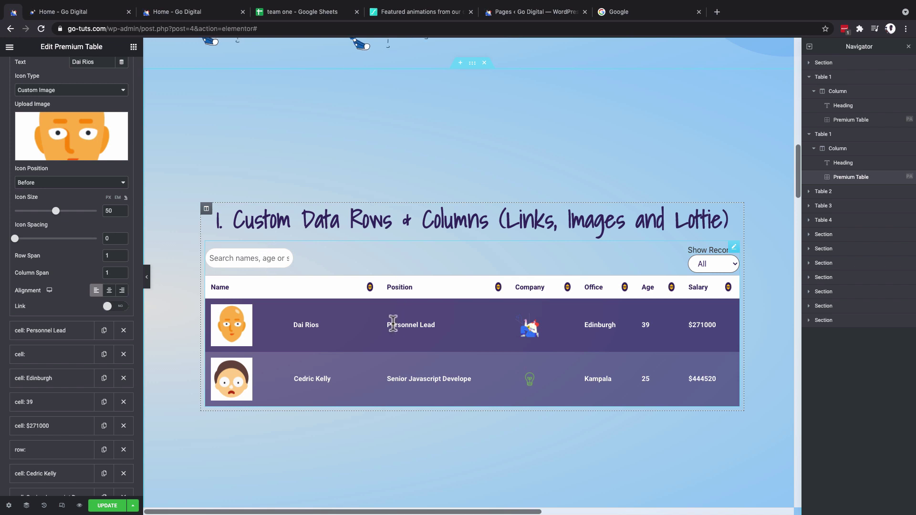
{"action": "key", "text": "ctrl+Tab"}
{"action": "scroll", "coordinate": [334, 355], "scroll_direction": "down", "scroll_amount": 4}
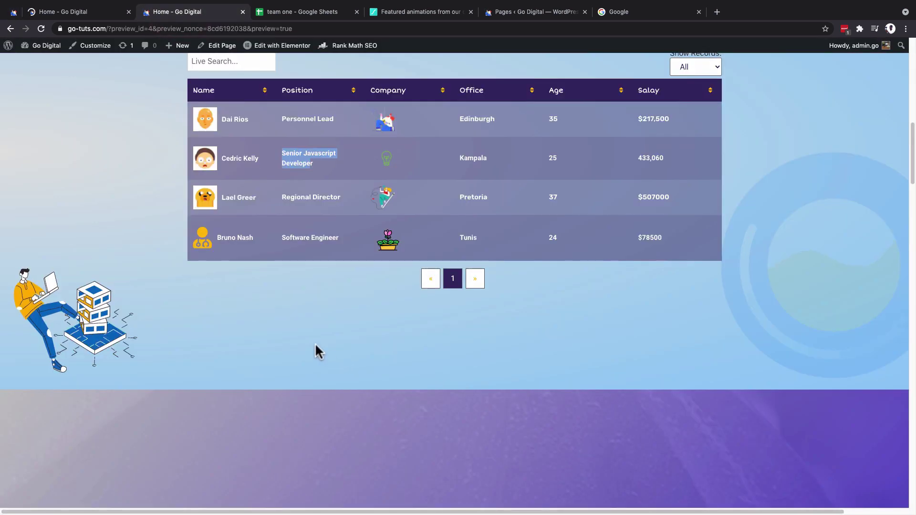
{"action": "left_click", "coordinate": [297, 237]}
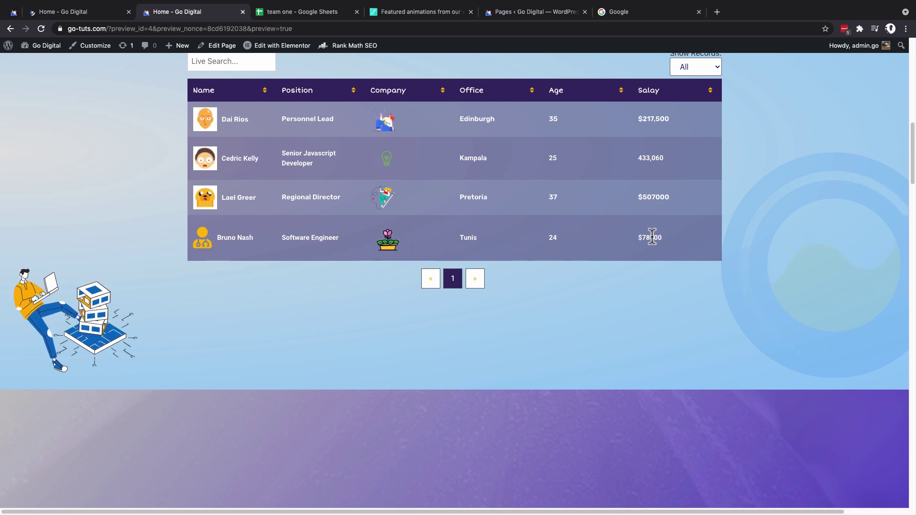
Step: In the editor, add an item of type Row at the end of the new table's body
{"action": "left_click", "coordinate": [14, 12]}
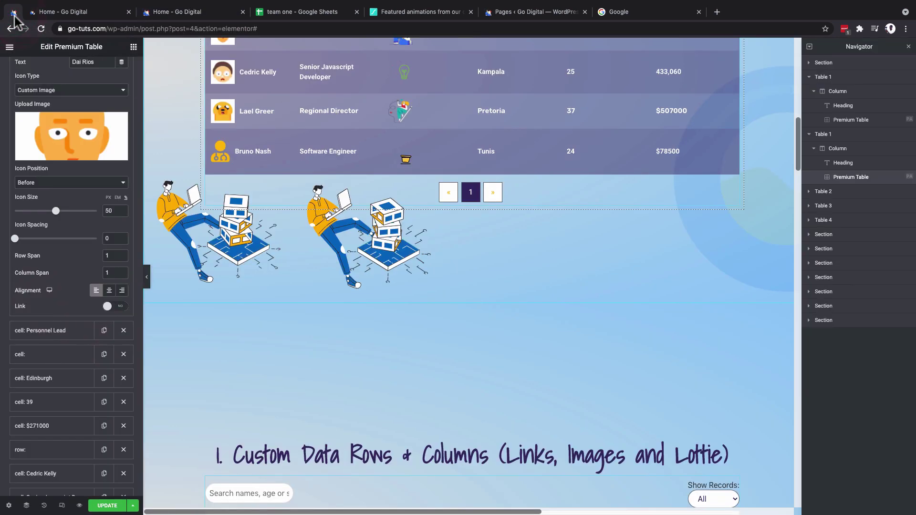
{"action": "scroll", "coordinate": [425, 366], "scroll_direction": "down", "scroll_amount": 5}
{"action": "scroll", "coordinate": [100, 154], "scroll_direction": "up", "scroll_amount": 5}
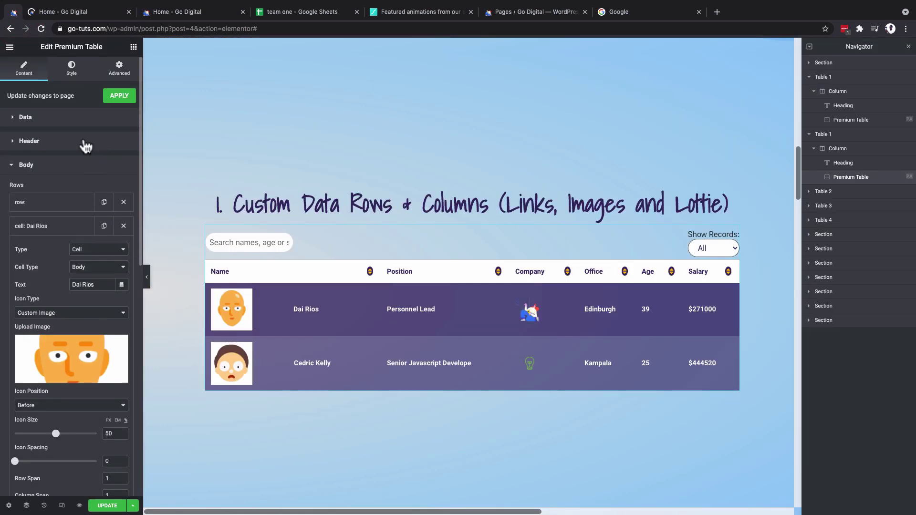
{"action": "left_click", "coordinate": [36, 229]}
{"action": "scroll", "coordinate": [36, 236], "scroll_direction": "down", "scroll_amount": 4}
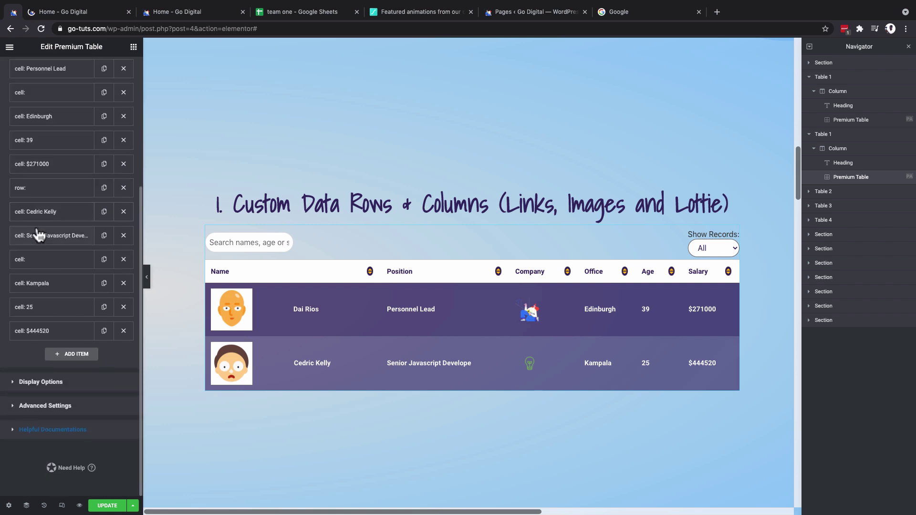
{"action": "left_click", "coordinate": [70, 356]}
{"action": "left_click", "coordinate": [87, 380]}
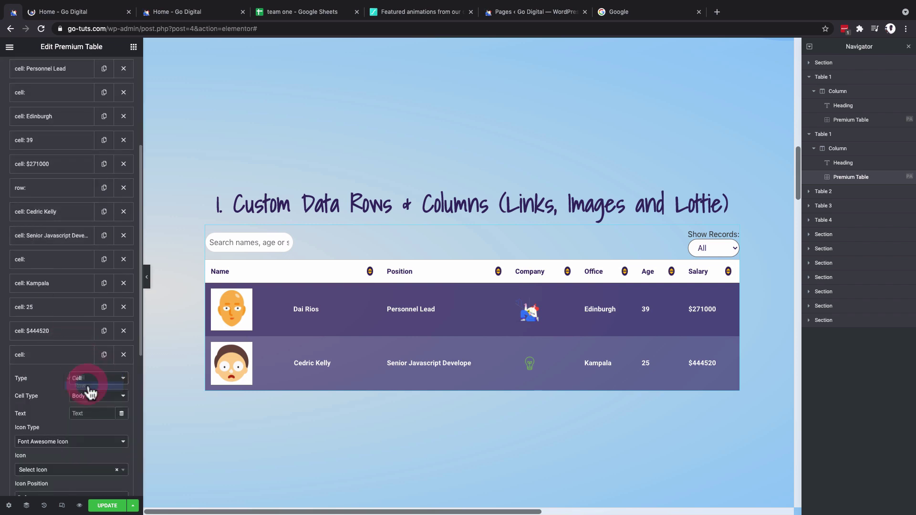
{"action": "left_click", "coordinate": [88, 388]}
Step: Add a cell to the third body row and fill its text with the name from the example table's last row
{"action": "left_click", "coordinate": [86, 399]}
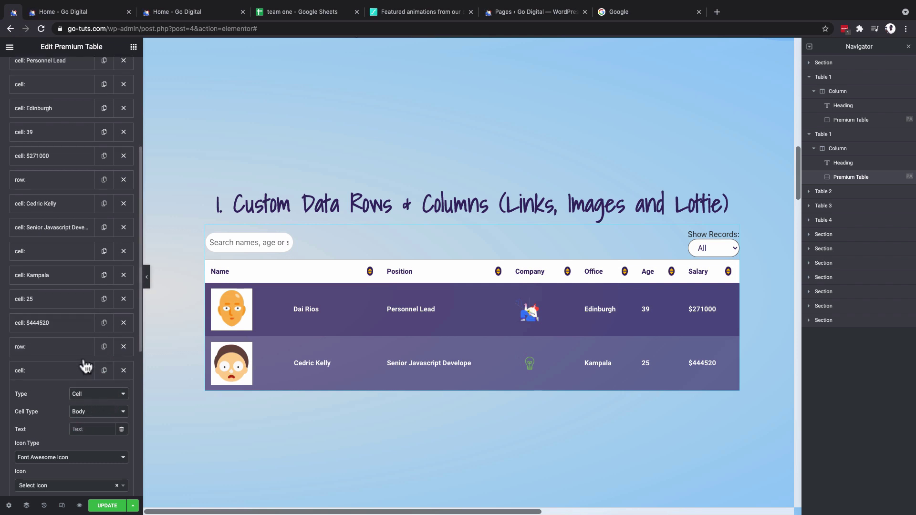
{"action": "scroll", "coordinate": [84, 365], "scroll_direction": "down", "scroll_amount": 1}
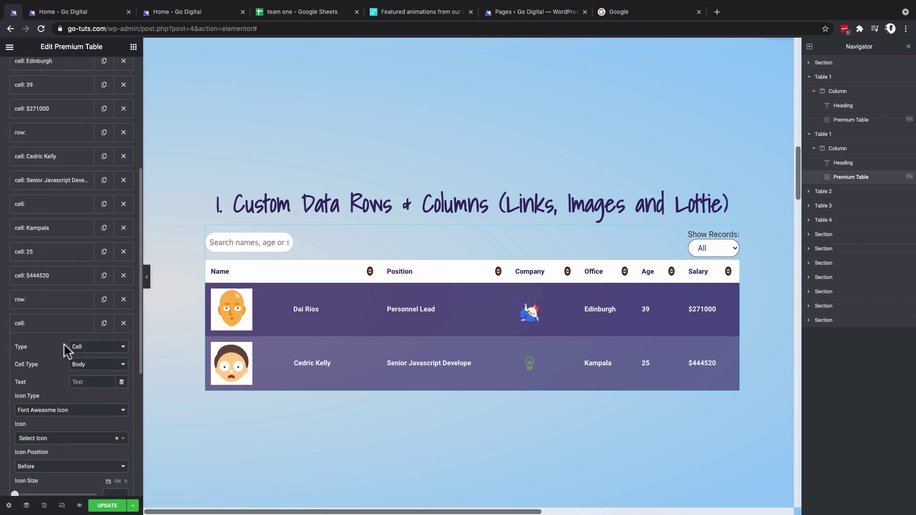
{"action": "scroll", "coordinate": [67, 351], "scroll_direction": "down", "scroll_amount": 1}
{"action": "left_click", "coordinate": [173, 12]}
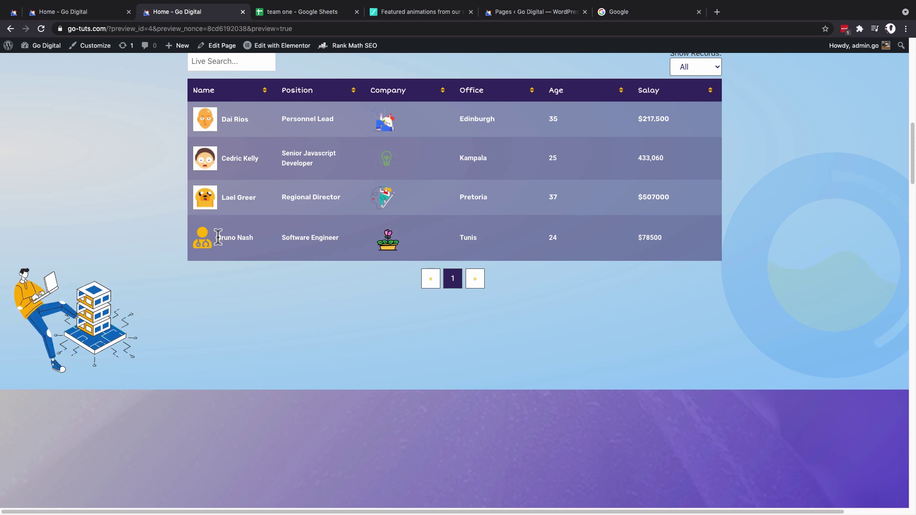
{"action": "left_click_drag", "start_coordinate": [218, 237], "coordinate": [258, 239]}
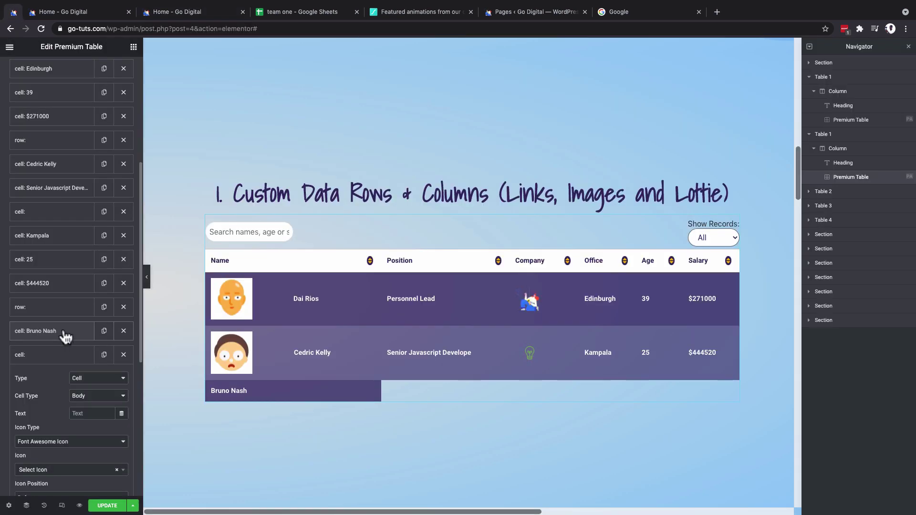
Step: Give the name cell in the third body row the Font Awesome icon user-md
{"action": "scroll", "coordinate": [39, 394], "scroll_direction": "down", "scroll_amount": 3}
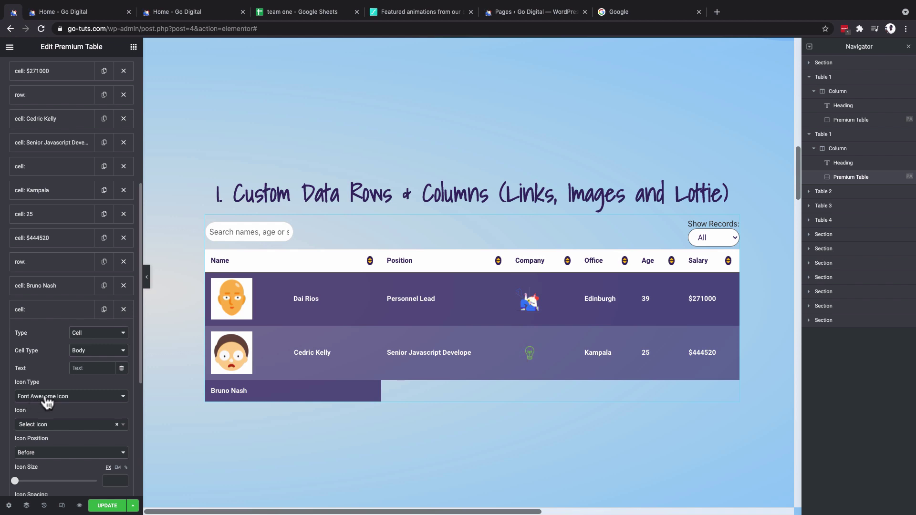
{"action": "left_click", "coordinate": [46, 397]}
{"action": "left_click", "coordinate": [47, 397]}
{"action": "left_click", "coordinate": [44, 425]}
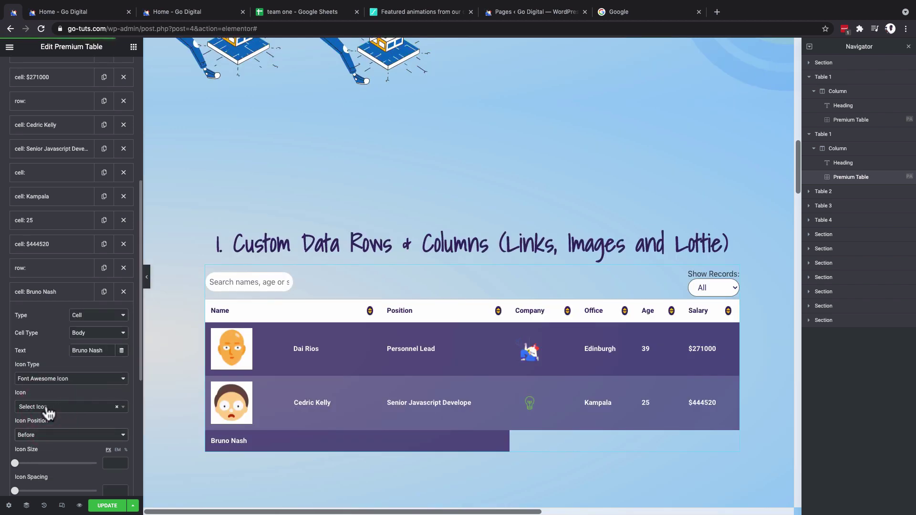
{"action": "left_click", "coordinate": [49, 408]}
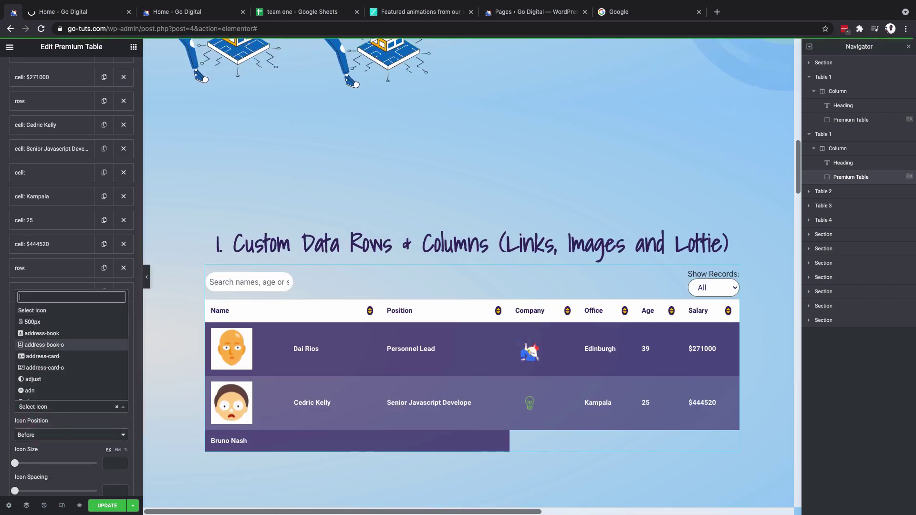
{"action": "type", "text": "user"}
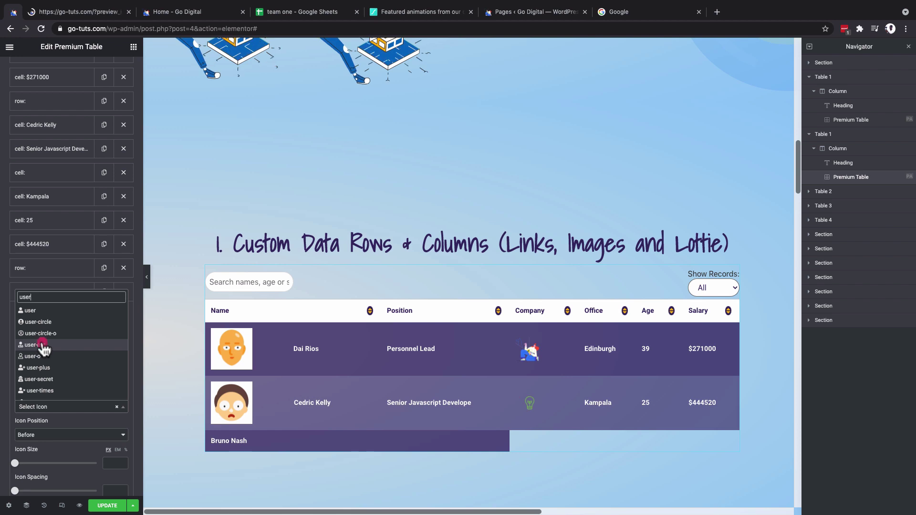
{"action": "left_click", "coordinate": [41, 343]}
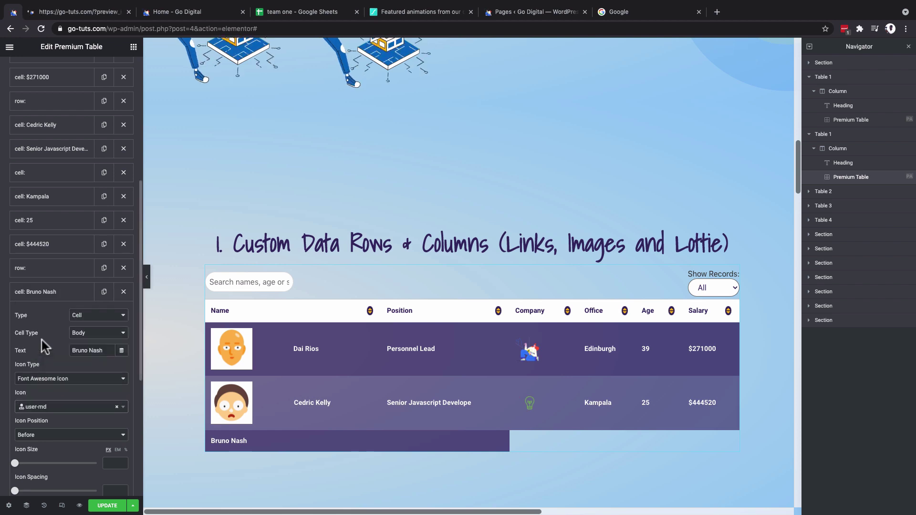
Step: Set the icon size of the third row's name cell to 60 px
{"action": "scroll", "coordinate": [54, 327], "scroll_direction": "down", "scroll_amount": 2}
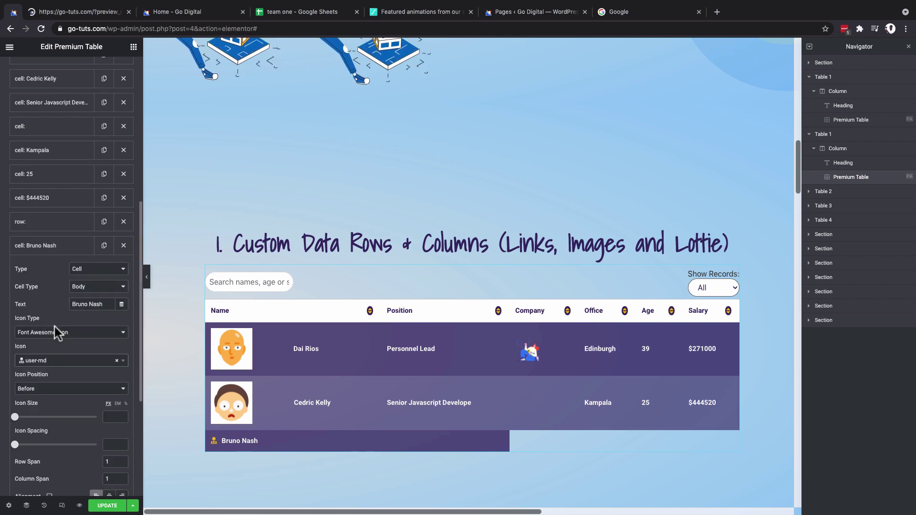
{"action": "scroll", "coordinate": [54, 328], "scroll_direction": "down", "scroll_amount": 3}
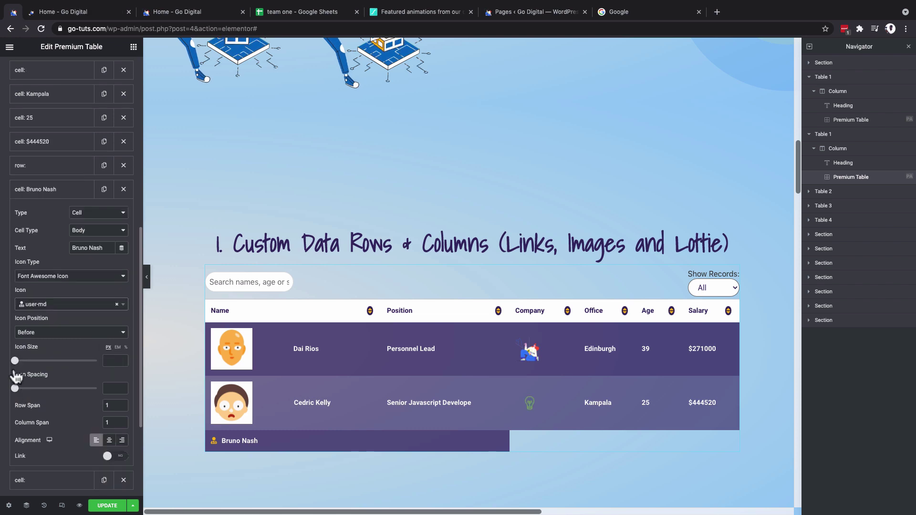
{"action": "left_click_drag", "start_coordinate": [16, 365], "coordinate": [48, 362]}
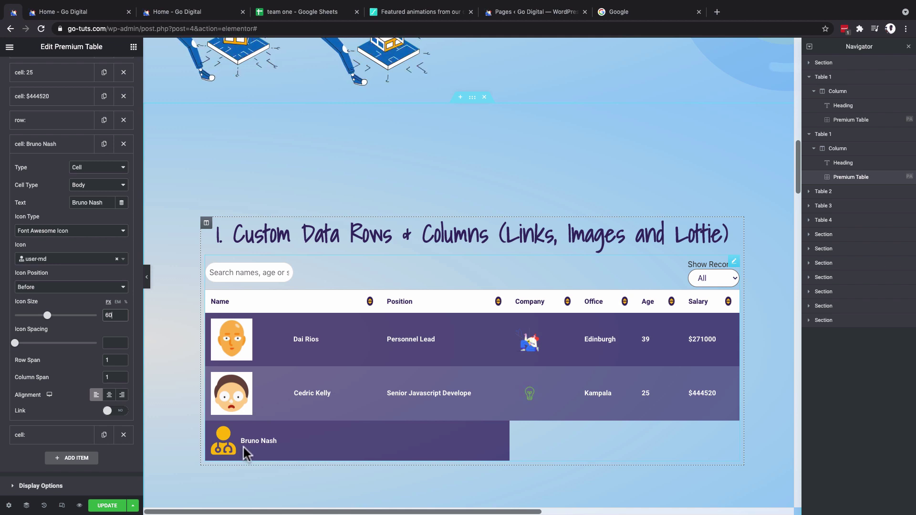
Step: Enable the link on the third row's name cell and keep its link type as URL
{"action": "left_click", "coordinate": [118, 412]}
{"action": "scroll", "coordinate": [68, 436], "scroll_direction": "down", "scroll_amount": 1}
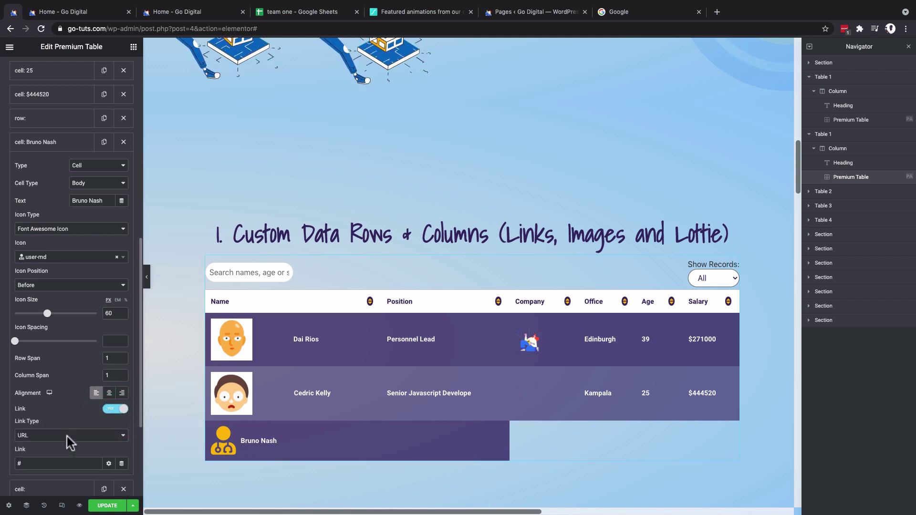
{"action": "left_click", "coordinate": [65, 432]}
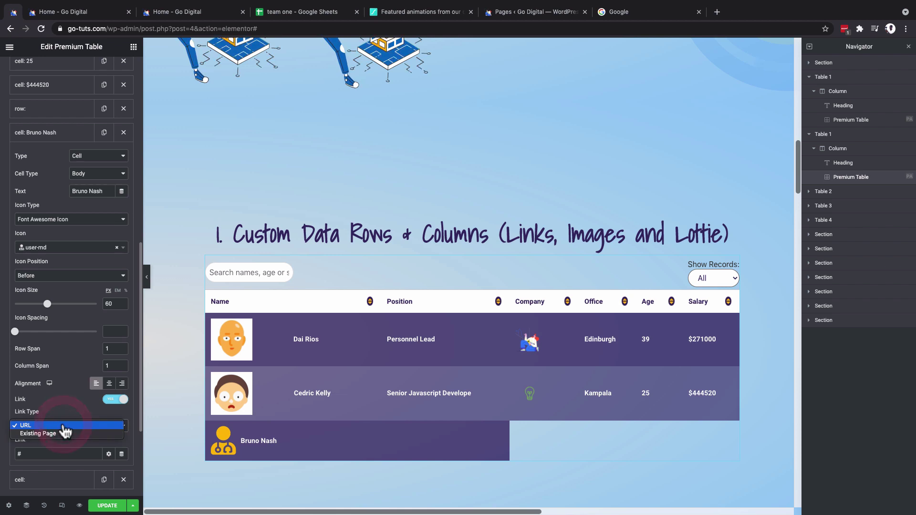
{"action": "left_click", "coordinate": [56, 425]}
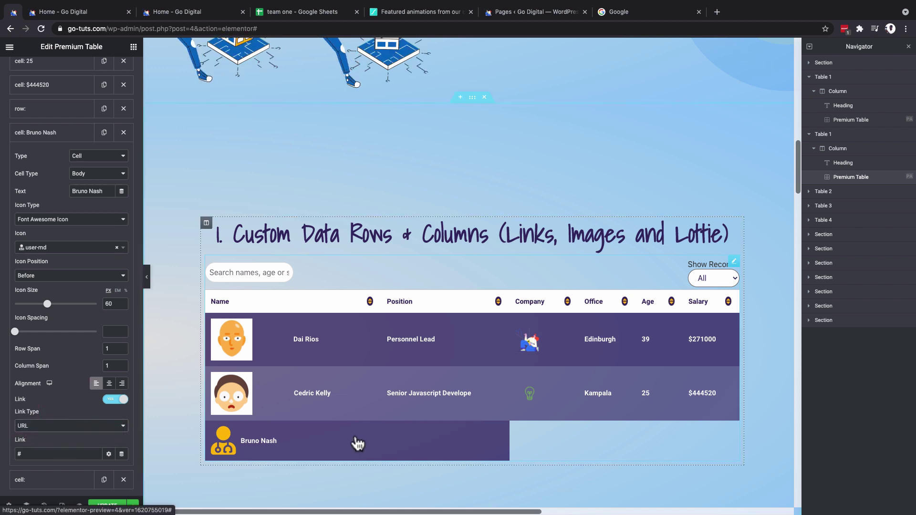
Step: Set the text of the third row's second cell to "Software Engineer"
{"action": "scroll", "coordinate": [52, 480], "scroll_direction": "down", "scroll_amount": 1}
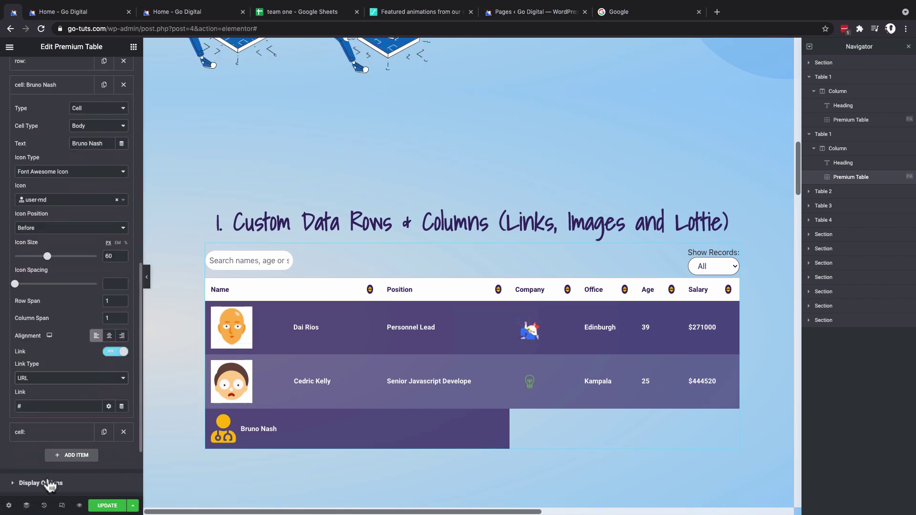
{"action": "left_click", "coordinate": [41, 483]}
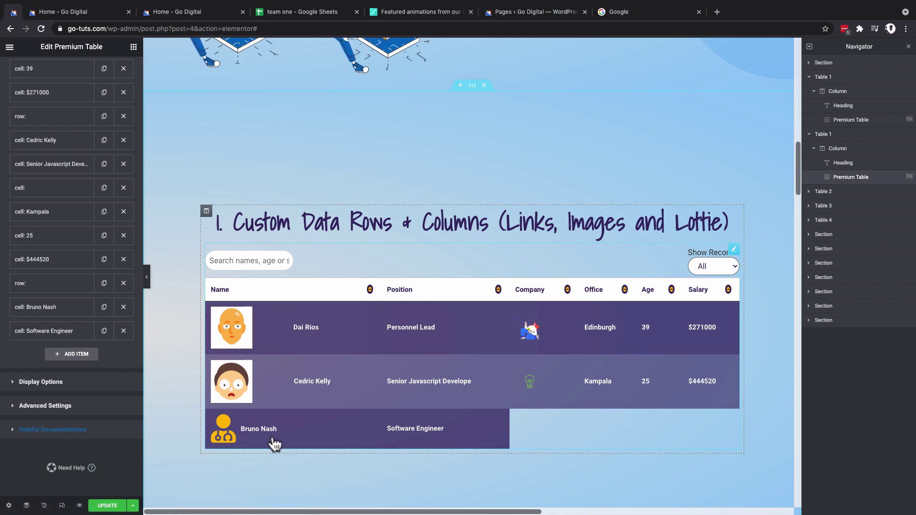
Step: Increase the spacing between the icon and the text in the third body row's name cell
{"action": "left_click", "coordinate": [50, 309]}
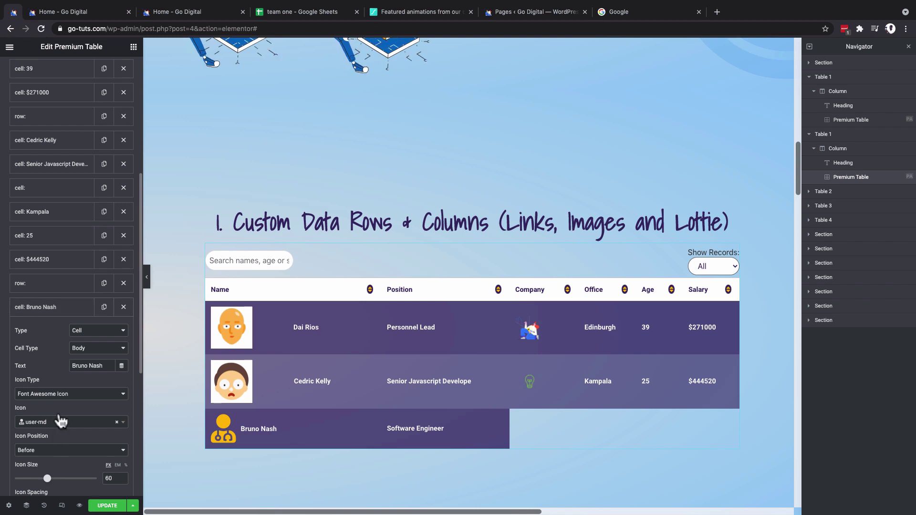
{"action": "scroll", "coordinate": [60, 421], "scroll_direction": "down", "scroll_amount": 3}
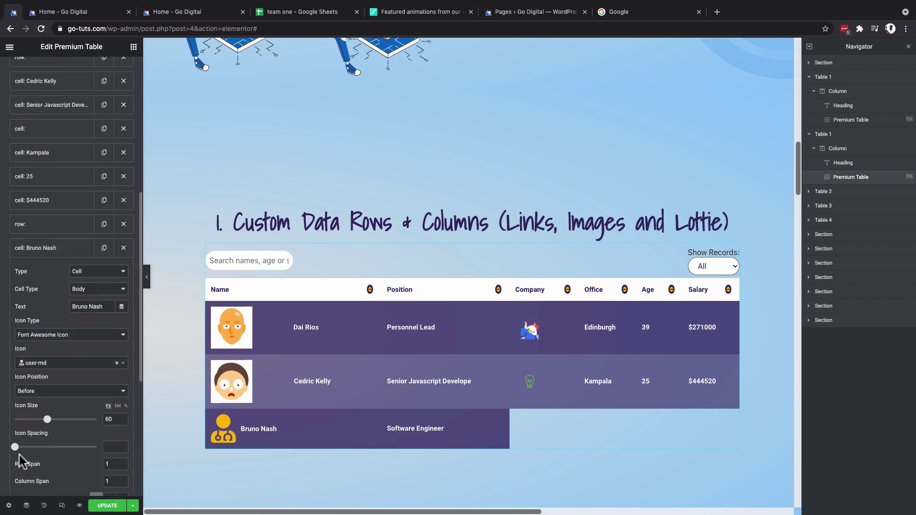
{"action": "left_click_drag", "start_coordinate": [15, 447], "coordinate": [100, 458]}
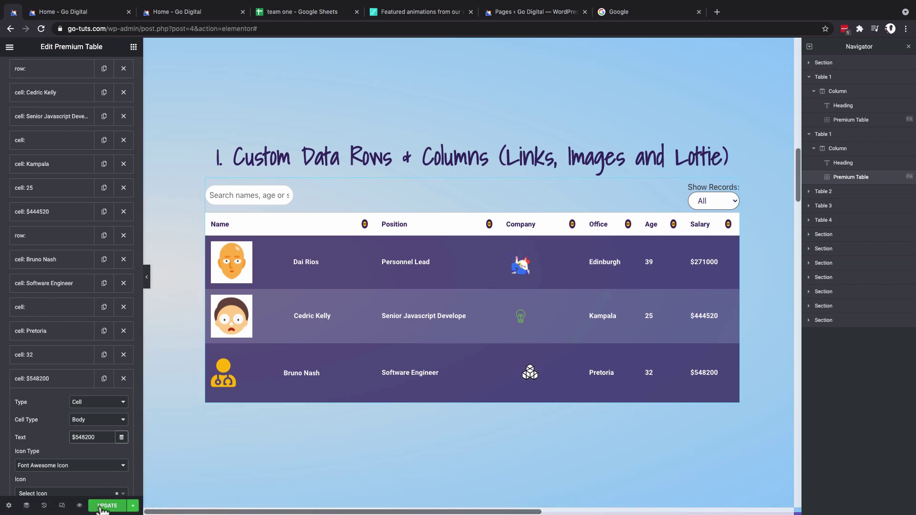
Step: Update the page and check the three-row custom data table in the page preview
{"action": "left_click", "coordinate": [102, 506]}
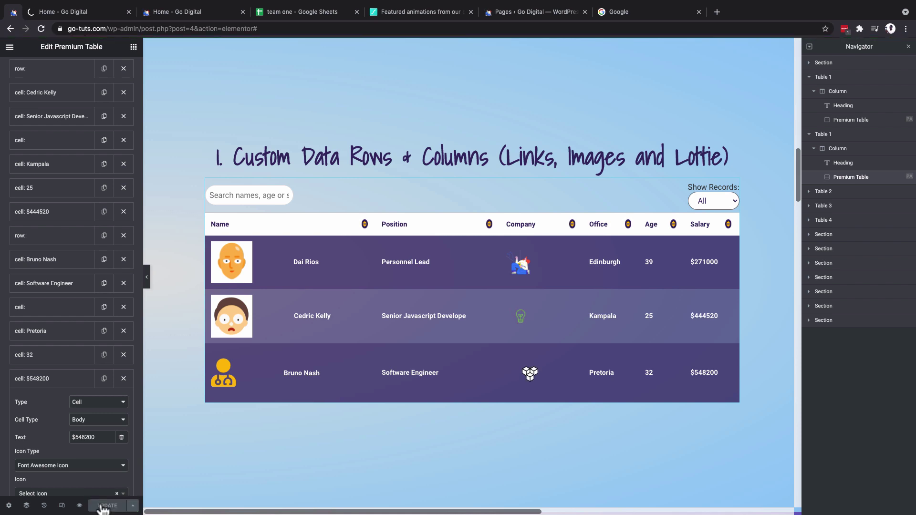
{"action": "scroll", "coordinate": [69, 362], "scroll_direction": "up", "scroll_amount": 1}
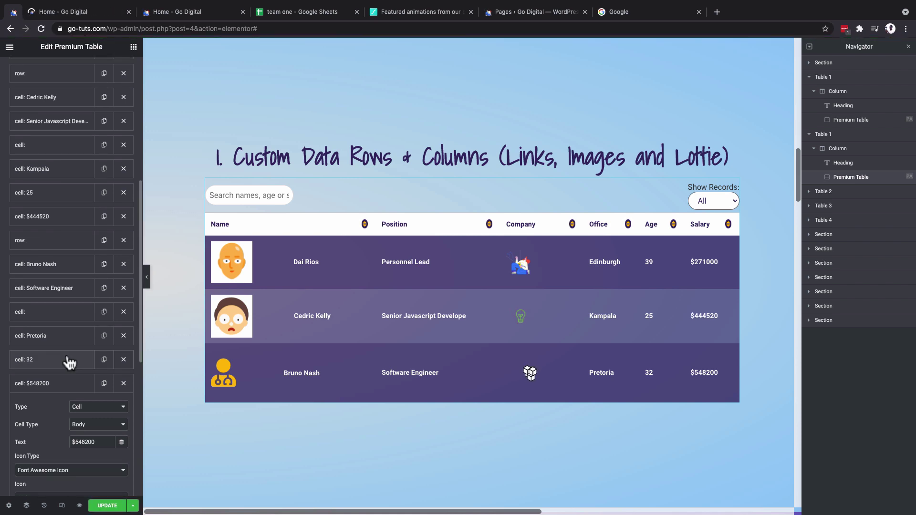
{"action": "scroll", "coordinate": [69, 363], "scroll_direction": "up", "scroll_amount": 1}
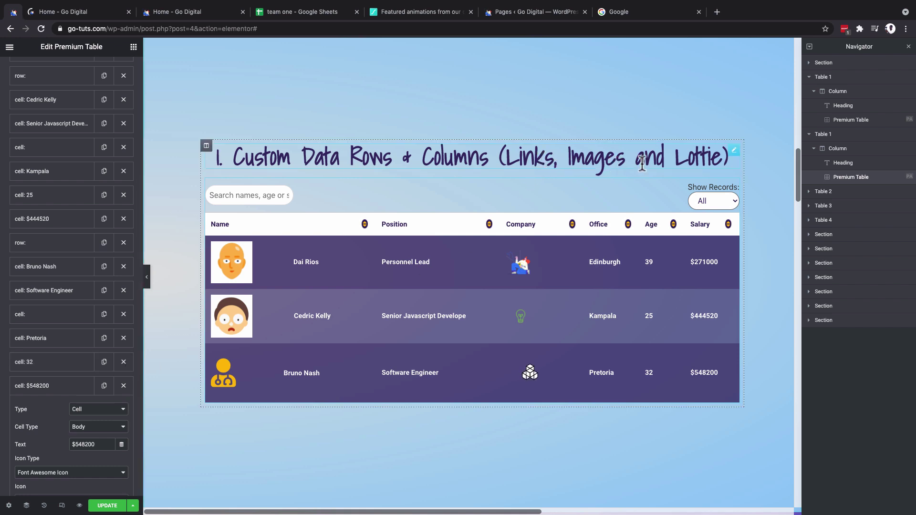
{"action": "left_click", "coordinate": [64, 12]}
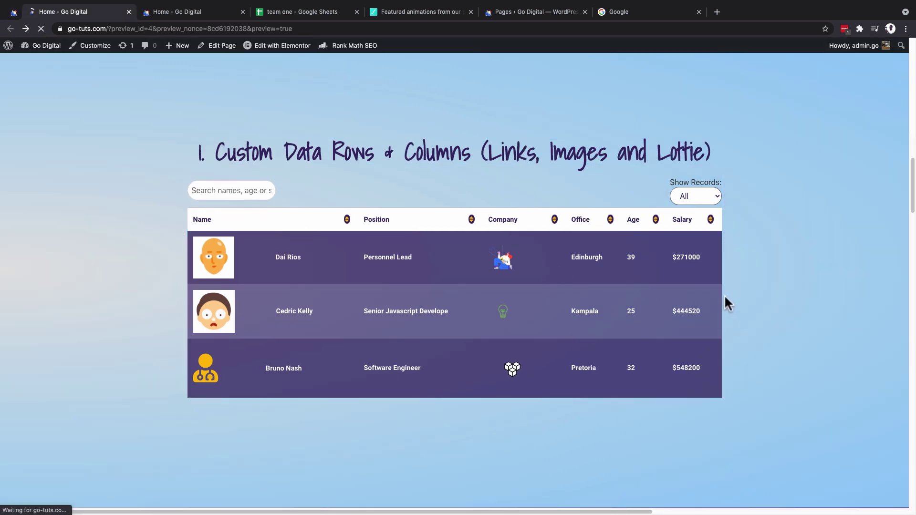
{"action": "scroll", "coordinate": [254, 404], "scroll_direction": "down", "scroll_amount": 1}
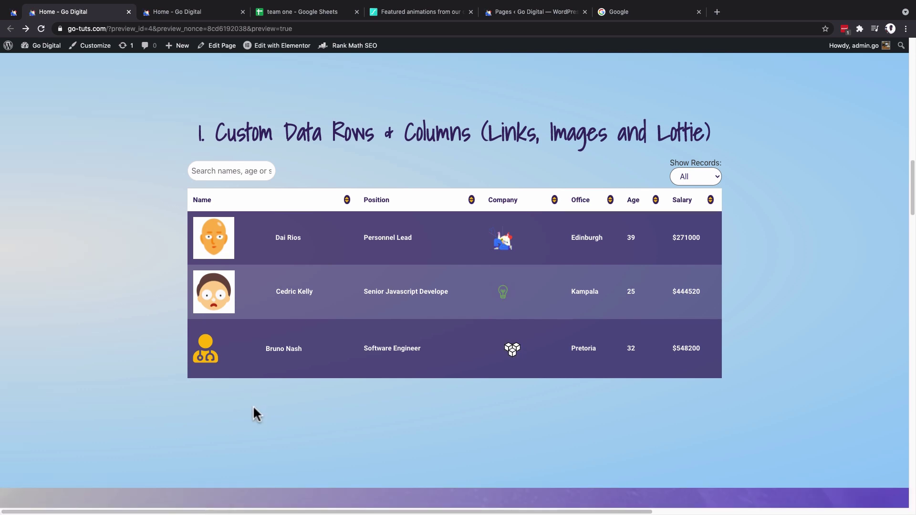
Step: Examine the "2. From CSV" table section on the preview page
{"action": "scroll", "coordinate": [252, 407], "scroll_direction": "down", "scroll_amount": 3}
{"action": "scroll", "coordinate": [253, 409], "scroll_direction": "down", "scroll_amount": 6}
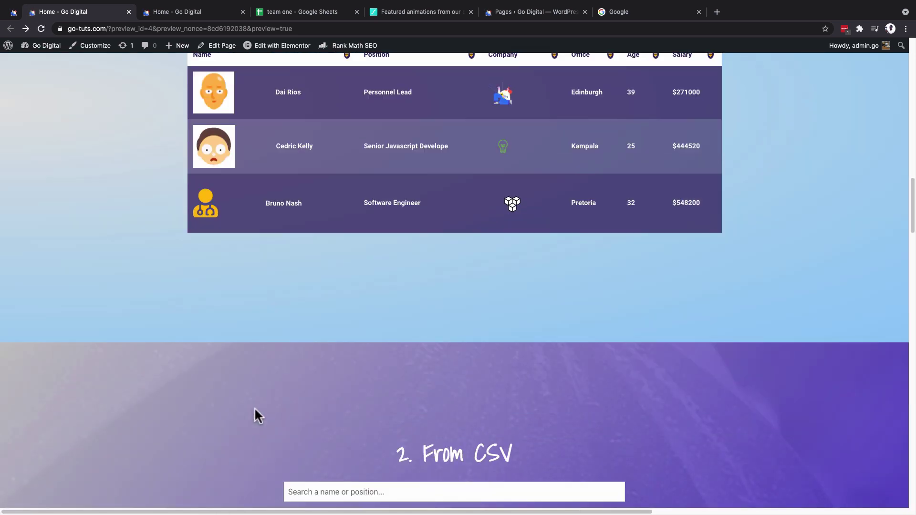
{"action": "scroll", "coordinate": [254, 407], "scroll_direction": "down", "scroll_amount": 3}
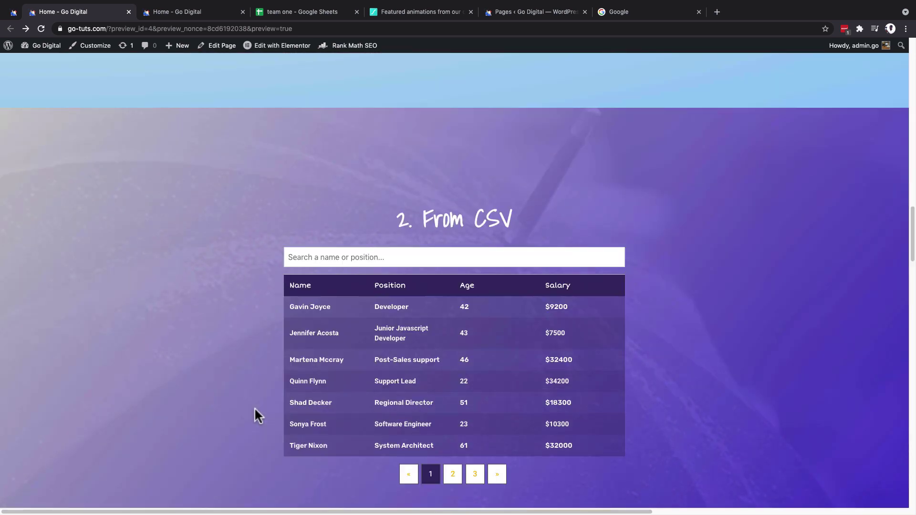
{"action": "scroll", "coordinate": [255, 409], "scroll_direction": "down", "scroll_amount": 2}
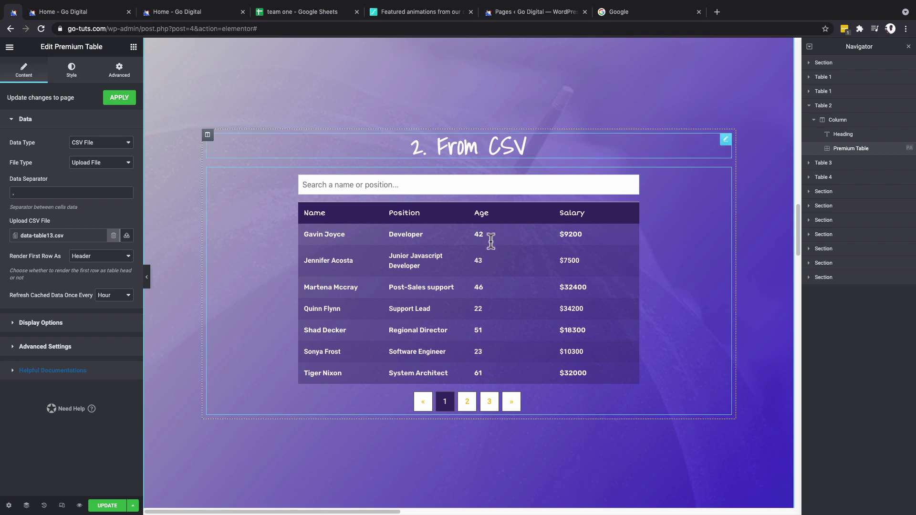
Step: Duplicate the Table 2 section that holds the "2. From CSV" table
{"action": "scroll", "coordinate": [485, 115], "scroll_direction": "down", "scroll_amount": 3}
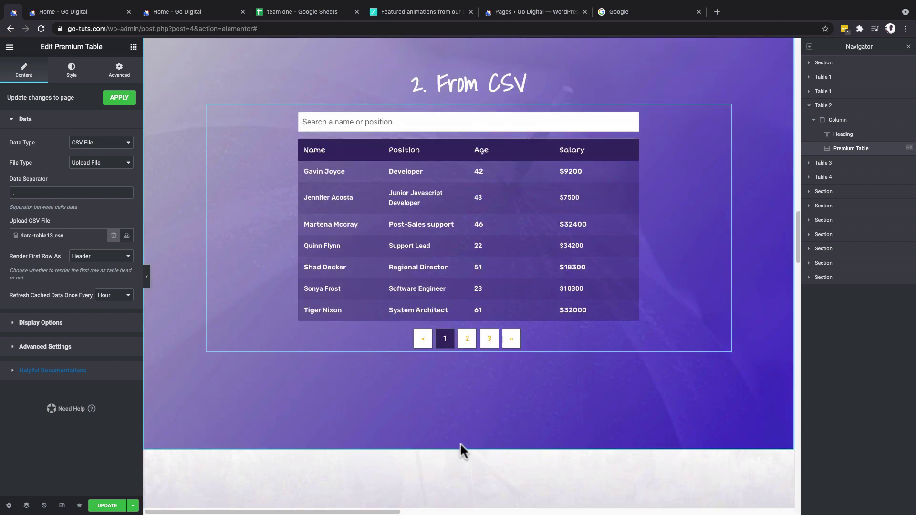
{"action": "scroll", "coordinate": [477, 353], "scroll_direction": "up", "scroll_amount": 8}
{"action": "scroll", "coordinate": [470, 315], "scroll_direction": "down", "scroll_amount": 5}
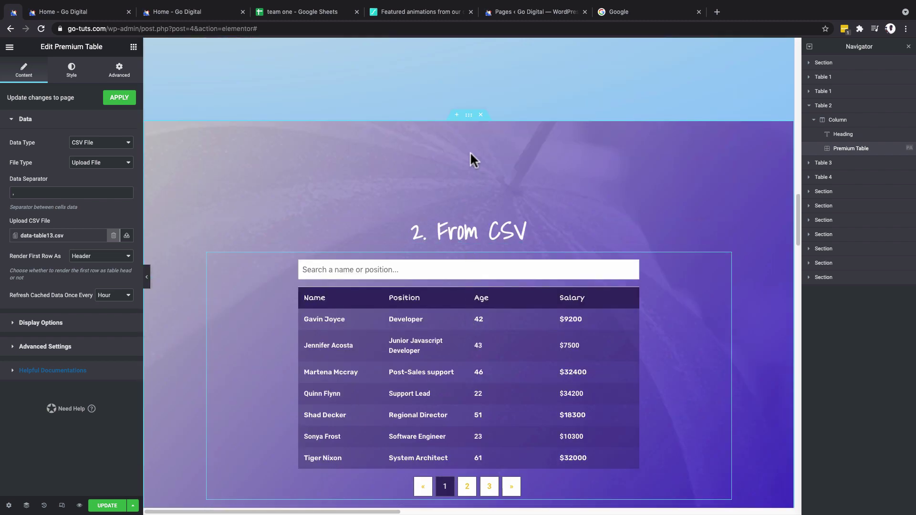
{"action": "right_click", "coordinate": [469, 116]}
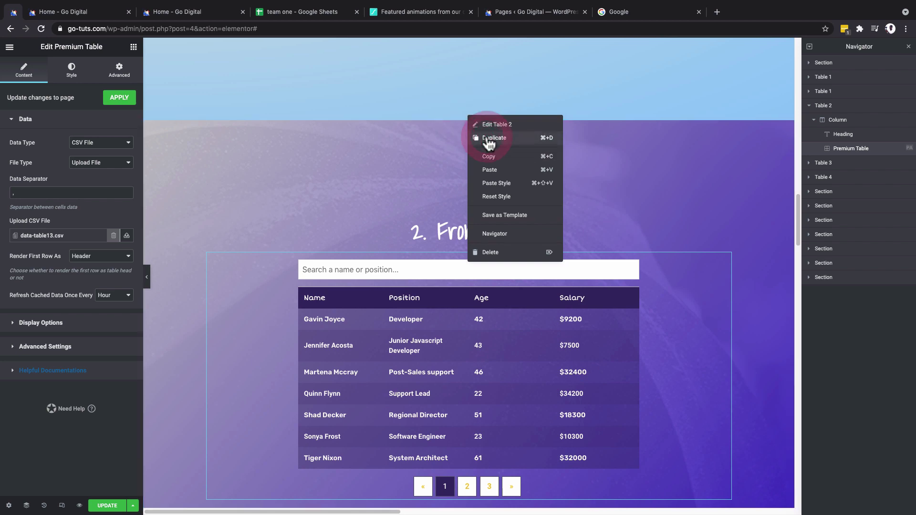
Step: Duplicate the Table 2 section and delete the Premium Table widget from the copy, keeping its heading
{"action": "left_click", "coordinate": [489, 138]}
{"action": "scroll", "coordinate": [472, 243], "scroll_direction": "down", "scroll_amount": 12}
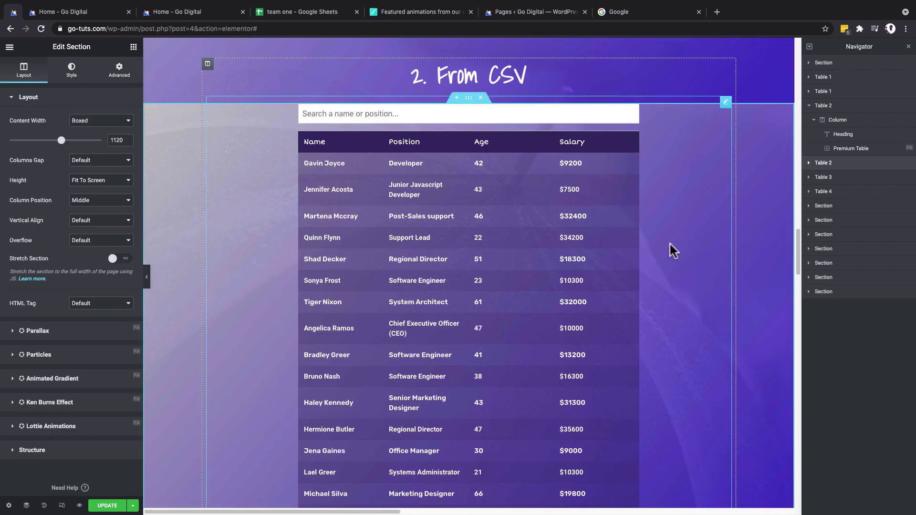
{"action": "left_click", "coordinate": [849, 148]}
{"action": "left_click", "coordinate": [844, 148]}
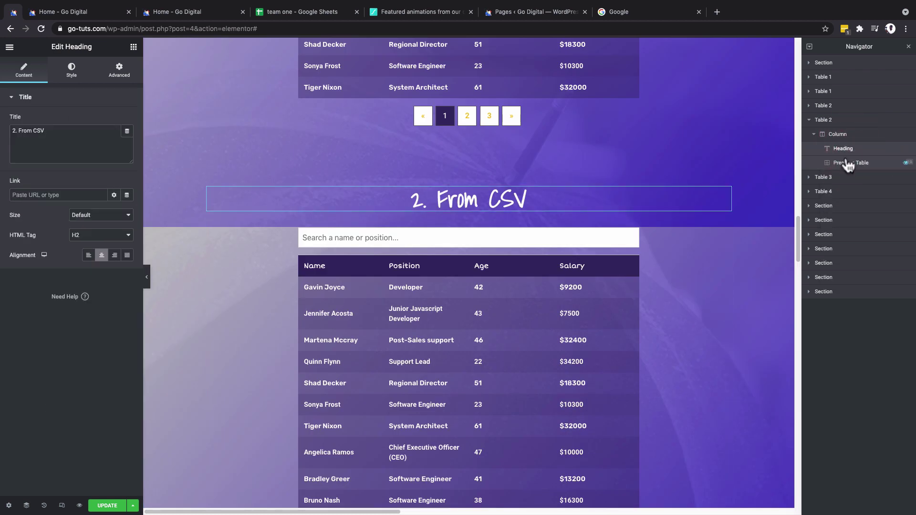
{"action": "left_click", "coordinate": [848, 165]}
{"action": "right_click", "coordinate": [844, 163]}
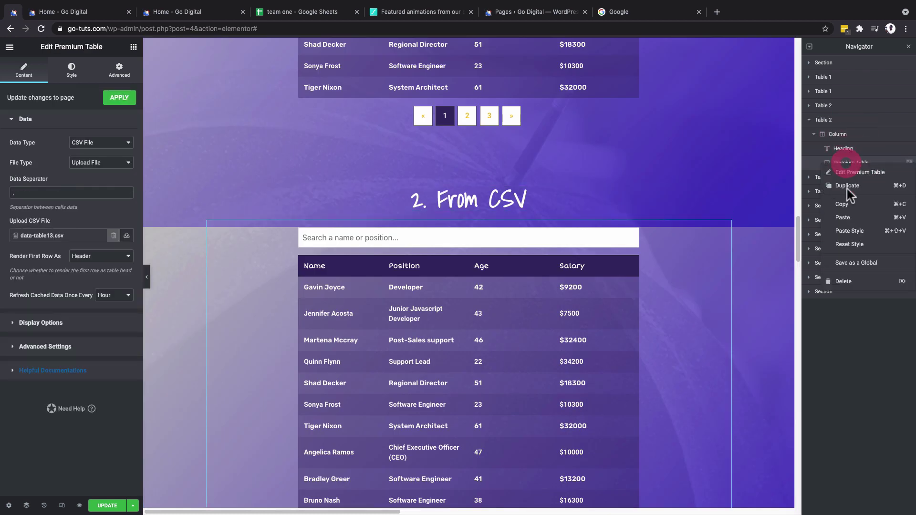
{"action": "left_click", "coordinate": [842, 282]}
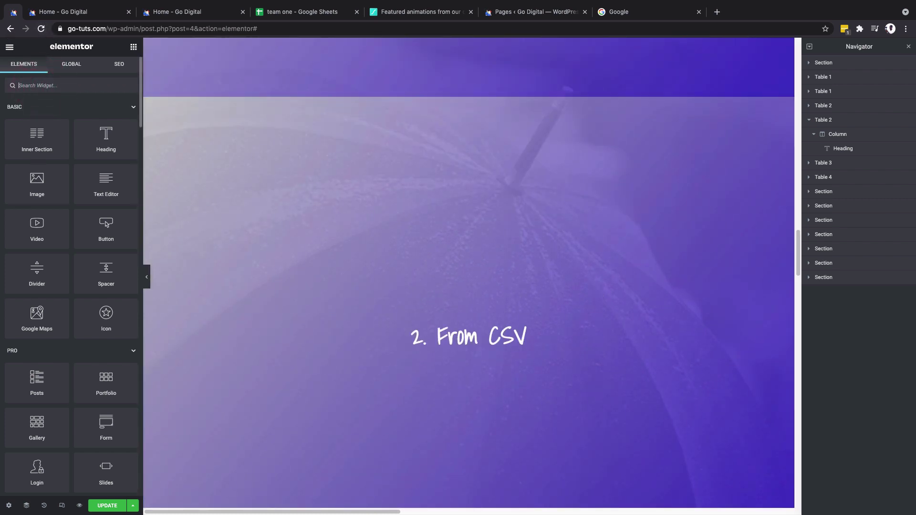
Step: Add a Premium Table widget below the copied "2. From CSV" heading with data type CSV File and file type Upload File
{"action": "type", "text": "table"}
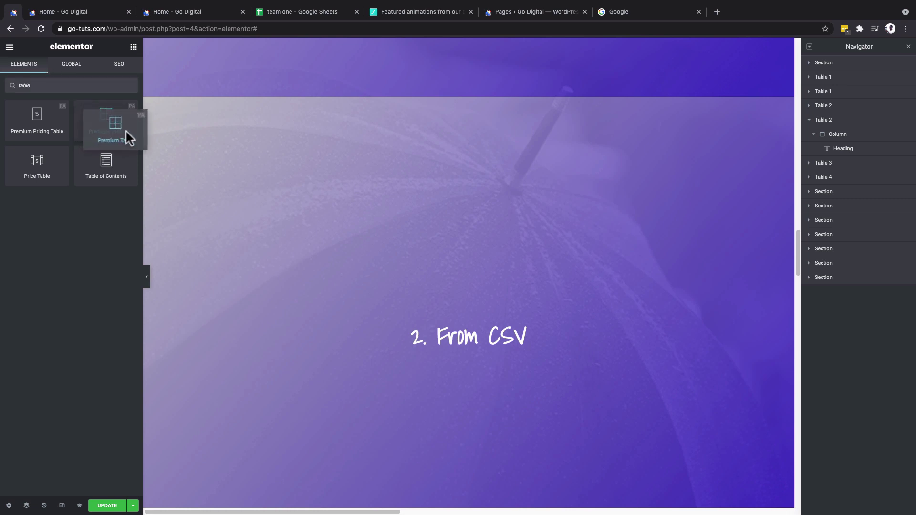
{"action": "left_click_drag", "start_coordinate": [126, 132], "coordinate": [449, 346]}
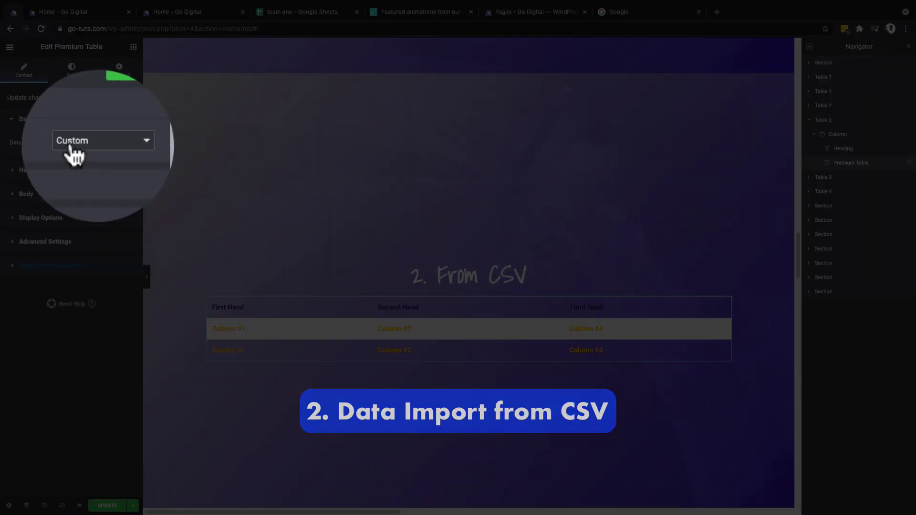
{"action": "left_click", "coordinate": [83, 143]}
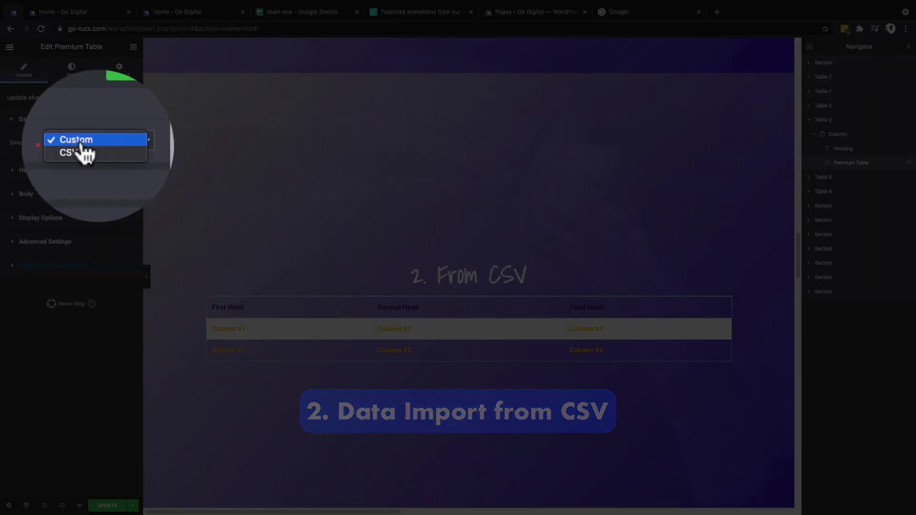
{"action": "left_click", "coordinate": [88, 155]}
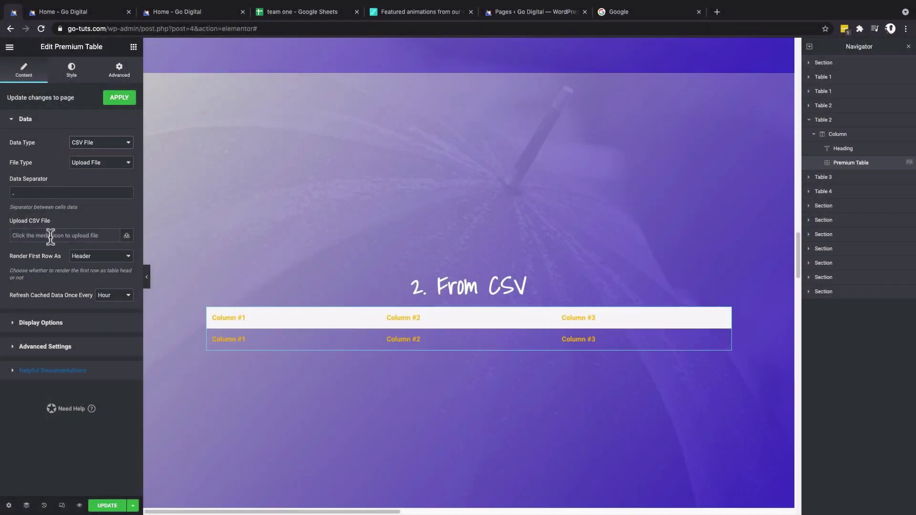
{"action": "left_click", "coordinate": [83, 167]}
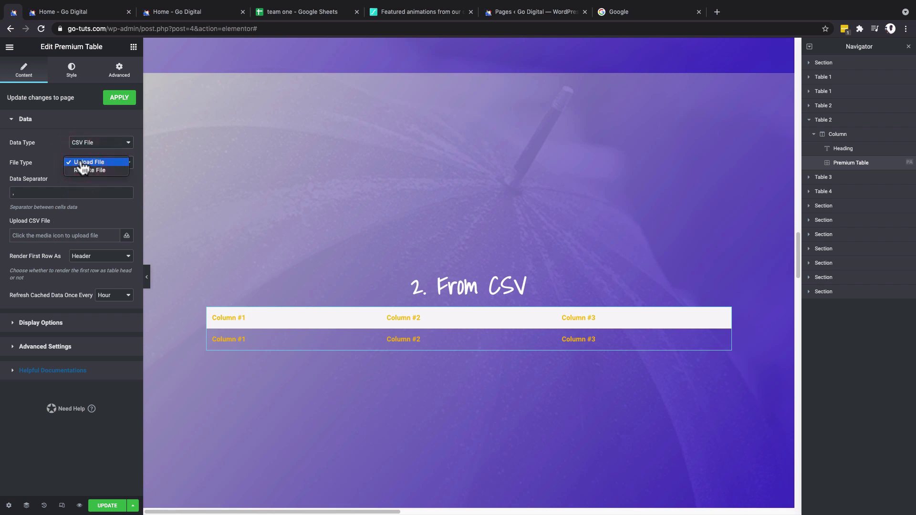
{"action": "left_click", "coordinate": [82, 163]}
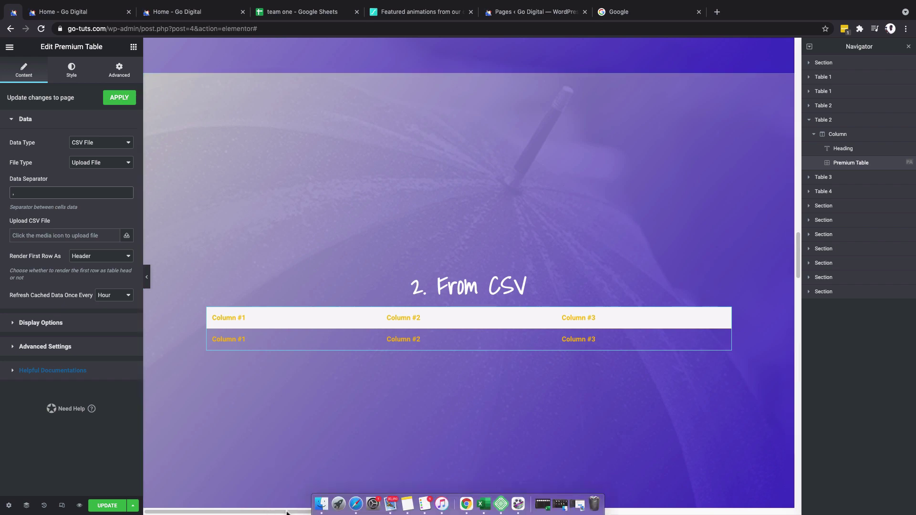
Step: Open data table13.csv from the Downloads folder in Excel and auto-fit the columns to their contents
{"action": "left_click", "coordinate": [319, 510]}
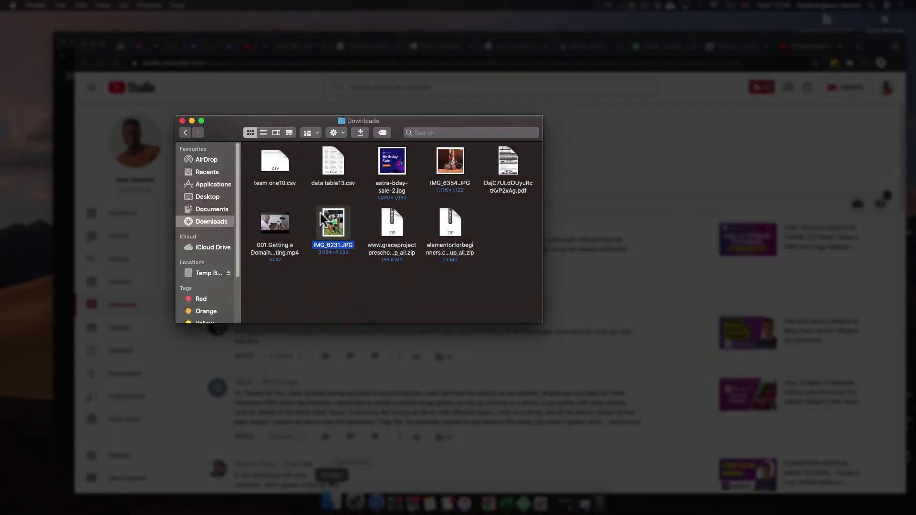
{"action": "left_click", "coordinate": [324, 190]}
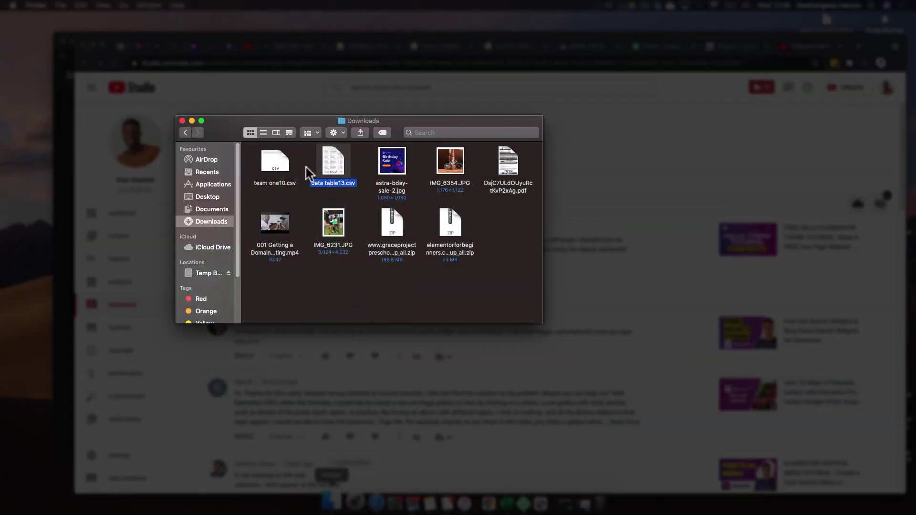
{"action": "right_click", "coordinate": [334, 184]}
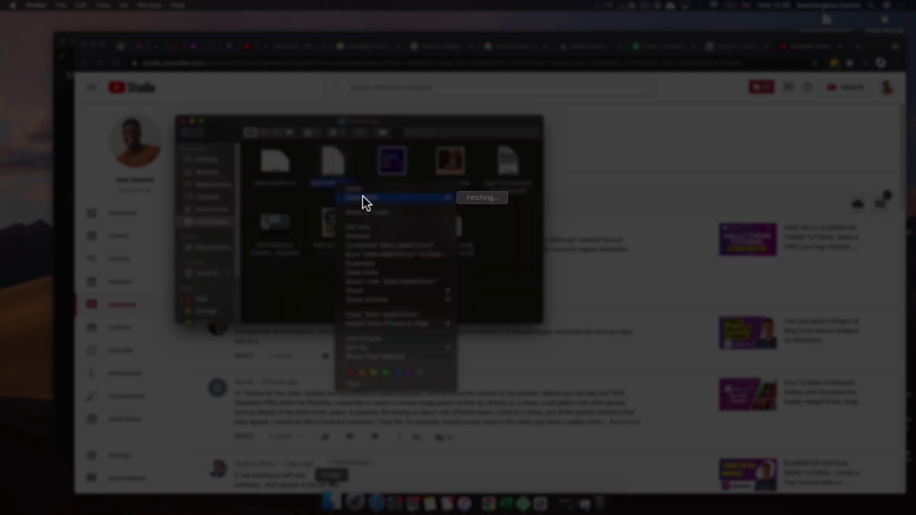
{"action": "mouse_move", "coordinate": [363, 197]}
{"action": "left_click", "coordinate": [494, 198]}
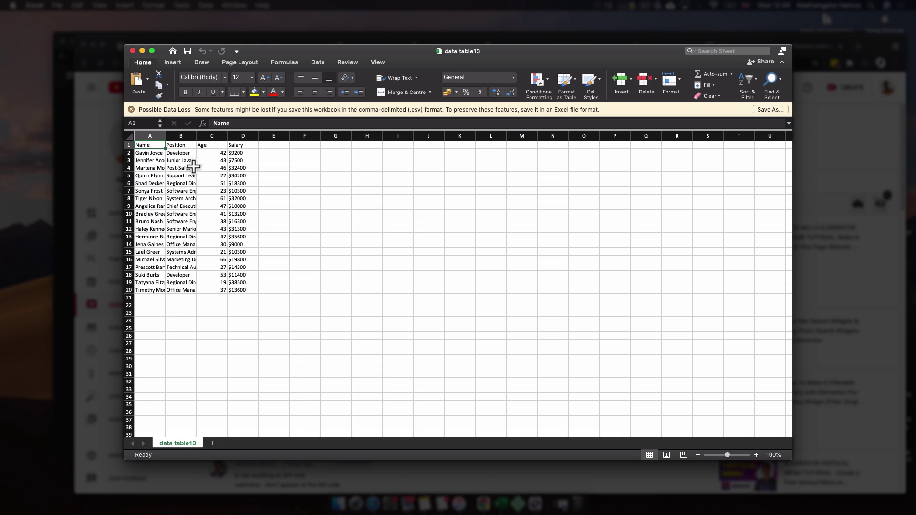
{"action": "double_click", "coordinate": [165, 140]}
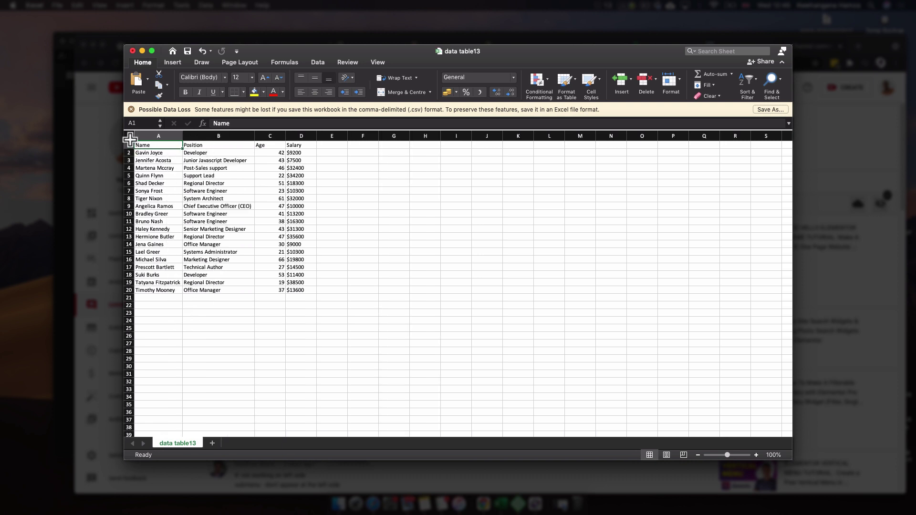
Step: Examine the sheet's header row and the position and salary entries below it
{"action": "left_click", "coordinate": [128, 145]}
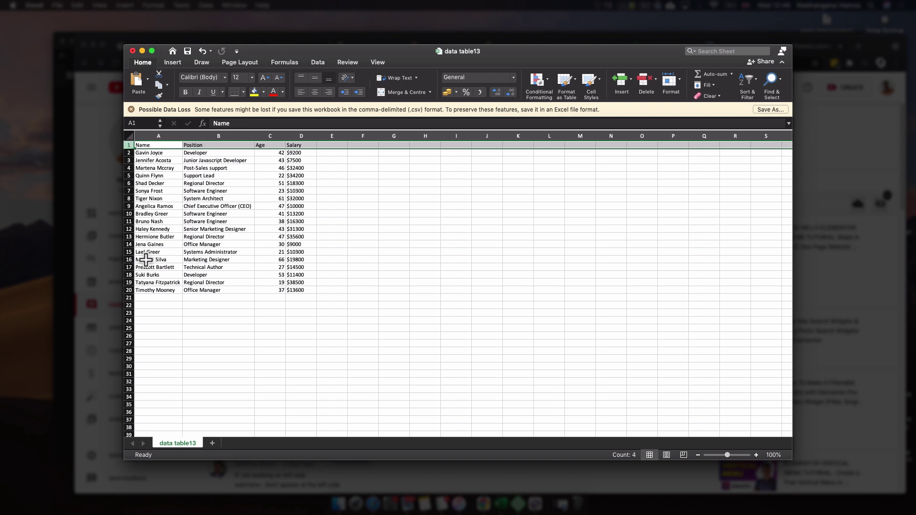
{"action": "left_click", "coordinate": [198, 276]}
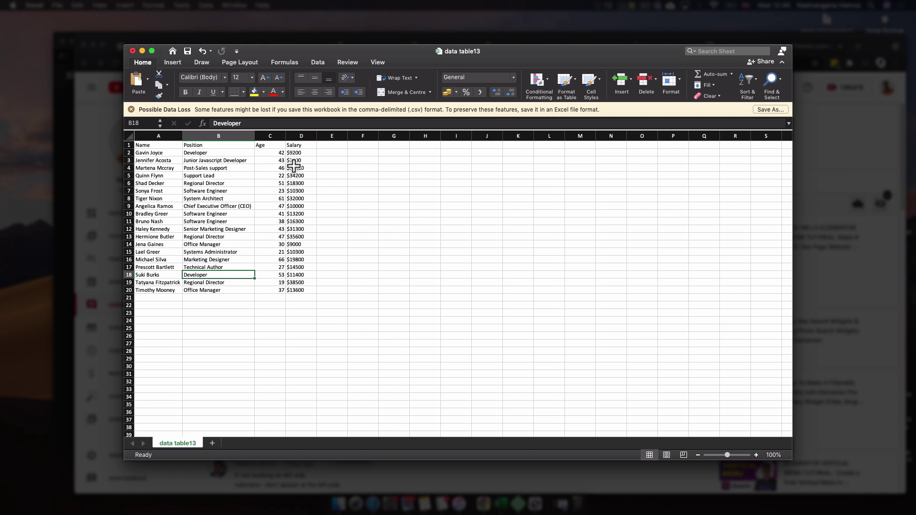
{"action": "double_click", "coordinate": [296, 291]}
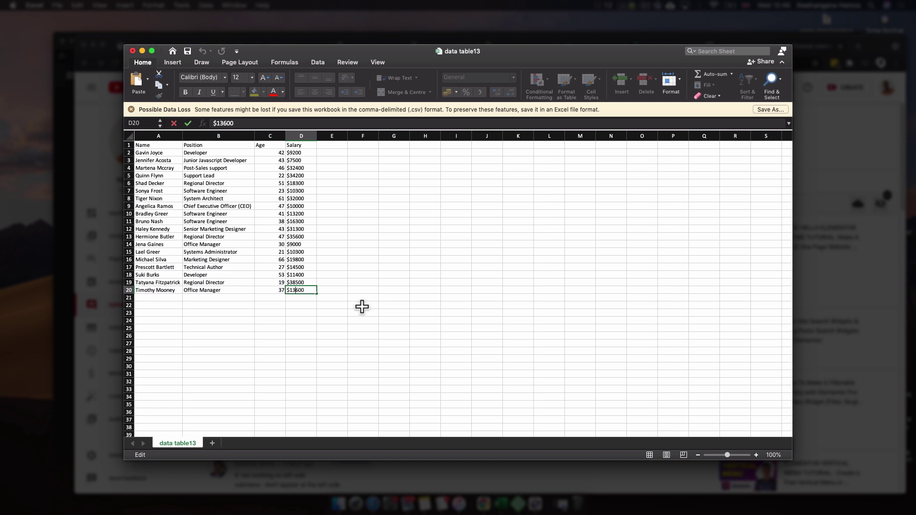
{"action": "left_click", "coordinate": [300, 303]}
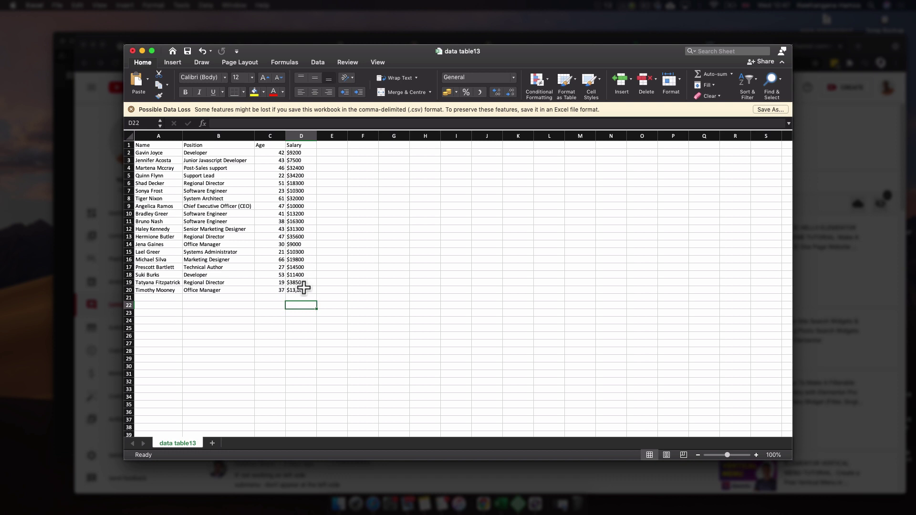
{"action": "left_click", "coordinate": [306, 321]}
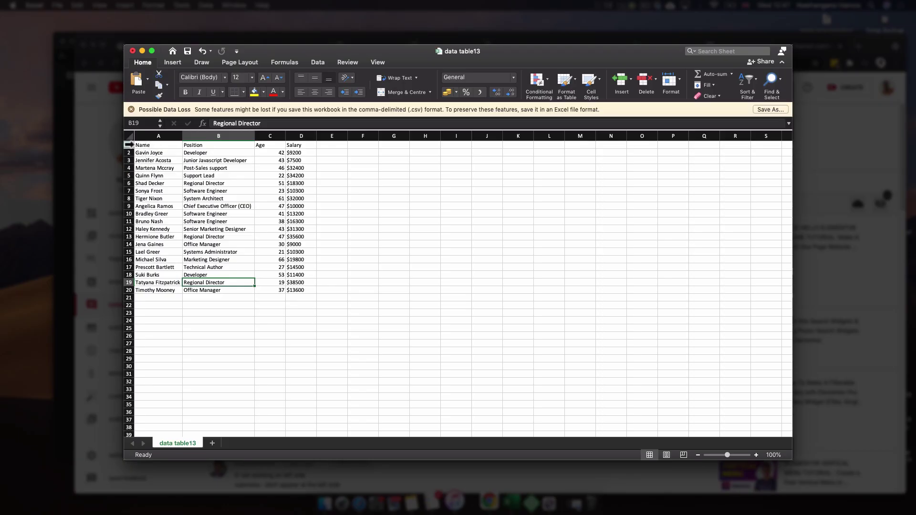
{"action": "left_click", "coordinate": [128, 144]}
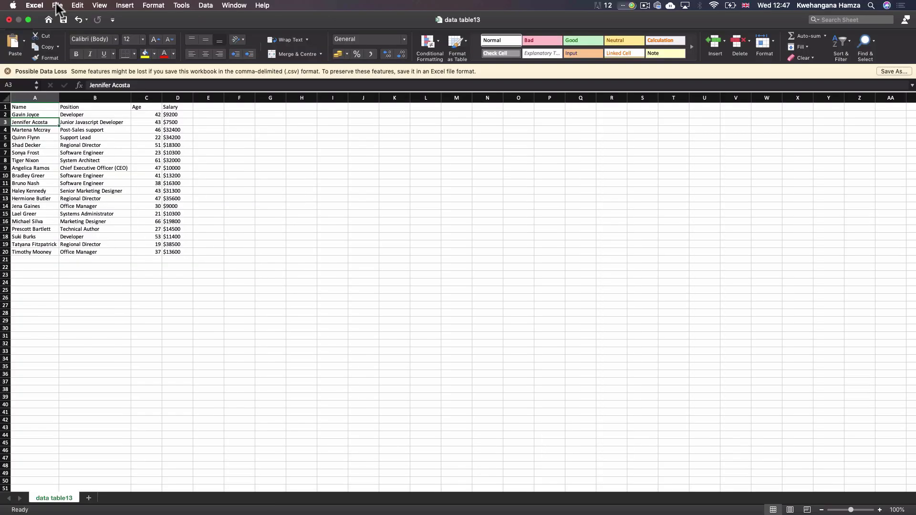
Step: Save the workbook as "data table13" in Downloads in the Comma-separated Values (.csv) format
{"action": "left_click", "coordinate": [57, 5]}
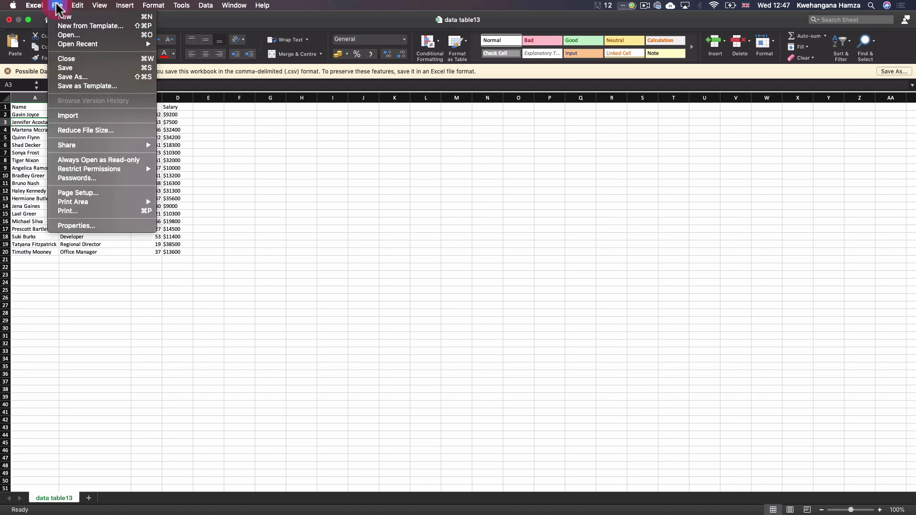
{"action": "left_click", "coordinate": [98, 78]}
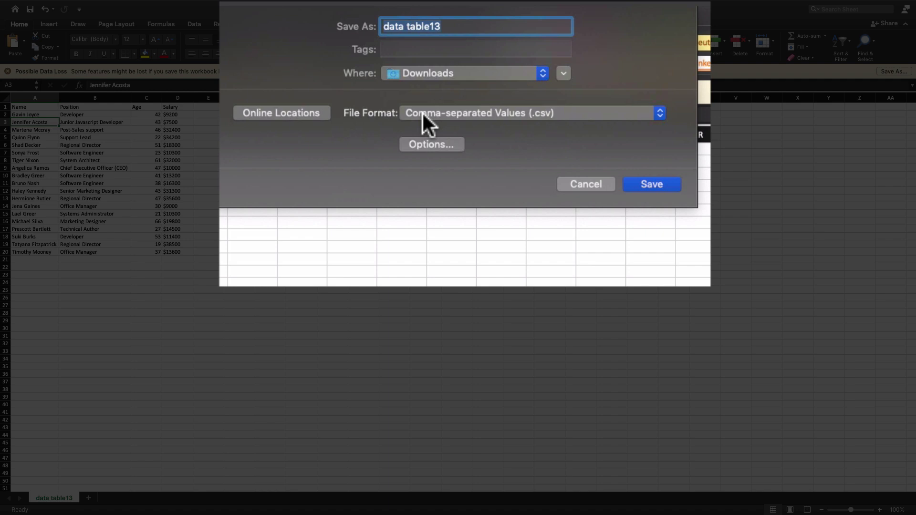
{"action": "left_click", "coordinate": [425, 87]}
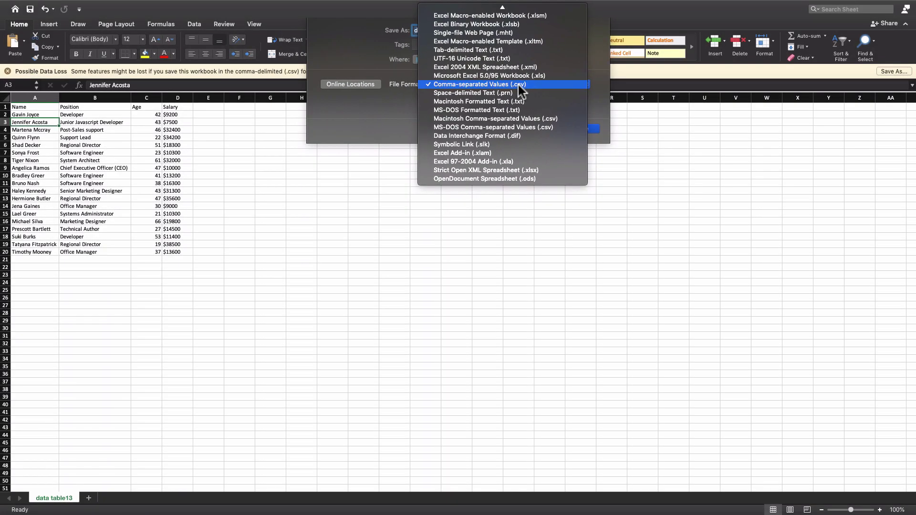
{"action": "left_click", "coordinate": [519, 85]}
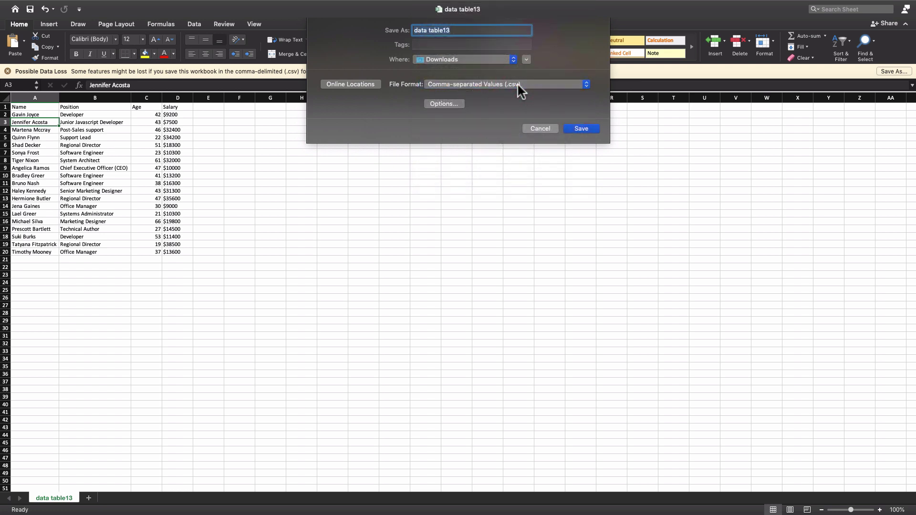
{"action": "left_click", "coordinate": [581, 129]}
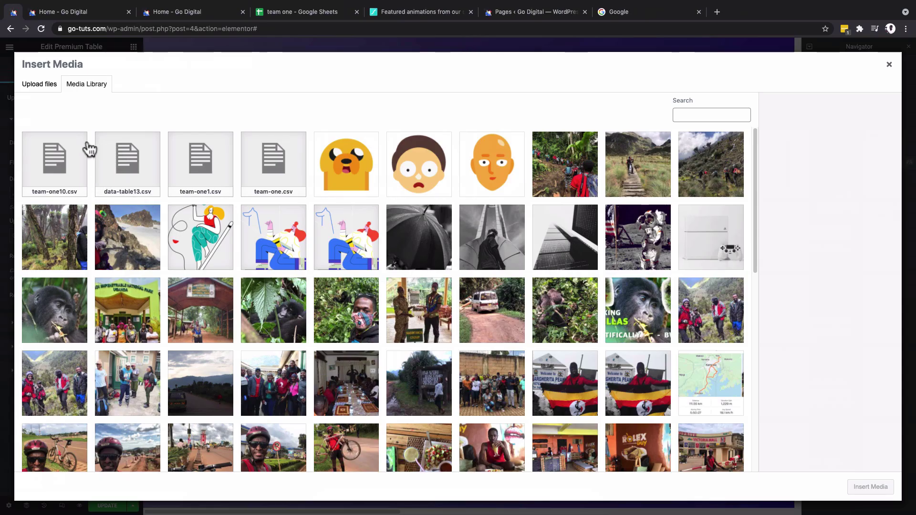
Step: In the Elementor editor, insert data-table13.csv from the media library into the new table and render its first row as Header
{"action": "left_click", "coordinate": [122, 180]}
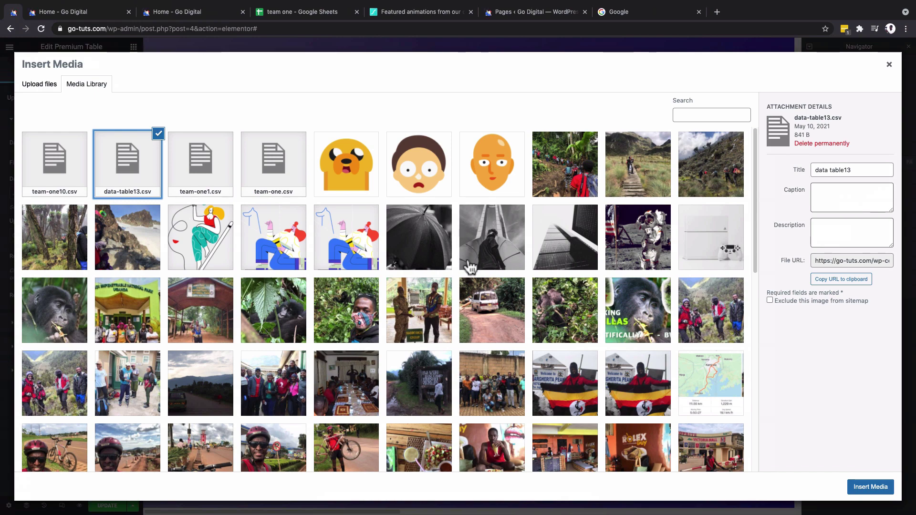
{"action": "left_click", "coordinate": [865, 488]}
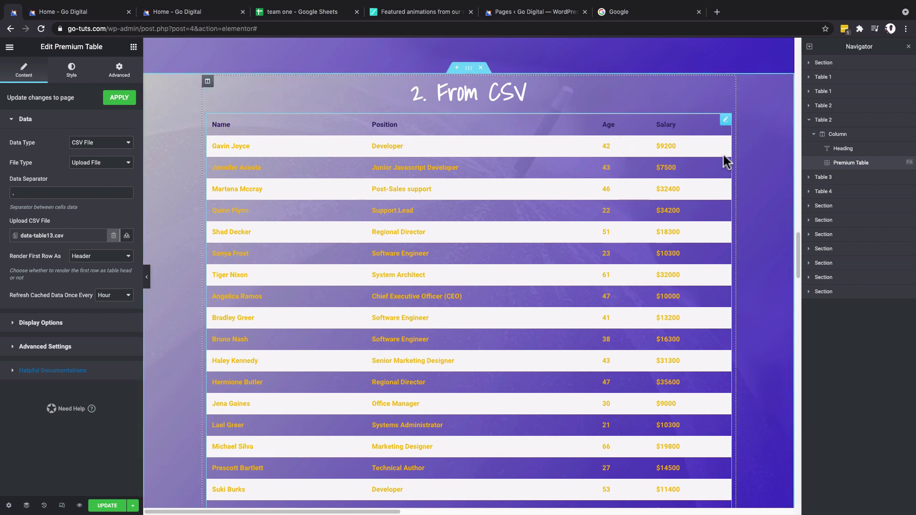
{"action": "scroll", "coordinate": [717, 339], "scroll_direction": "down", "scroll_amount": 1}
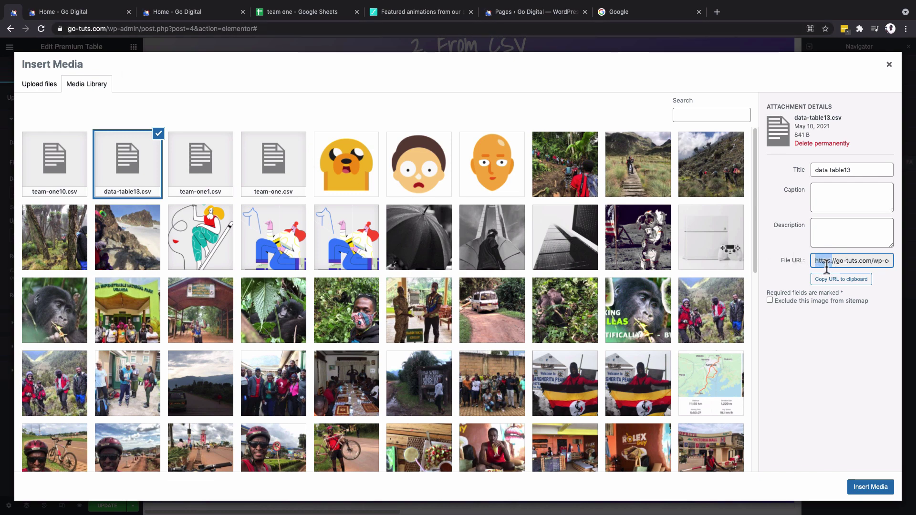
{"action": "left_click", "coordinate": [890, 65]}
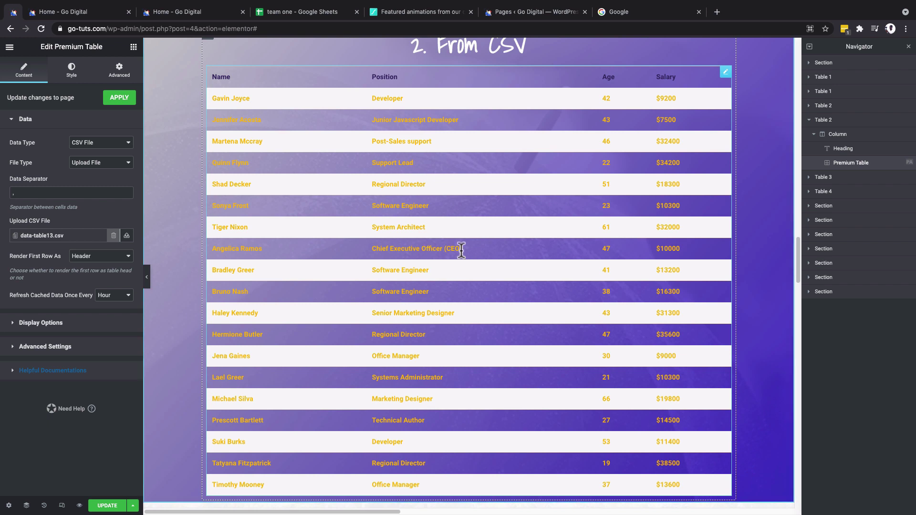
{"action": "scroll", "coordinate": [461, 250], "scroll_direction": "up", "scroll_amount": 1}
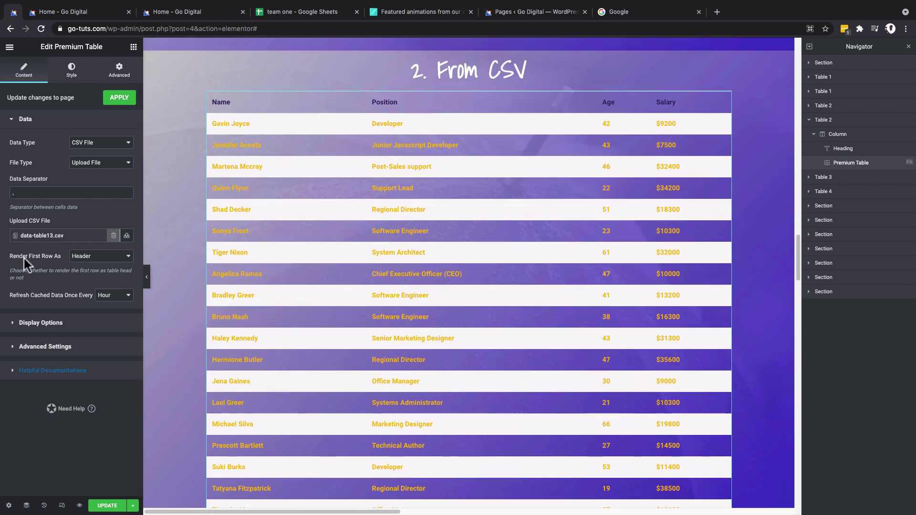
{"action": "left_click", "coordinate": [101, 259]}
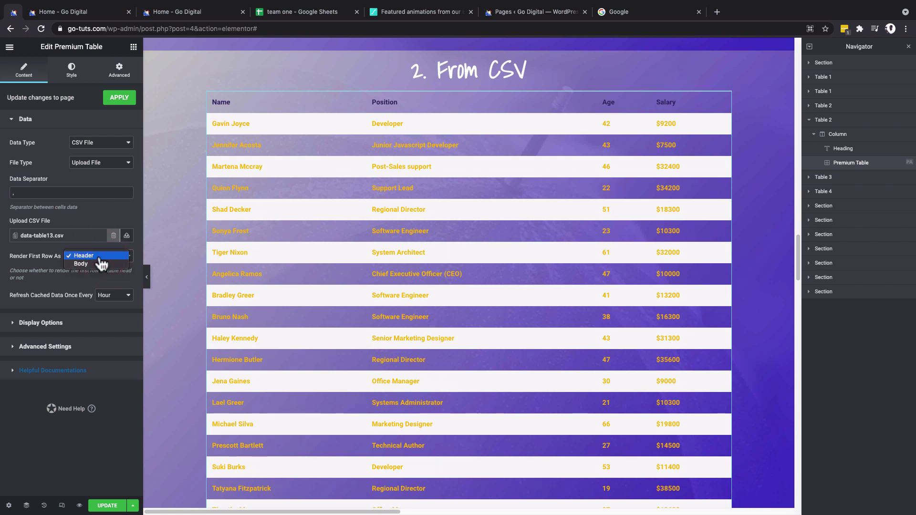
{"action": "left_click", "coordinate": [99, 257]}
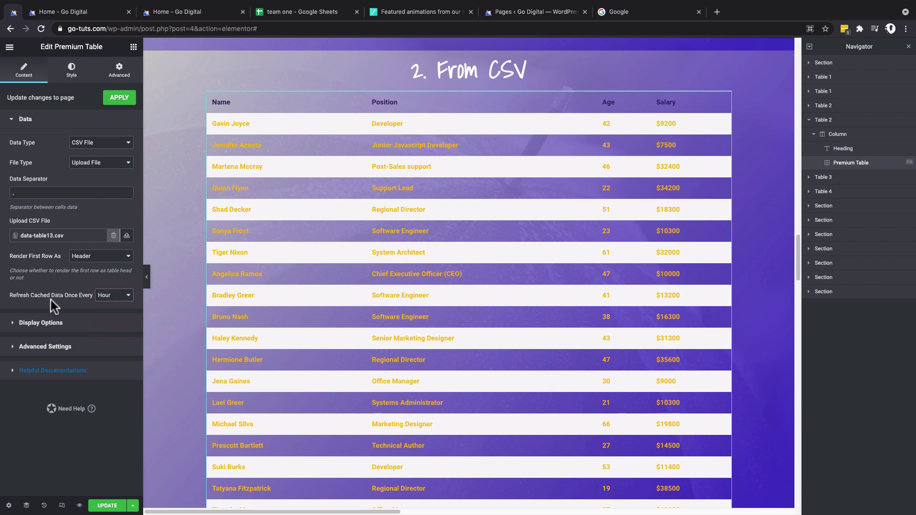
Step: In the table's display options, try the Fixed layout, return it to Auto, and set the table width to 100%
{"action": "left_click", "coordinate": [46, 323]}
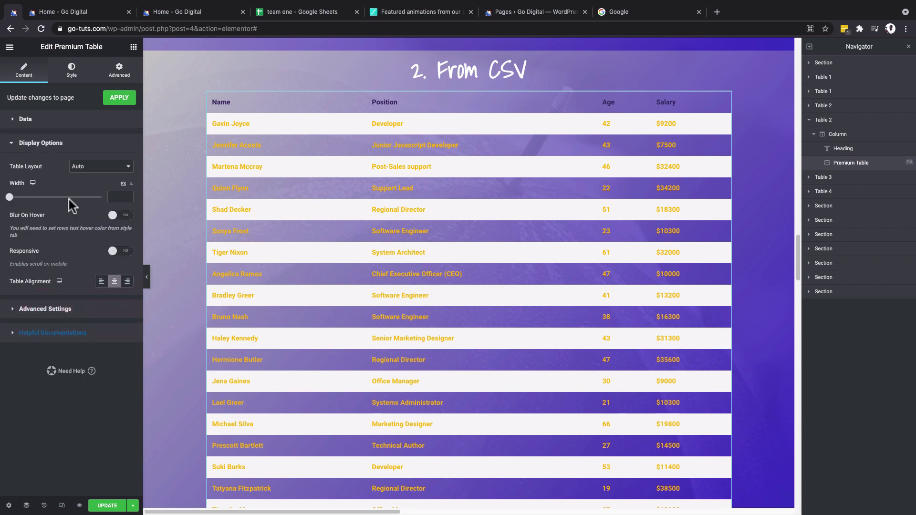
{"action": "left_click", "coordinate": [109, 172]}
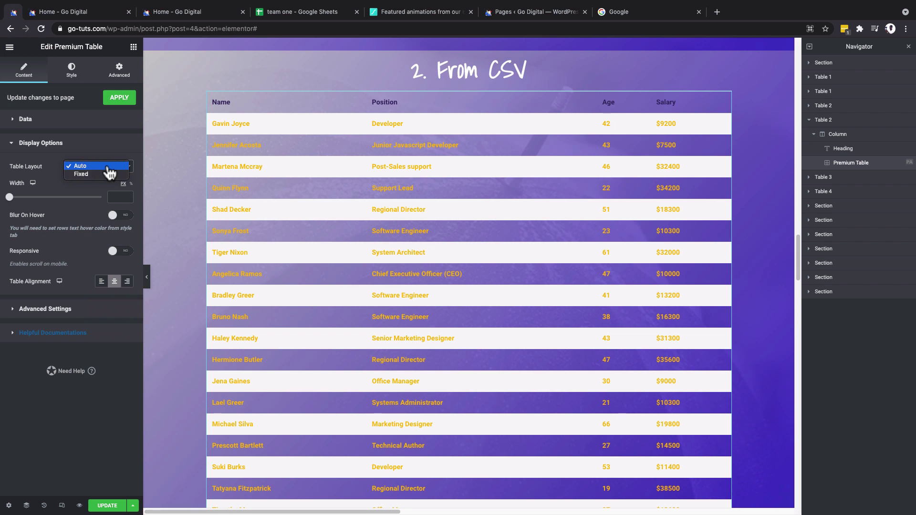
{"action": "left_click", "coordinate": [88, 174]}
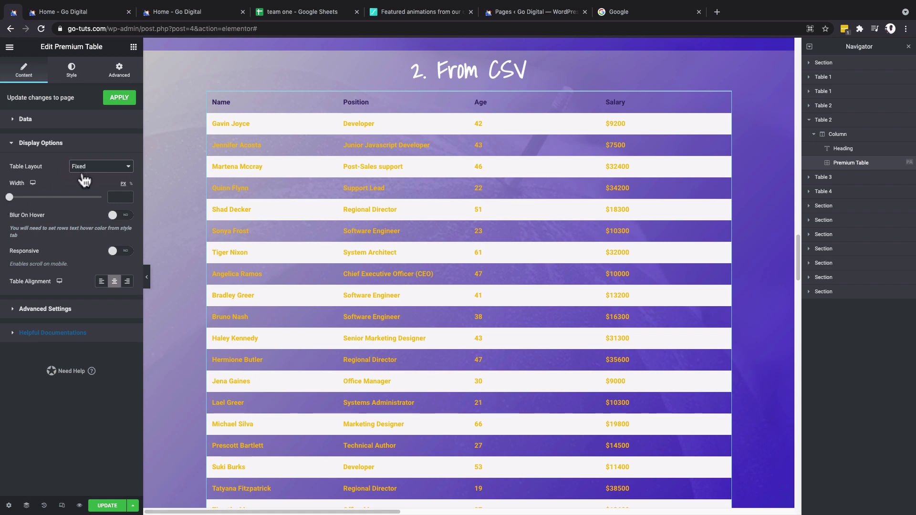
{"action": "left_click_drag", "start_coordinate": [10, 197], "coordinate": [83, 197]}
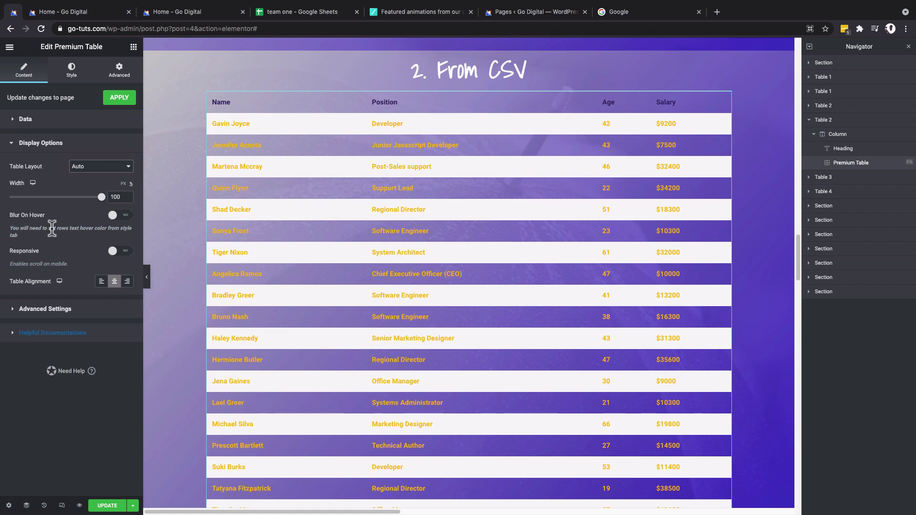
Step: Make the table responsive and check its horizontal scrolling in the mobile preview
{"action": "scroll", "coordinate": [391, 204], "scroll_direction": "down", "scroll_amount": 2}
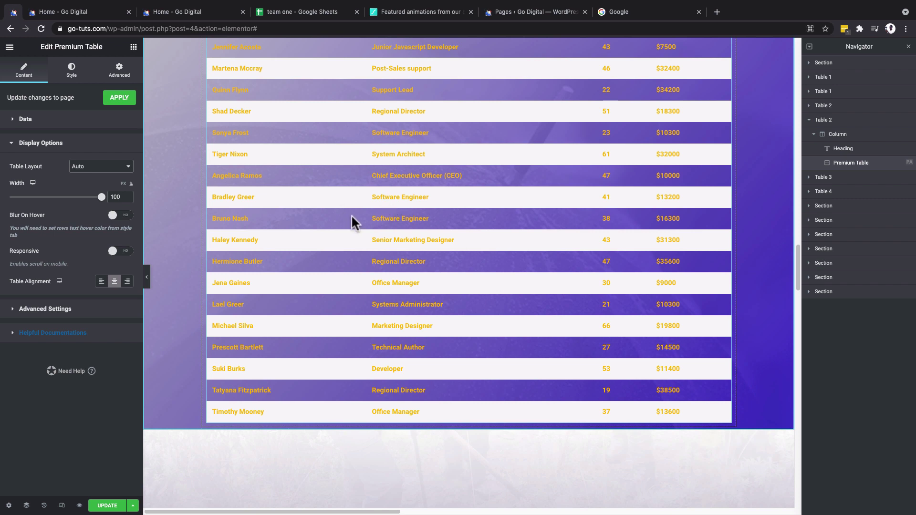
{"action": "left_click", "coordinate": [127, 252]}
{"action": "left_click", "coordinate": [61, 505]}
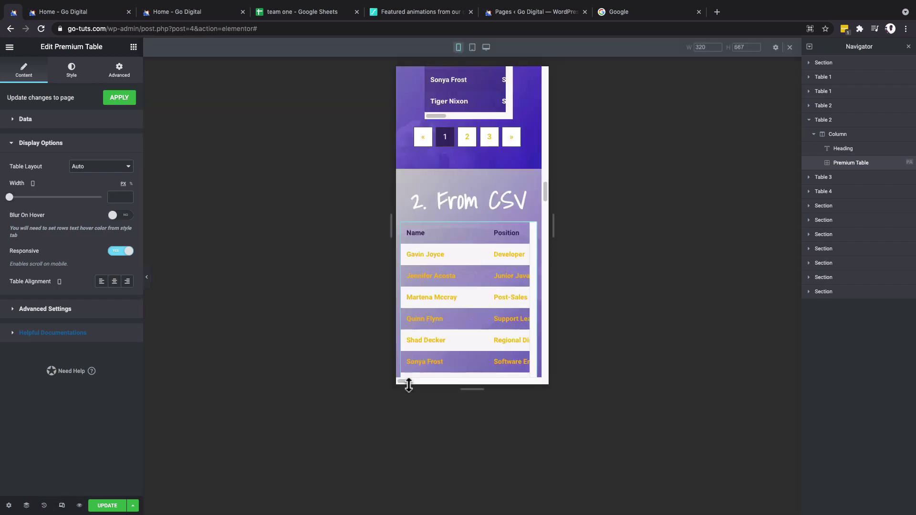
{"action": "scroll", "coordinate": [452, 295], "scroll_direction": "down", "scroll_amount": 5}
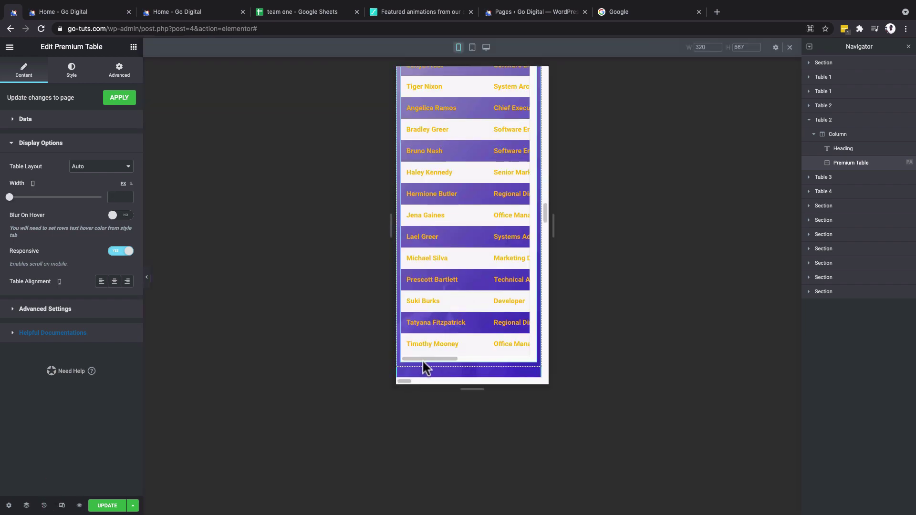
{"action": "left_click_drag", "start_coordinate": [425, 357], "coordinate": [453, 360]}
{"action": "left_click_drag", "start_coordinate": [453, 360], "coordinate": [457, 360]}
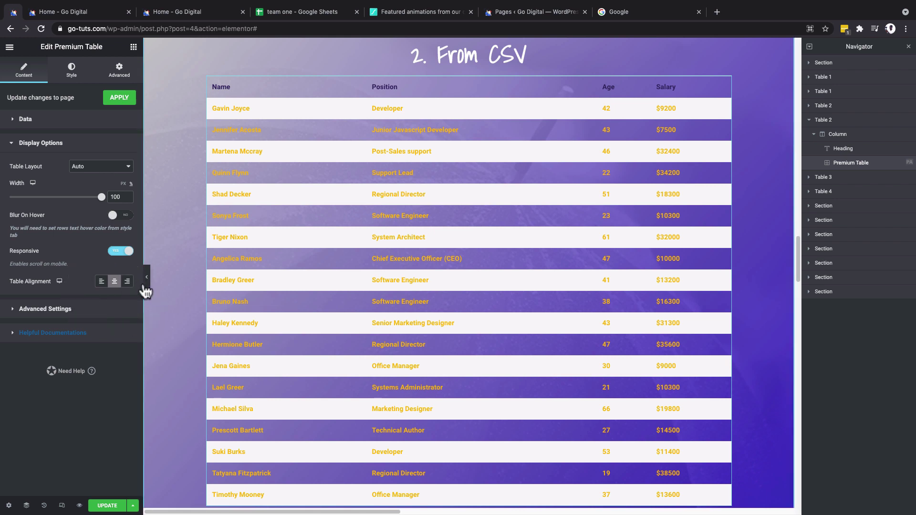
Step: Enable search for the table in the advanced settings and set the search alignment to left
{"action": "left_click", "coordinate": [64, 309]}
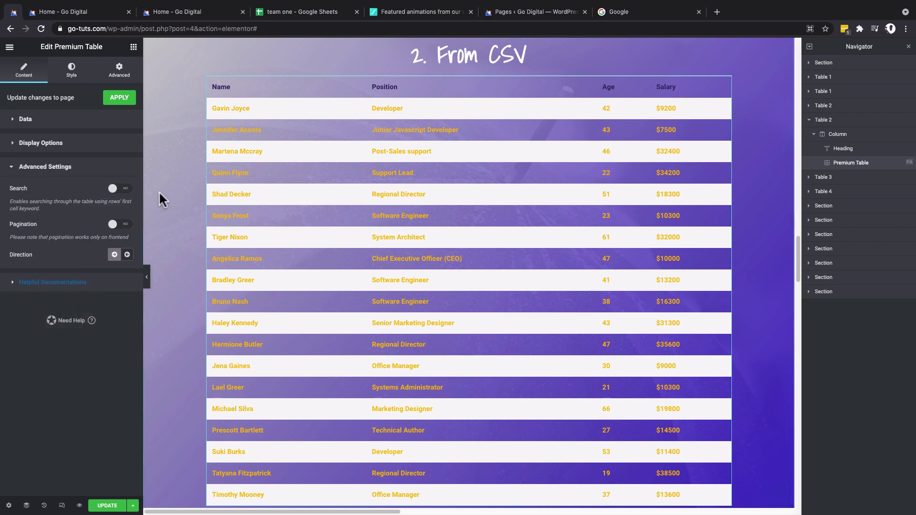
{"action": "left_click", "coordinate": [119, 188]}
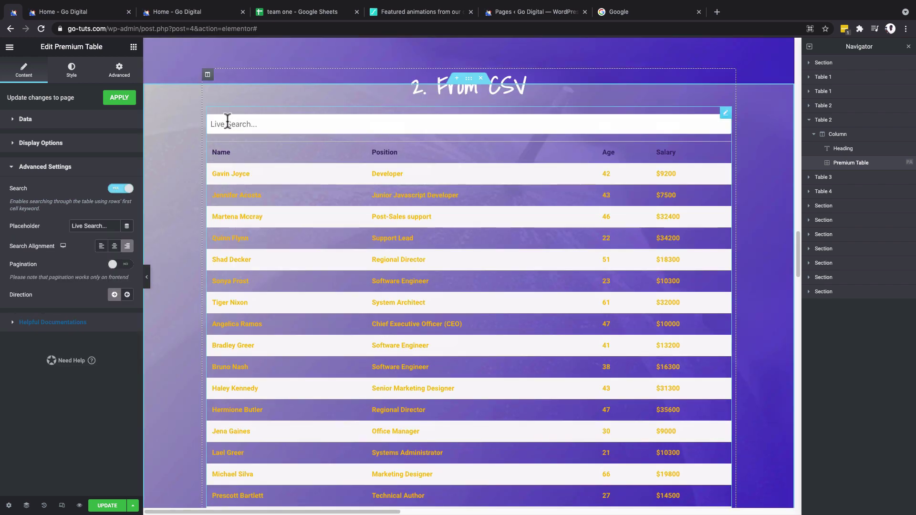
{"action": "left_click", "coordinate": [101, 246]}
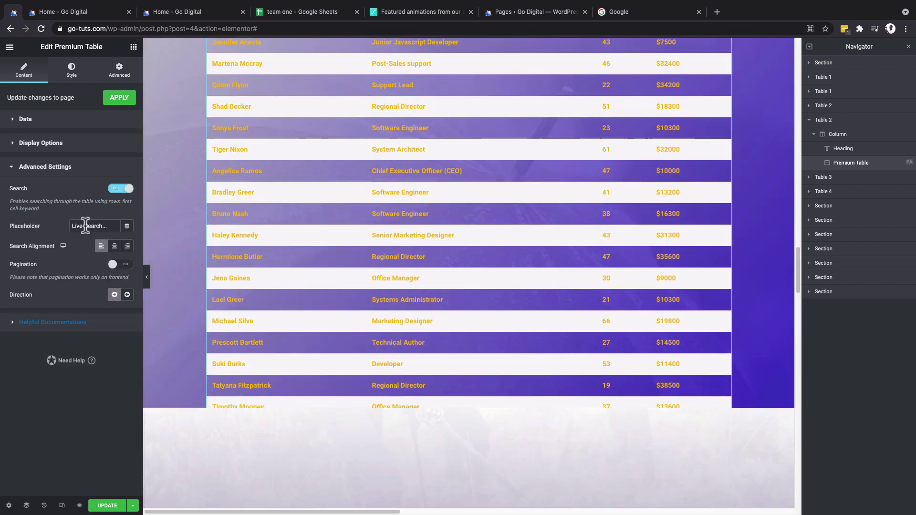
Step: Enable pagination for the table with 7 rows per page
{"action": "left_click", "coordinate": [120, 263]}
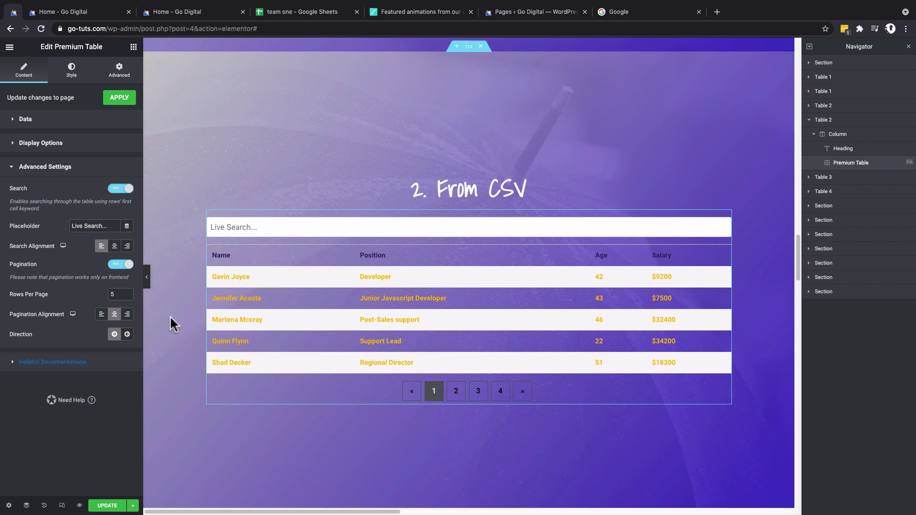
{"action": "left_click_drag", "start_coordinate": [117, 294], "coordinate": [99, 294]}
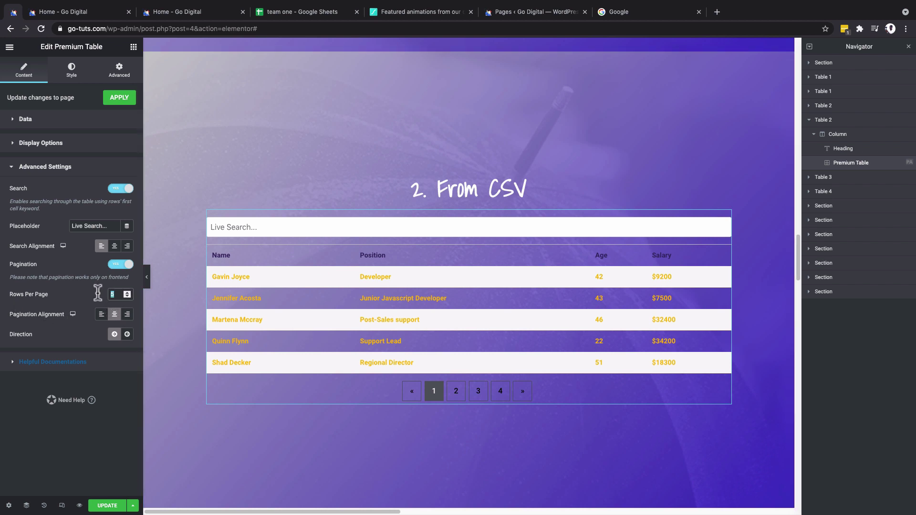
{"action": "type", "text": "7"}
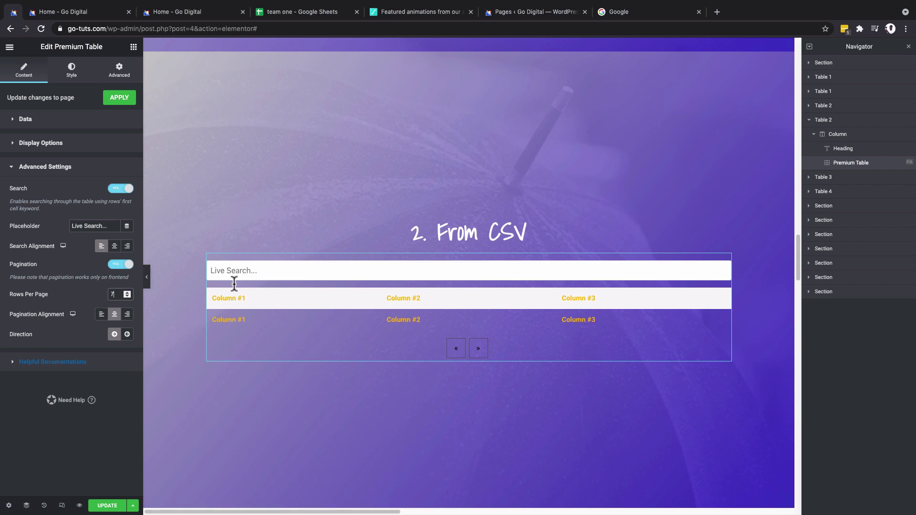
Step: Compare the new CSV table with the styled CSV table above it, looking at the header, rows, search field and pagination
{"action": "scroll", "coordinate": [371, 190], "scroll_direction": "up", "scroll_amount": 4}
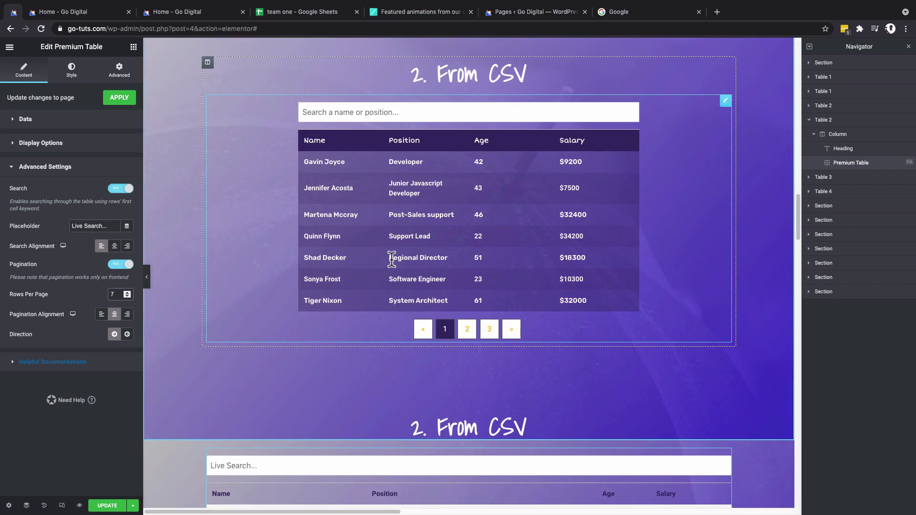
{"action": "scroll", "coordinate": [391, 260], "scroll_direction": "down", "scroll_amount": 5}
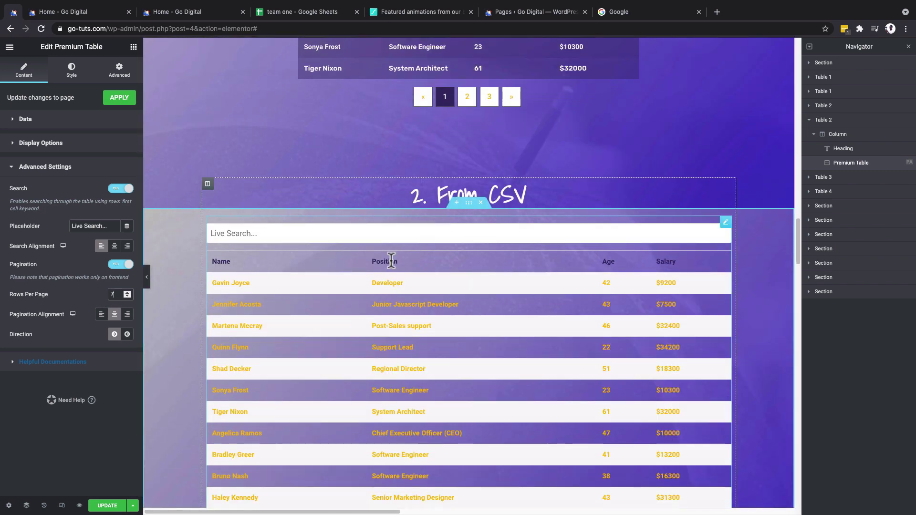
{"action": "scroll", "coordinate": [392, 261], "scroll_direction": "up", "scroll_amount": 5}
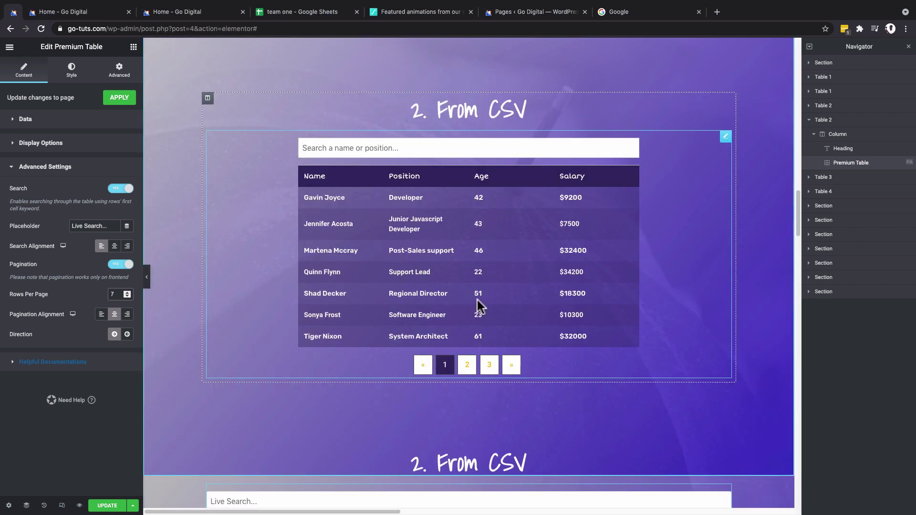
{"action": "scroll", "coordinate": [477, 299], "scroll_direction": "down", "scroll_amount": 3}
{"action": "scroll", "coordinate": [477, 299], "scroll_direction": "up", "scroll_amount": 3}
{"action": "scroll", "coordinate": [473, 299], "scroll_direction": "down", "scroll_amount": 4}
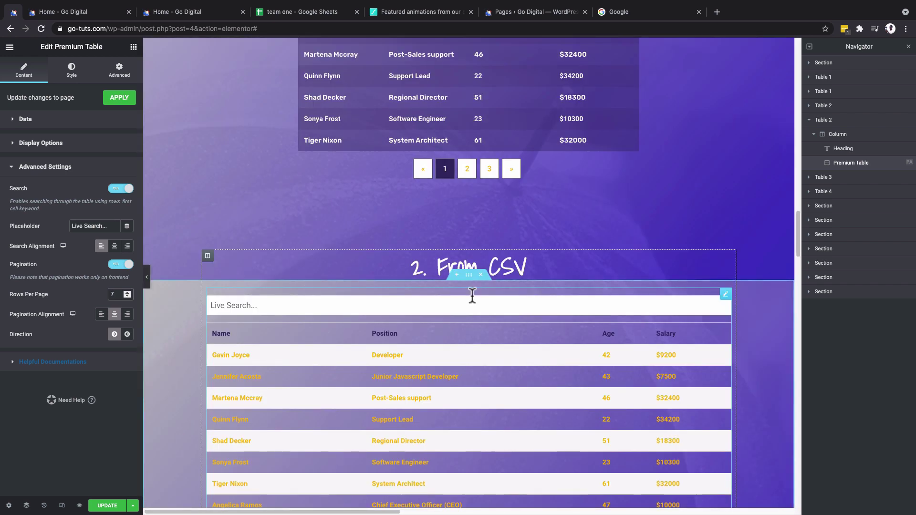
{"action": "scroll", "coordinate": [470, 298], "scroll_direction": "down", "scroll_amount": 1}
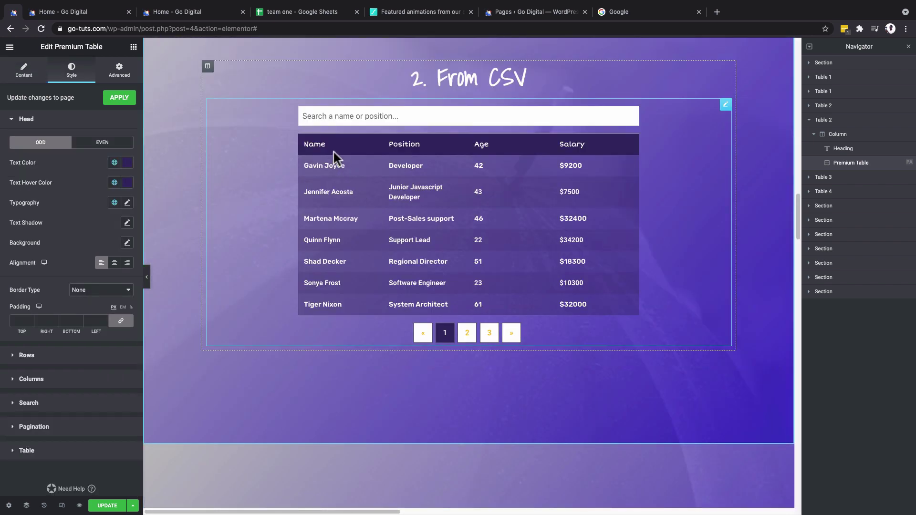
{"action": "scroll", "coordinate": [344, 282], "scroll_direction": "down", "scroll_amount": 2}
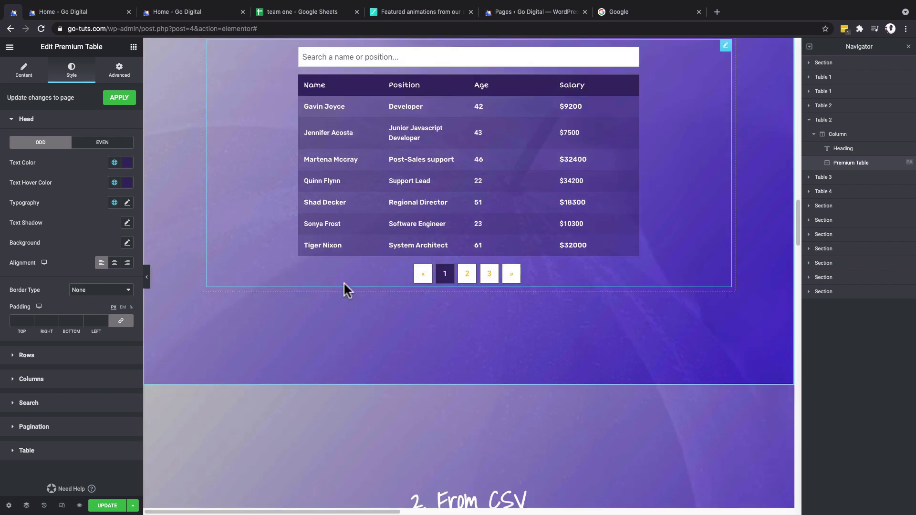
{"action": "scroll", "coordinate": [344, 282], "scroll_direction": "down", "scroll_amount": 7}
{"action": "scroll", "coordinate": [343, 279], "scroll_direction": "down", "scroll_amount": 1}
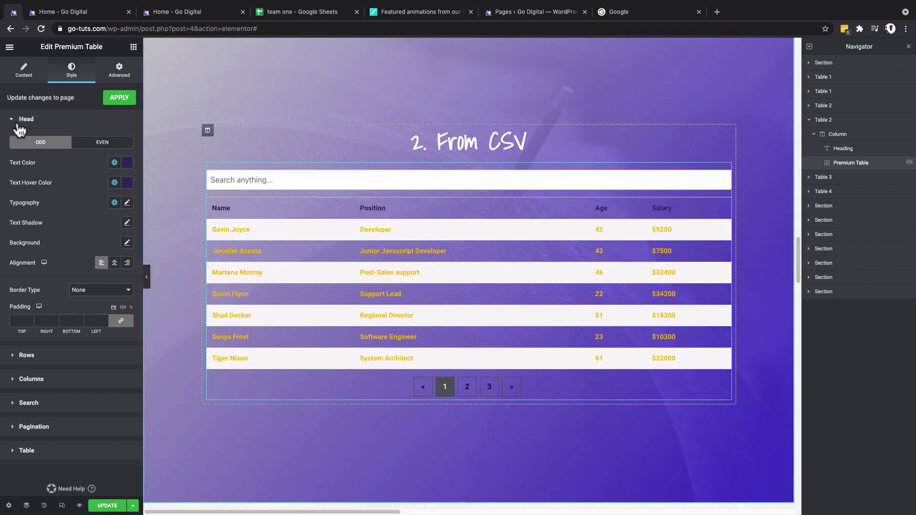
Step: Style the odd header cells with white (#FFFFFF) text and the Secondary global color for text on hover
{"action": "left_click", "coordinate": [128, 164]}
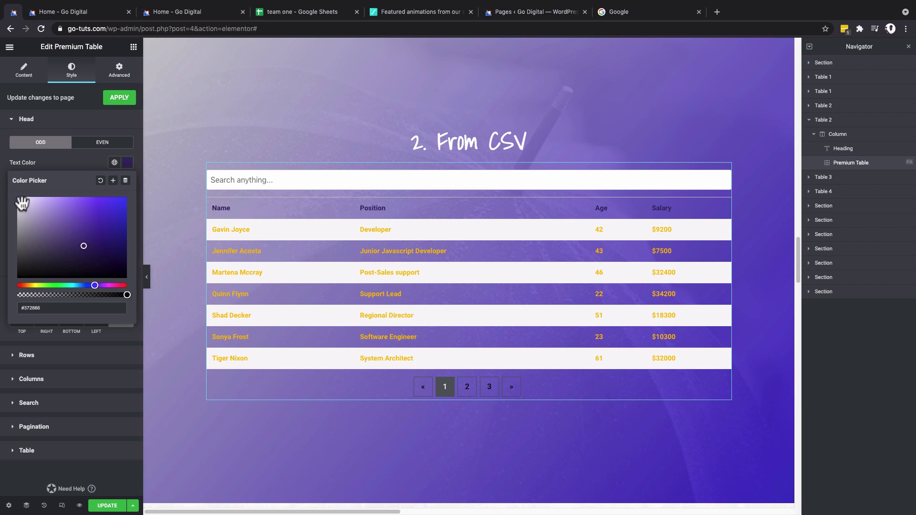
{"action": "left_click_drag", "start_coordinate": [22, 203], "coordinate": [8, 191]}
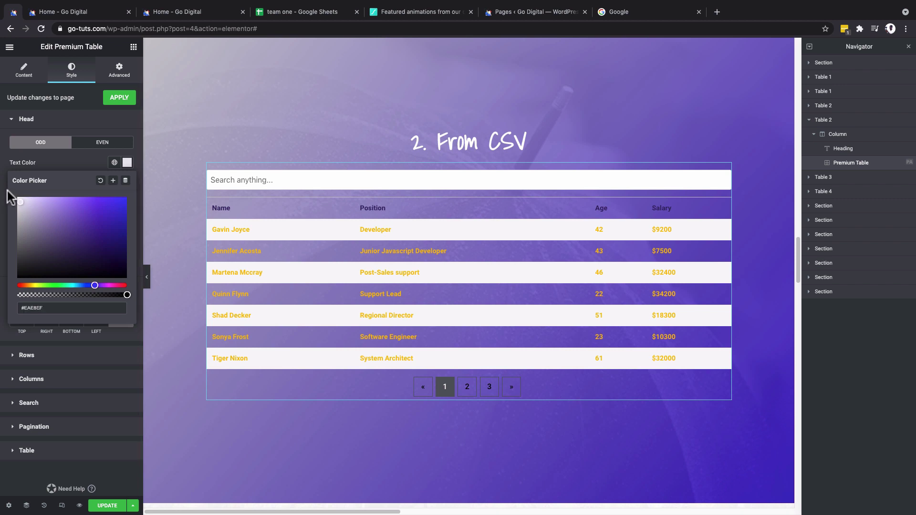
{"action": "left_click", "coordinate": [128, 164]}
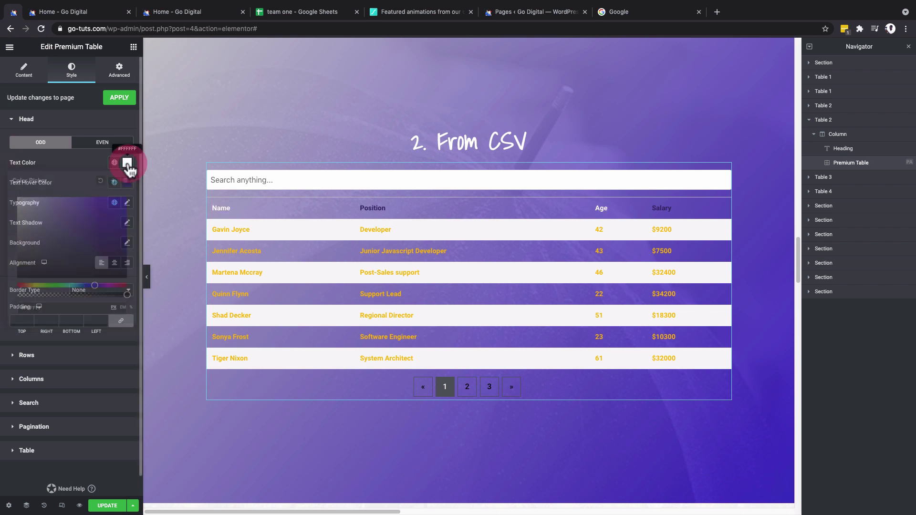
{"action": "left_click", "coordinate": [114, 182]}
{"action": "left_click", "coordinate": [65, 240]}
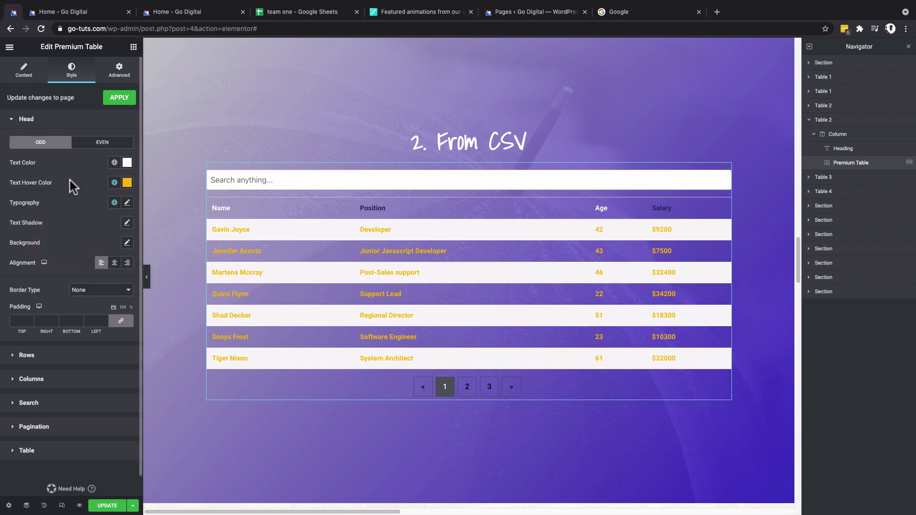
Step: Give the odd header cells a classic normal background in the Primary global color
{"action": "left_click", "coordinate": [127, 242]}
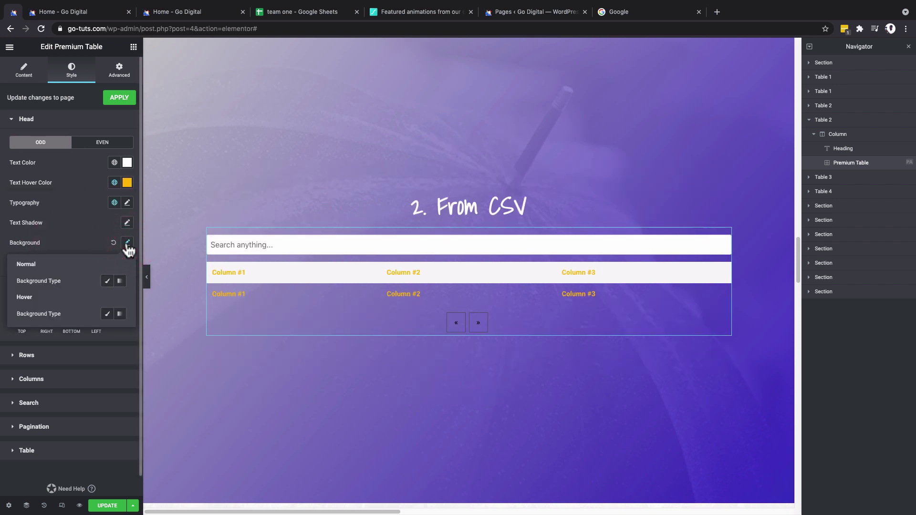
{"action": "left_click", "coordinate": [108, 281]}
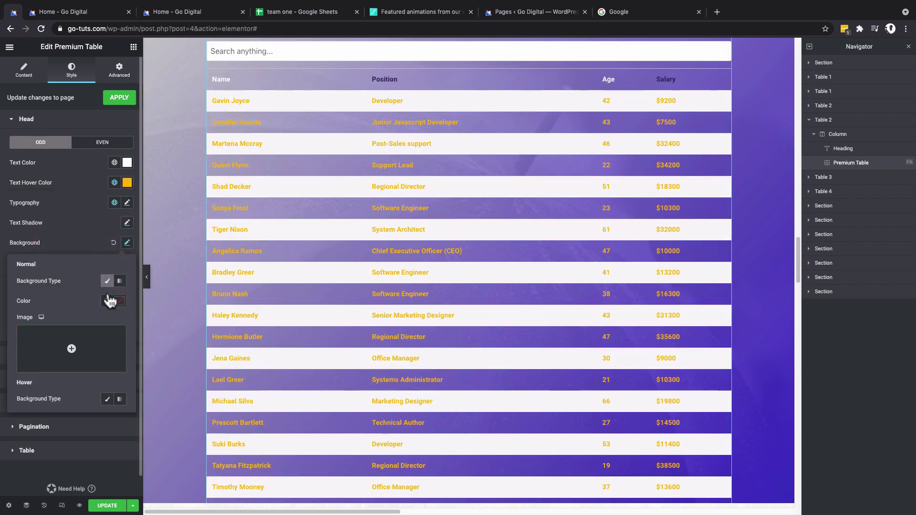
{"action": "left_click", "coordinate": [107, 301]}
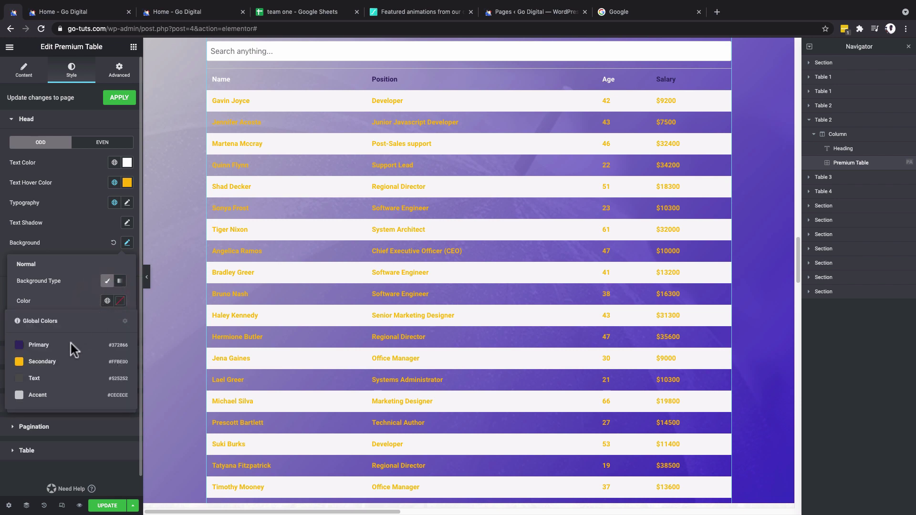
{"action": "left_click", "coordinate": [28, 344]}
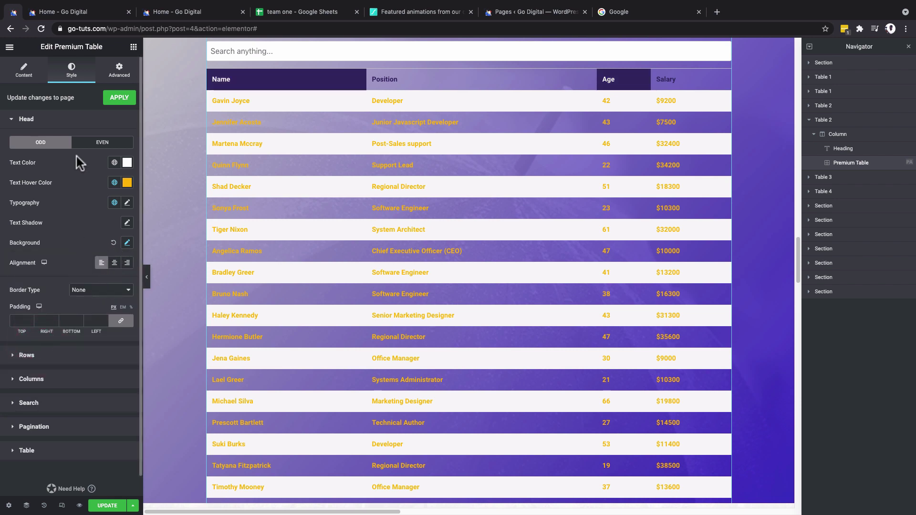
Step: Style the even header cells with white (#FFFFFF) text and the Secondary global color for text on hover
{"action": "left_click", "coordinate": [96, 147]}
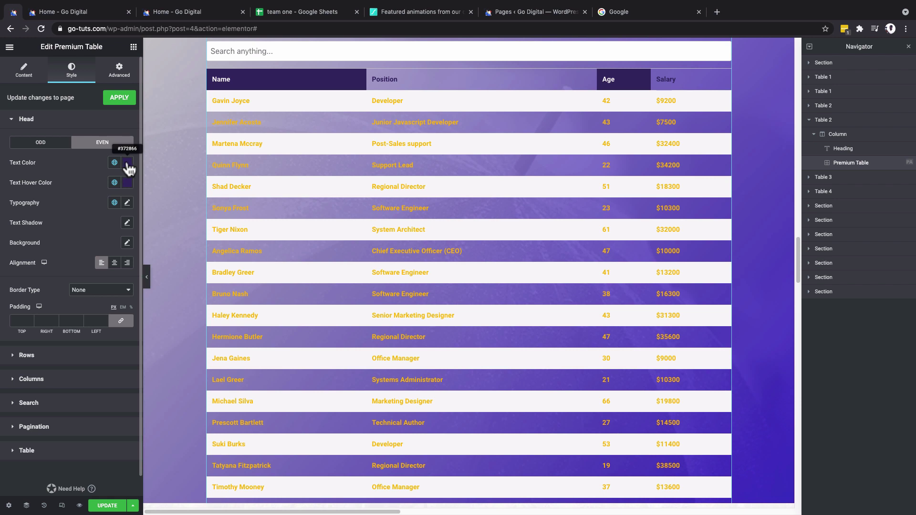
{"action": "left_click", "coordinate": [128, 164]}
{"action": "left_click_drag", "start_coordinate": [86, 198], "coordinate": [7, 196]}
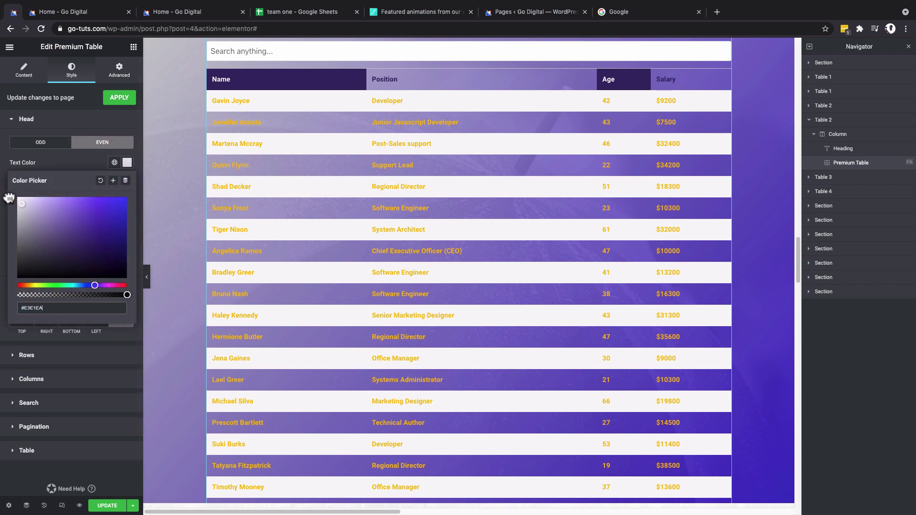
{"action": "left_click", "coordinate": [127, 165]}
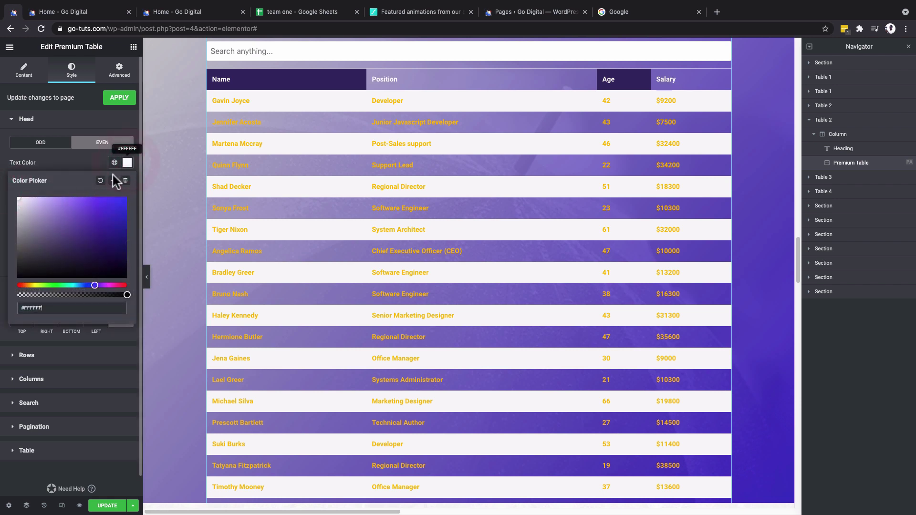
{"action": "left_click", "coordinate": [113, 185]}
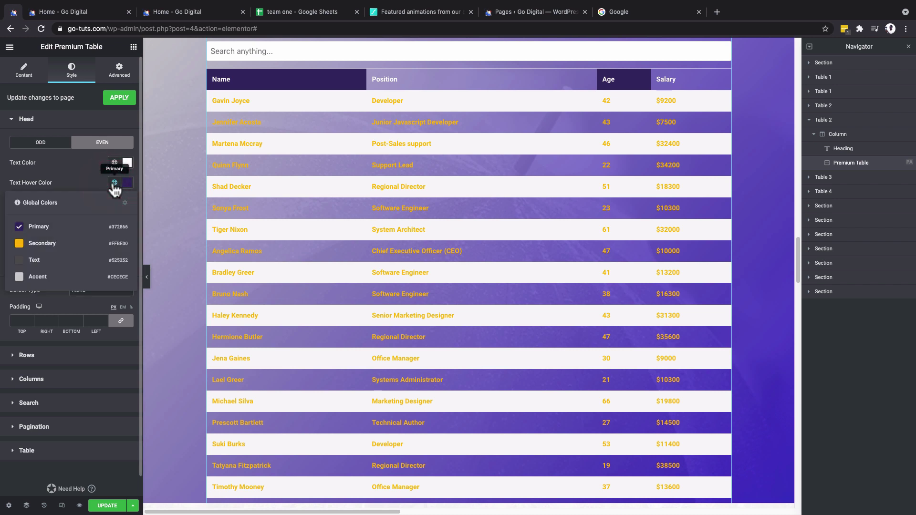
{"action": "left_click", "coordinate": [66, 244]}
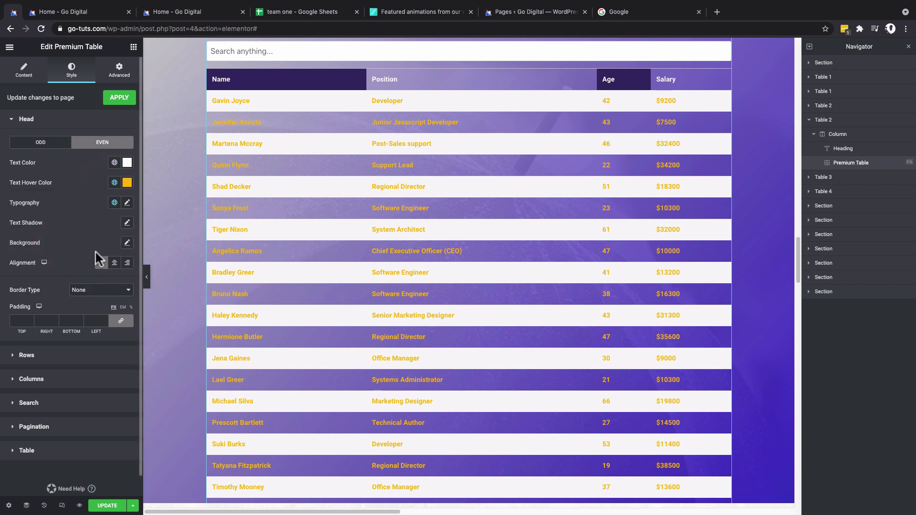
Step: Give the even header cells a classic normal background in the Primary global color
{"action": "left_click", "coordinate": [127, 243]}
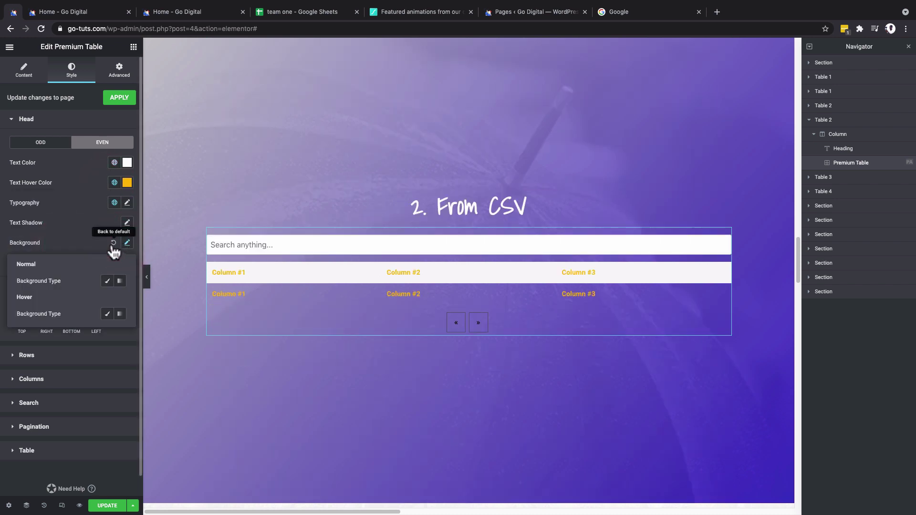
{"action": "left_click", "coordinate": [107, 281]}
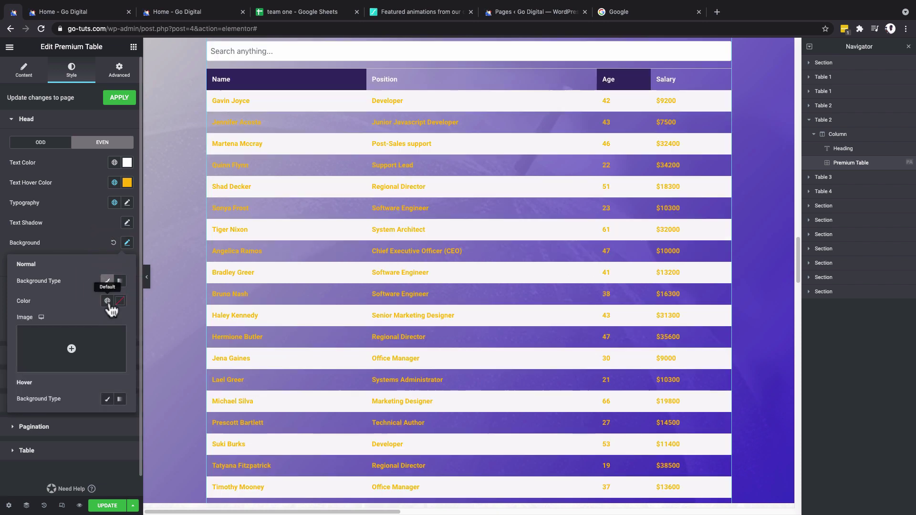
{"action": "left_click", "coordinate": [107, 300]}
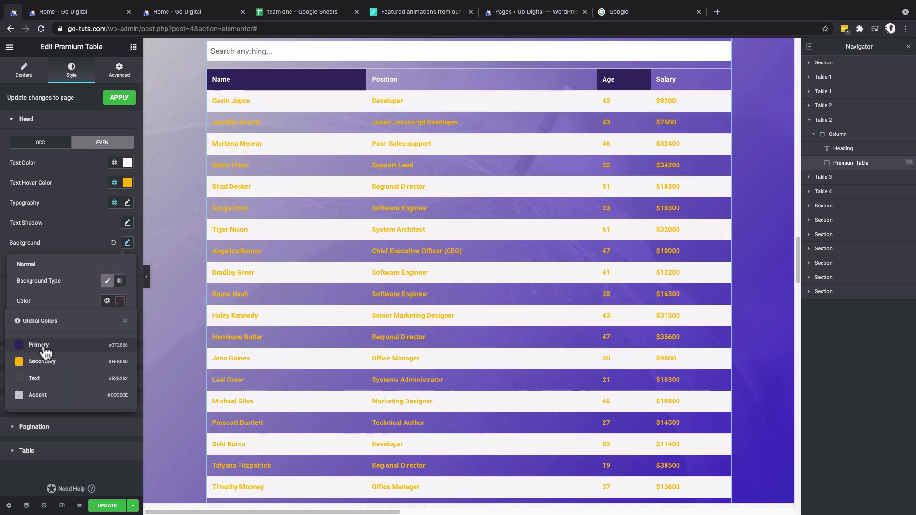
{"action": "left_click", "coordinate": [45, 349]}
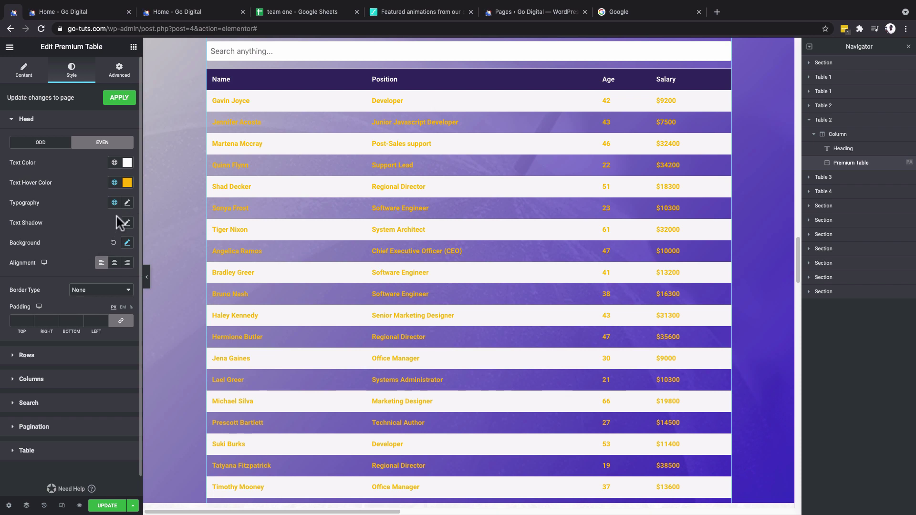
Step: Set the odd header cells' font family to Short Stack and compare the header with the finished table above
{"action": "left_click", "coordinate": [127, 203]}
{"action": "left_click", "coordinate": [101, 246]}
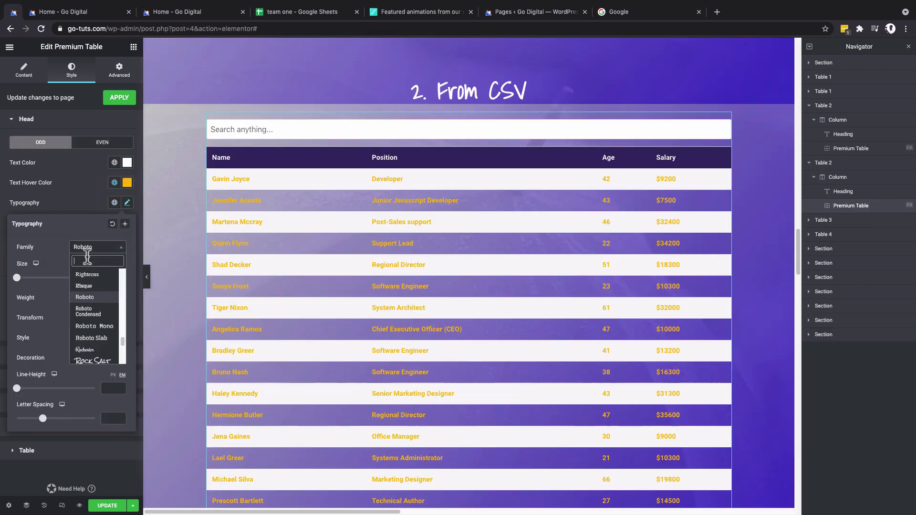
{"action": "type", "text": "sho"}
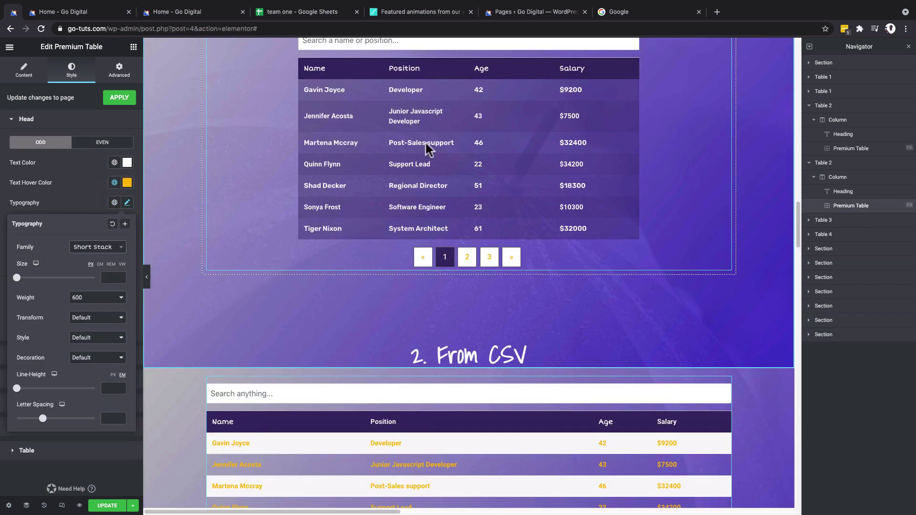
{"action": "scroll", "coordinate": [424, 148], "scroll_direction": "down", "scroll_amount": 3}
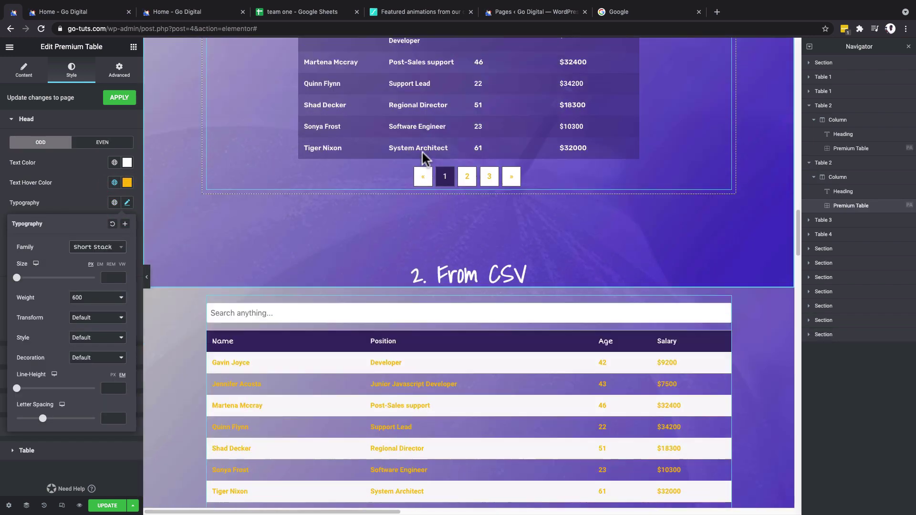
{"action": "scroll", "coordinate": [416, 239], "scroll_direction": "down", "scroll_amount": 1}
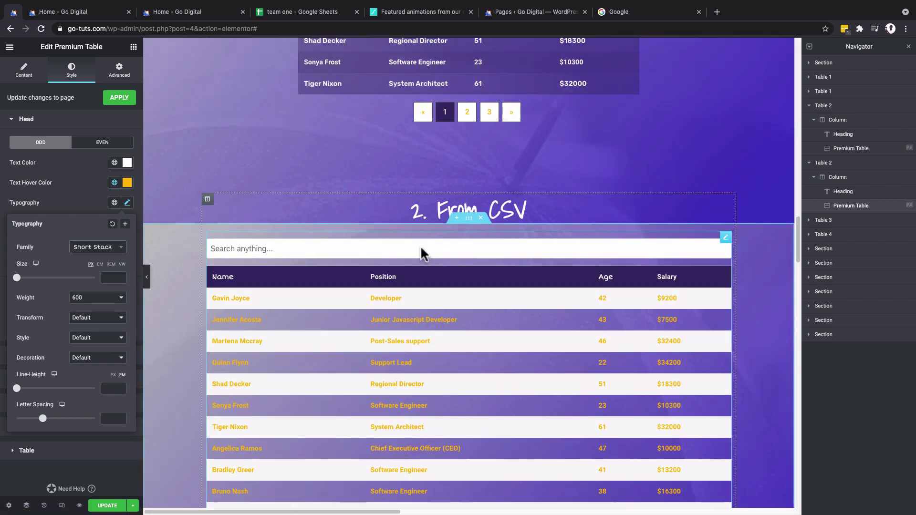
Step: Set the text color of the table's odd rows to white
{"action": "left_click", "coordinate": [16, 120]}
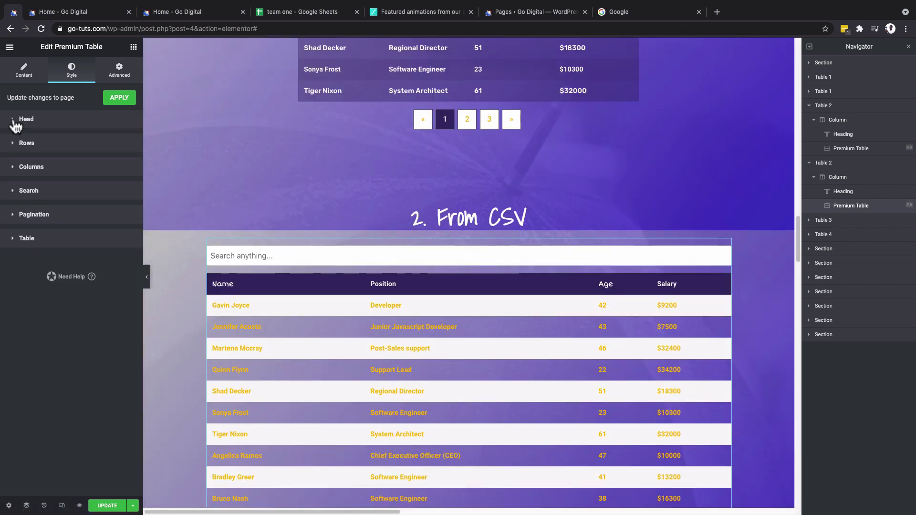
{"action": "left_click", "coordinate": [16, 144]}
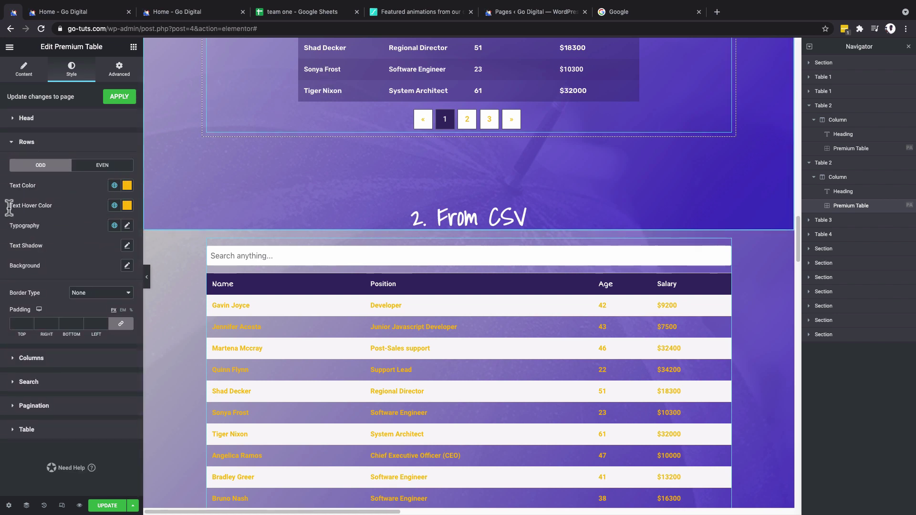
{"action": "left_click", "coordinate": [127, 186]}
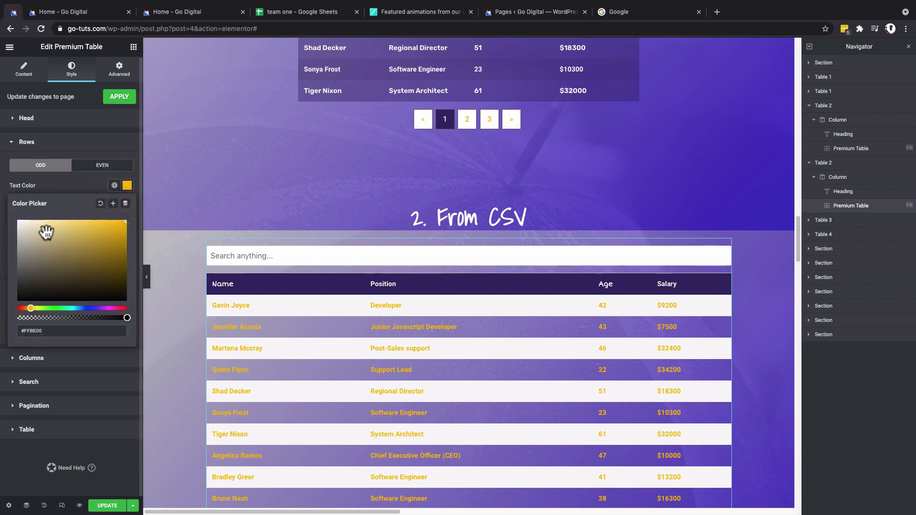
{"action": "left_click_drag", "start_coordinate": [45, 231], "coordinate": [13, 219]}
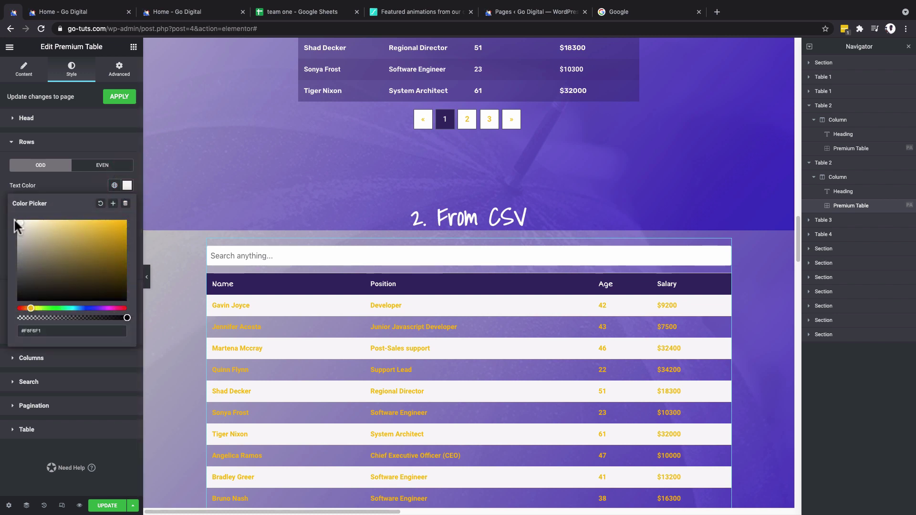
{"action": "left_click", "coordinate": [127, 186]}
Step: Set the text color of the table's even rows to white
{"action": "left_click", "coordinate": [111, 167]}
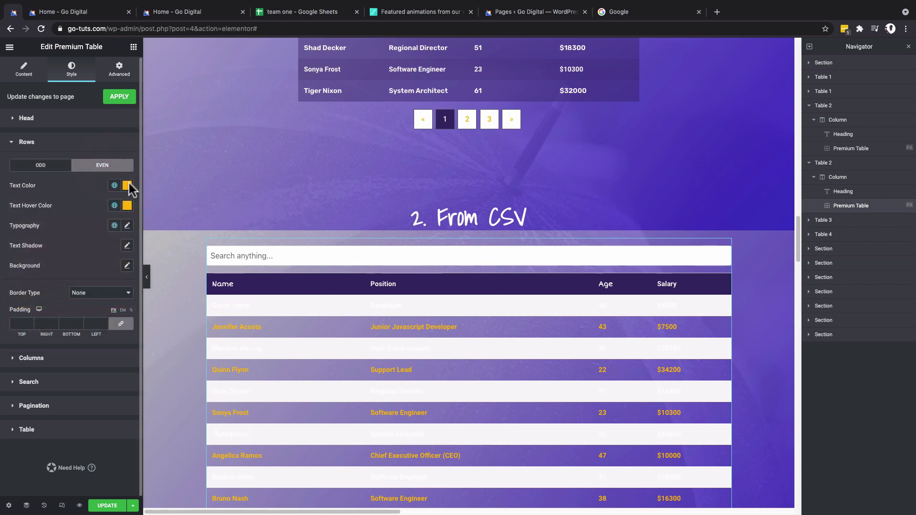
{"action": "left_click", "coordinate": [127, 185]}
{"action": "left_click_drag", "start_coordinate": [14, 227], "coordinate": [4, 210]}
{"action": "left_click", "coordinate": [127, 186]}
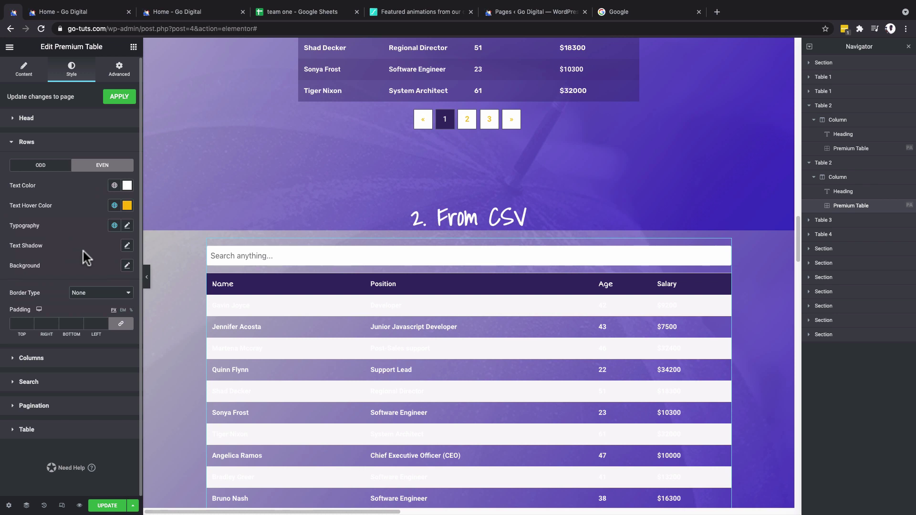
Step: Give the even rows a classic normal background in the Primary global color
{"action": "left_click", "coordinate": [127, 266]}
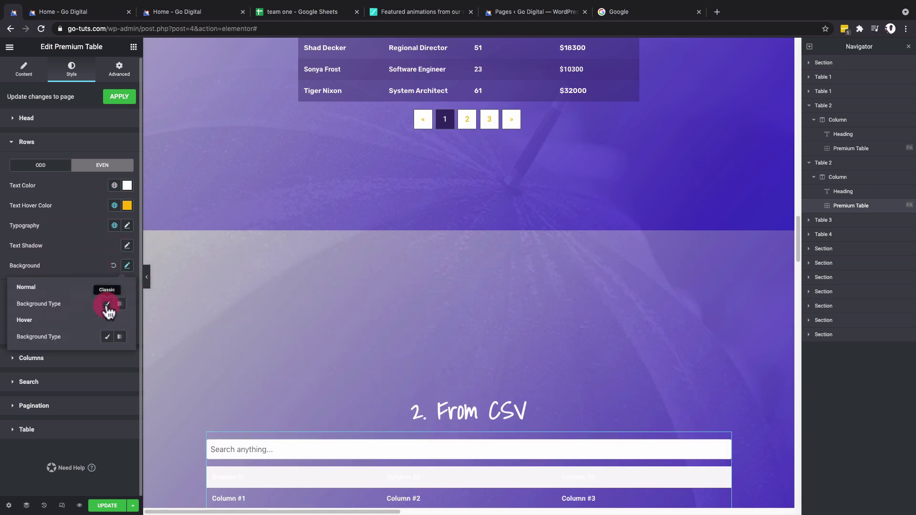
{"action": "left_click", "coordinate": [107, 304]}
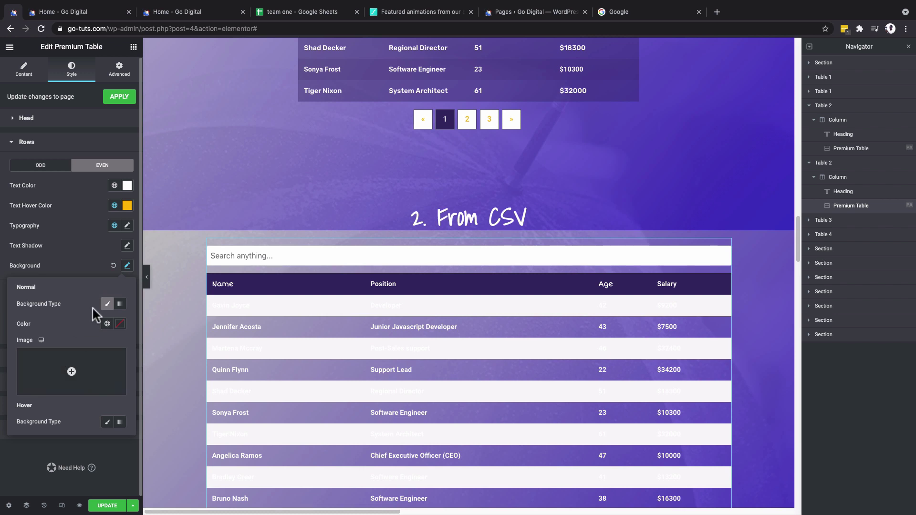
{"action": "left_click", "coordinate": [107, 325]}
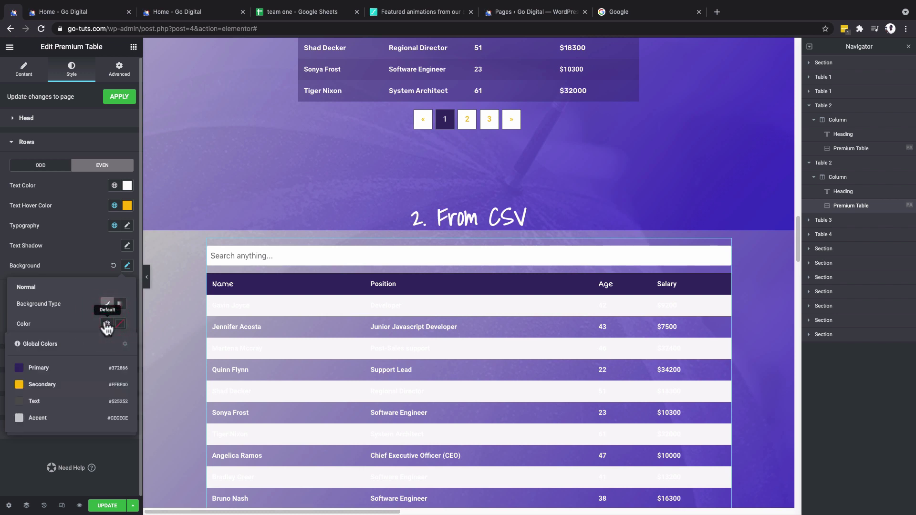
{"action": "left_click", "coordinate": [45, 369]}
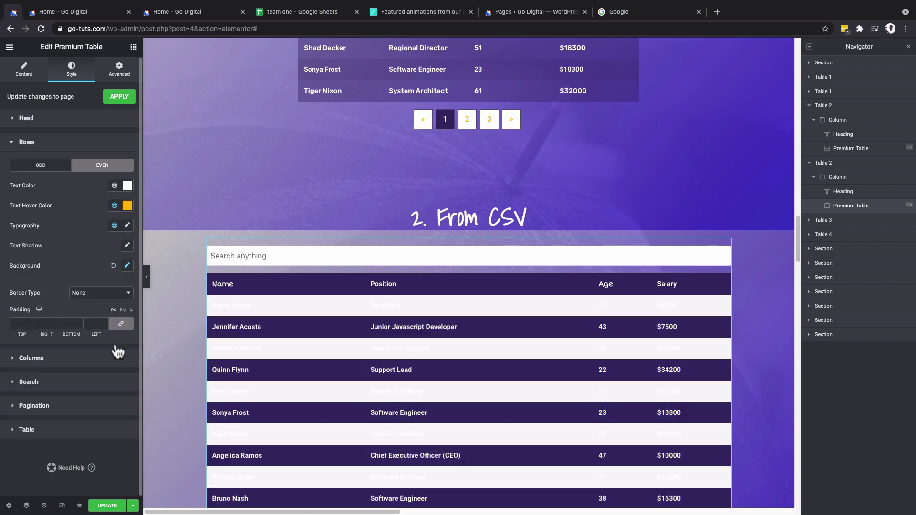
Step: Make the even rows' background semi-transparent by lowering its color opacity to #372866C4
{"action": "left_click", "coordinate": [126, 266]}
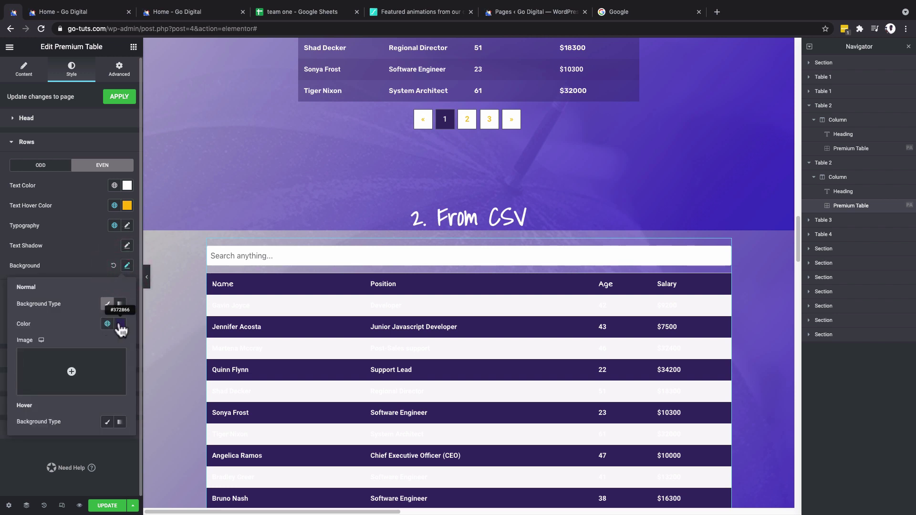
{"action": "left_click", "coordinate": [121, 326]}
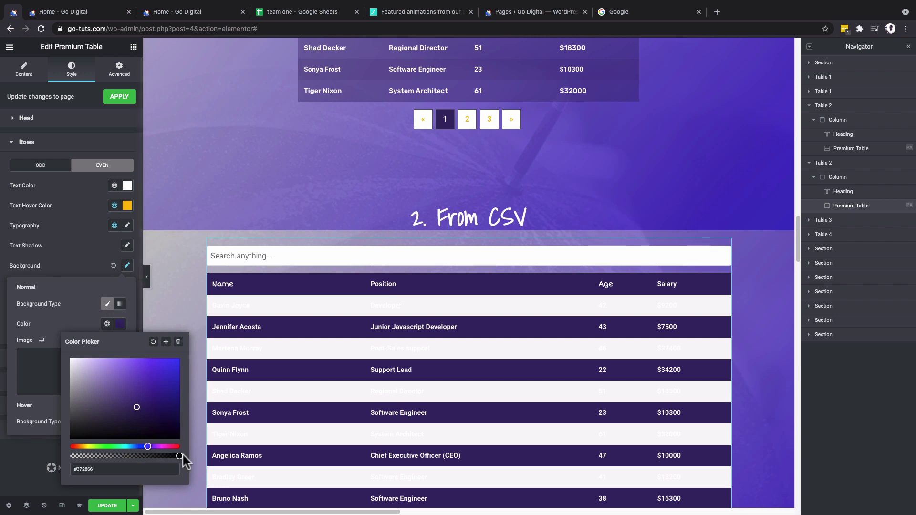
{"action": "left_click_drag", "start_coordinate": [177, 455], "coordinate": [156, 458]}
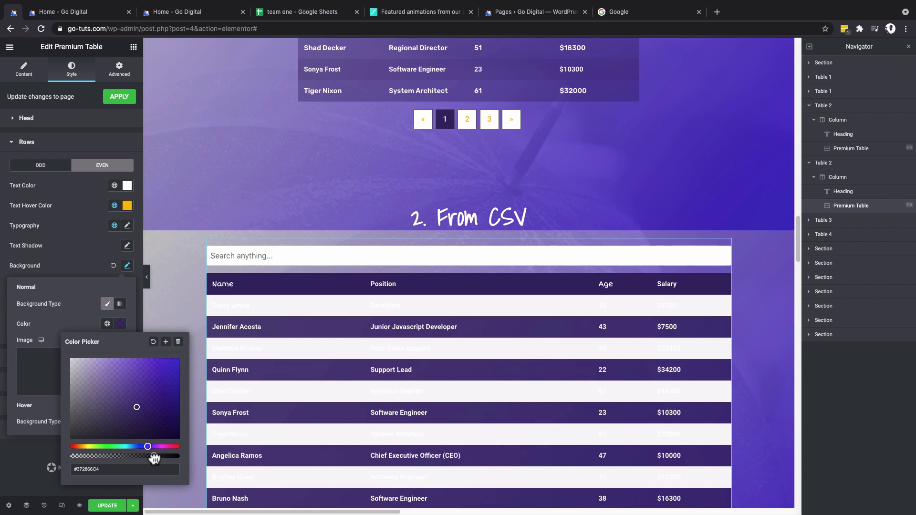
{"action": "left_click", "coordinate": [115, 323]}
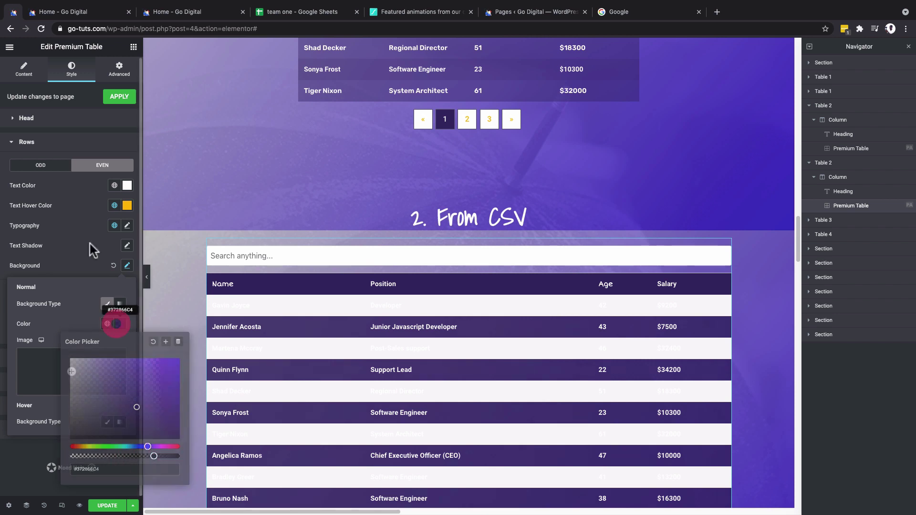
Step: Give the odd rows a classic background in the Primary color, with its opacity lowered below that of the even rows
{"action": "left_click", "coordinate": [31, 167]}
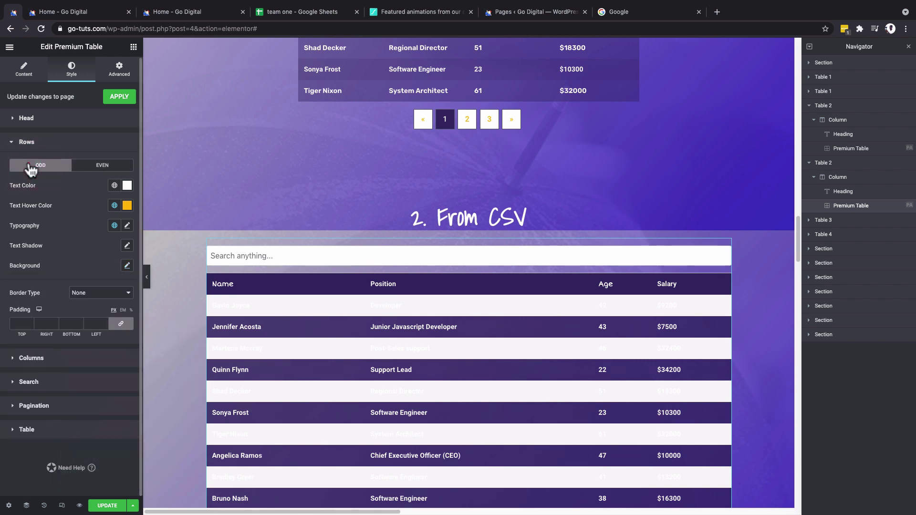
{"action": "left_click", "coordinate": [127, 268]}
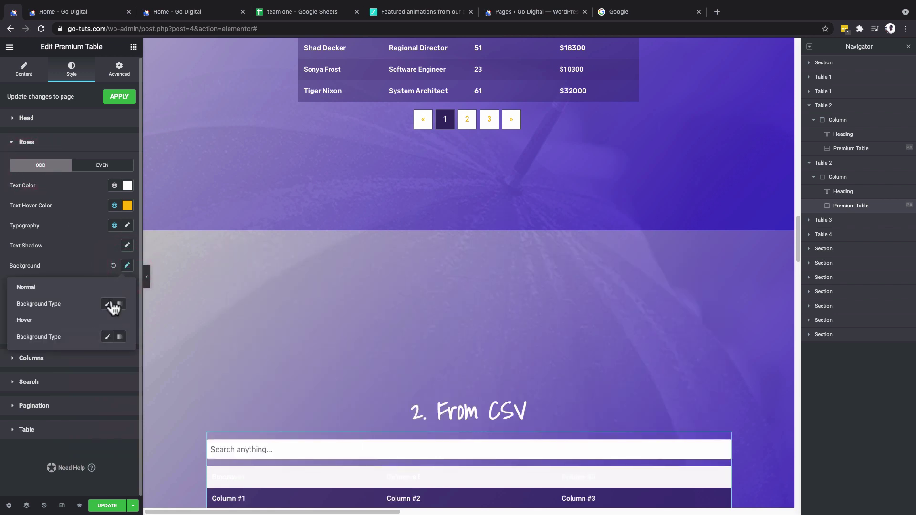
{"action": "left_click", "coordinate": [106, 306]}
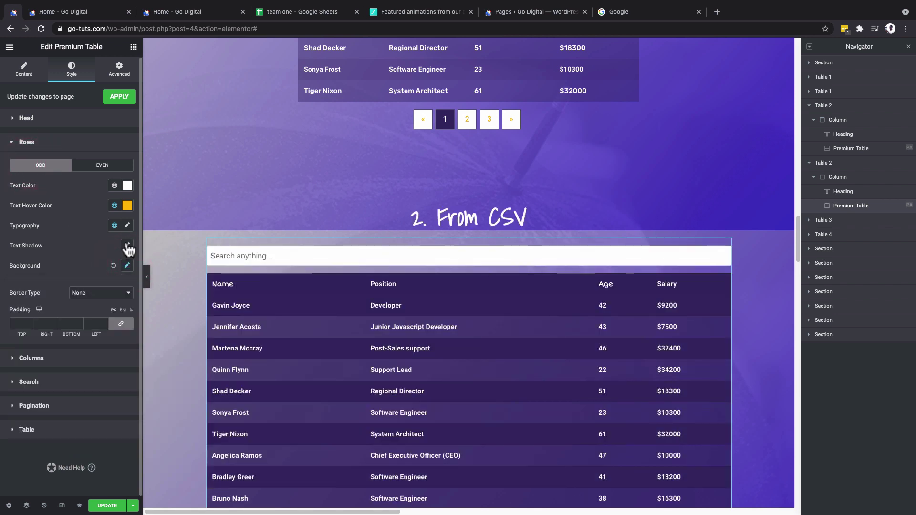
{"action": "left_click", "coordinate": [127, 266]}
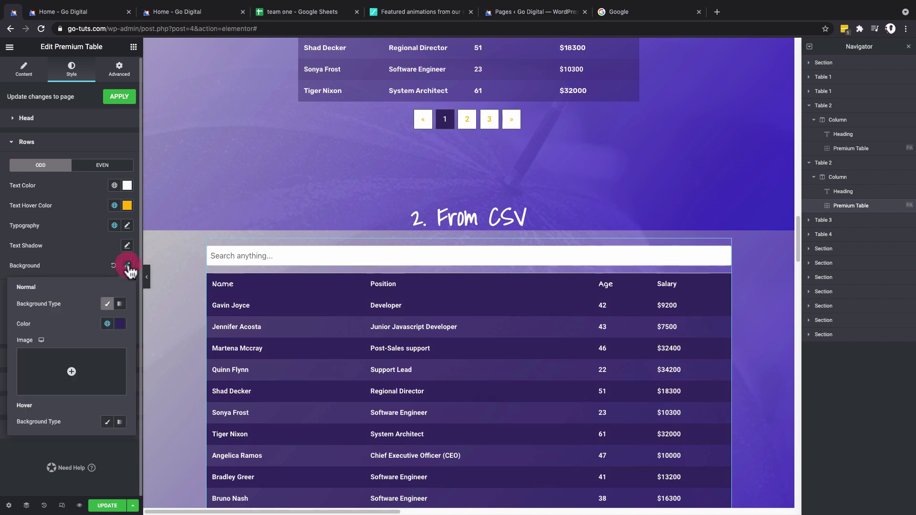
{"action": "left_click", "coordinate": [119, 324]}
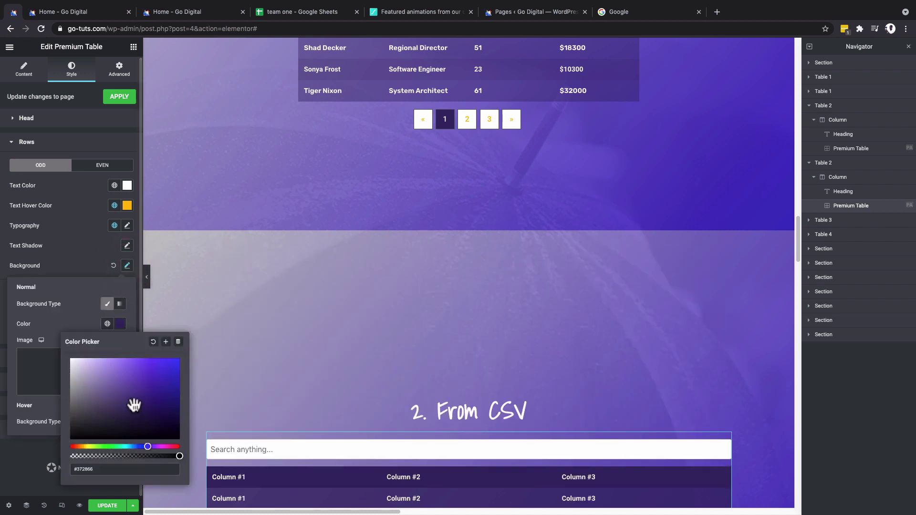
{"action": "left_click_drag", "start_coordinate": [178, 457], "coordinate": [137, 457]}
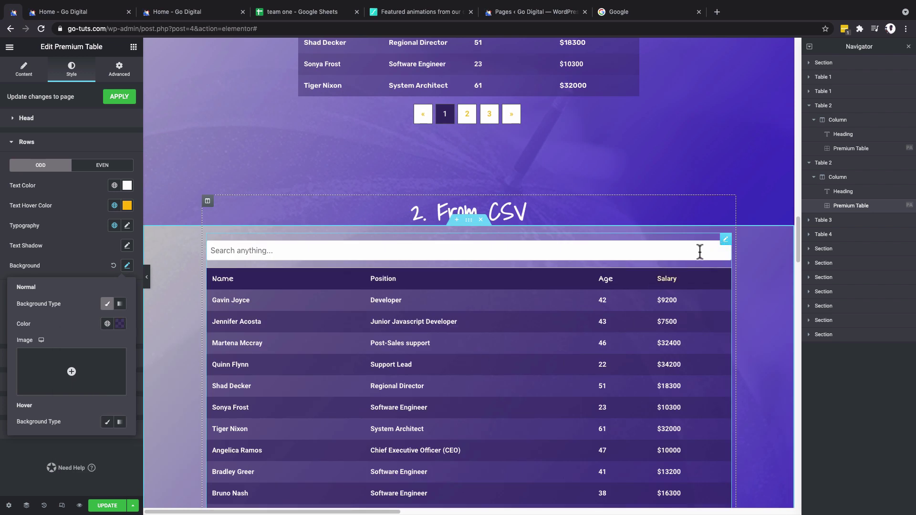
Step: Set the CSV table's layout to Fixed and its width to 65%, and compare it with the finished table above
{"action": "left_click", "coordinate": [726, 240]}
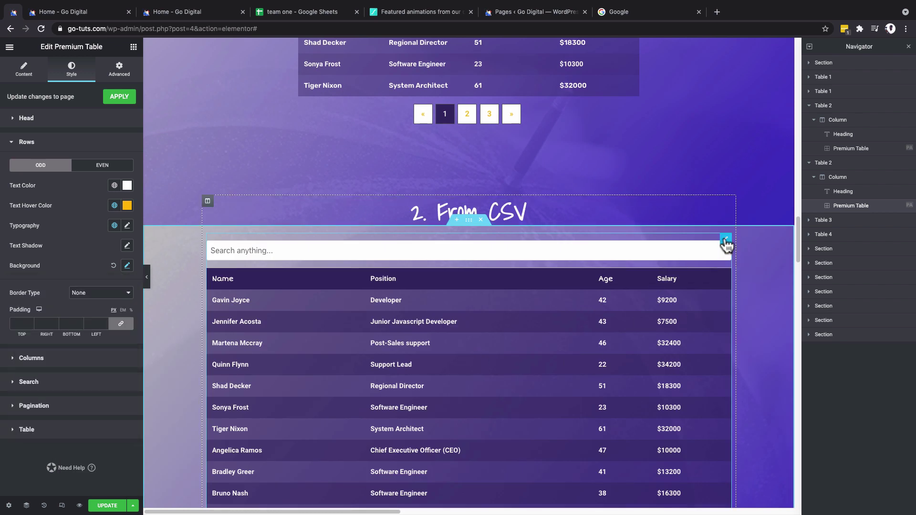
{"action": "left_click", "coordinate": [23, 76]}
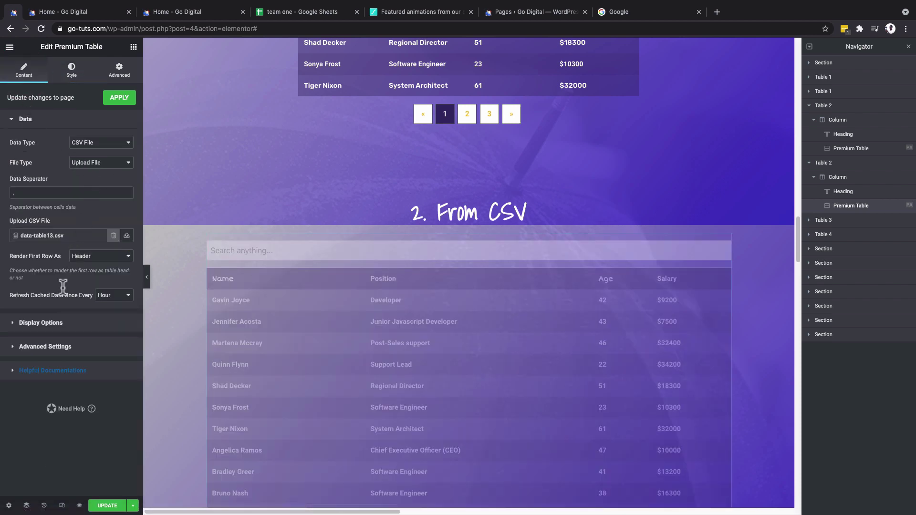
{"action": "left_click", "coordinate": [41, 329]}
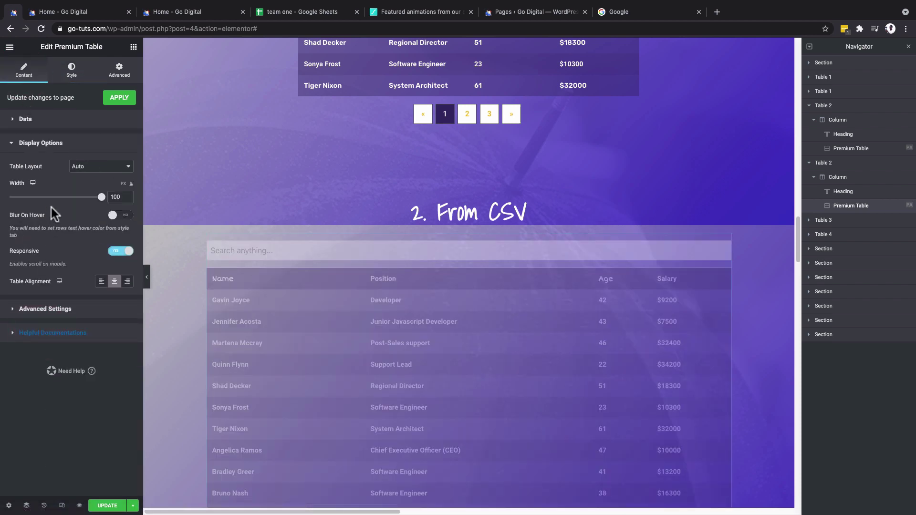
{"action": "left_click", "coordinate": [83, 172]}
{"action": "left_click", "coordinate": [83, 178]}
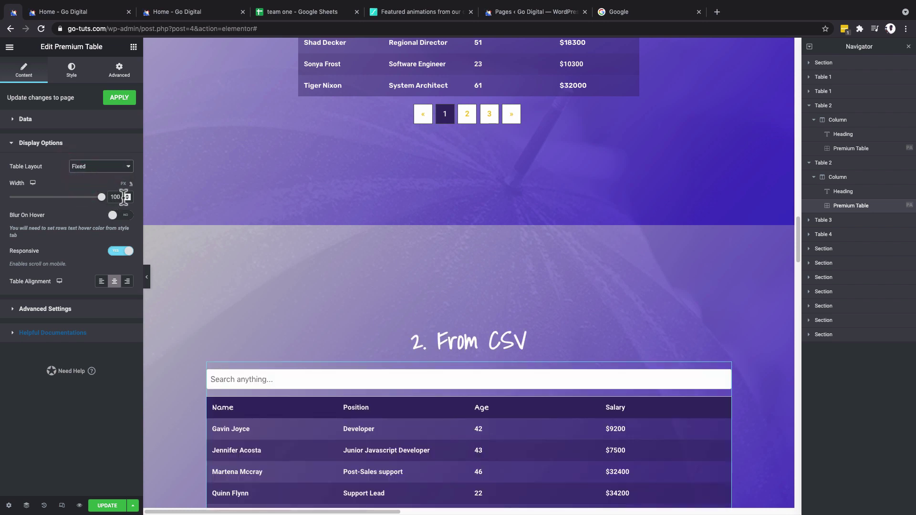
{"action": "double_click", "coordinate": [117, 196]}
{"action": "type", "text": "65"}
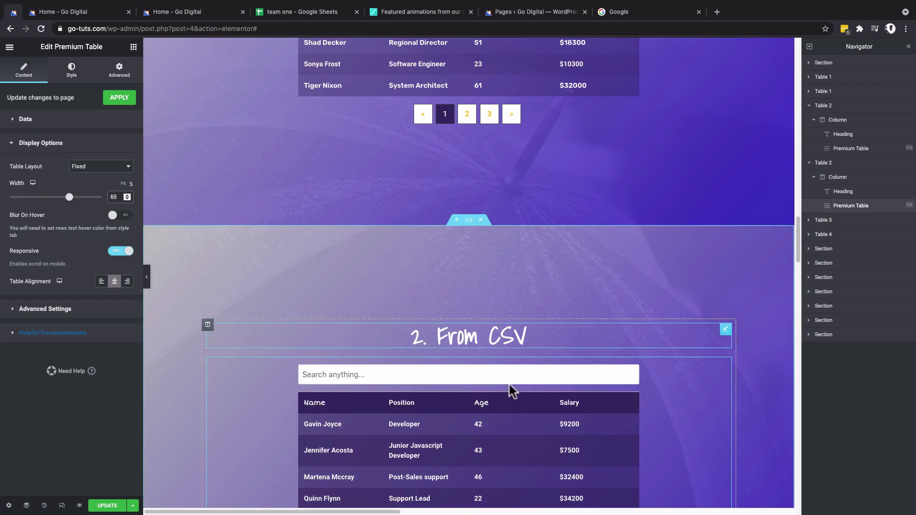
{"action": "scroll", "coordinate": [500, 364], "scroll_direction": "down", "scroll_amount": 3}
{"action": "scroll", "coordinate": [495, 353], "scroll_direction": "up", "scroll_amount": 5}
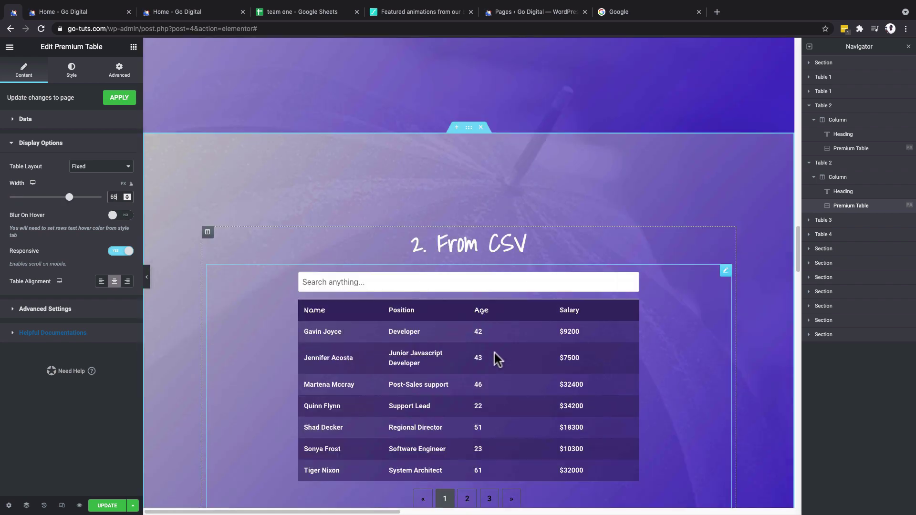
{"action": "scroll", "coordinate": [418, 147], "scroll_direction": "down", "scroll_amount": 9}
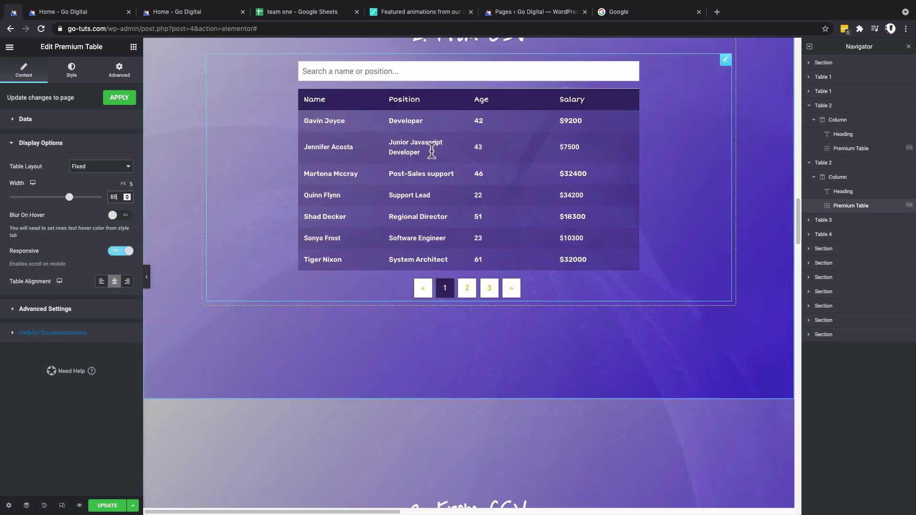
Step: Set the pagination numbers' normal background color to white (#FFFFFF), matching the finished CSV table above
{"action": "scroll", "coordinate": [411, 257], "scroll_direction": "up", "scroll_amount": 5}
{"action": "scroll", "coordinate": [411, 258], "scroll_direction": "down", "scroll_amount": 2}
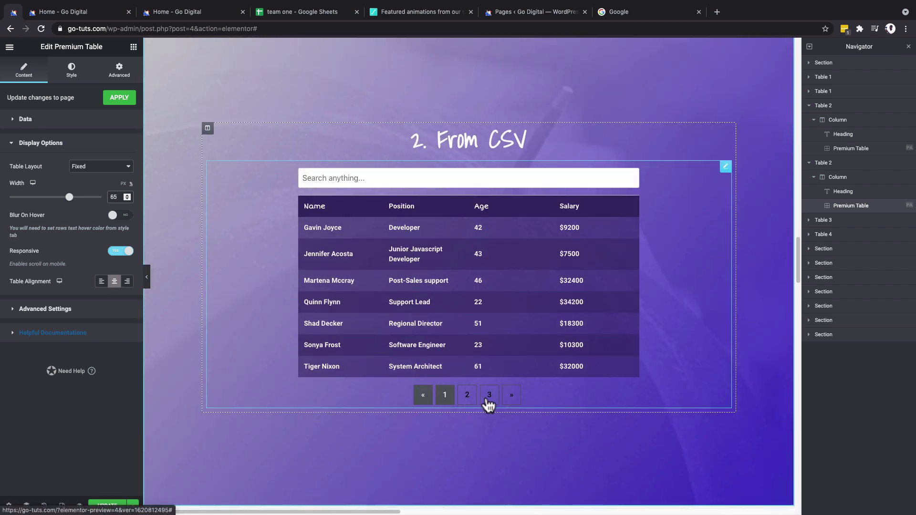
{"action": "left_click", "coordinate": [70, 77]}
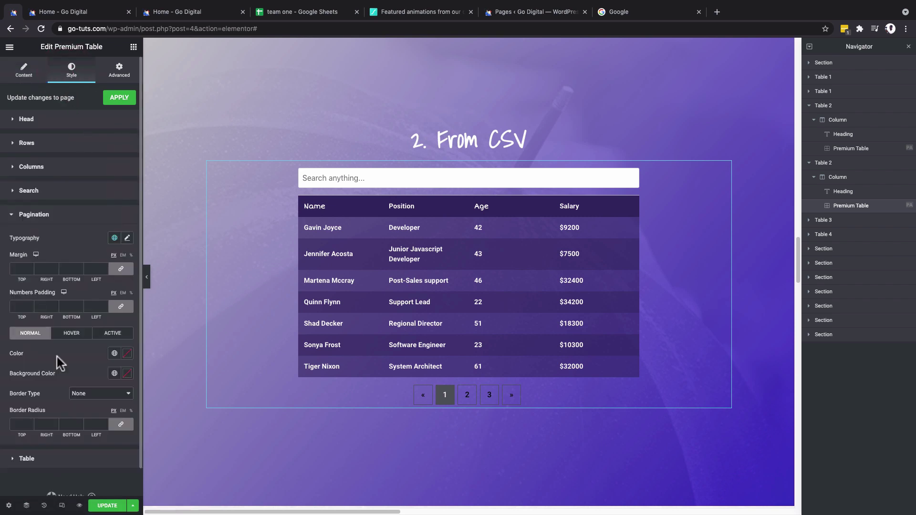
{"action": "scroll", "coordinate": [57, 347], "scroll_direction": "down", "scroll_amount": 1}
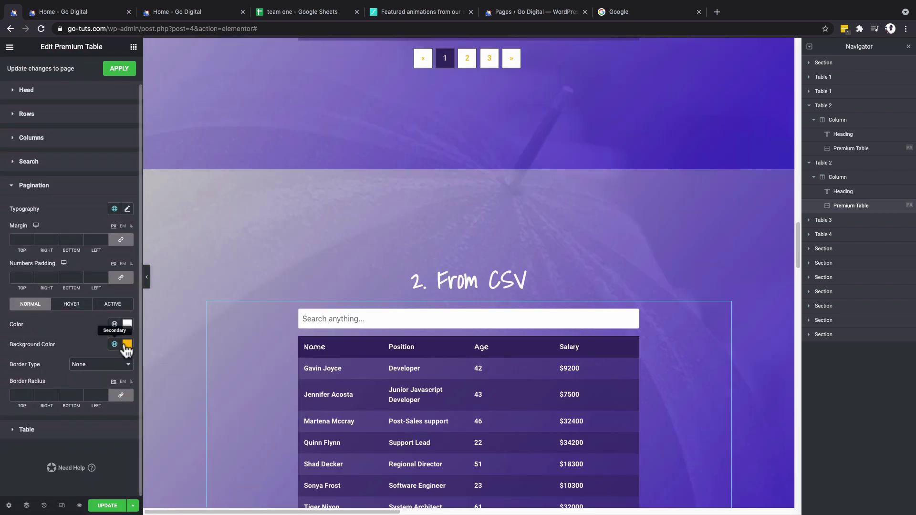
{"action": "left_click", "coordinate": [126, 345]}
{"action": "left_click_drag", "start_coordinate": [58, 386], "coordinate": [5, 364]}
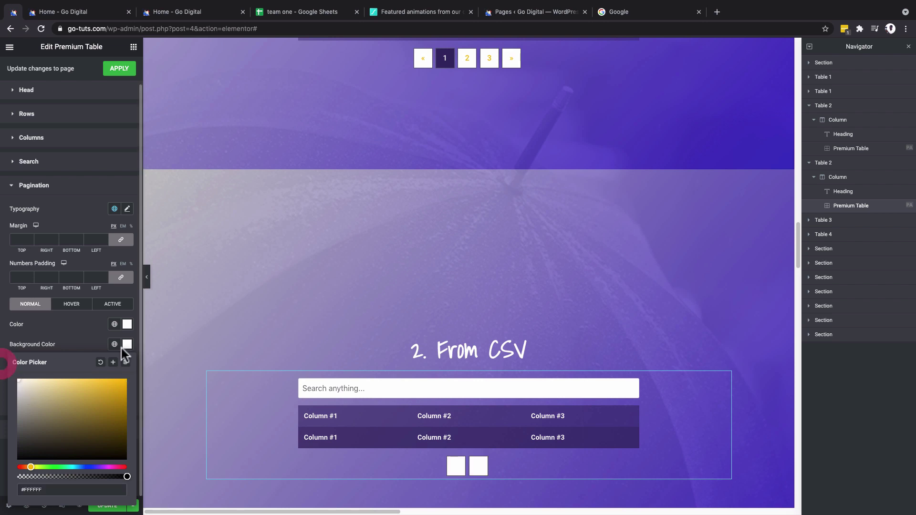
Step: Set the pagination numbers' normal text color to the Secondary global color
{"action": "left_click", "coordinate": [126, 325]}
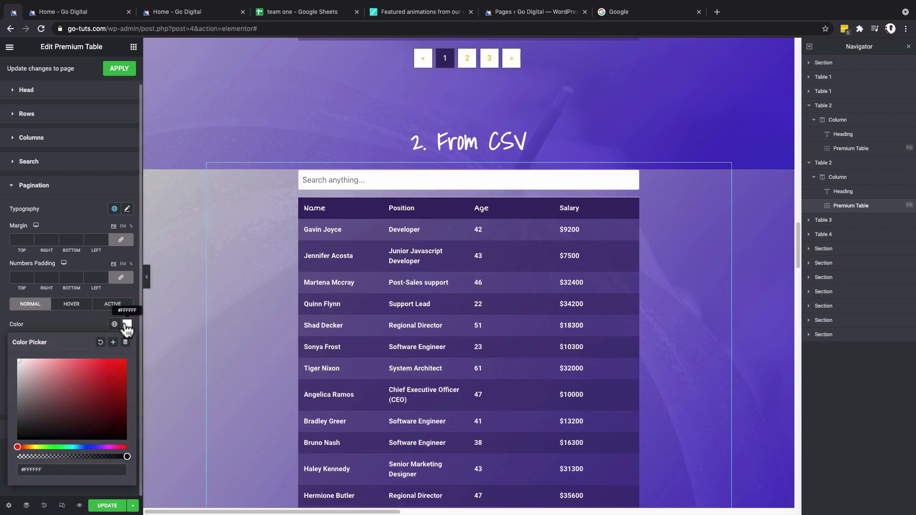
{"action": "left_click", "coordinate": [127, 325]}
{"action": "left_click", "coordinate": [126, 325]}
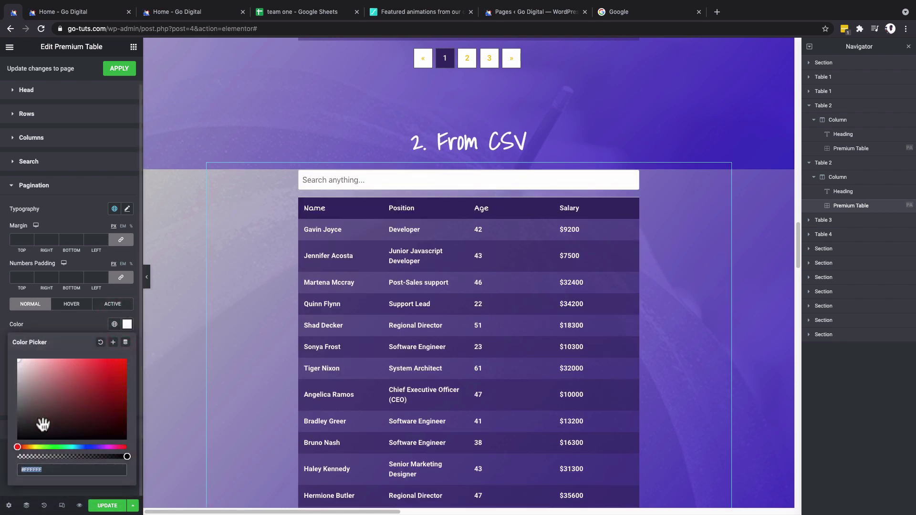
{"action": "left_click", "coordinate": [115, 325]}
{"action": "left_click", "coordinate": [114, 325]}
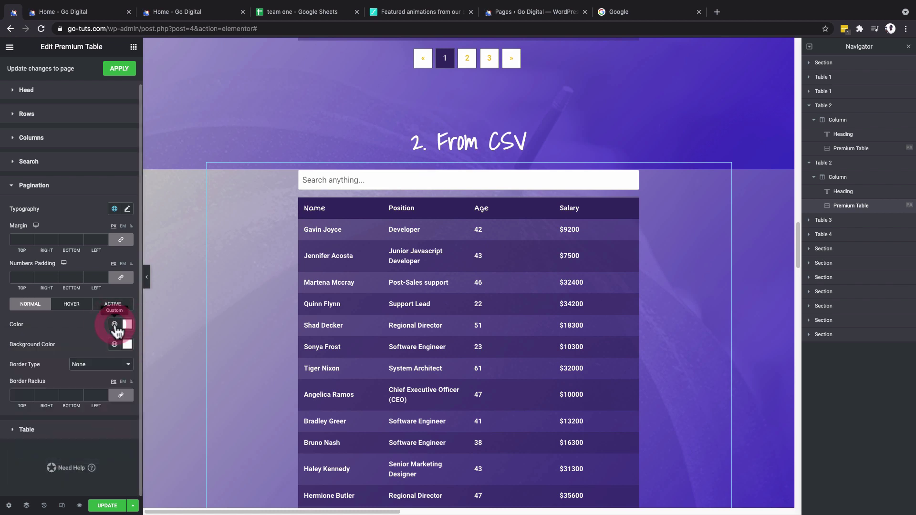
{"action": "left_click", "coordinate": [115, 325]}
{"action": "left_click", "coordinate": [39, 382]}
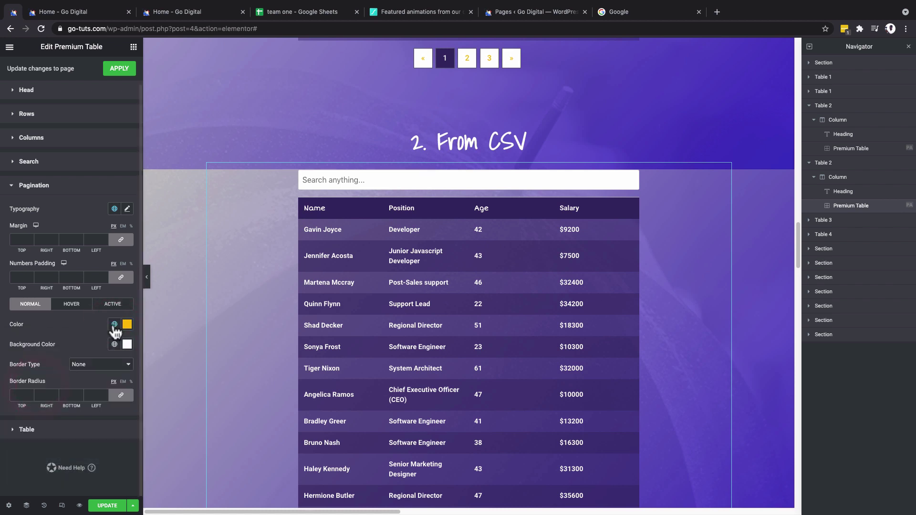
Step: Give the pagination's hover state a Secondary global background color and a custom text color
{"action": "left_click", "coordinate": [72, 305]}
{"action": "left_click", "coordinate": [114, 344]}
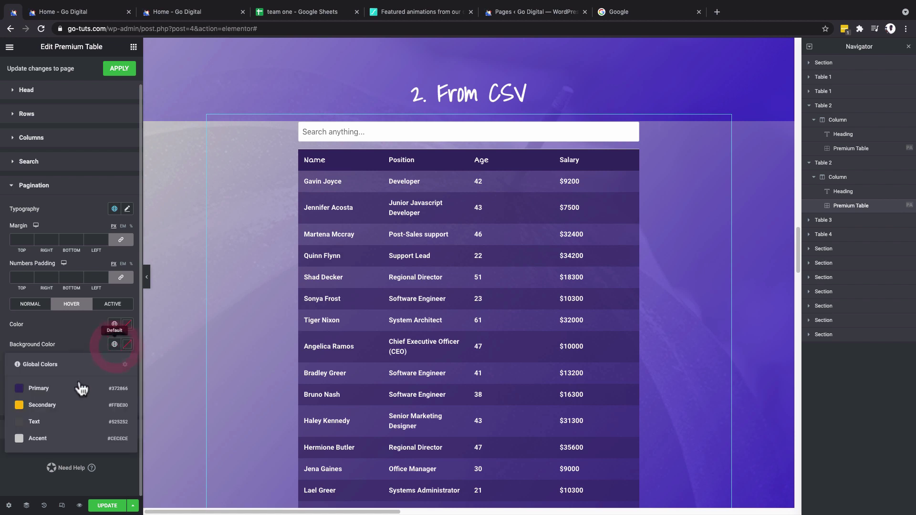
{"action": "left_click", "coordinate": [40, 405]}
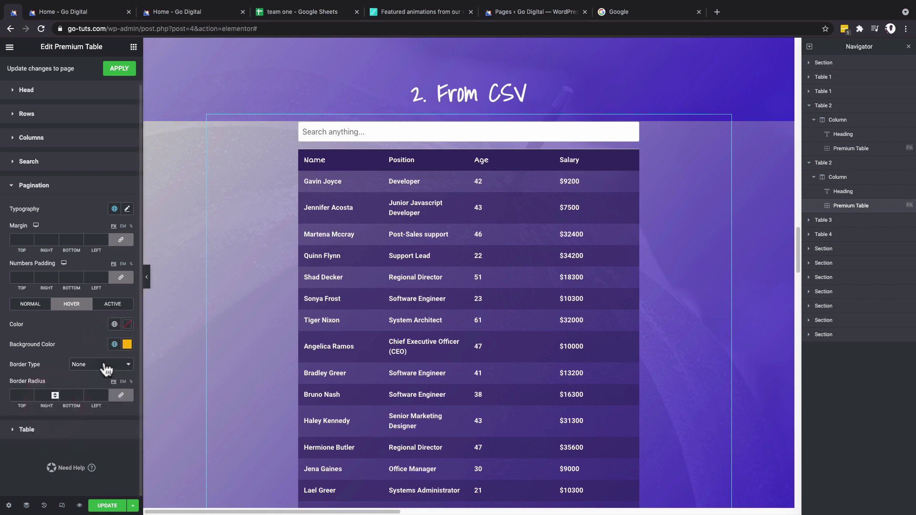
{"action": "left_click", "coordinate": [127, 325]}
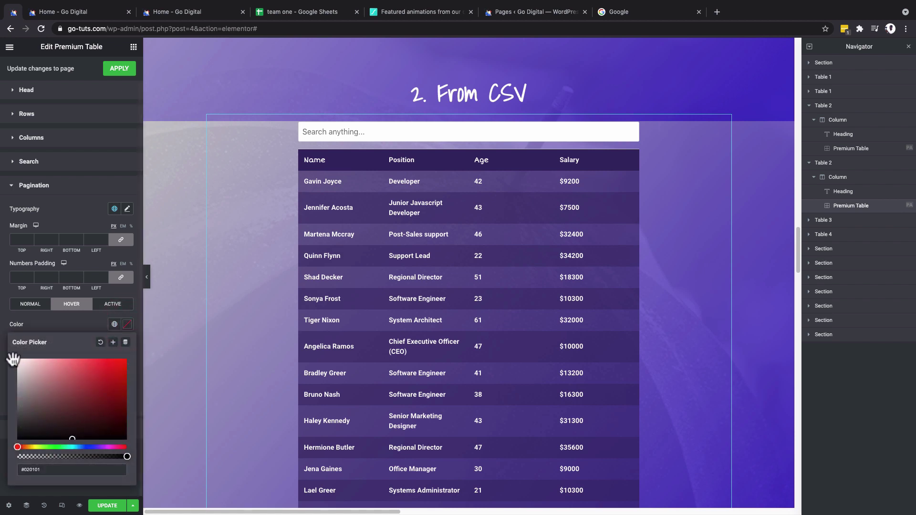
{"action": "left_click", "coordinate": [127, 325]}
Step: Give the pagination's active state a Primary global background color and white text
{"action": "left_click", "coordinate": [115, 305]}
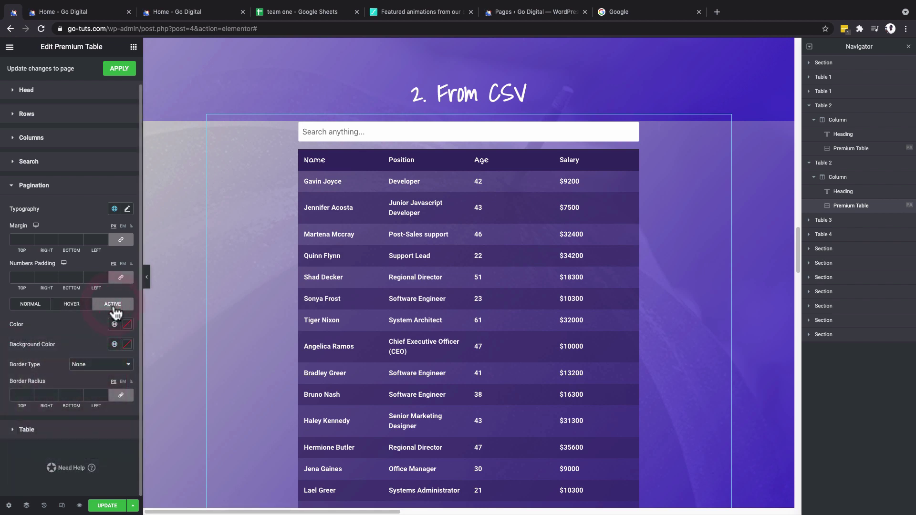
{"action": "left_click", "coordinate": [115, 345]}
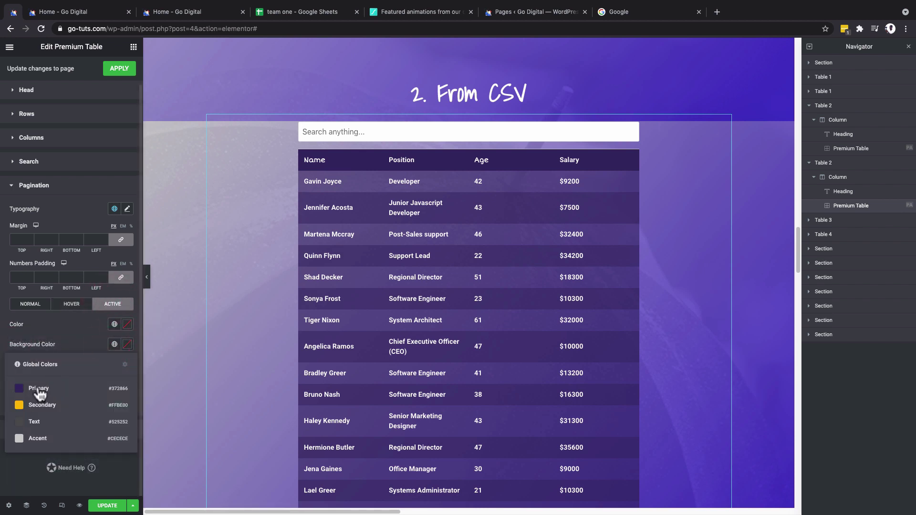
{"action": "left_click", "coordinate": [39, 392]}
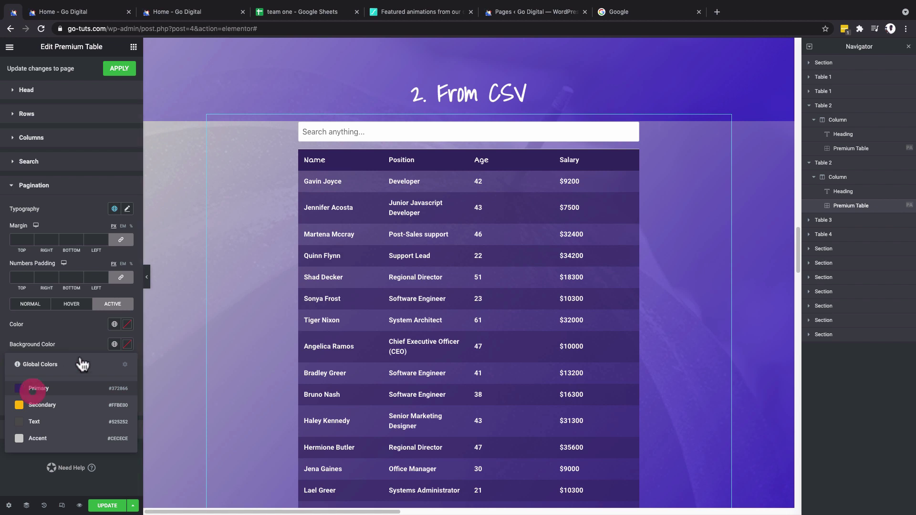
{"action": "left_click", "coordinate": [127, 325]}
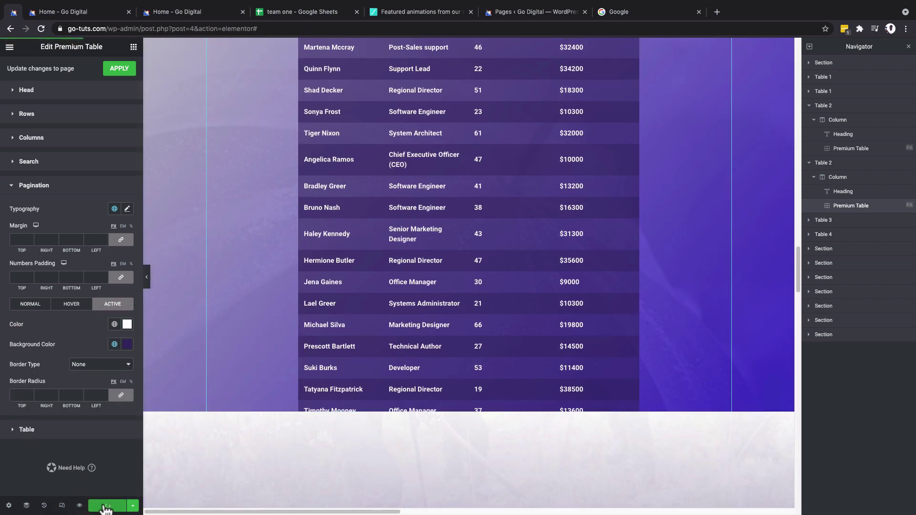
Step: Preview the page, try the CSV table's search field and its second page, and return to the editor
{"action": "left_click", "coordinate": [77, 507]}
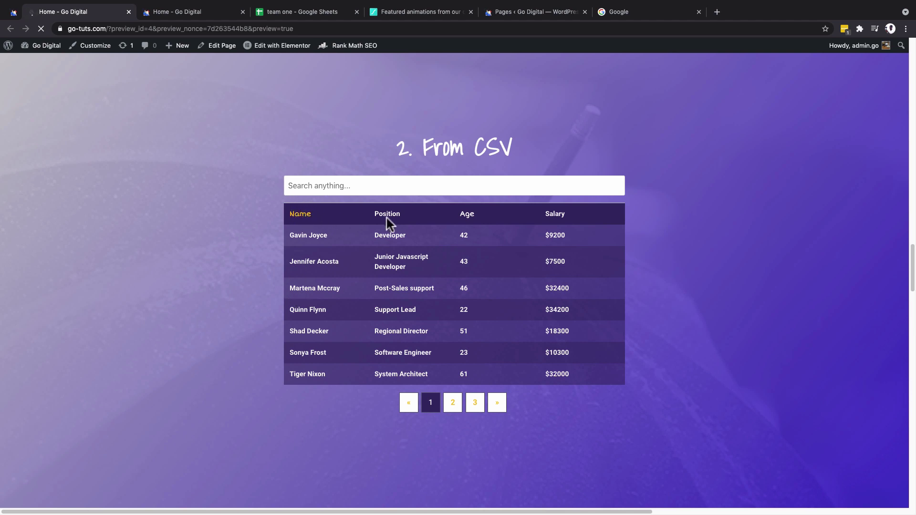
{"action": "left_click", "coordinate": [355, 186]}
{"action": "left_click", "coordinate": [317, 185]}
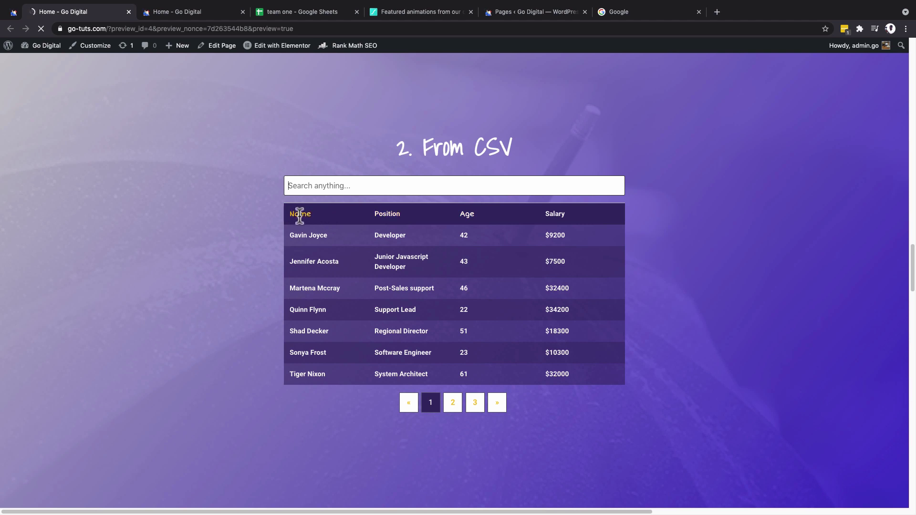
{"action": "left_click", "coordinate": [454, 403]}
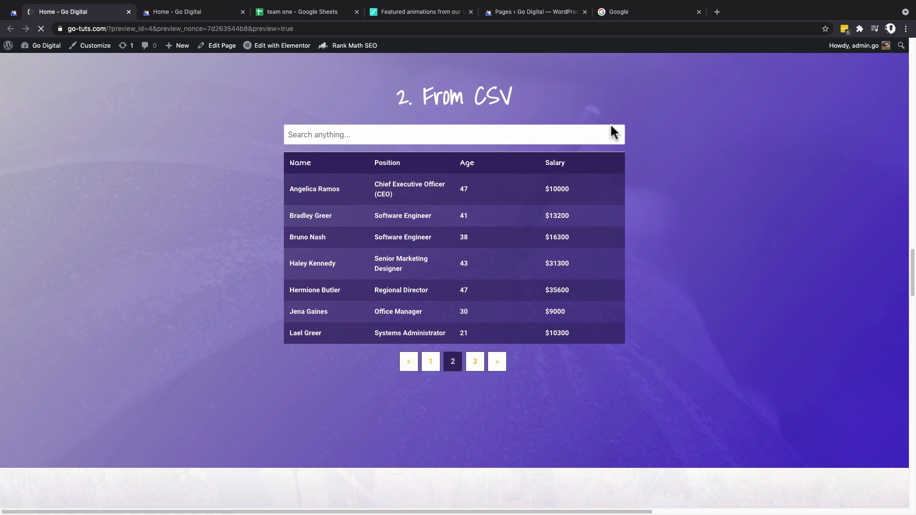
{"action": "left_click", "coordinate": [10, 29]}
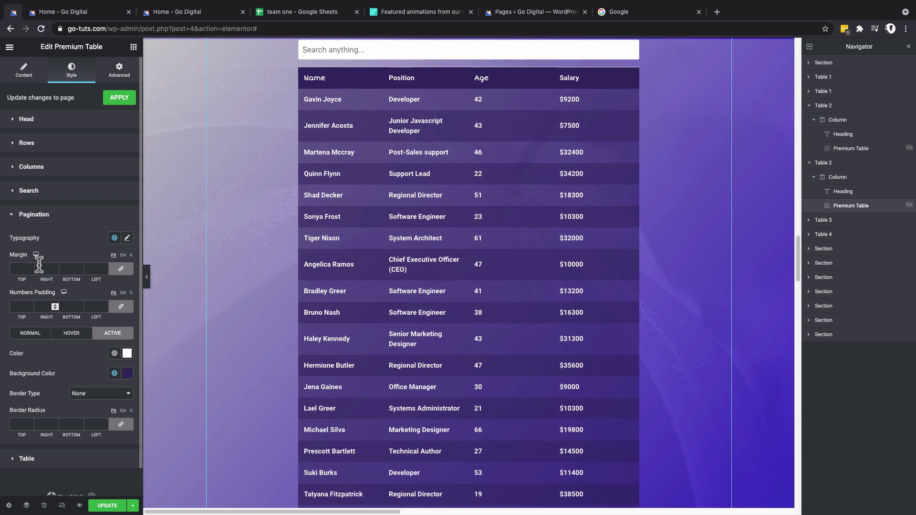
Step: Set the search field's border radius to 0, update the page and check the table in the preview
{"action": "left_click", "coordinate": [28, 191]}
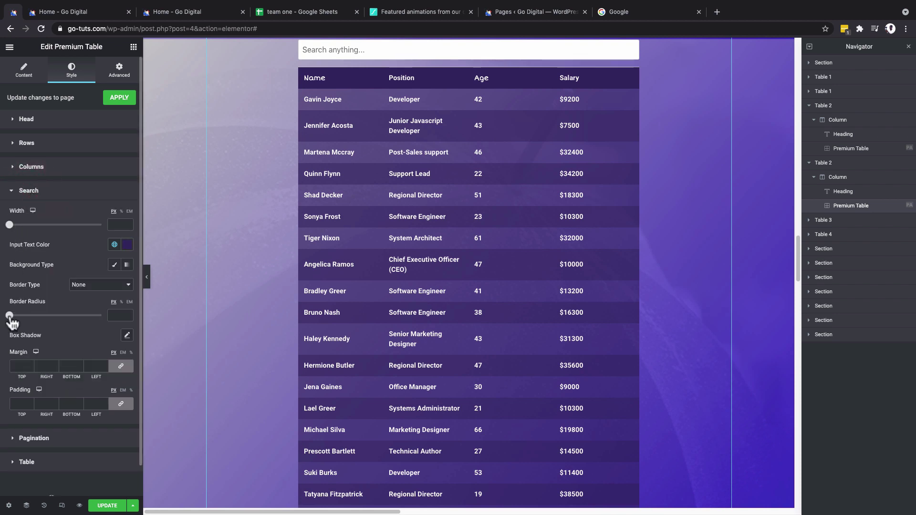
{"action": "left_click_drag", "start_coordinate": [43, 315], "coordinate": [4, 320]}
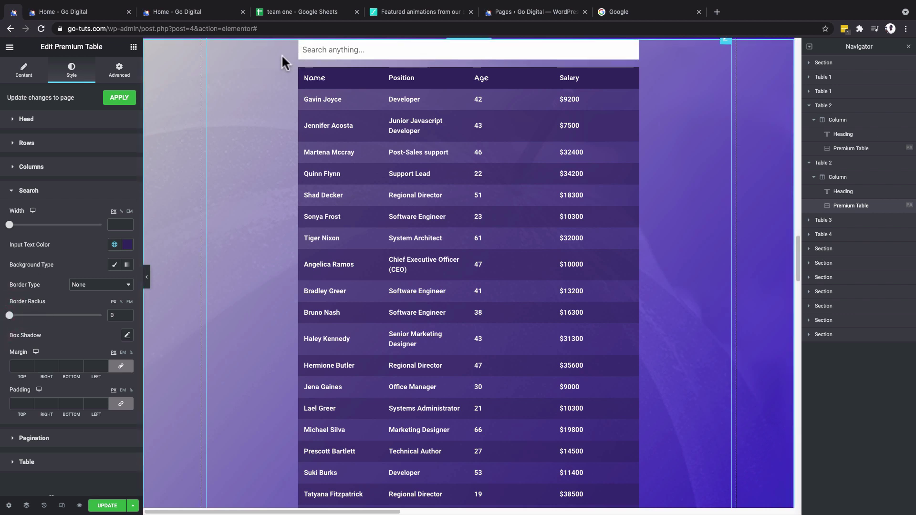
{"action": "left_click", "coordinate": [101, 507]}
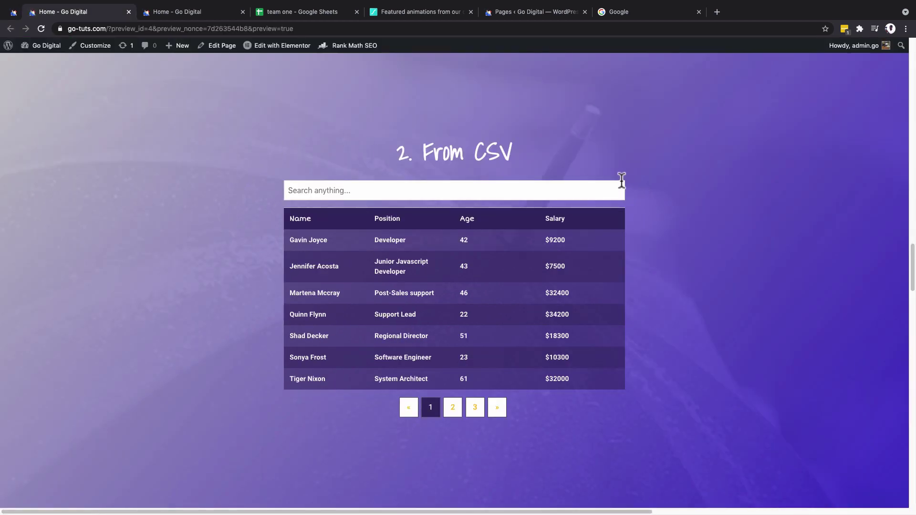
{"action": "scroll", "coordinate": [624, 195], "scroll_direction": "down", "scroll_amount": 1}
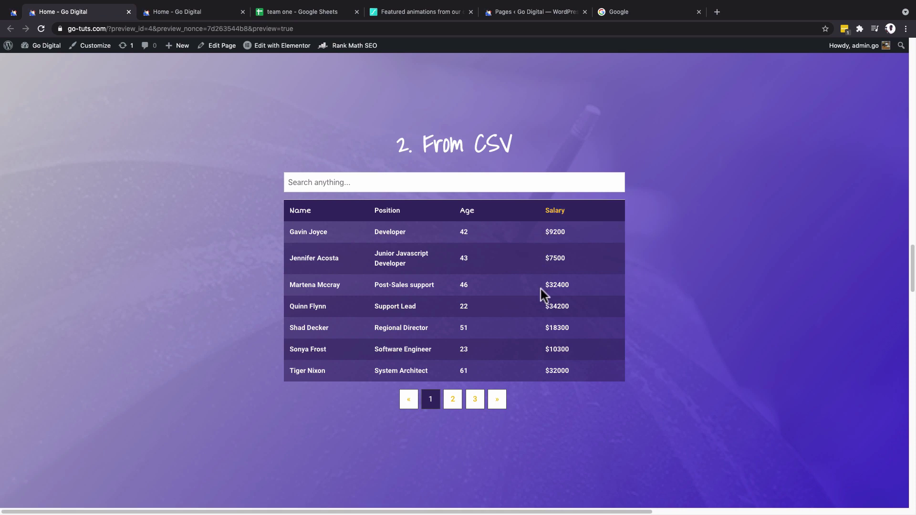
{"action": "scroll", "coordinate": [432, 313], "scroll_direction": "up", "scroll_amount": 2}
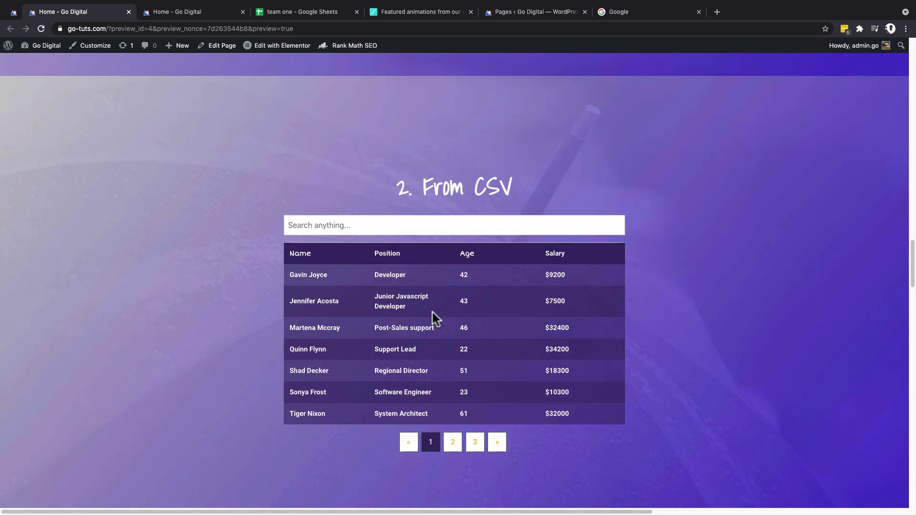
Step: Duplicate the "3. CSV with images and links" section in the editor
{"action": "scroll", "coordinate": [574, 316], "scroll_direction": "down", "scroll_amount": 10}
{"action": "scroll", "coordinate": [525, 300], "scroll_direction": "up", "scroll_amount": 1}
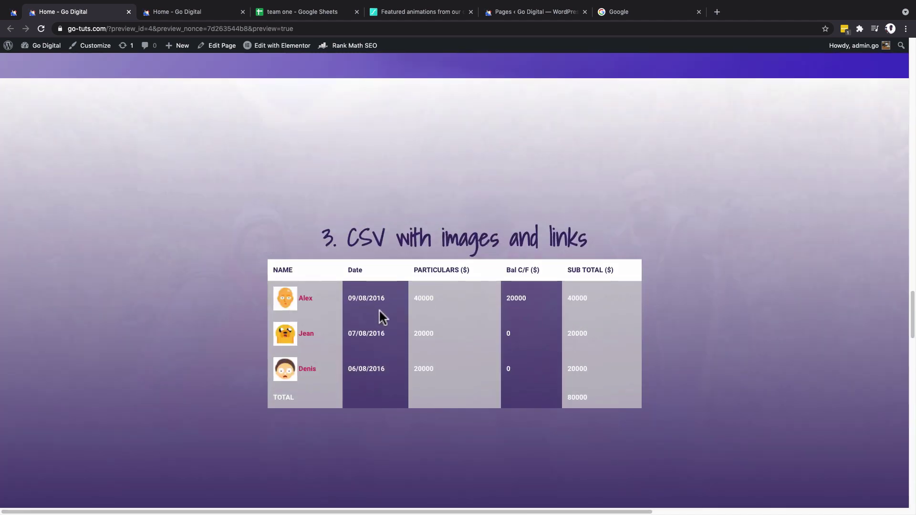
{"action": "key", "text": "ctrl+shift+Tab"}
{"action": "left_click", "coordinate": [469, 65]}
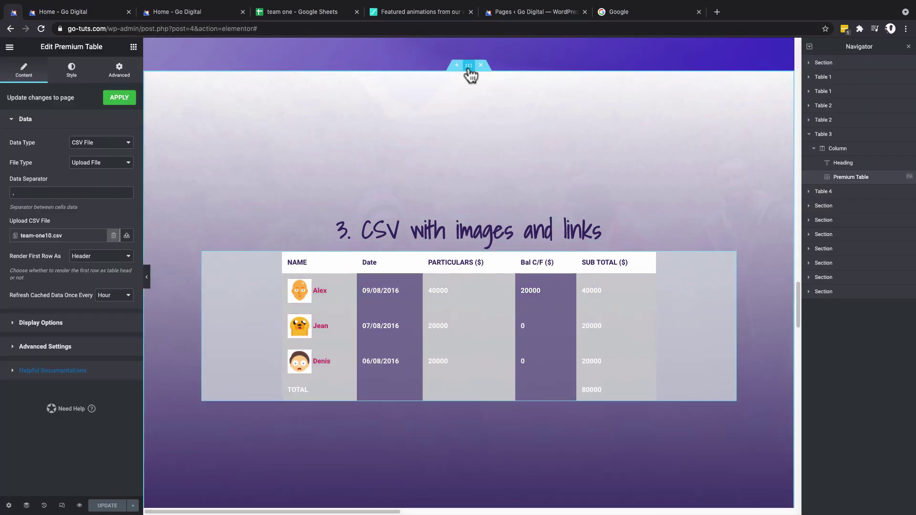
{"action": "left_click", "coordinate": [809, 135]}
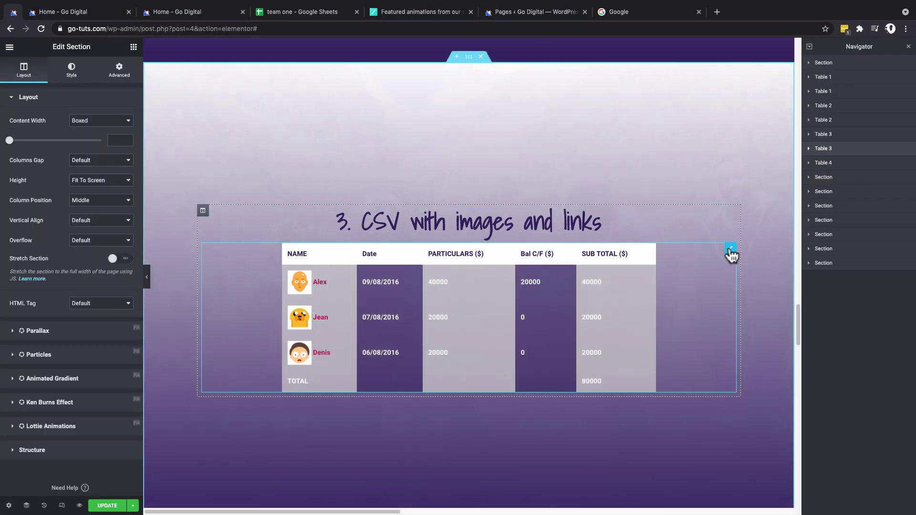
Step: Delete the existing Premium Table from the duplicated section and add a fresh Premium Table widget below its heading
{"action": "right_click", "coordinate": [731, 249]}
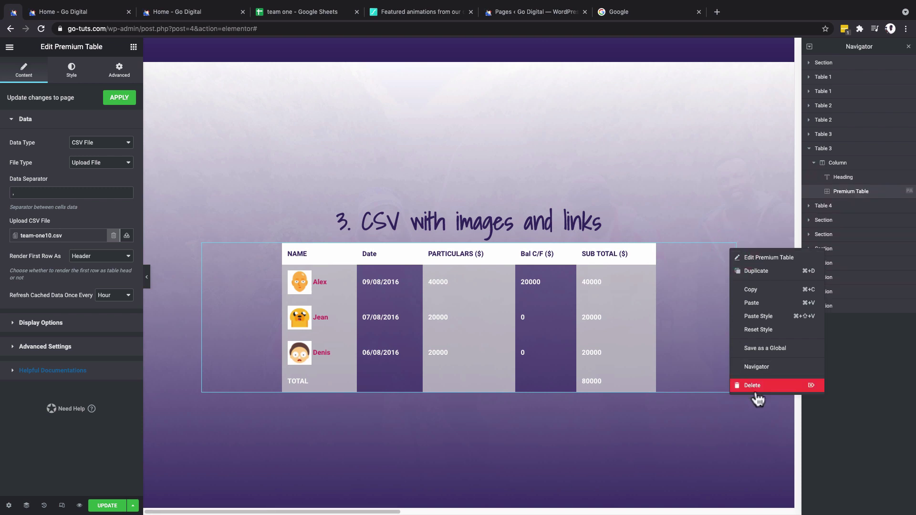
{"action": "key", "text": "Delete"}
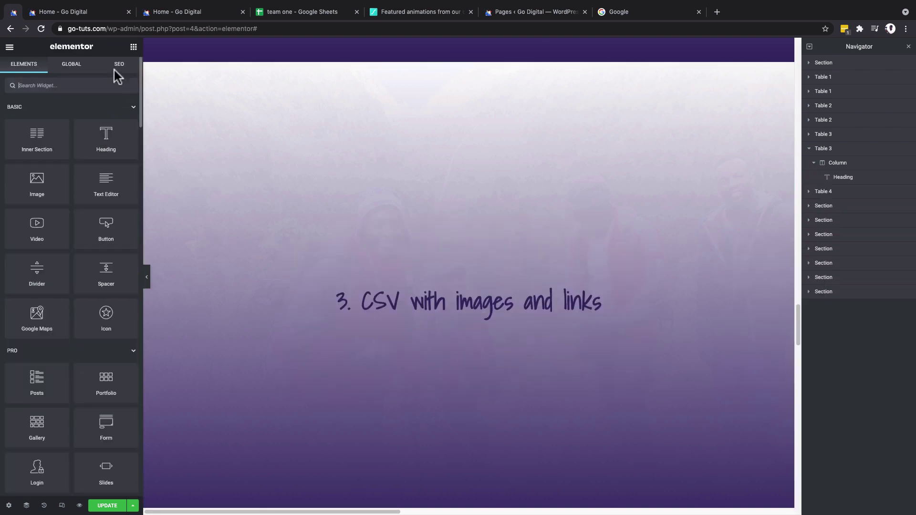
{"action": "left_click", "coordinate": [132, 47]}
{"action": "left_click", "coordinate": [83, 86]}
{"action": "type", "text": "table"}
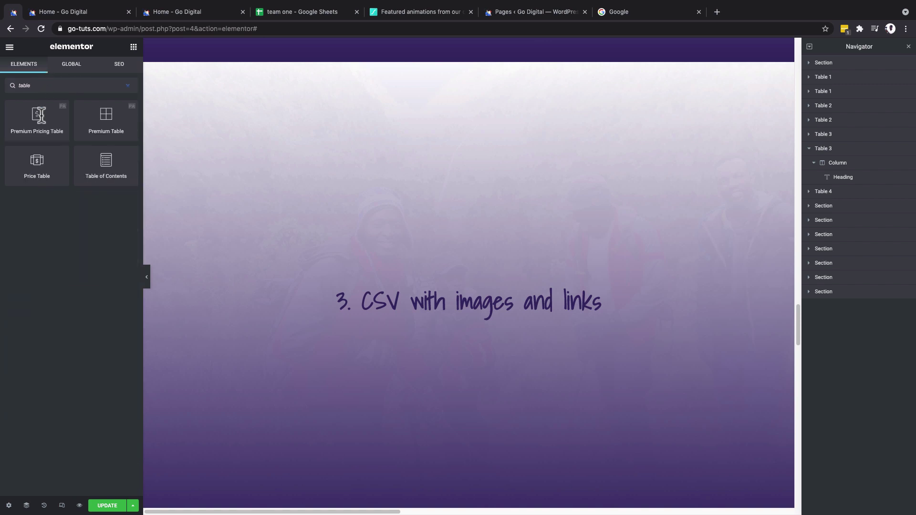
{"action": "left_click_drag", "start_coordinate": [117, 114], "coordinate": [435, 317]}
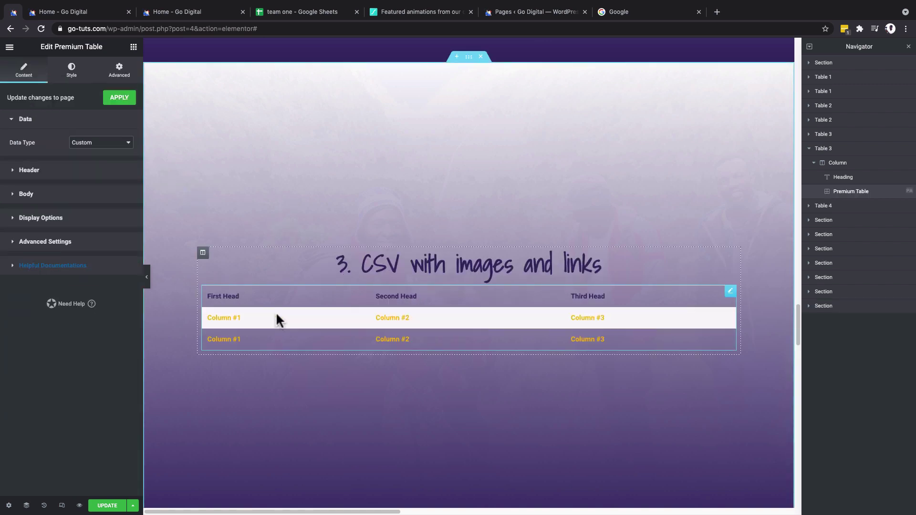
Step: Switch the new table's data type to CSV File with Upload File as the file type
{"action": "left_click", "coordinate": [87, 145]}
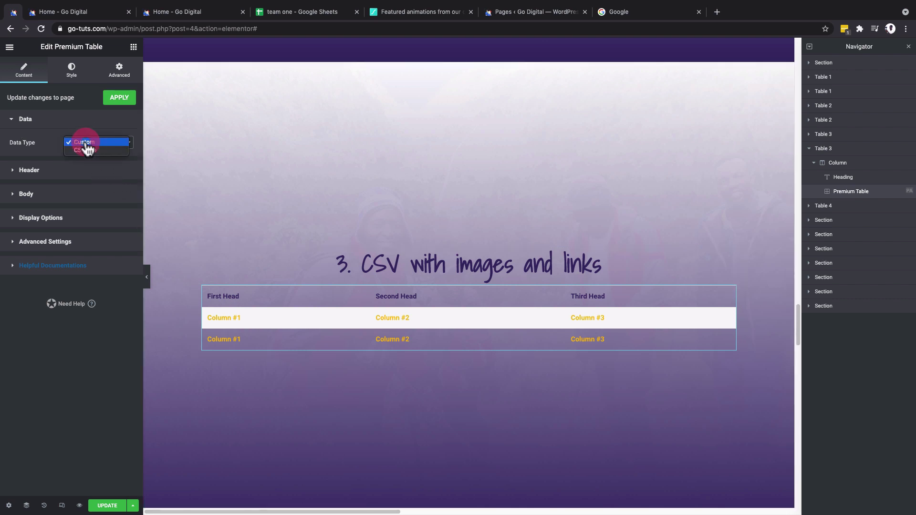
{"action": "left_click", "coordinate": [86, 150]}
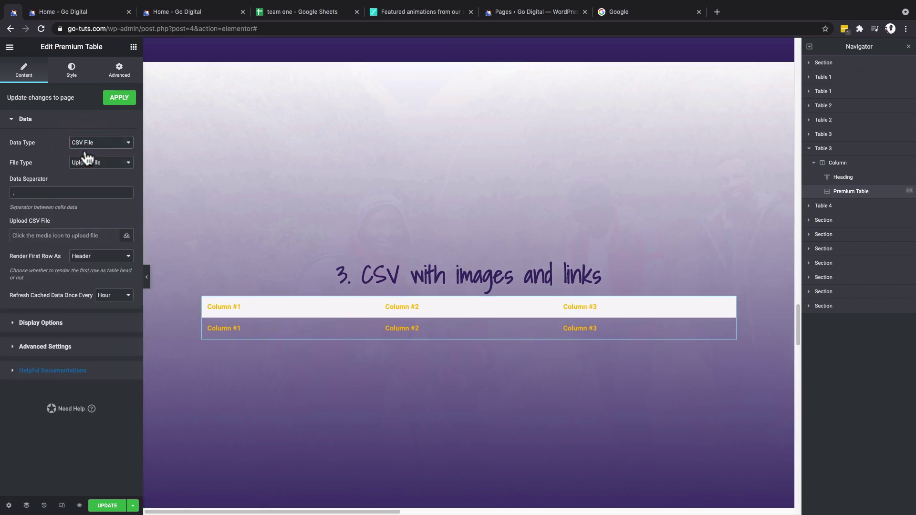
{"action": "left_click", "coordinate": [86, 163]}
{"action": "left_click", "coordinate": [84, 163]}
{"action": "left_click", "coordinate": [50, 192]}
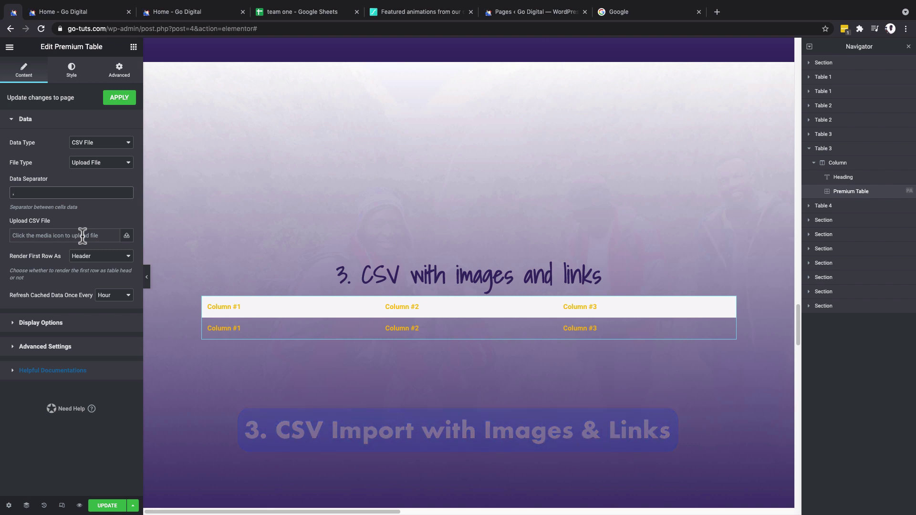
{"action": "mouse_move", "coordinate": [348, 513]}
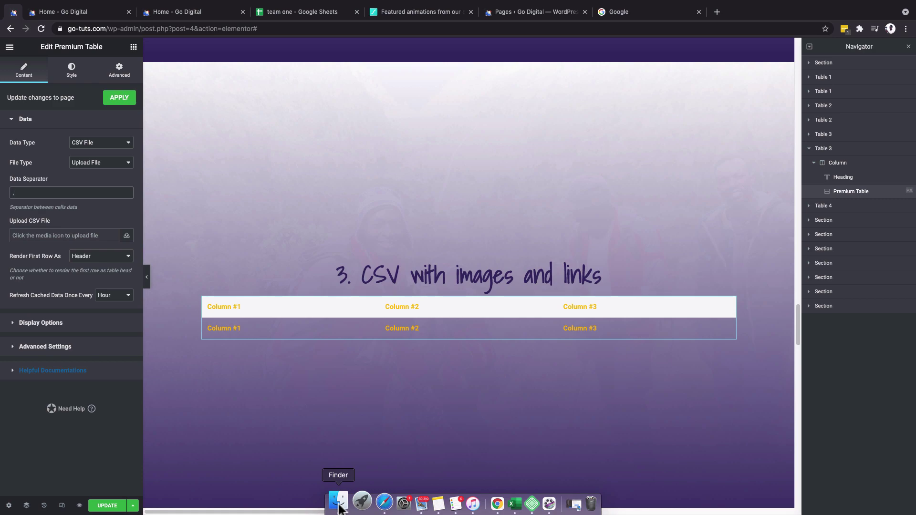
Step: Open team one10.csv from the Downloads folder in Excel and fit the widths of the NAME and PARTICULARS columns to their contents
{"action": "left_click", "coordinate": [339, 502]}
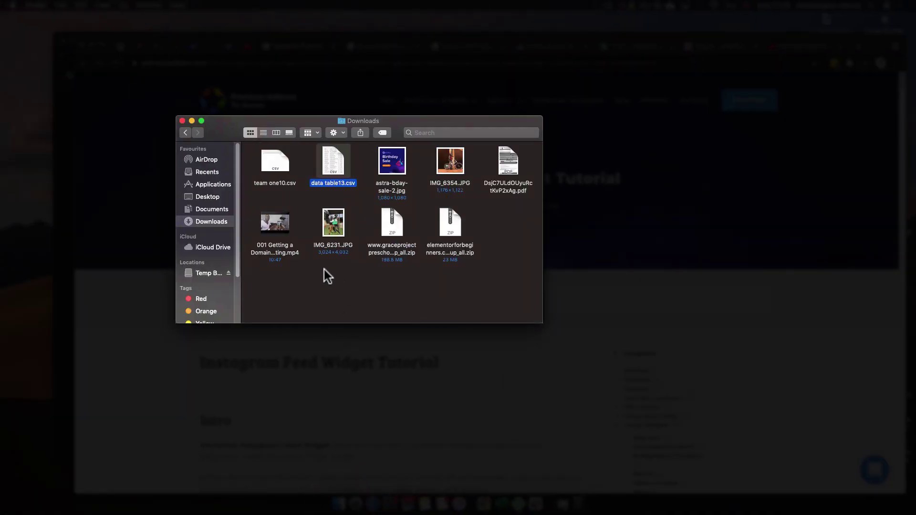
{"action": "right_click", "coordinate": [278, 183]}
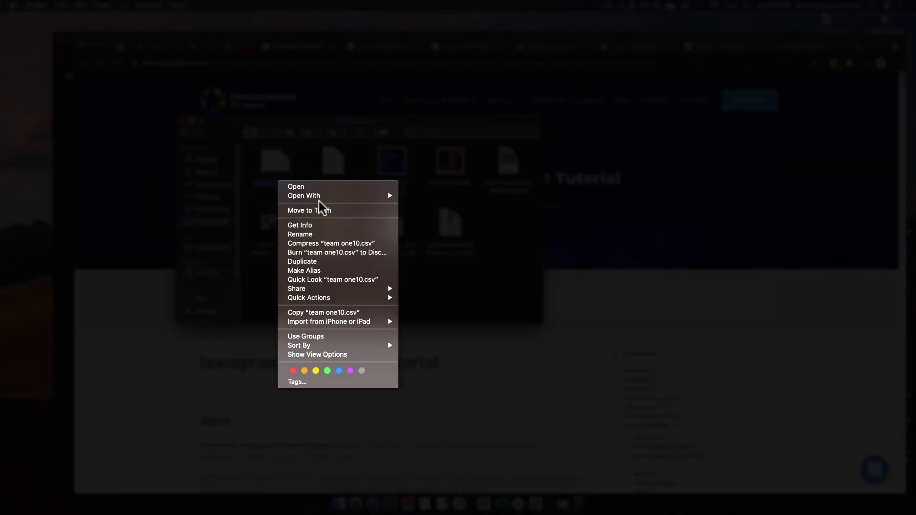
{"action": "mouse_move", "coordinate": [322, 198]}
{"action": "left_click", "coordinate": [437, 196]}
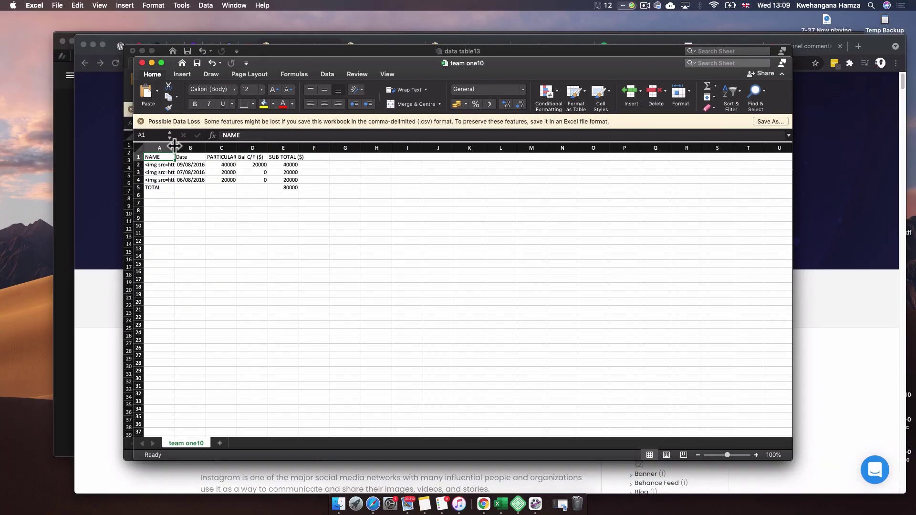
{"action": "double_click", "coordinate": [174, 148]}
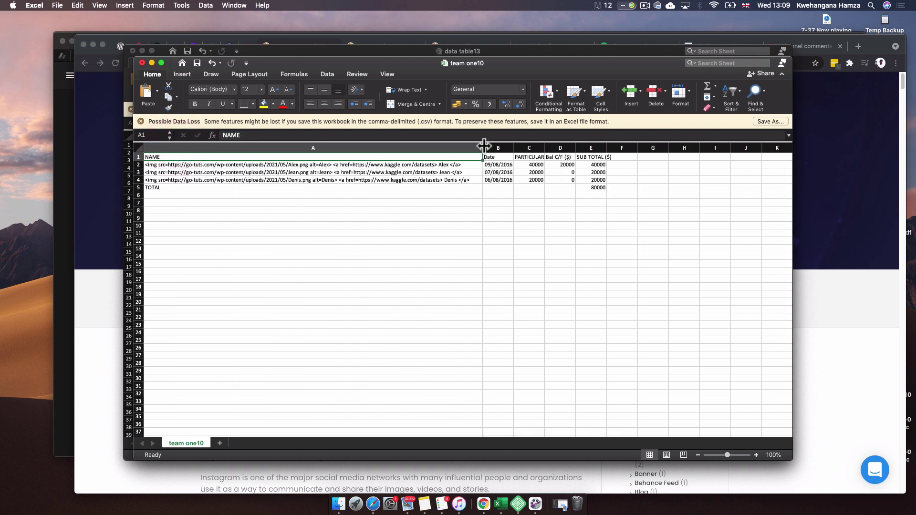
{"action": "double_click", "coordinate": [544, 148]}
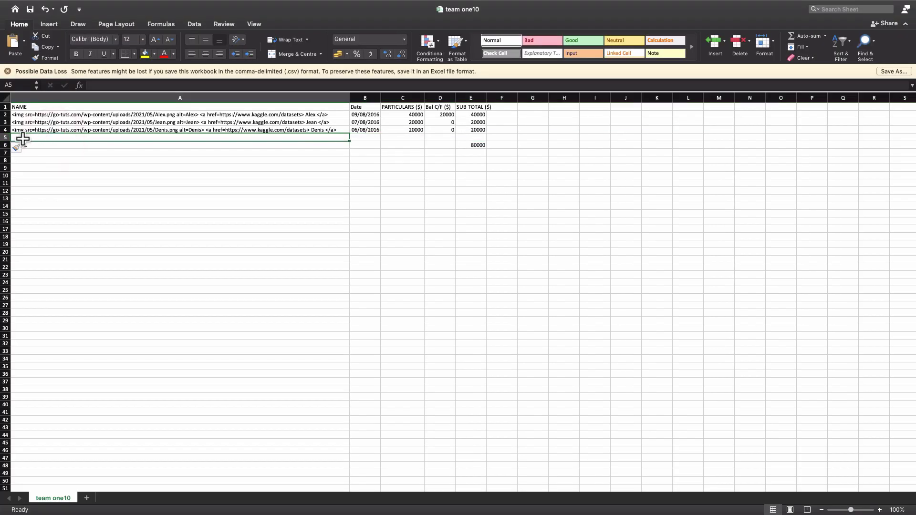
Step: Enter the new team member's name in cell A5, above the TOTAL row
{"action": "left_click", "coordinate": [26, 137]}
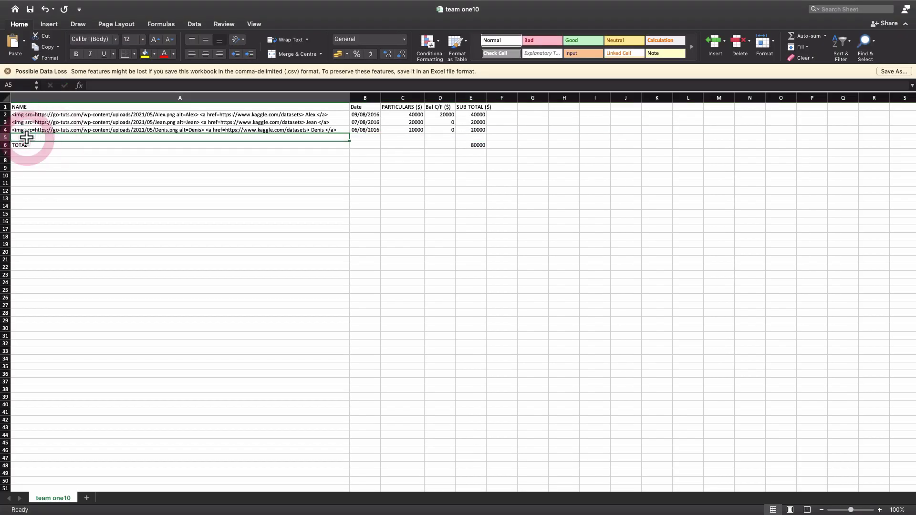
{"action": "type", "text": "Ham"}
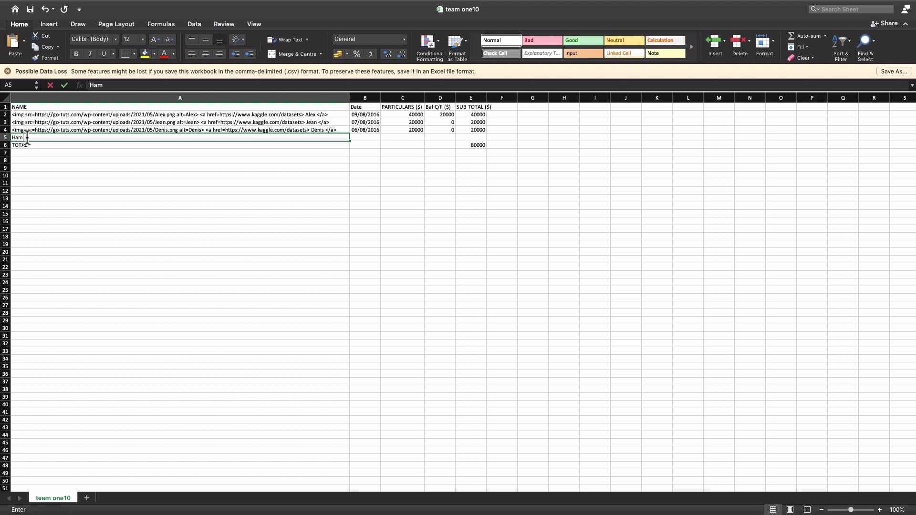
{"action": "type", "text": "za"}
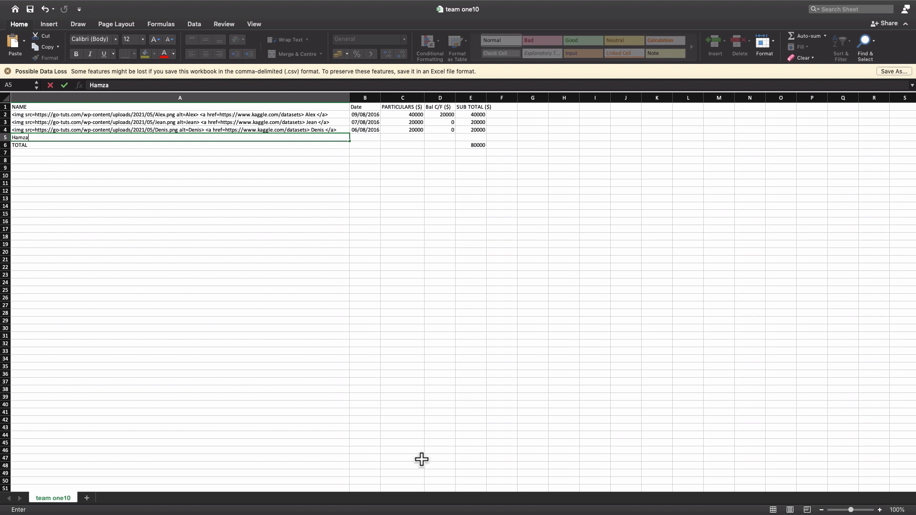
Step: Copy the file URL of the Margherita Peak photo from the WordPress media library in Chrome and return to the Excel sheet
{"action": "left_click", "coordinate": [484, 502]}
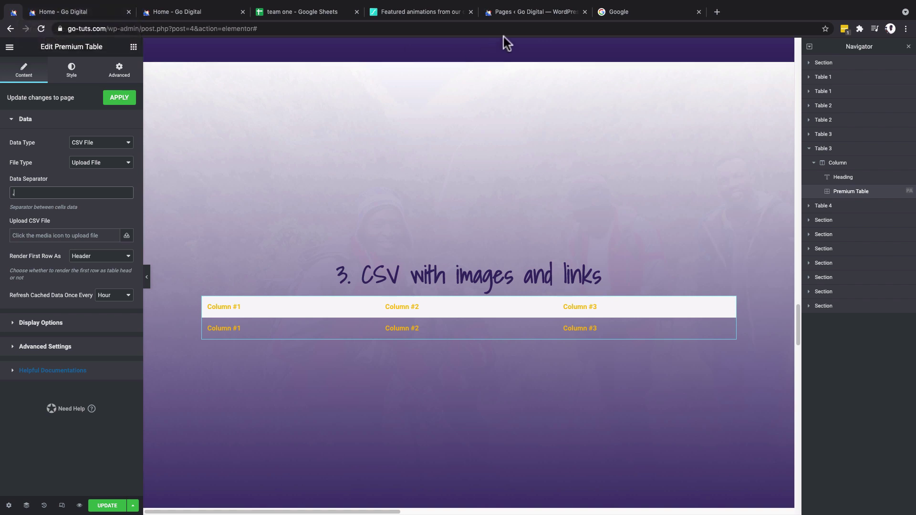
{"action": "left_click", "coordinate": [530, 11]}
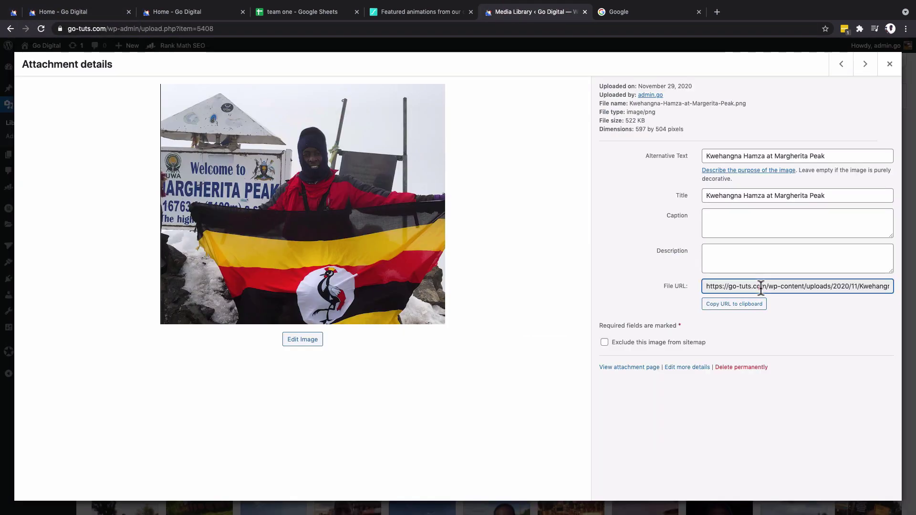
{"action": "left_click", "coordinate": [760, 287]}
{"action": "key", "text": "super+c"}
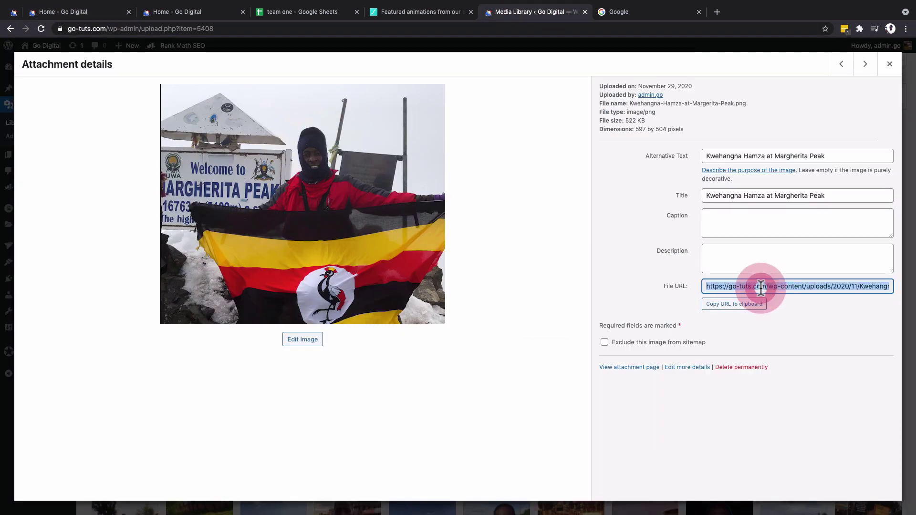
{"action": "key", "text": "super+Tab"}
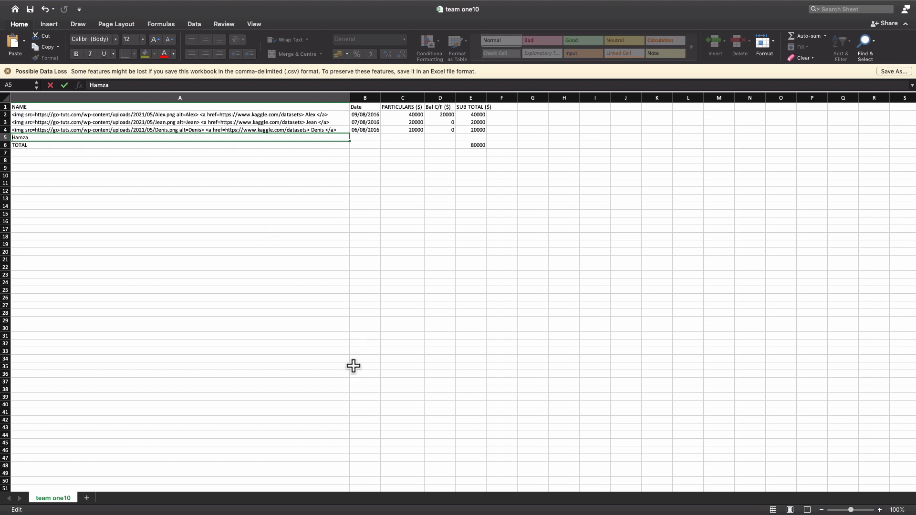
Step: Make row 14 taller as a drafting area and paste the copied image URL into cell A14
{"action": "left_click_drag", "start_coordinate": [5, 210], "coordinate": [5, 262]}
{"action": "left_click", "coordinate": [48, 220]}
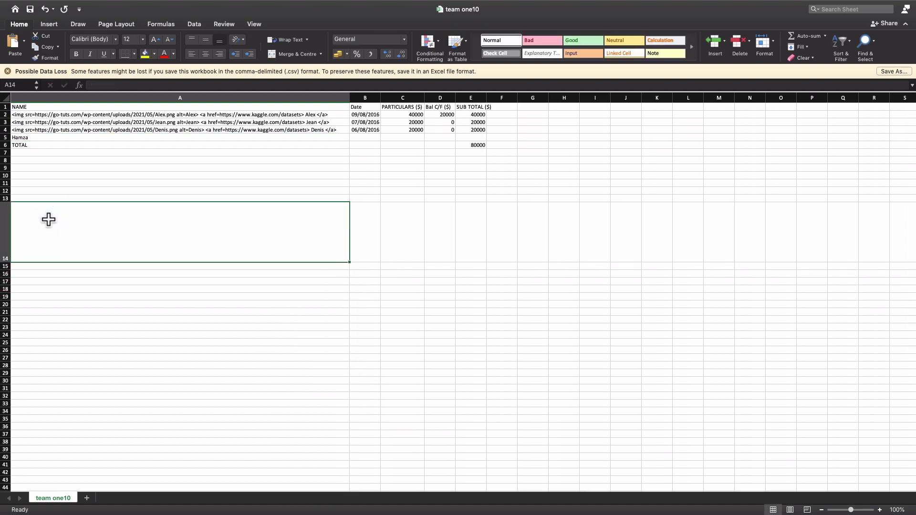
{"action": "double_click", "coordinate": [48, 220]}
{"action": "key", "text": "super+v"}
{"action": "left_click", "coordinate": [40, 258]}
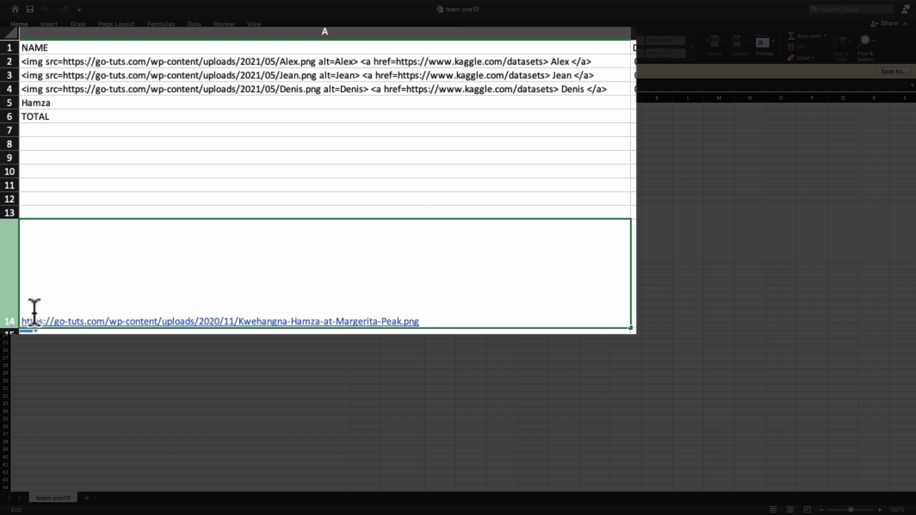
Step: Insert "<img src=" in front of the image URL in cell A14
{"action": "key", "text": "Left"}
{"action": "key", "text": "Left"}
{"action": "key", "text": "Left"}
{"action": "type", "text": "<"}
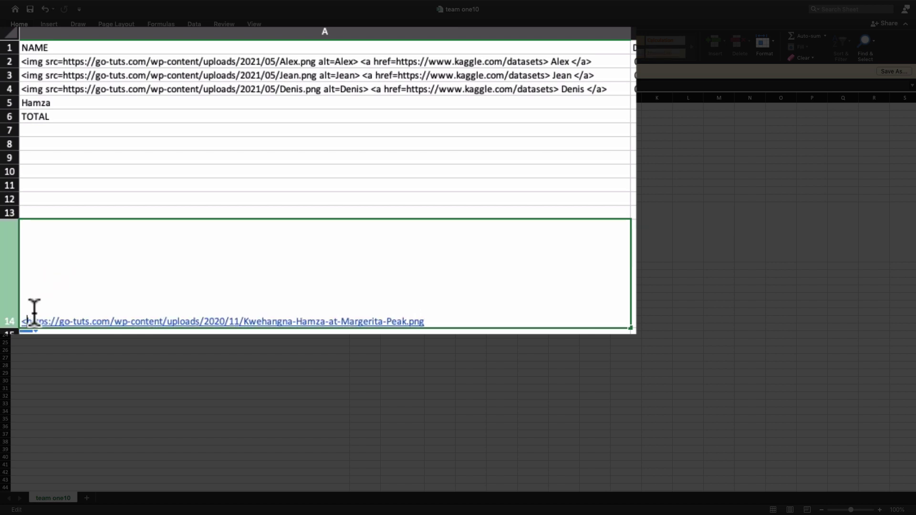
{"action": "type", "text": "img s"}
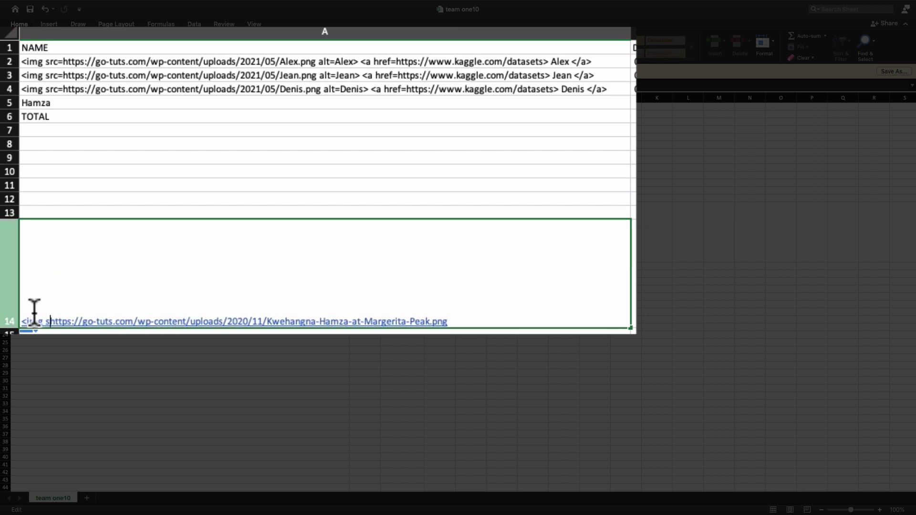
{"action": "type", "text": "rc"}
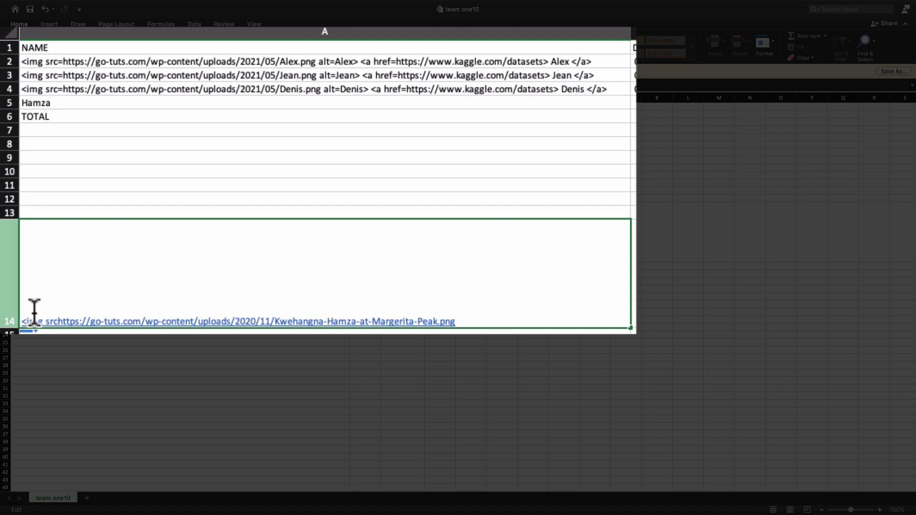
{"action": "type", "text": "="}
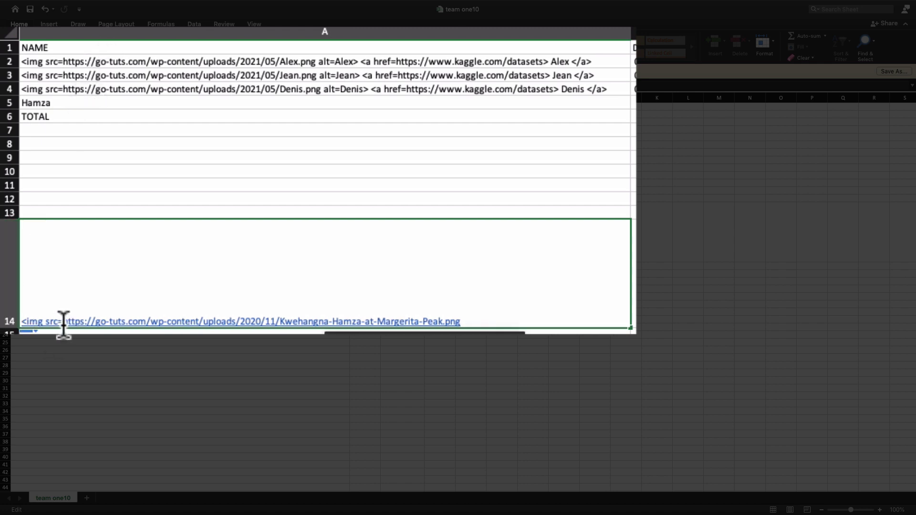
Step: Add an alt attribute with the member's name after the image URL in A14 and close the img tag
{"action": "left_click_drag", "start_coordinate": [64, 322], "coordinate": [478, 321]}
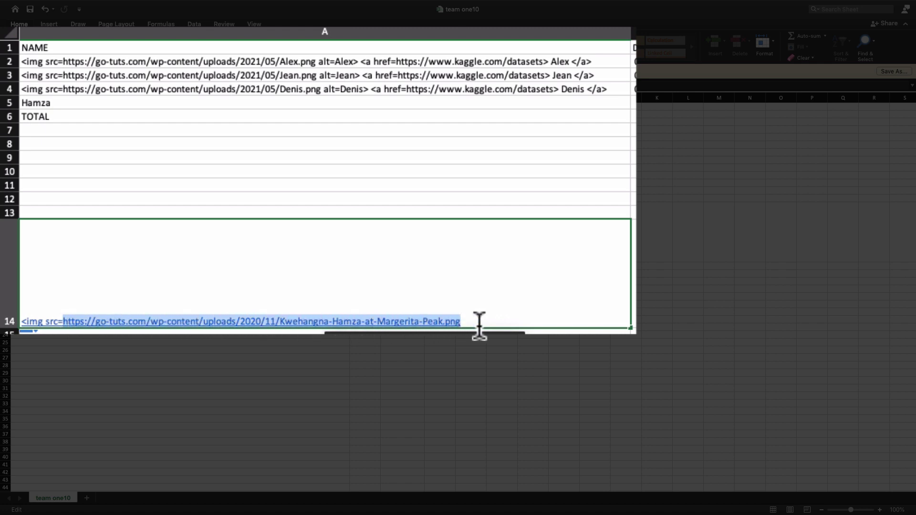
{"action": "left_click", "coordinate": [467, 321]}
{"action": "type", "text": "alt"}
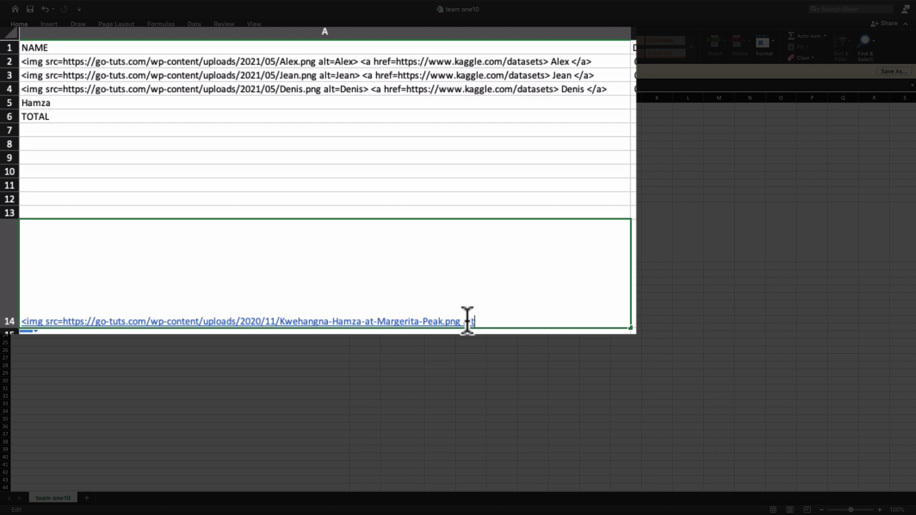
{"action": "type", "text": "=Hamza> <a"}
{"action": "key", "text": "BackSpace"}
{"action": "type", "text": "a href"}
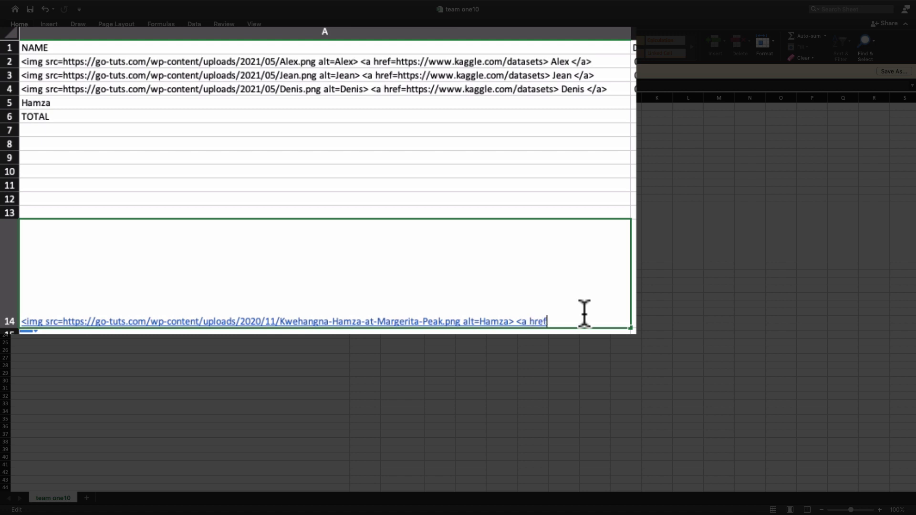
{"action": "type", "text": "="}
{"action": "type", "text": "https://www.gotechug.com>"}
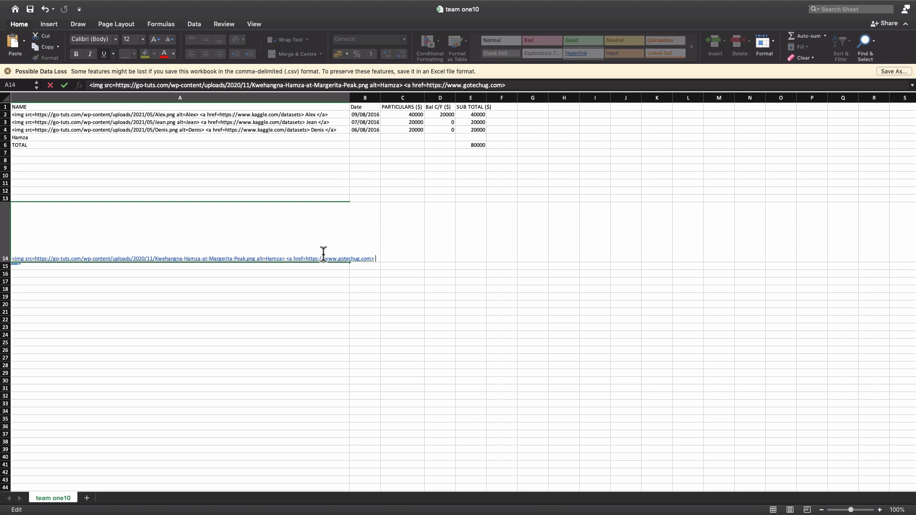
{"action": "type", "text": " Hamza </a>"}
Step: Copy the finished HTML from A14 over the plain name in A5, then clear the draft cell and widen column A
{"action": "key", "text": "super+a"}
{"action": "key", "text": "super+c"}
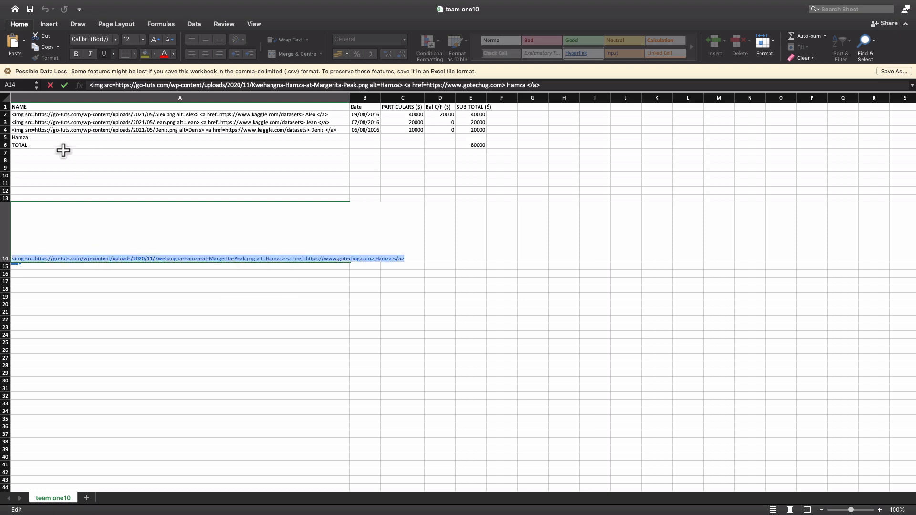
{"action": "left_click", "coordinate": [21, 138]}
{"action": "double_click", "coordinate": [22, 138]}
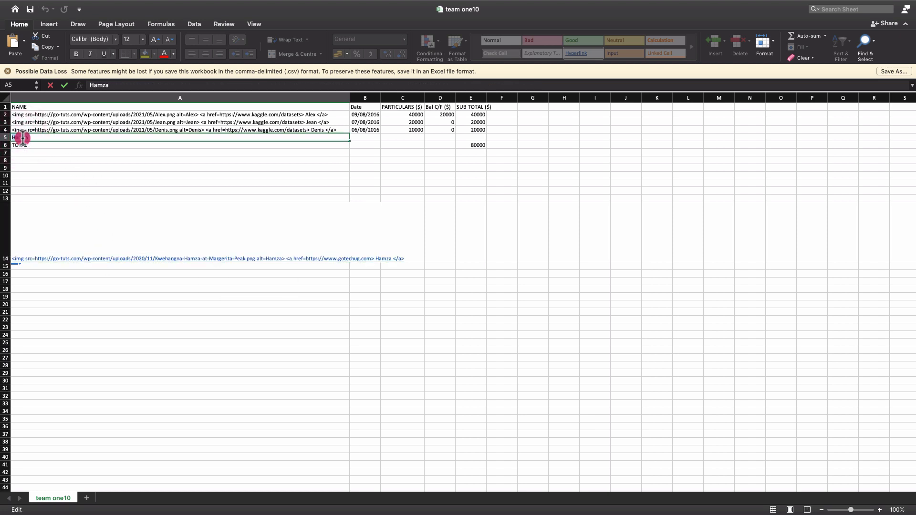
{"action": "key", "text": "super+v"}
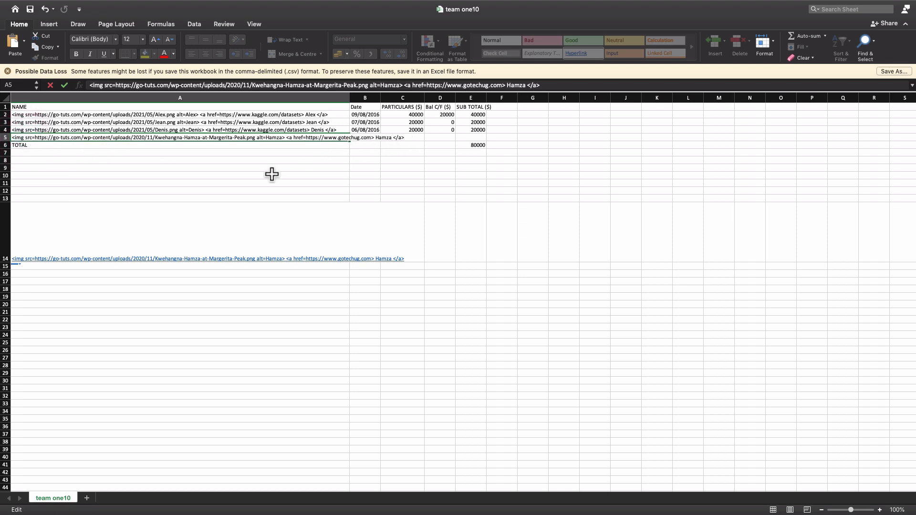
{"action": "left_click", "coordinate": [75, 147]}
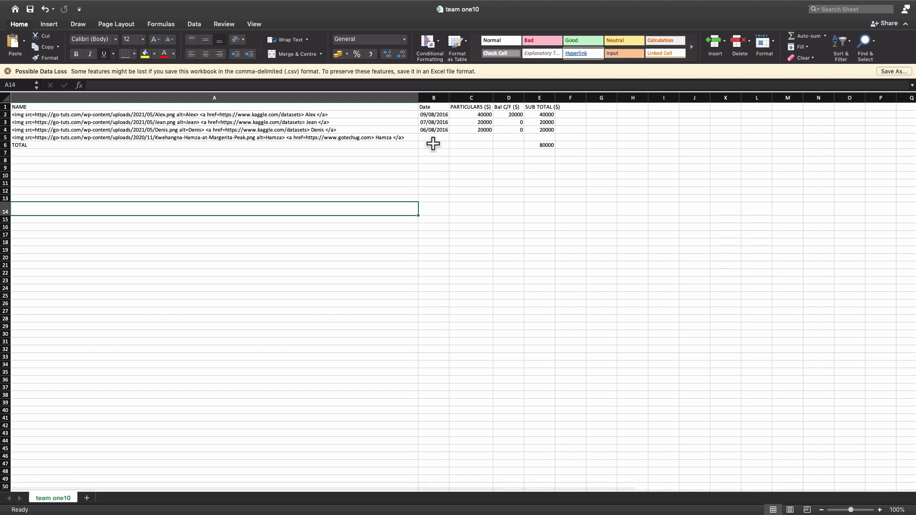
Step: Complete row 5 with date 06/08/2016, particulars 20000, balance 0 and subtotal 20000, and total the subtotals in E6 with =SUM(E2:E5)
{"action": "left_click", "coordinate": [431, 138]}
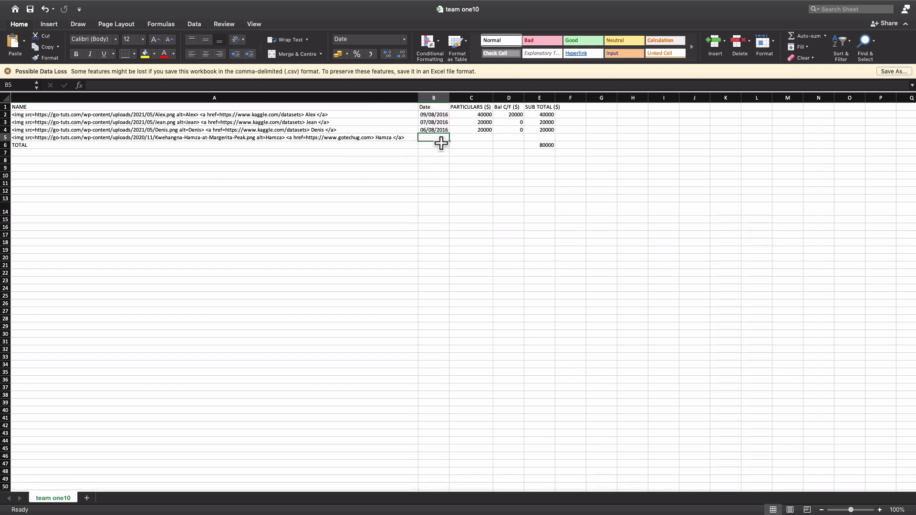
{"action": "type", "text": "06"}
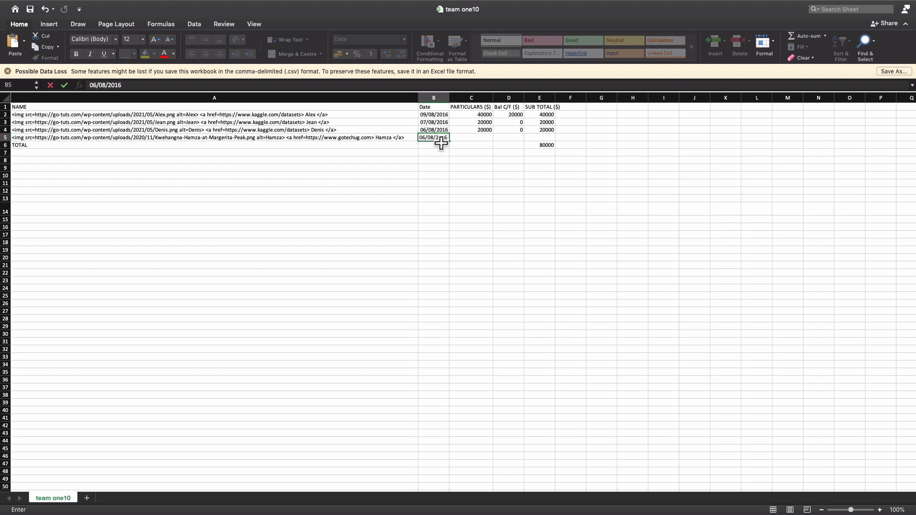
{"action": "type", "text": "/08/2016"}
{"action": "key", "text": "Tab"}
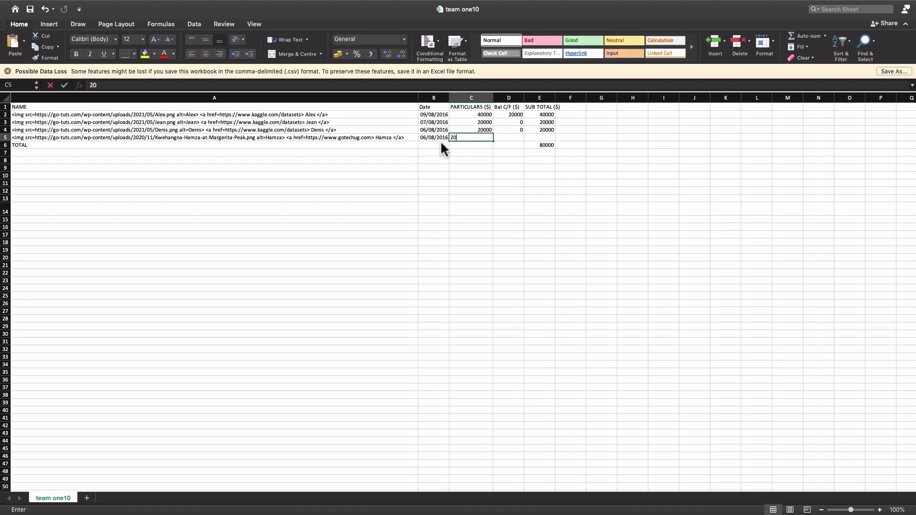
{"action": "type", "text": "20000"}
{"action": "left_click", "coordinate": [551, 153]}
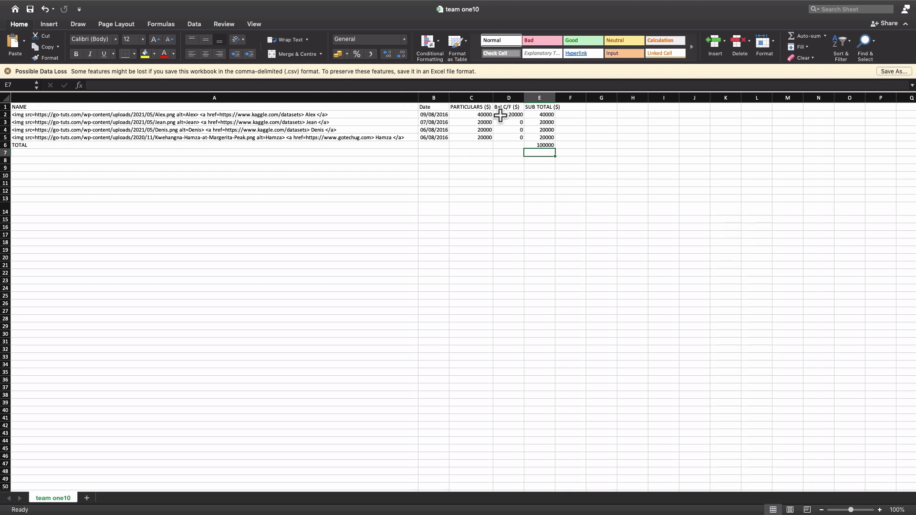
{"action": "left_click", "coordinate": [542, 146]}
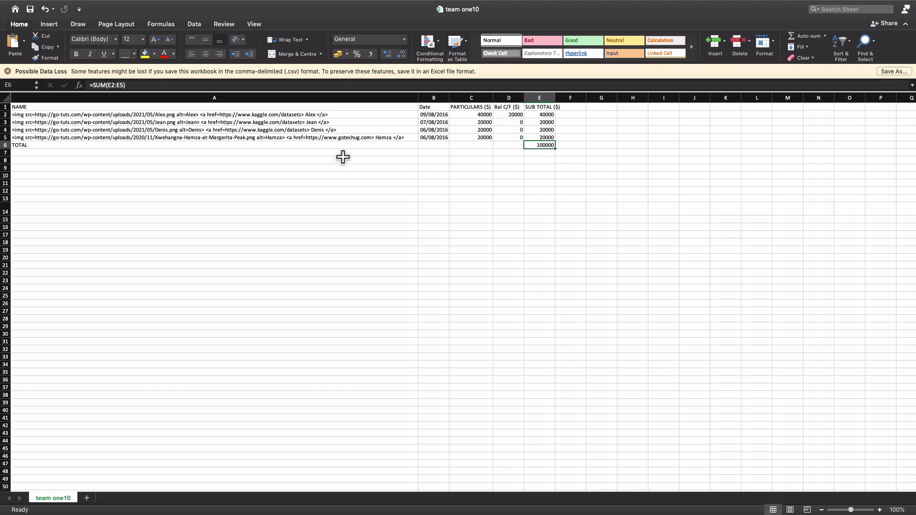
{"action": "left_click", "coordinate": [132, 138]}
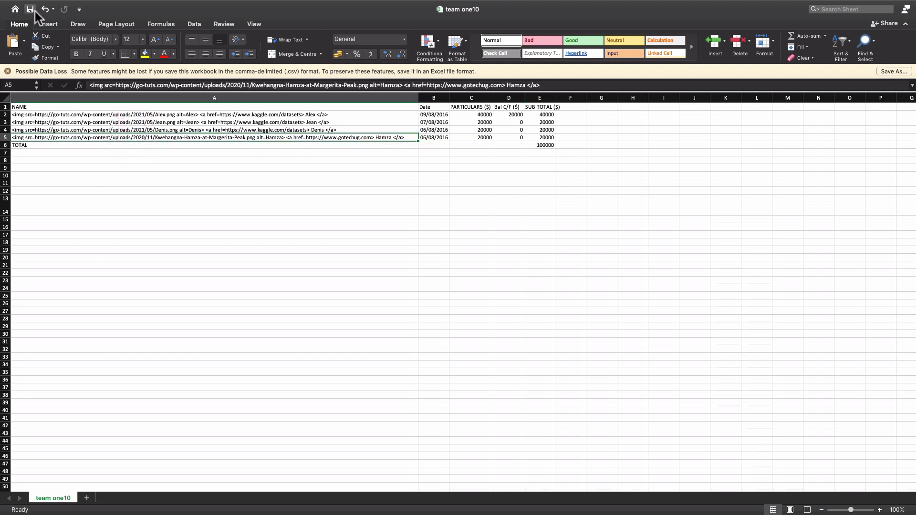
Step: Save a copy of the workbook as team one20 in Downloads, in the Comma-separated Values (.csv) format
{"action": "left_click", "coordinate": [57, 5]}
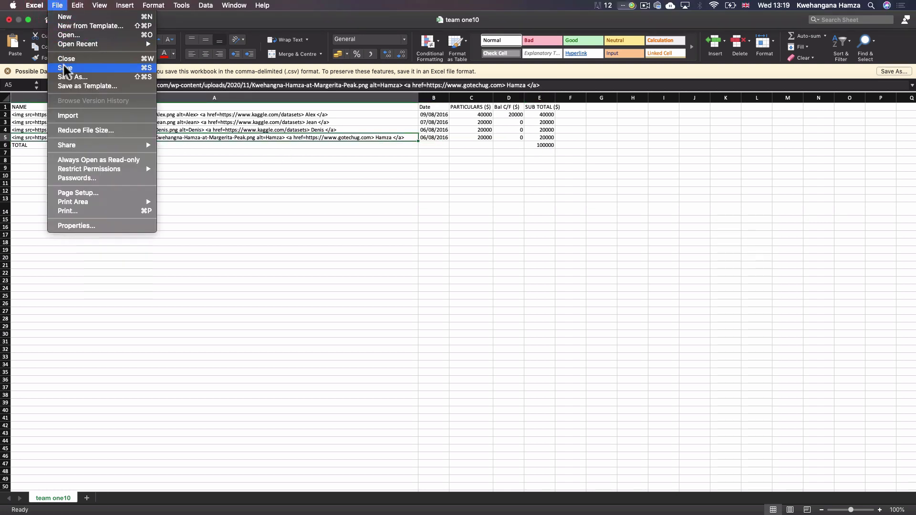
{"action": "left_click", "coordinate": [66, 78]}
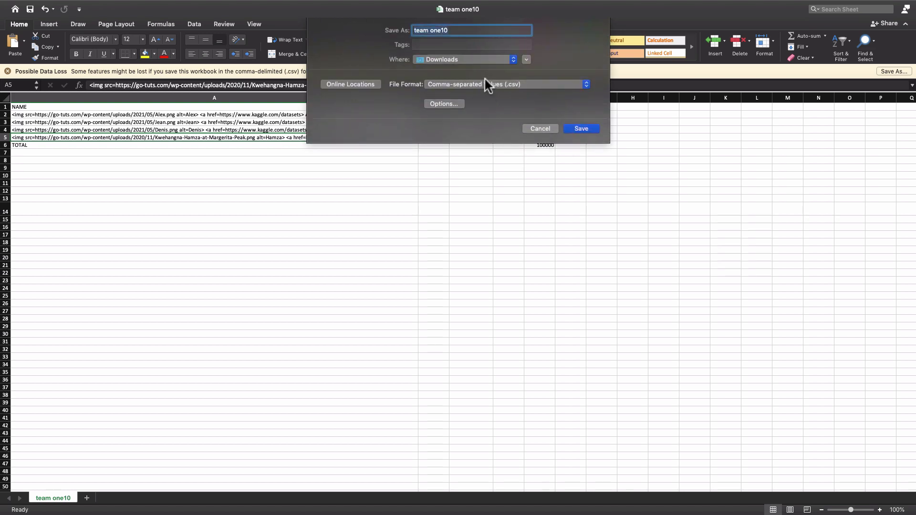
{"action": "left_click", "coordinate": [429, 81]}
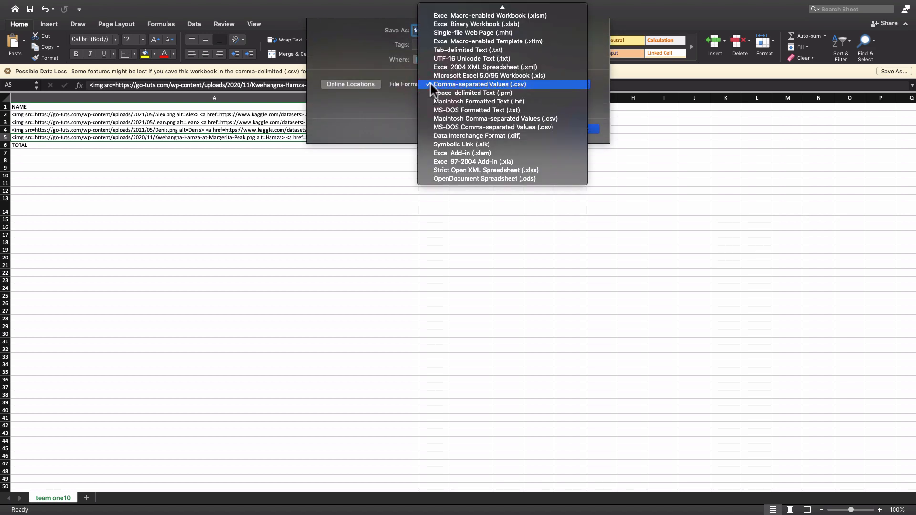
{"action": "left_click", "coordinate": [430, 82]}
{"action": "key", "text": "BackSpace"}
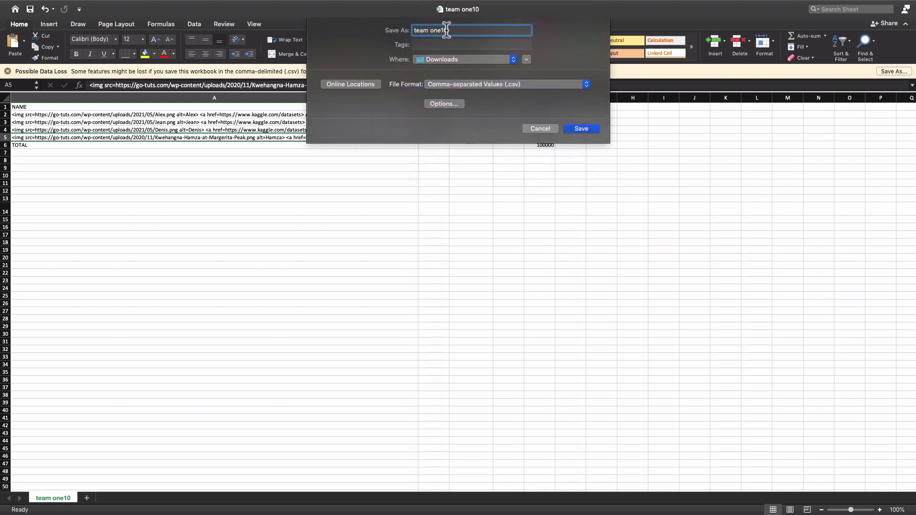
{"action": "type", "text": "0"}
{"action": "left_click", "coordinate": [578, 127]}
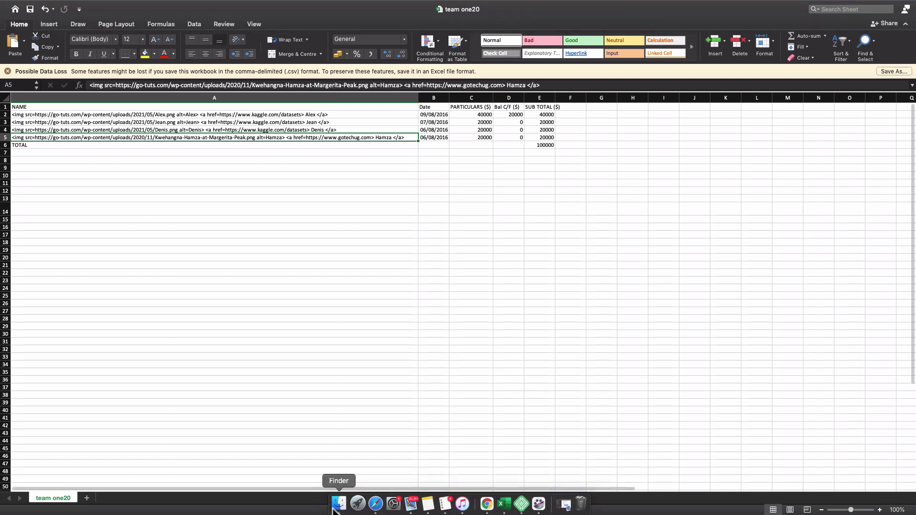
Step: Open team one20.csv from Downloads in TextEdit and delete the comma-only lines below the TOTAL row
{"action": "left_click", "coordinate": [339, 502]}
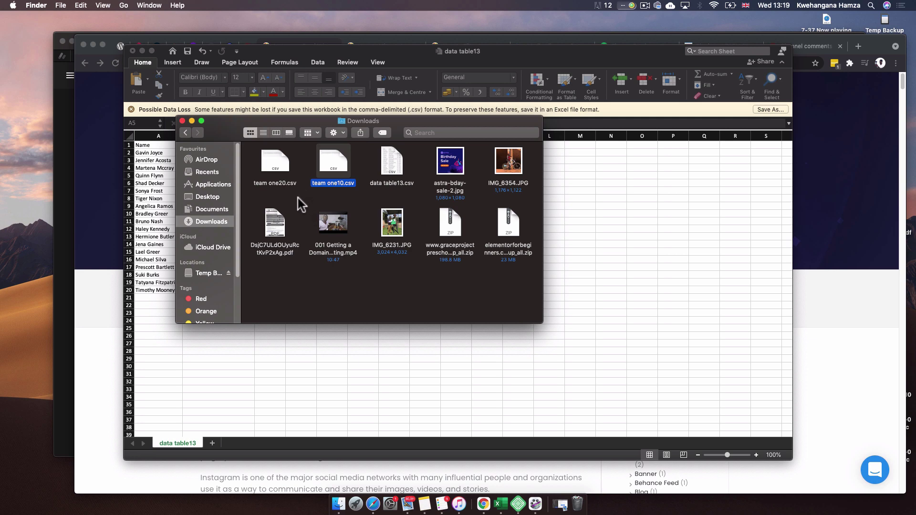
{"action": "right_click", "coordinate": [268, 178]}
{"action": "mouse_move", "coordinate": [303, 196]}
{"action": "left_click", "coordinate": [420, 243]}
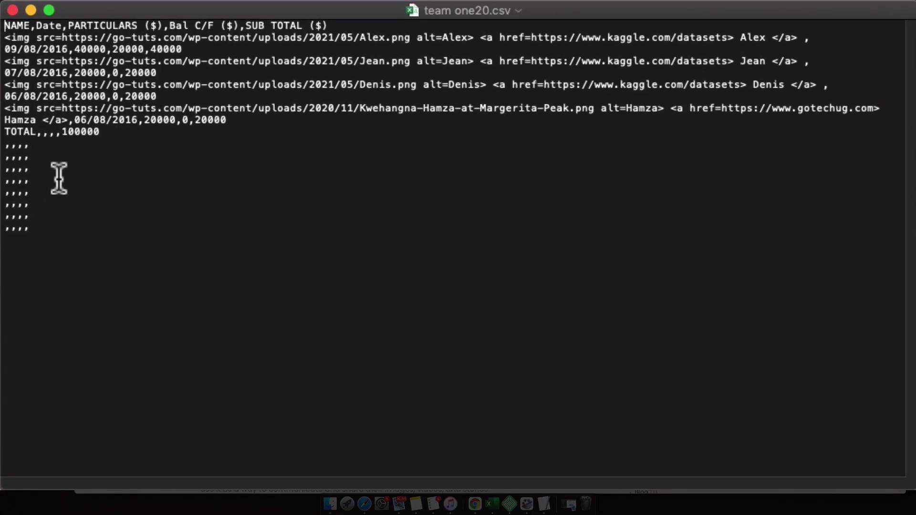
{"action": "left_click_drag", "start_coordinate": [36, 229], "coordinate": [1, 144]}
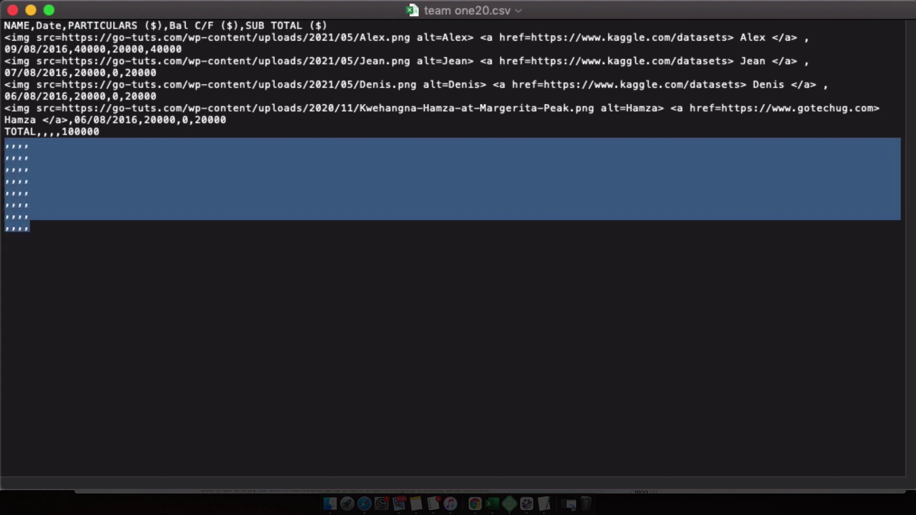
{"action": "key", "text": "BackSpace"}
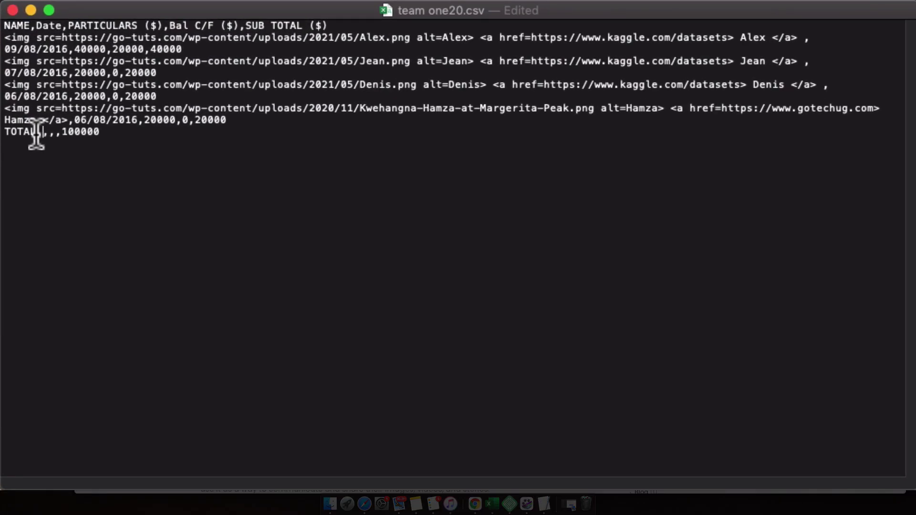
Step: Compare the commas in the TOTAL row with the blank cells in row 6 of the Excel sheet, and save the edited CSV file
{"action": "left_click_drag", "start_coordinate": [35, 133], "coordinate": [56, 134]}
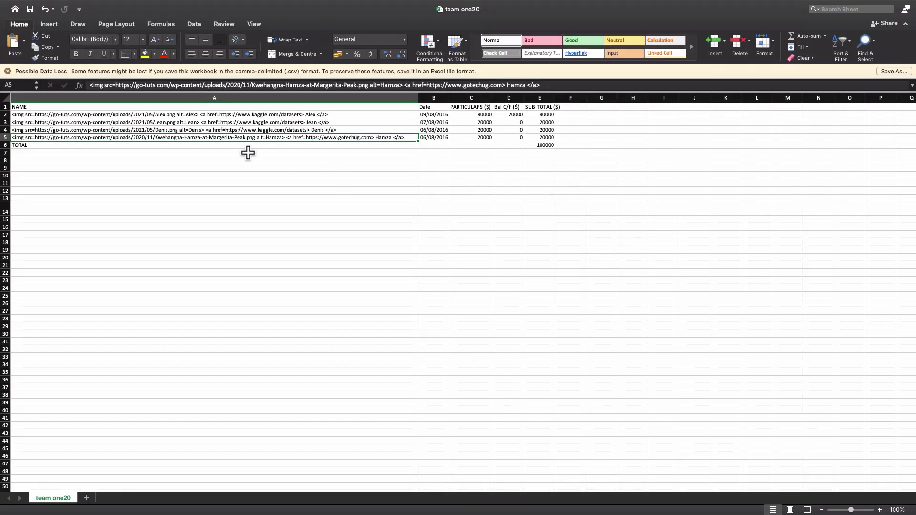
{"action": "left_click", "coordinate": [247, 148]}
{"action": "left_click", "coordinate": [424, 144]}
{"action": "left_click", "coordinate": [472, 145]}
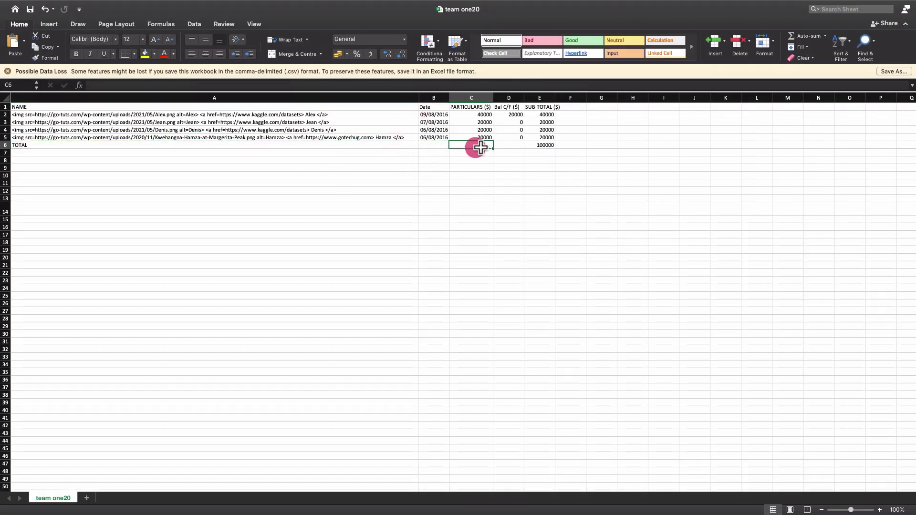
{"action": "left_click", "coordinate": [508, 145]}
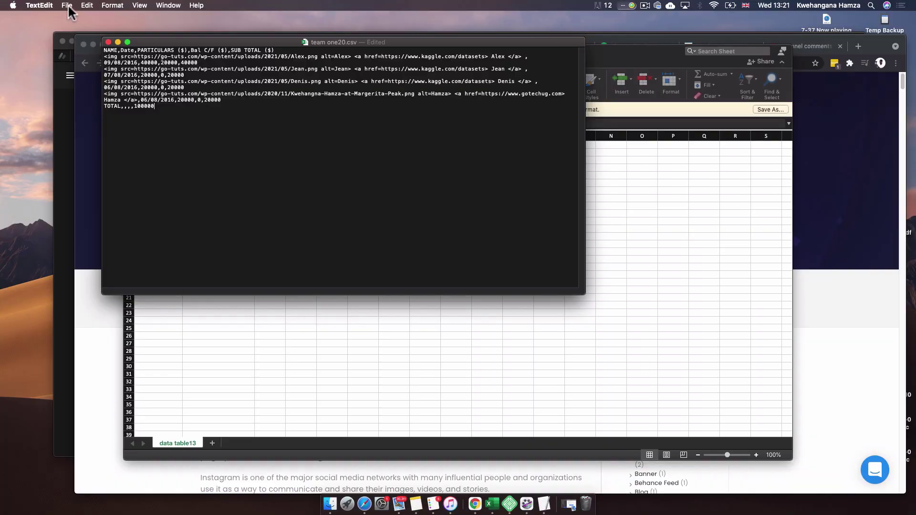
{"action": "left_click", "coordinate": [67, 6]}
{"action": "left_click", "coordinate": [84, 59]}
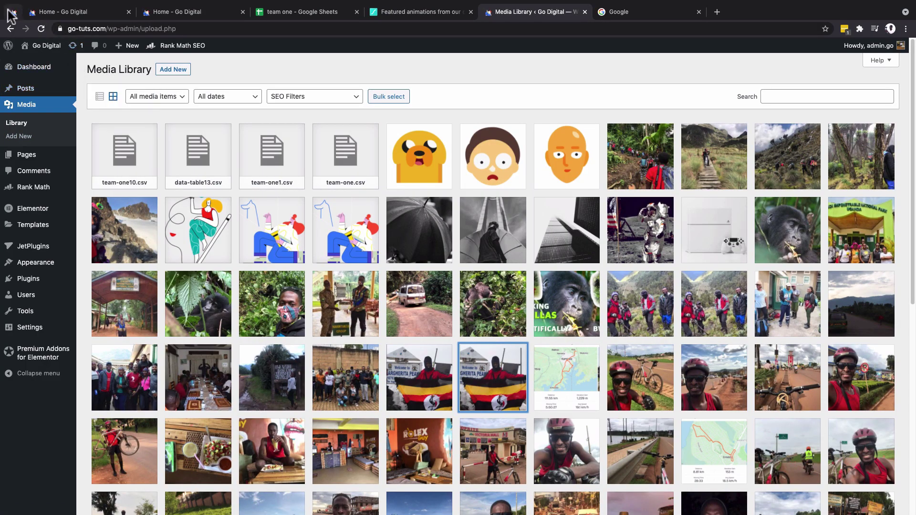
Step: Switch to the Elementor editor in Chrome and upload team one20.csv as the CSV file of the third Premium Table
{"action": "left_click", "coordinate": [11, 12]}
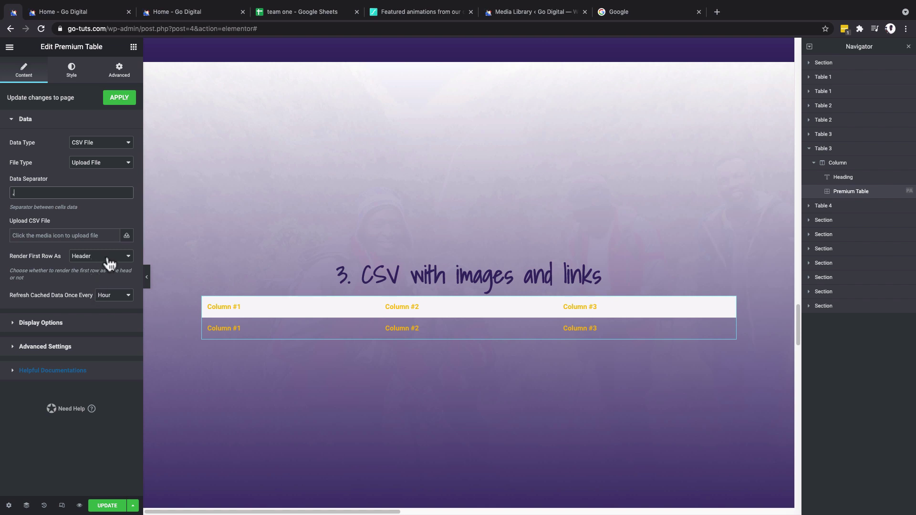
{"action": "left_click", "coordinate": [127, 237]}
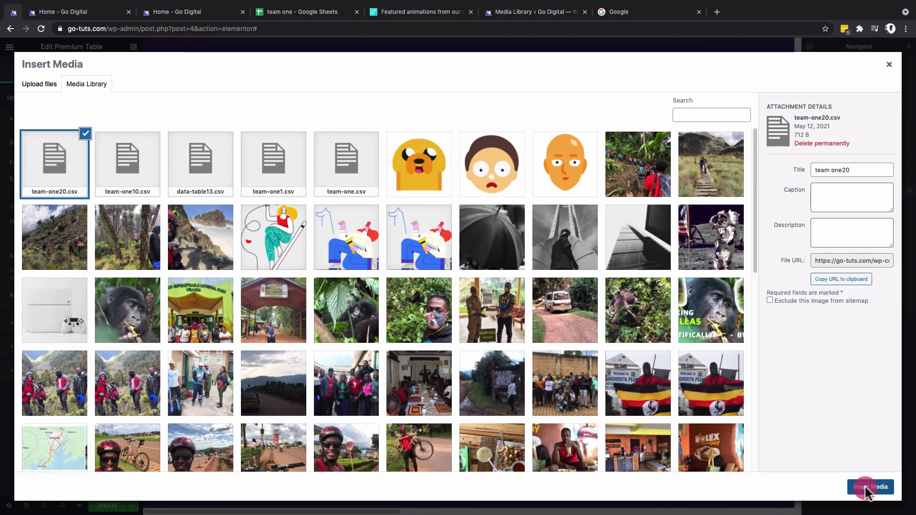
{"action": "left_click", "coordinate": [865, 488]}
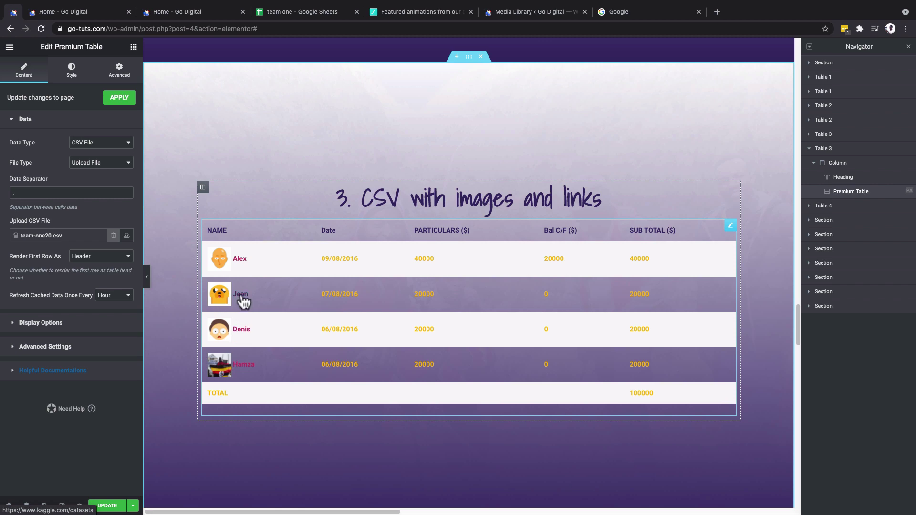
{"action": "scroll", "coordinate": [487, 310], "scroll_direction": "up", "scroll_amount": 5}
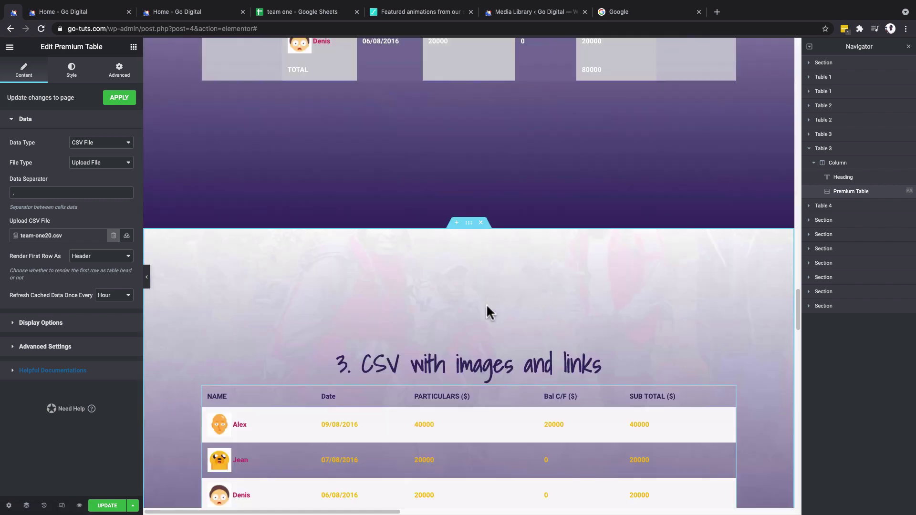
{"action": "scroll", "coordinate": [487, 310], "scroll_direction": "down", "scroll_amount": 5}
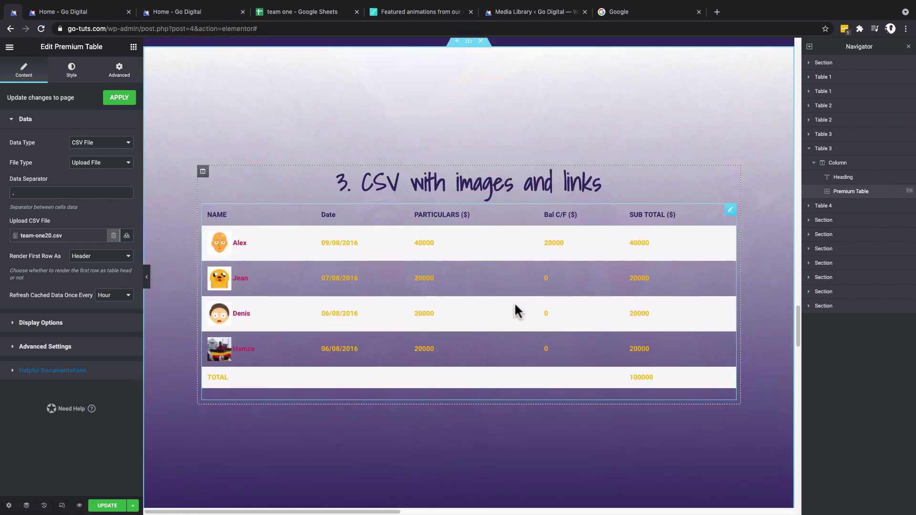
Step: Give the table's odd head cells white text and a classic background in the Primary global color
{"action": "left_click", "coordinate": [71, 70]}
{"action": "left_click", "coordinate": [127, 163]}
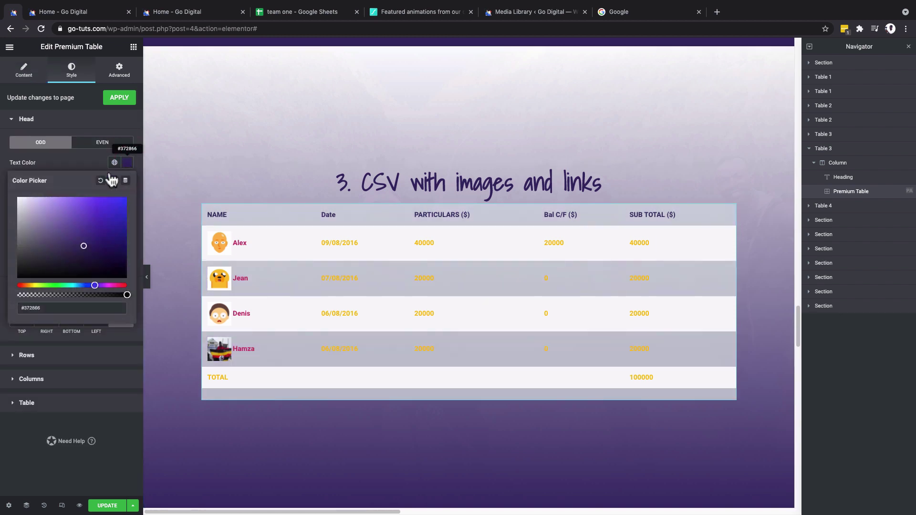
{"action": "left_click", "coordinate": [17, 198]}
{"action": "left_click", "coordinate": [126, 163]}
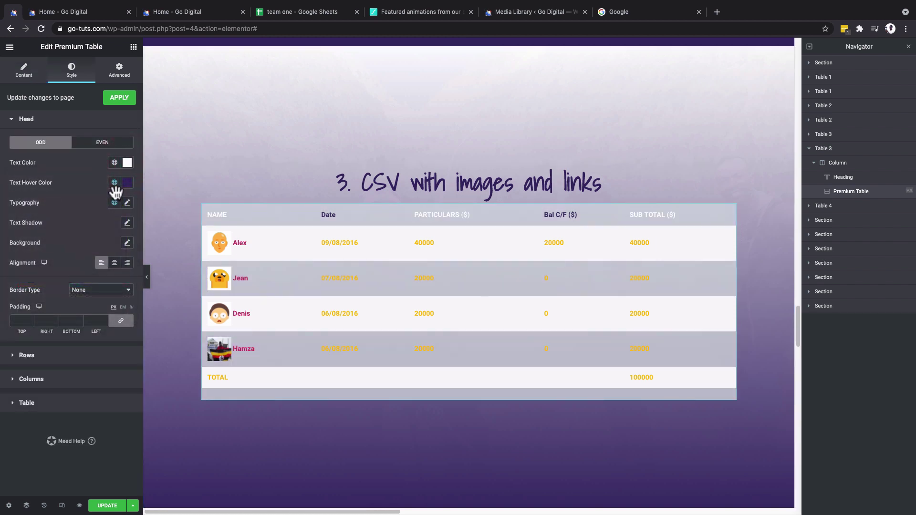
{"action": "left_click", "coordinate": [127, 243]}
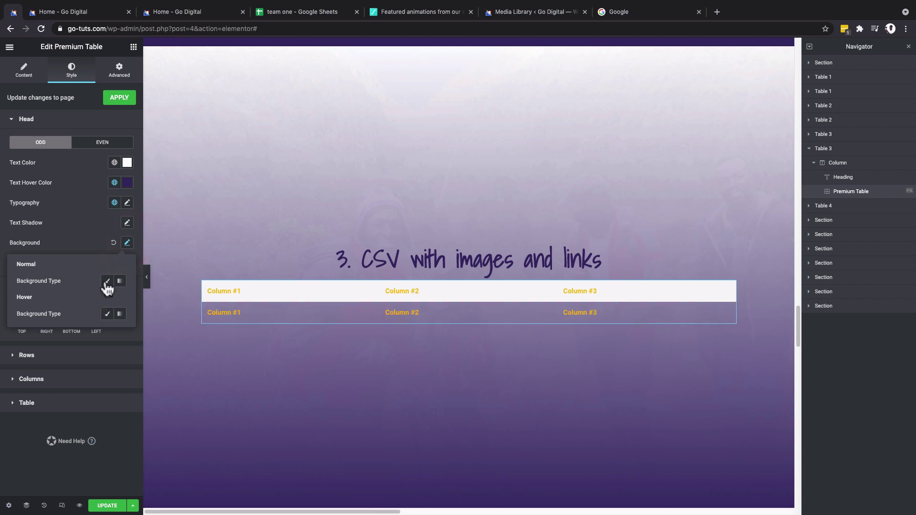
{"action": "left_click", "coordinate": [108, 281]}
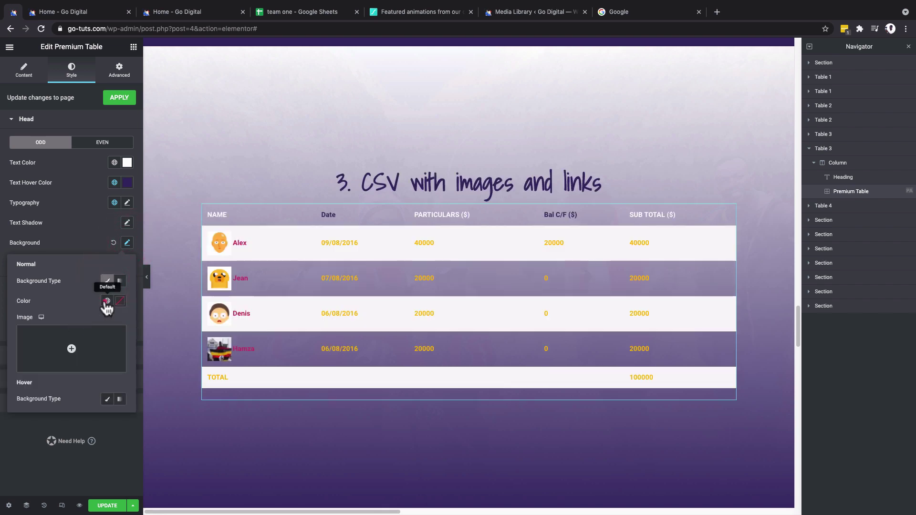
{"action": "left_click", "coordinate": [107, 301]}
{"action": "left_click", "coordinate": [52, 343]}
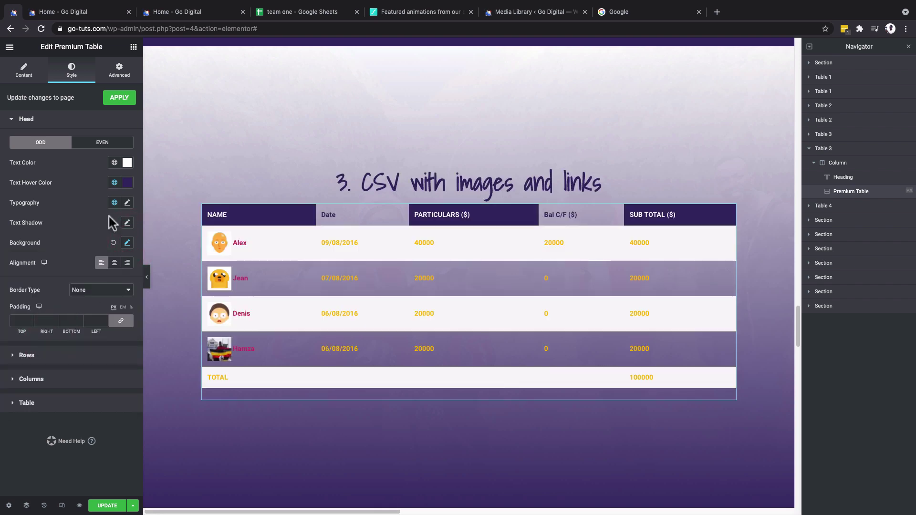
Step: Give the table's even head cells white text and a classic background in the Primary global color
{"action": "left_click", "coordinate": [99, 144]}
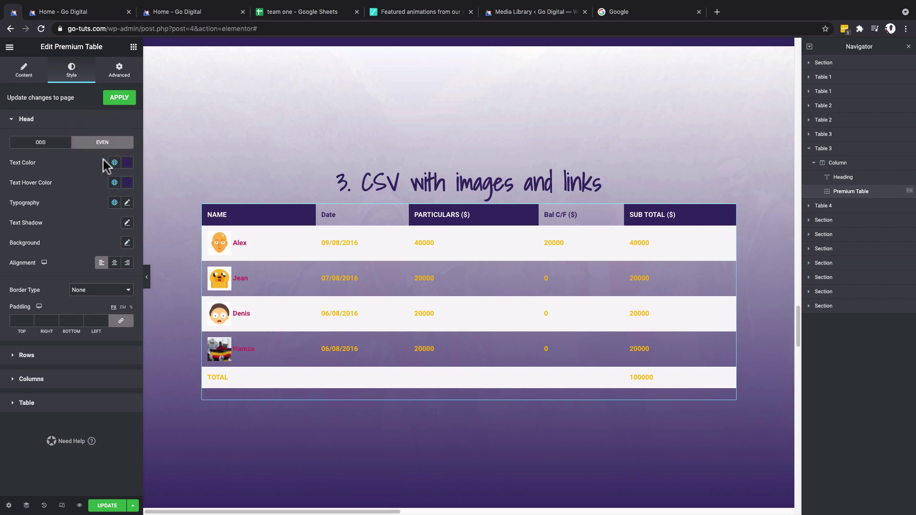
{"action": "left_click", "coordinate": [126, 165]}
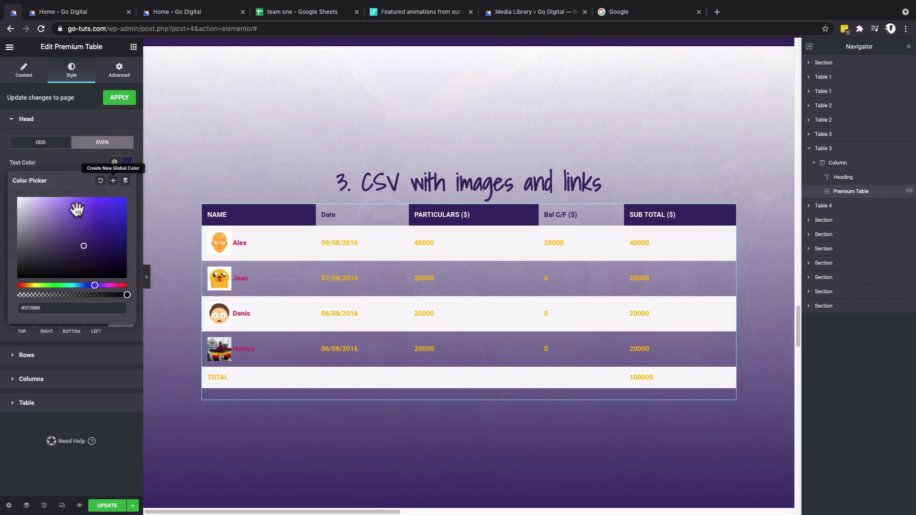
{"action": "left_click_drag", "start_coordinate": [42, 207], "coordinate": [1, 192]}
{"action": "left_click", "coordinate": [128, 163]}
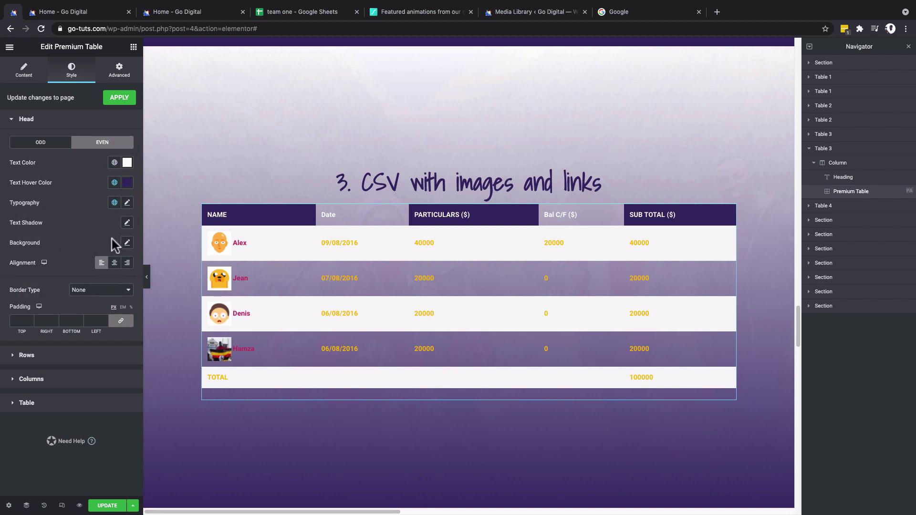
{"action": "left_click", "coordinate": [127, 243]}
{"action": "left_click", "coordinate": [107, 281]}
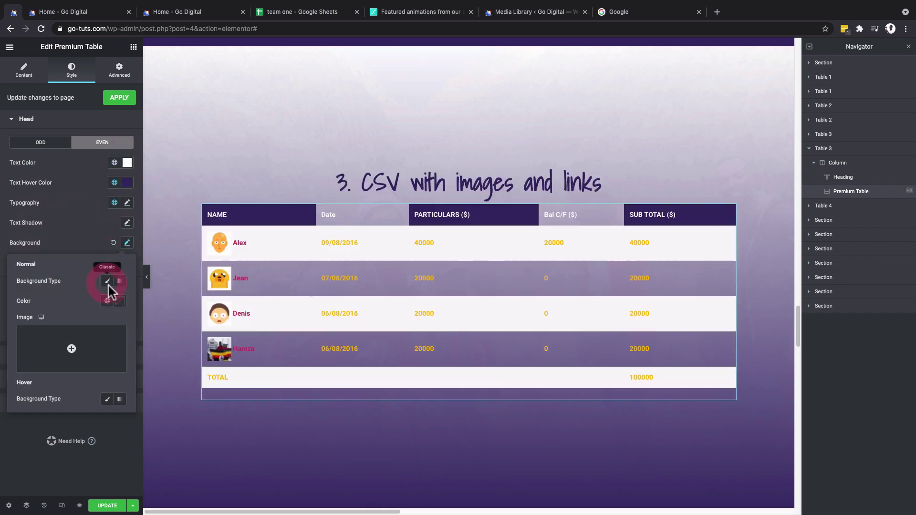
{"action": "left_click", "coordinate": [107, 301]}
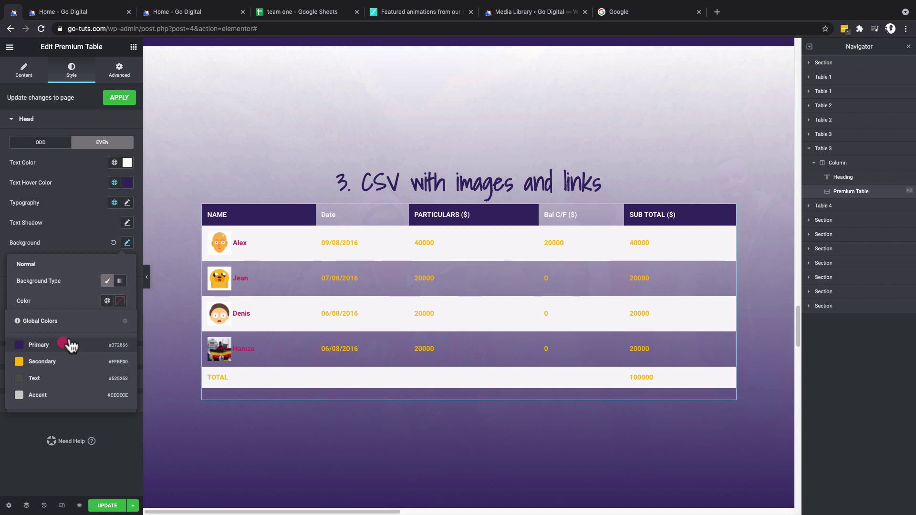
{"action": "left_click", "coordinate": [67, 345]}
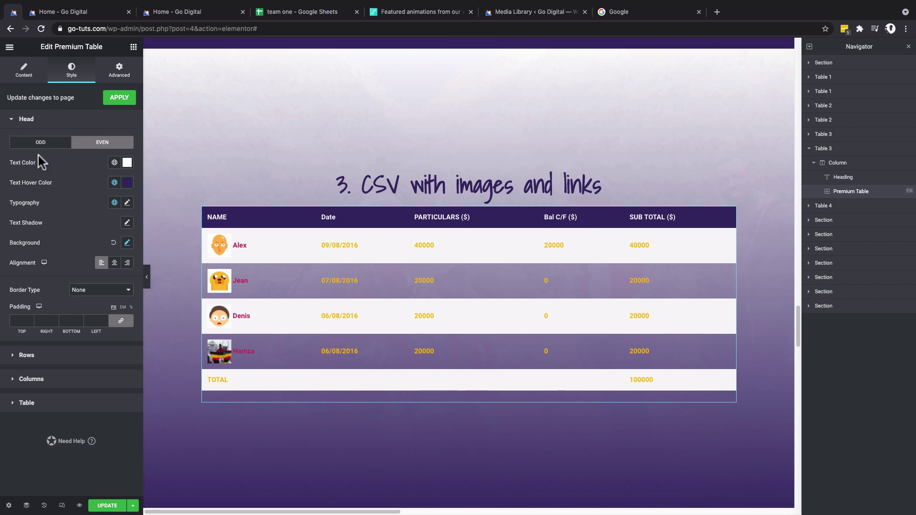
Step: Set the background of the table's odd columns to a classic fill in the Primary global color
{"action": "left_click", "coordinate": [14, 122]}
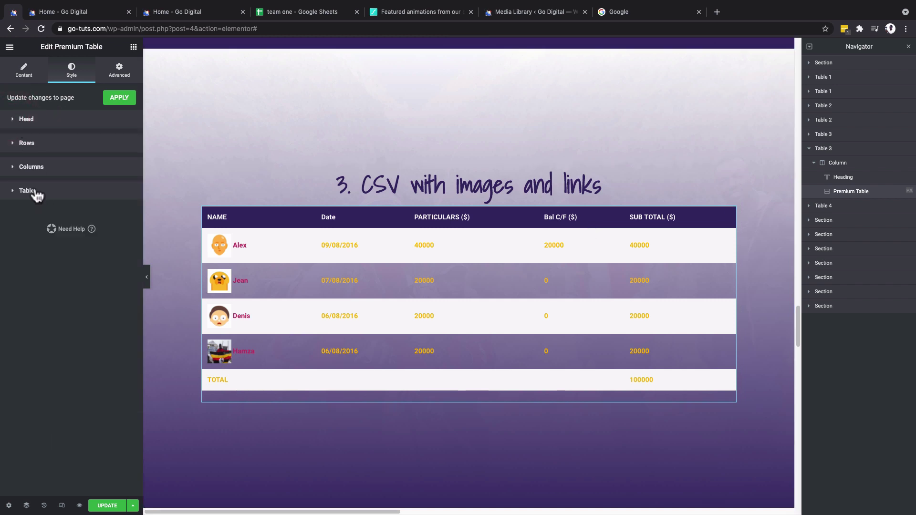
{"action": "left_click", "coordinate": [13, 168]}
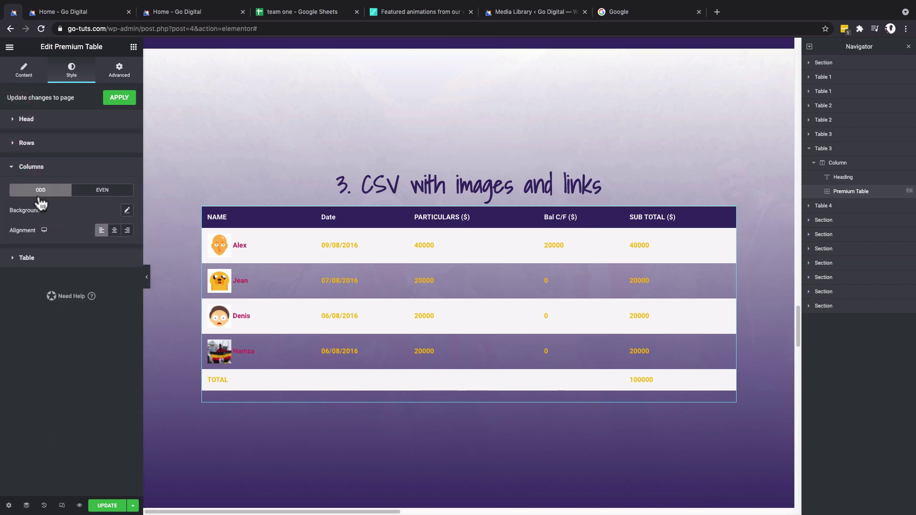
{"action": "left_click", "coordinate": [127, 212]}
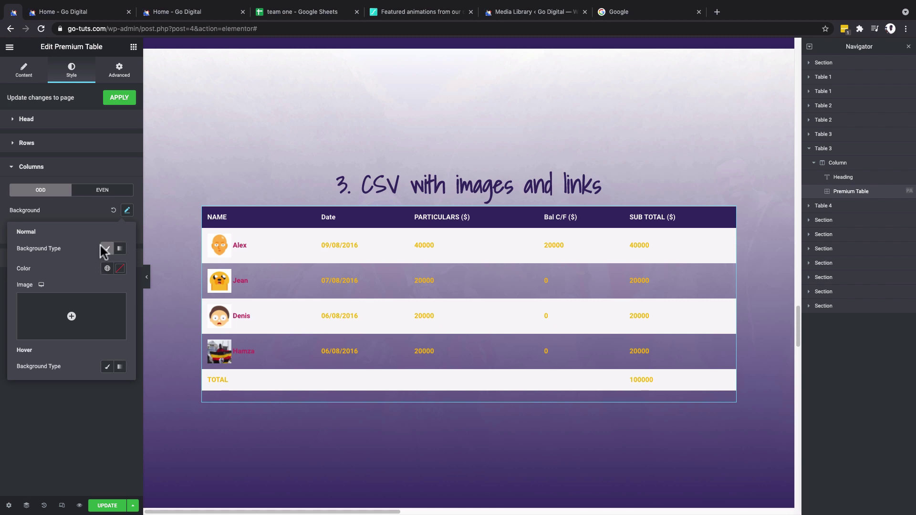
{"action": "left_click", "coordinate": [108, 269]}
{"action": "left_click", "coordinate": [46, 314]}
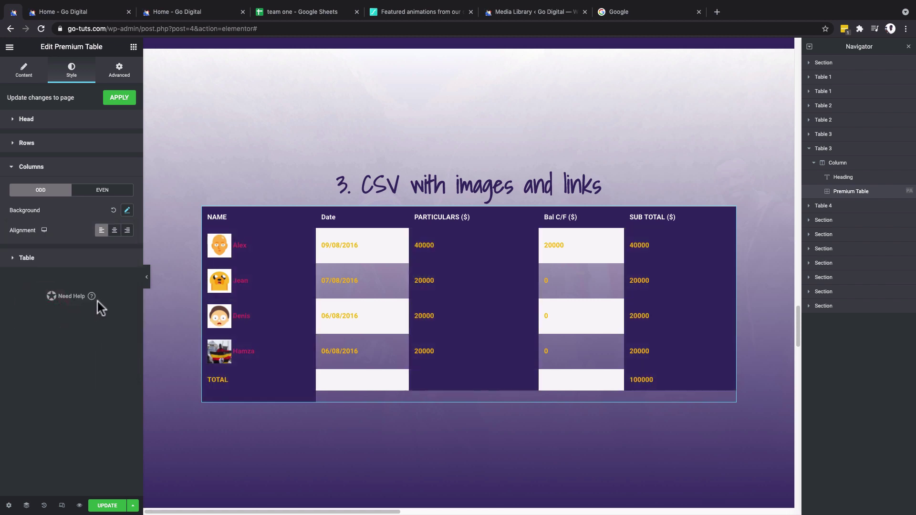
Step: Make the odd columns' background color semi-transparent, lowering its opacity to give #37286654
{"action": "left_click", "coordinate": [127, 212]}
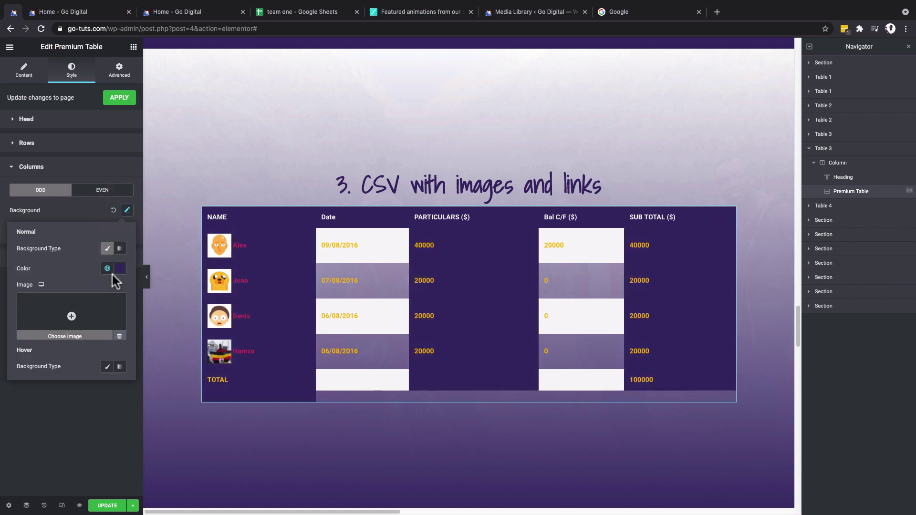
{"action": "left_click", "coordinate": [120, 269]}
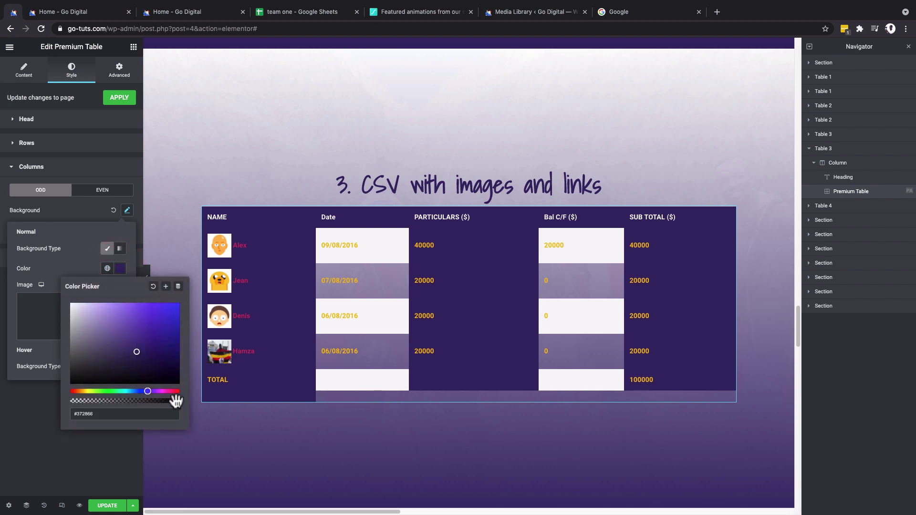
{"action": "left_click_drag", "start_coordinate": [175, 402], "coordinate": [106, 402]}
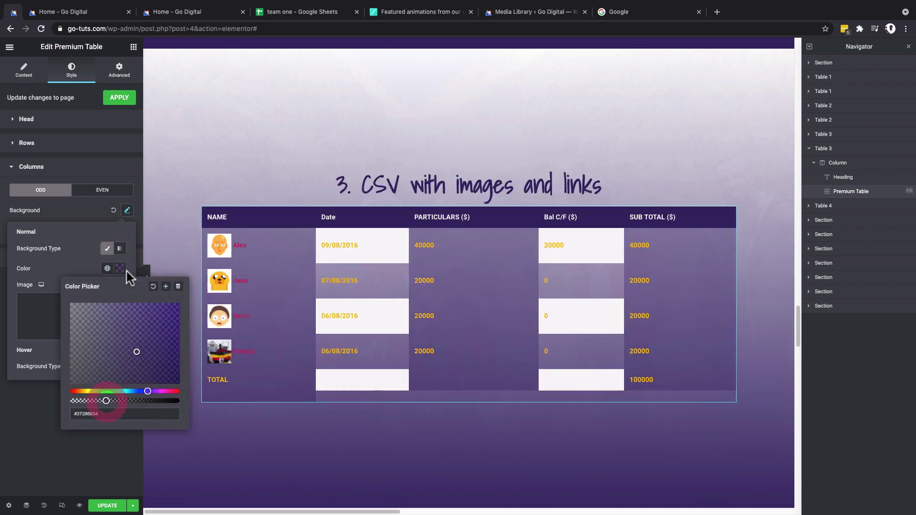
{"action": "left_click", "coordinate": [119, 269]}
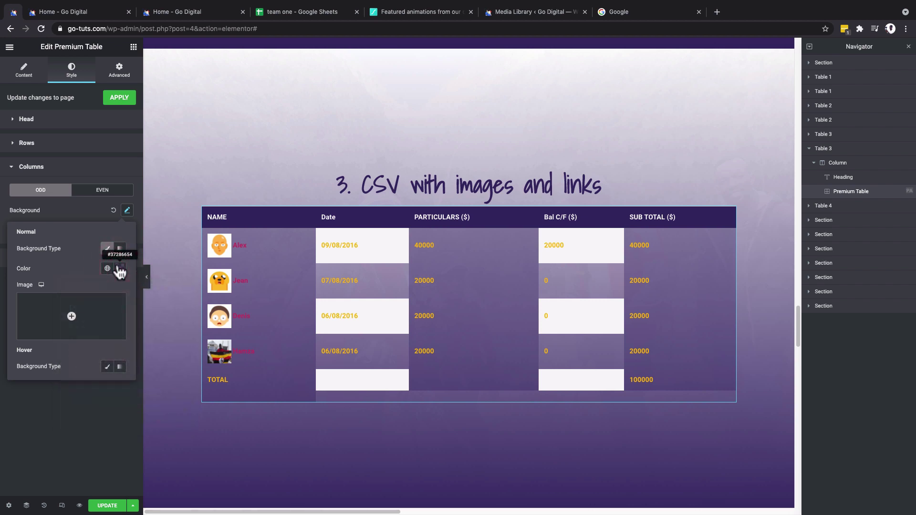
Step: Set the background of the table's even columns to a classic fill in the Primary global color
{"action": "left_click", "coordinate": [99, 179]}
{"action": "left_click", "coordinate": [103, 191]}
{"action": "left_click", "coordinate": [45, 193]}
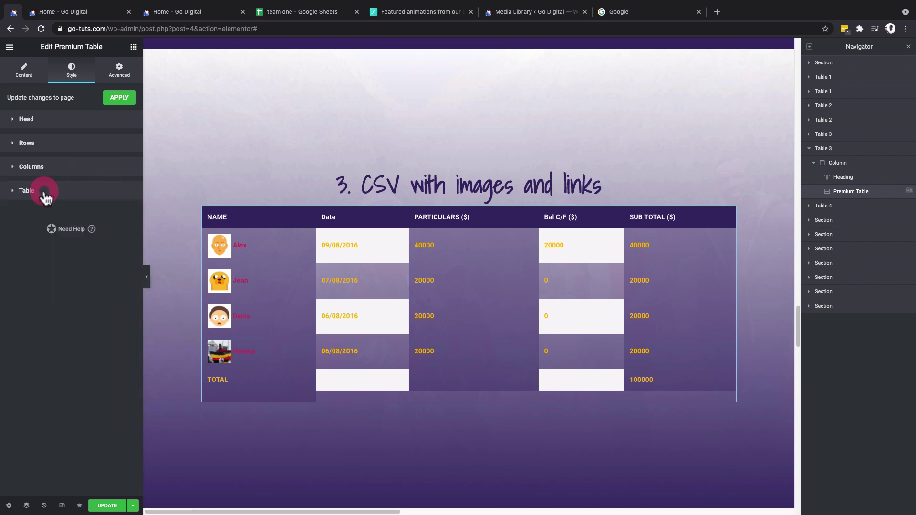
{"action": "left_click", "coordinate": [38, 169]}
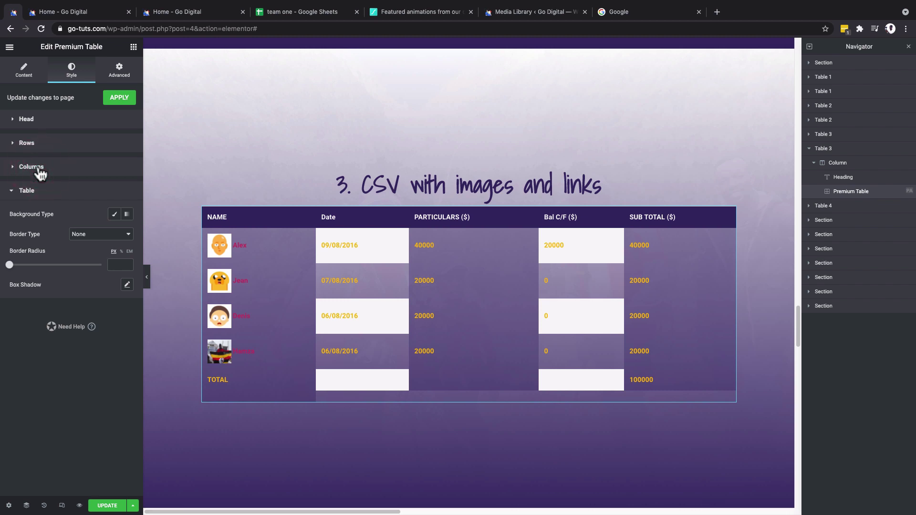
{"action": "left_click", "coordinate": [102, 191]}
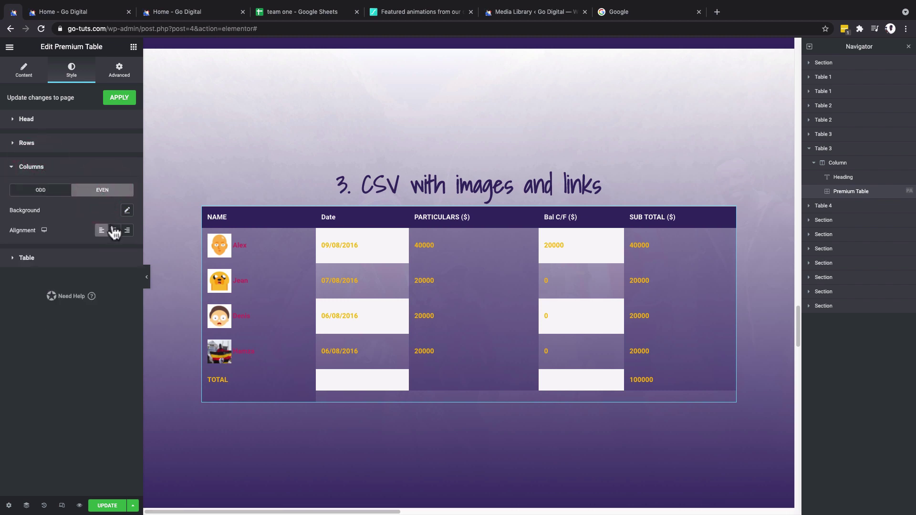
{"action": "left_click", "coordinate": [127, 210]}
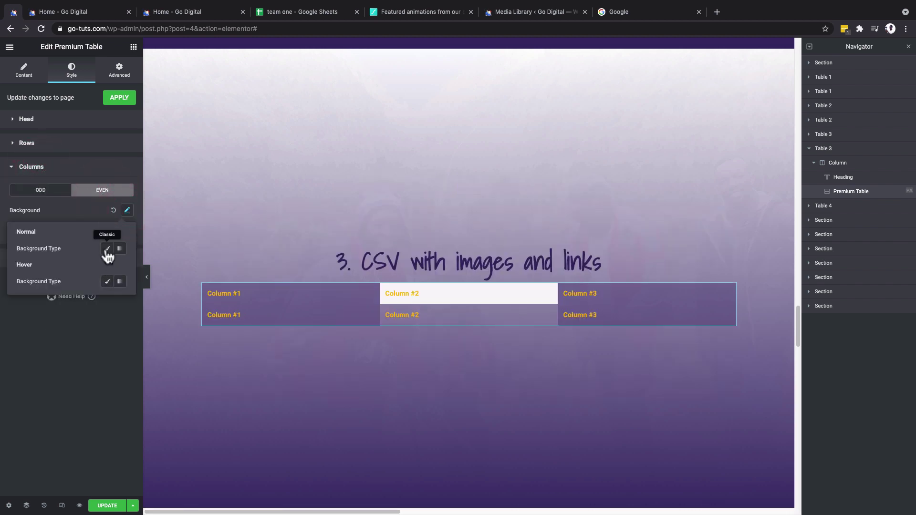
{"action": "left_click", "coordinate": [106, 250]}
{"action": "left_click", "coordinate": [108, 269]}
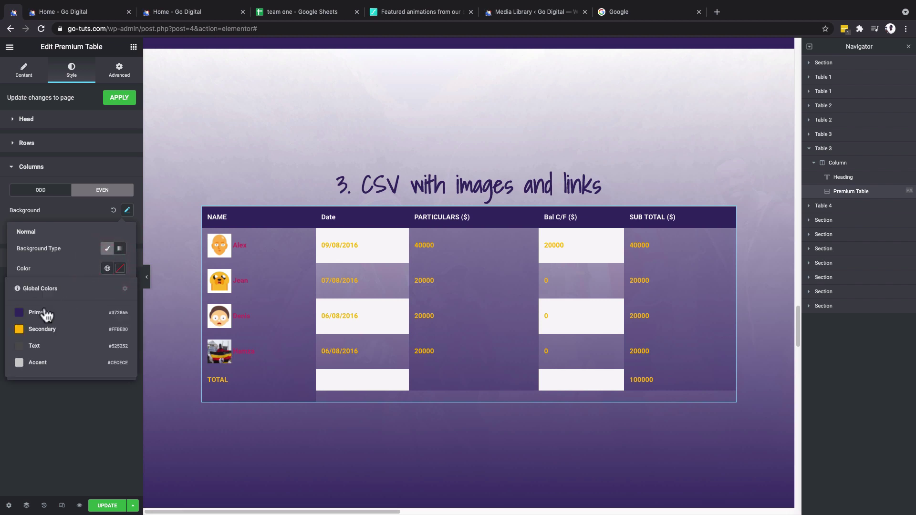
{"action": "left_click", "coordinate": [43, 311]}
Step: Lower the opacity of the even columns' background color to give #3728667A
{"action": "left_click", "coordinate": [127, 210]}
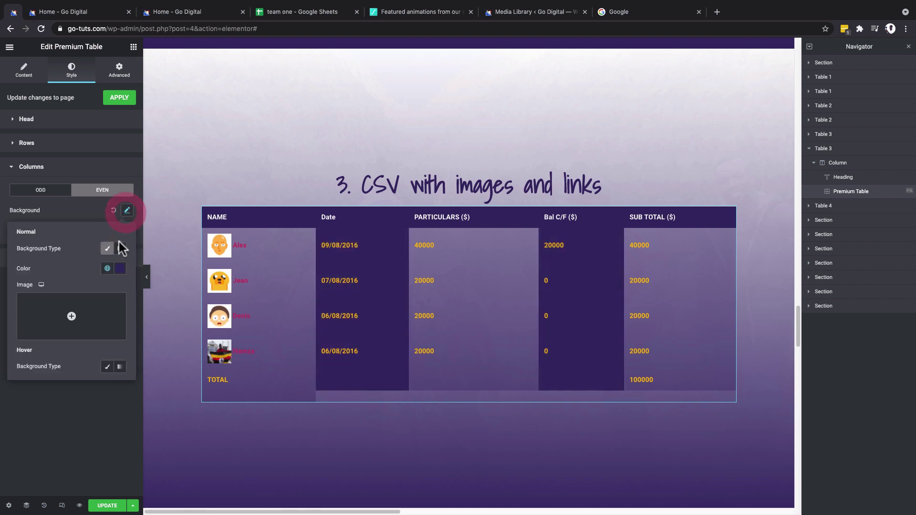
{"action": "left_click", "coordinate": [120, 268]}
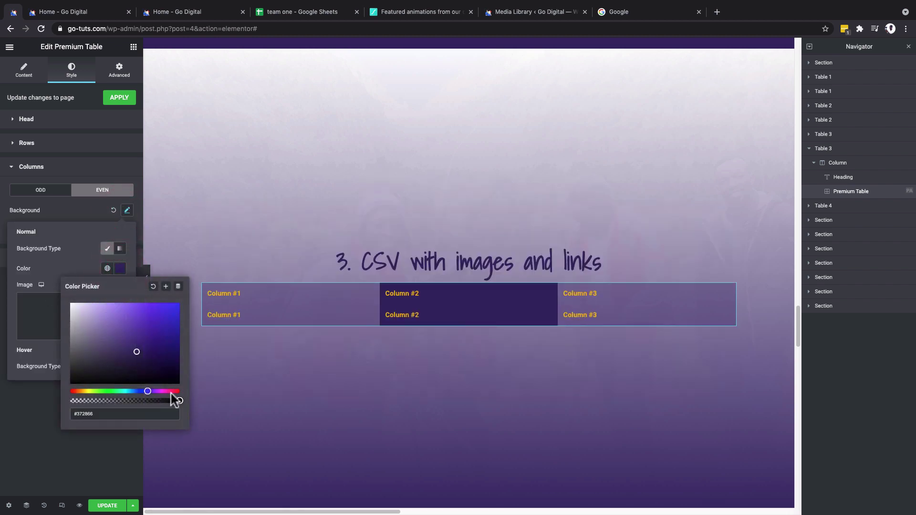
{"action": "left_click_drag", "start_coordinate": [171, 403], "coordinate": [124, 403]}
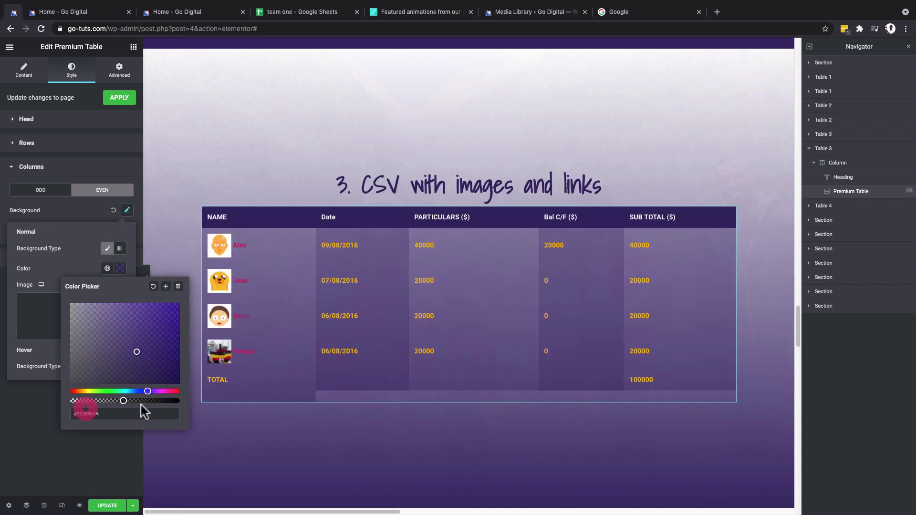
{"action": "left_click", "coordinate": [53, 411]}
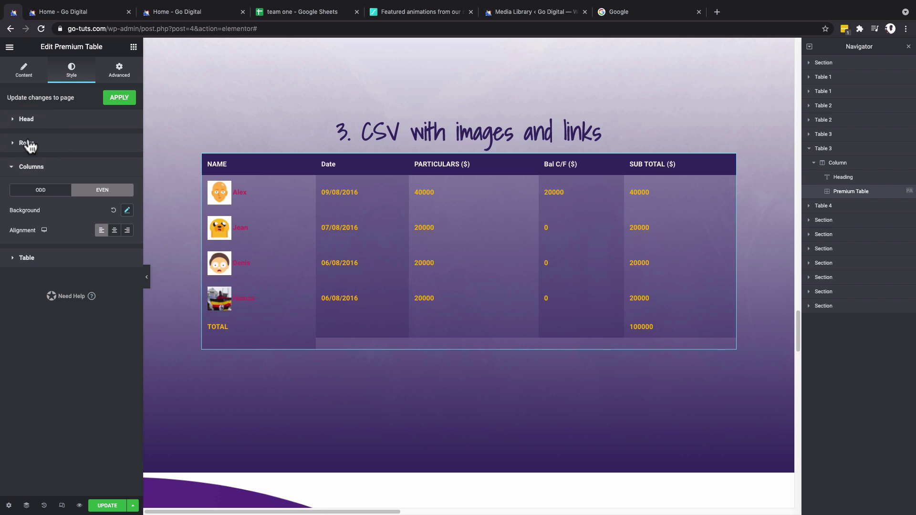
Step: Set the text color of the table's odd rows to white (#FFFFFF)
{"action": "left_click", "coordinate": [27, 143]}
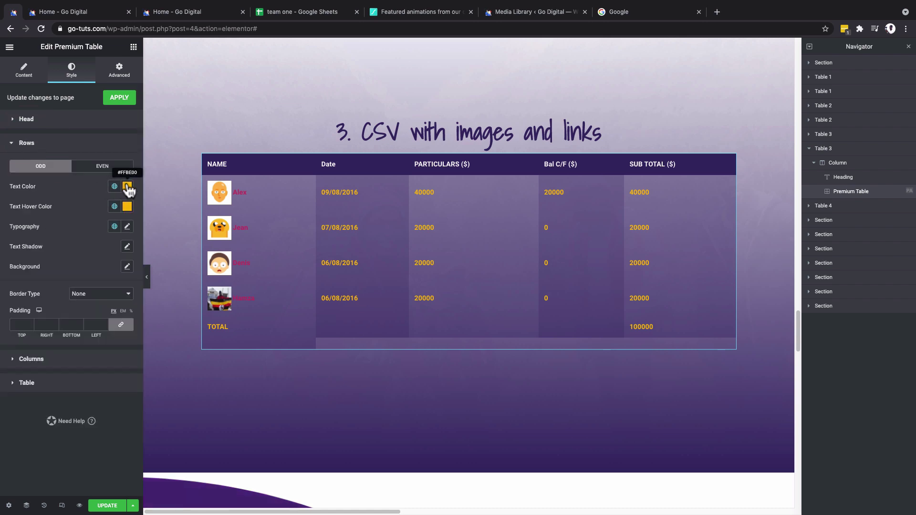
{"action": "left_click", "coordinate": [126, 186]}
{"action": "left_click", "coordinate": [12, 216]}
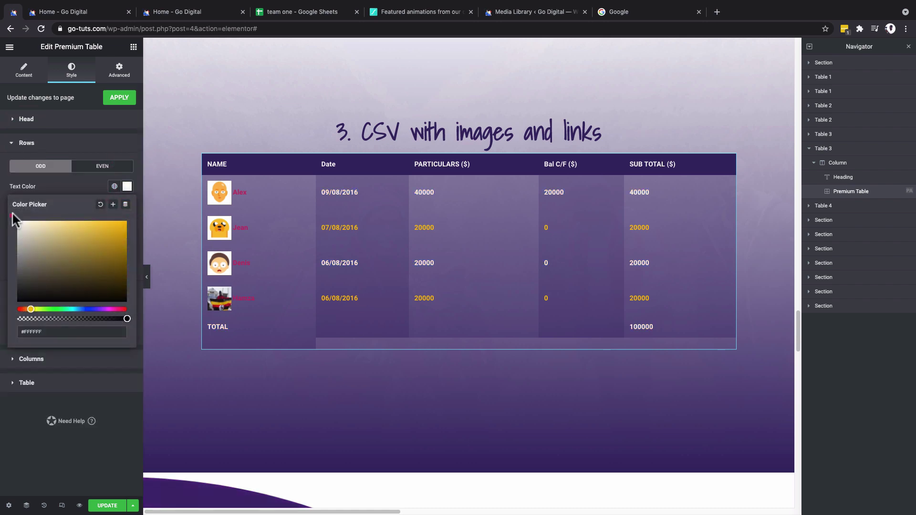
{"action": "left_click", "coordinate": [126, 186]}
Step: Set the text color of the table's even rows to white
{"action": "left_click", "coordinate": [101, 167]}
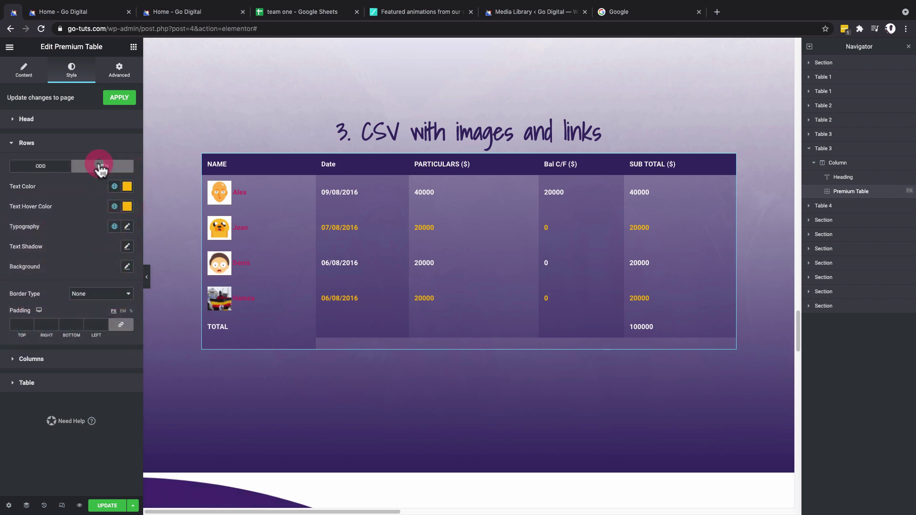
{"action": "left_click", "coordinate": [127, 186]}
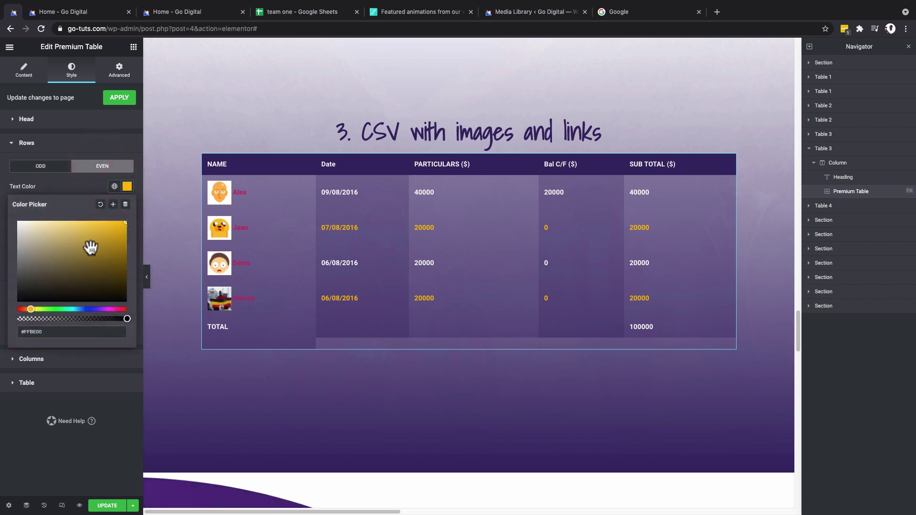
{"action": "left_click", "coordinate": [127, 186]}
Step: Update the page and preview it, examining the third table with images and links and the section below it
{"action": "left_click", "coordinate": [106, 505]}
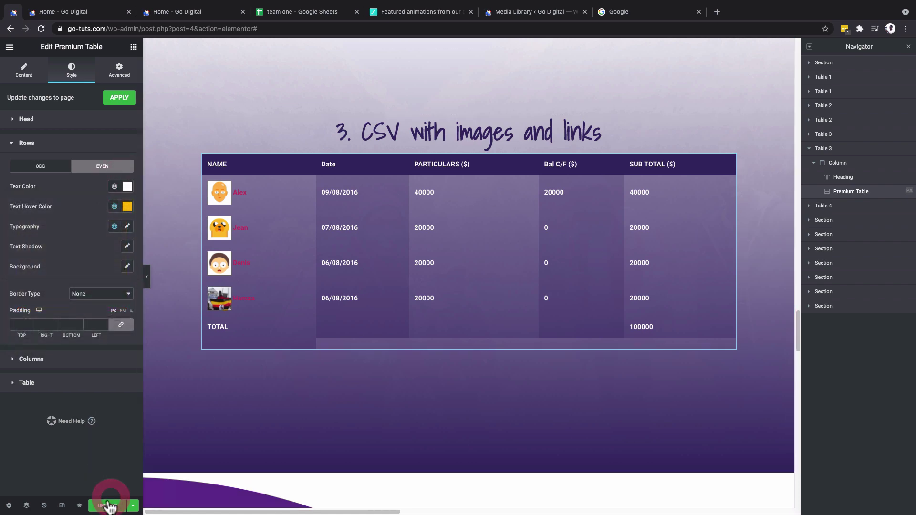
{"action": "left_click", "coordinate": [62, 12]}
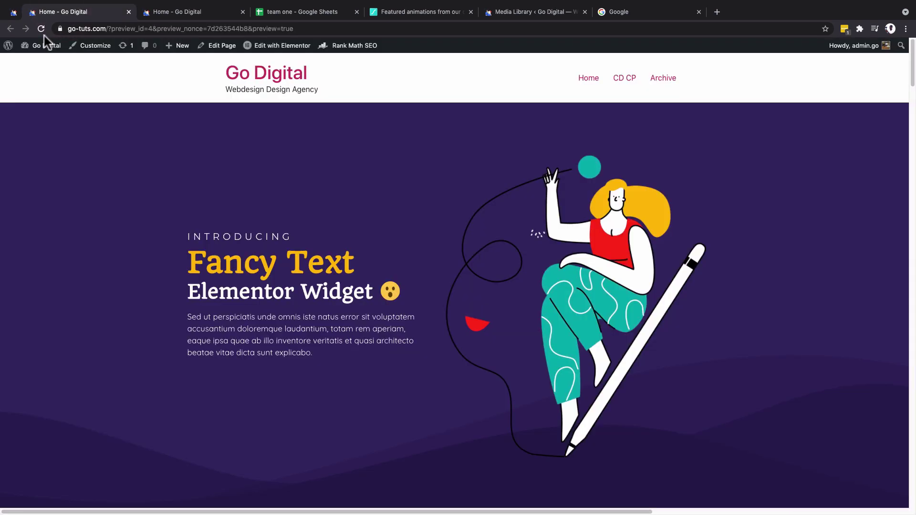
{"action": "left_click", "coordinate": [13, 12]}
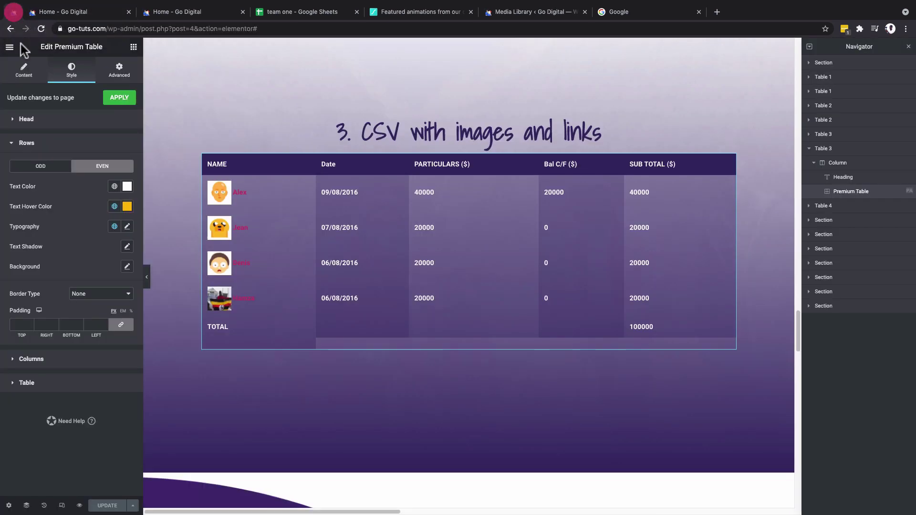
{"action": "left_click", "coordinate": [79, 507]}
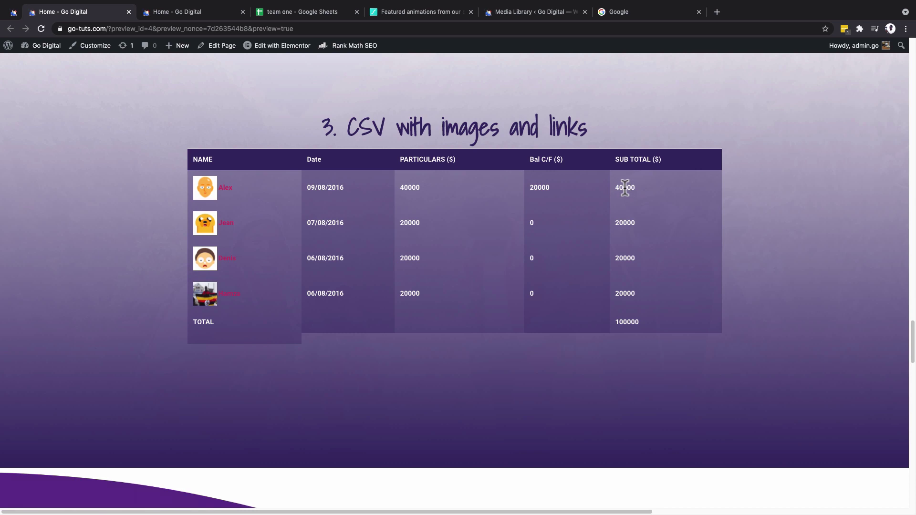
{"action": "left_click_drag", "start_coordinate": [615, 186], "coordinate": [635, 187]}
{"action": "left_click", "coordinate": [622, 186]}
{"action": "scroll", "coordinate": [516, 313], "scroll_direction": "down", "scroll_amount": 10}
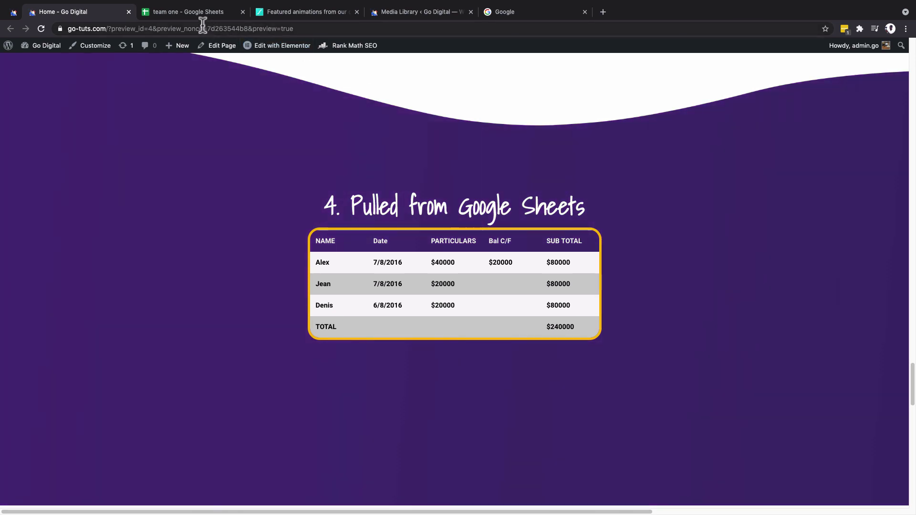
Step: Switch to the team one spreadsheet in Google Sheets and select its full web address
{"action": "left_click", "coordinate": [194, 12]}
{"action": "left_click", "coordinate": [133, 206]}
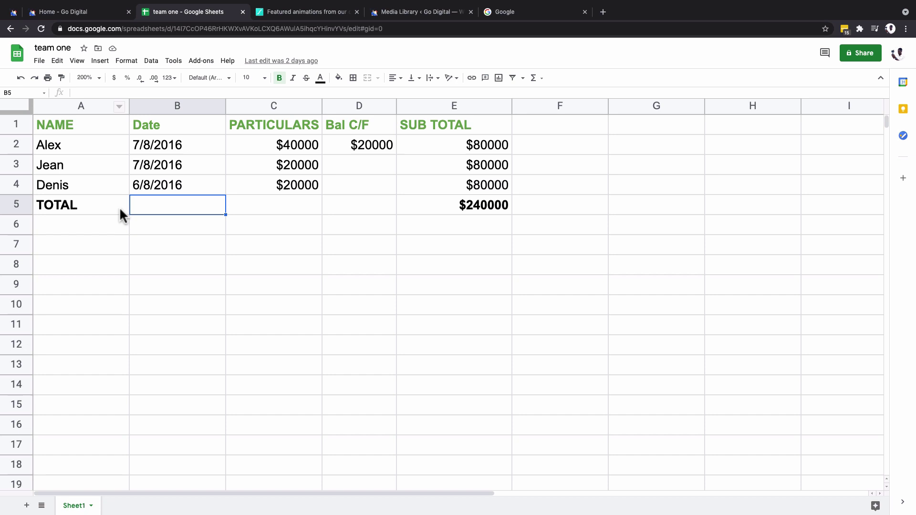
{"action": "left_click", "coordinate": [70, 28]}
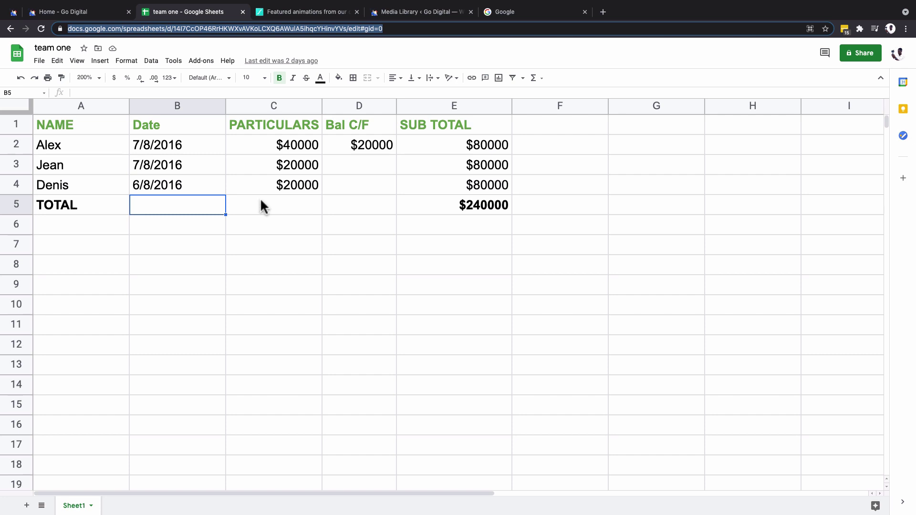
Step: Return to the Elementor editor and duplicate the Table 4 section
{"action": "left_click", "coordinate": [13, 13]}
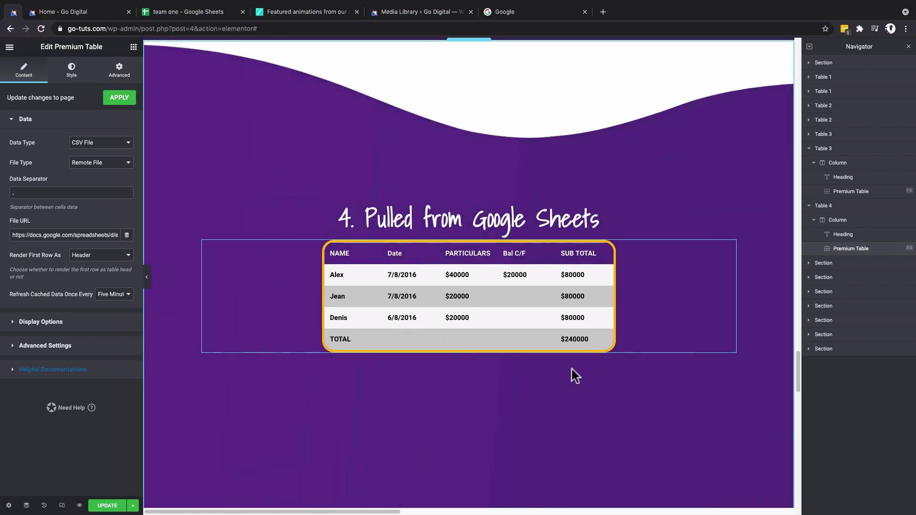
{"action": "left_click", "coordinate": [815, 208]}
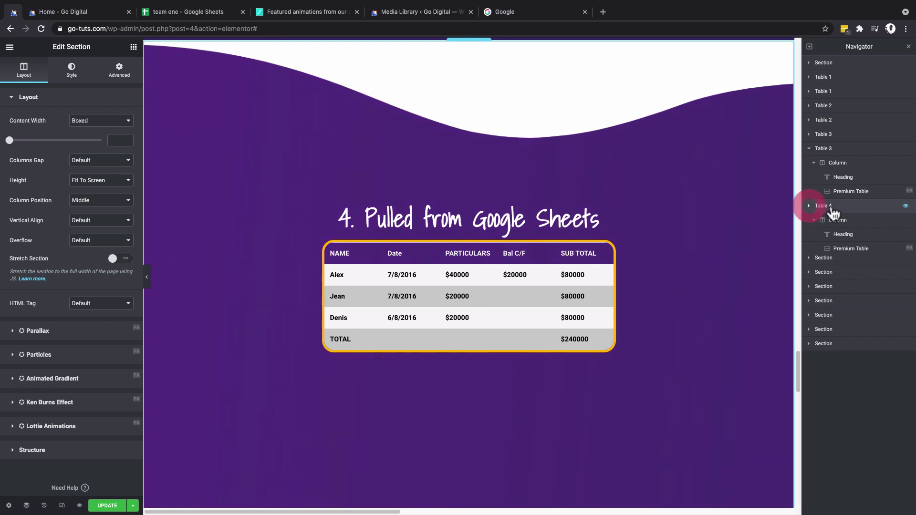
{"action": "left_click", "coordinate": [810, 207]}
{"action": "right_click", "coordinate": [822, 209]}
{"action": "left_click", "coordinate": [849, 229]}
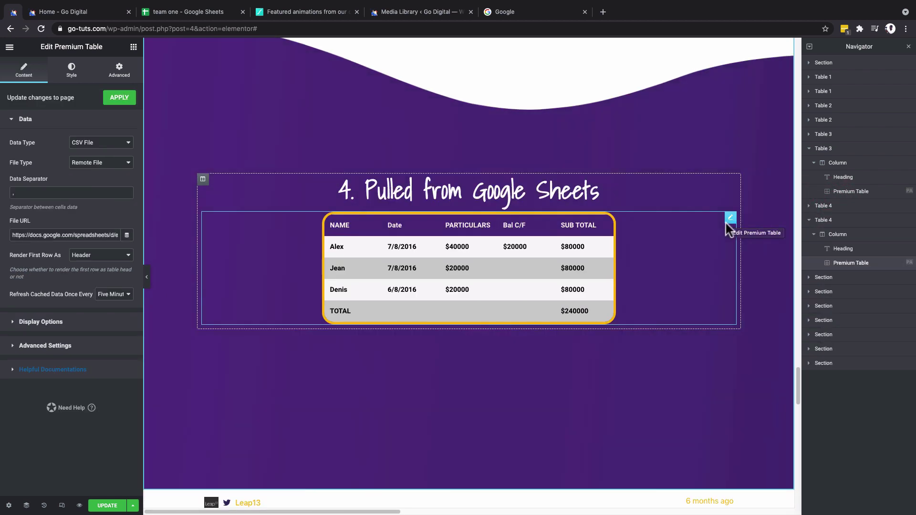
Step: Replace the table in the duplicated Table 4 section with a new Premium Table widget below the heading
{"action": "right_click", "coordinate": [729, 215]}
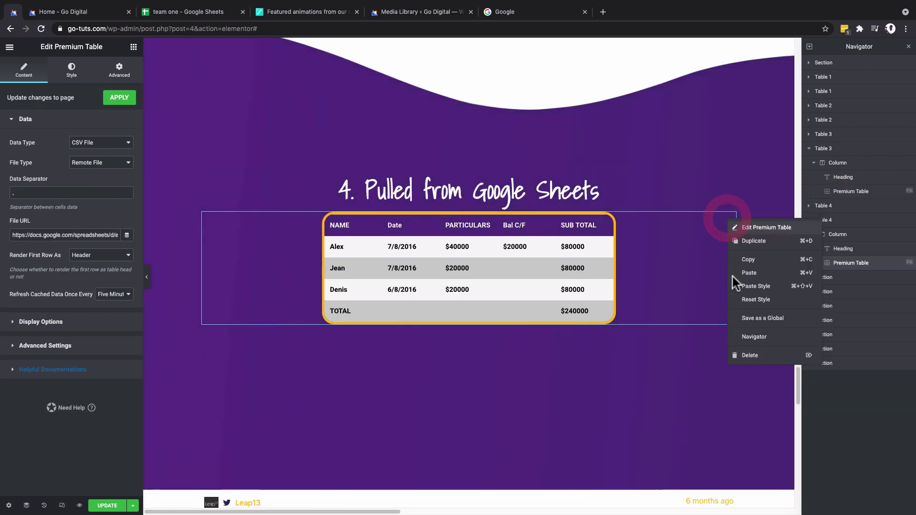
{"action": "left_click", "coordinate": [750, 355]}
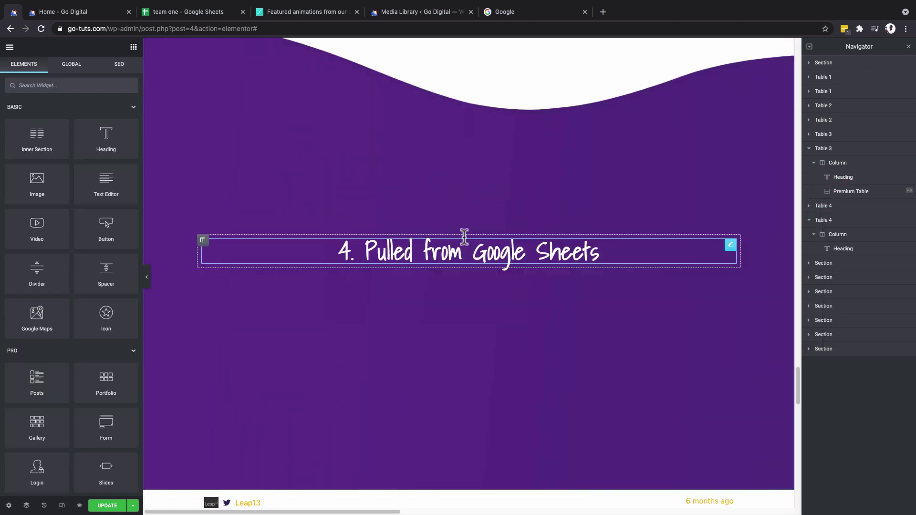
{"action": "left_click", "coordinate": [49, 89]}
{"action": "type", "text": "tabl"}
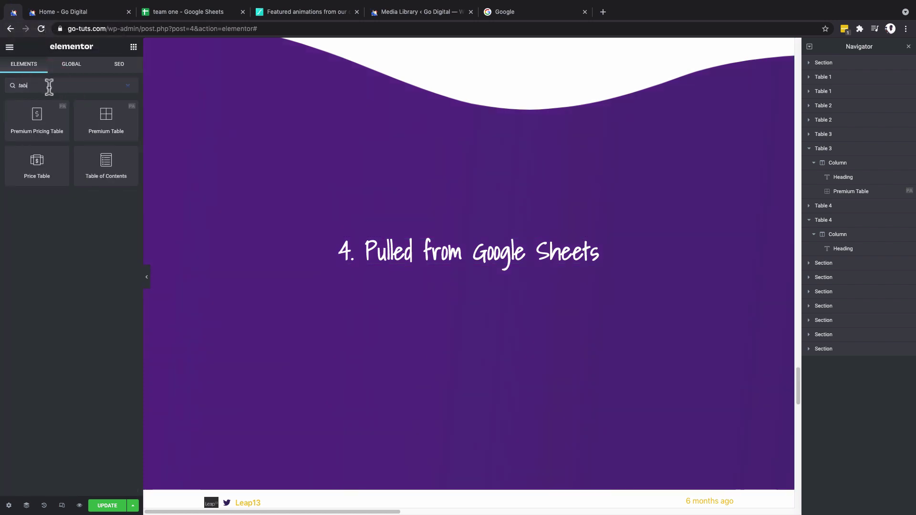
{"action": "left_click_drag", "start_coordinate": [106, 122], "coordinate": [411, 260]}
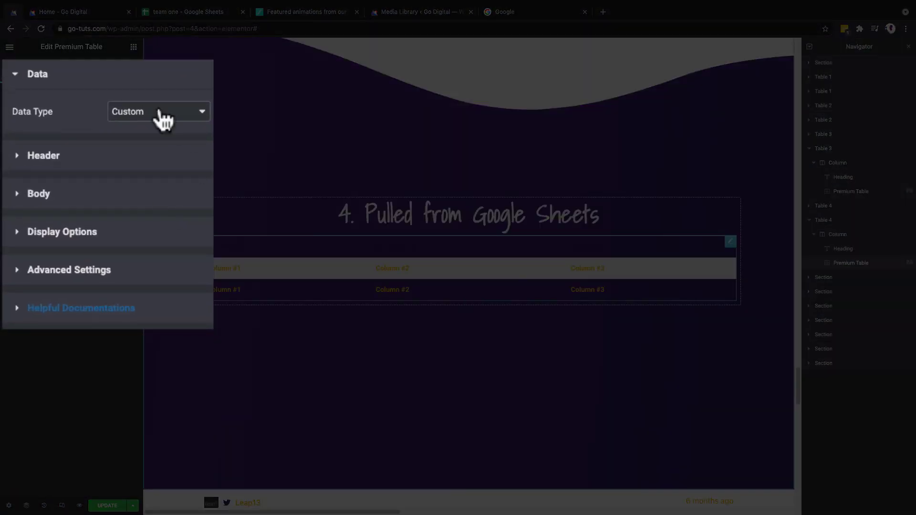
Step: Set the new Premium Table's data type to CSV File and its file type to Remote File
{"action": "left_click", "coordinate": [201, 112]}
{"action": "left_click", "coordinate": [155, 136]}
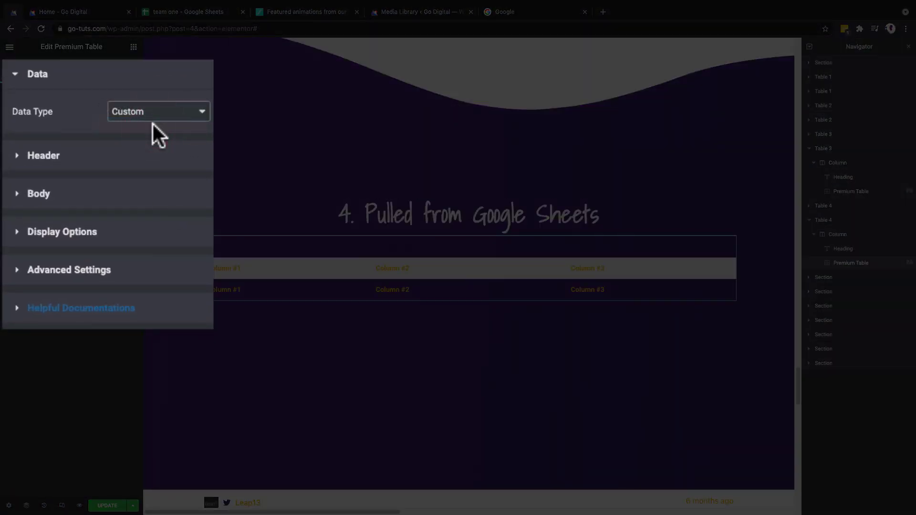
{"action": "left_click", "coordinate": [153, 143]}
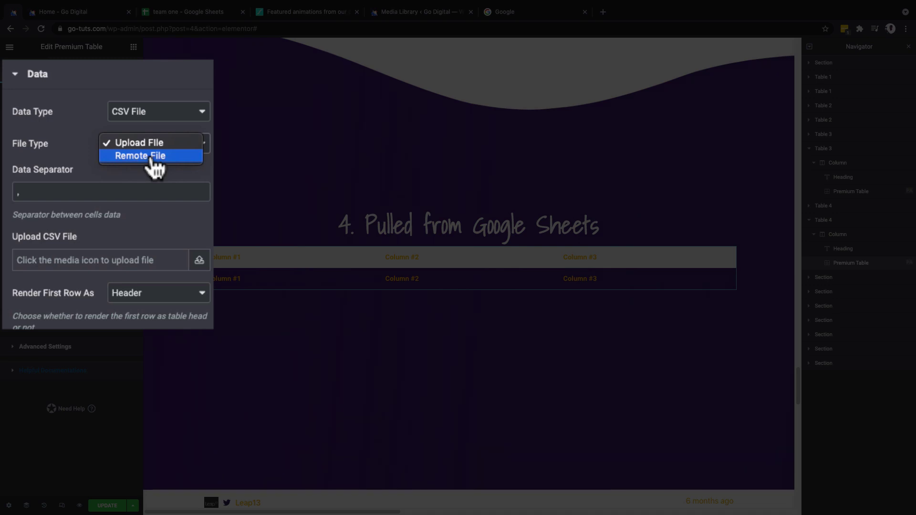
{"action": "left_click", "coordinate": [152, 159]}
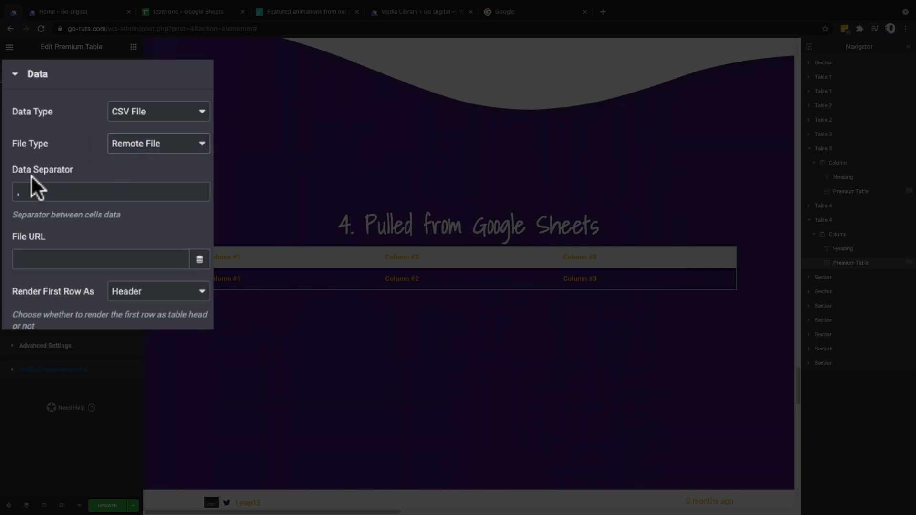
{"action": "left_click", "coordinate": [34, 193]}
{"action": "key", "text": "BackSpace"}
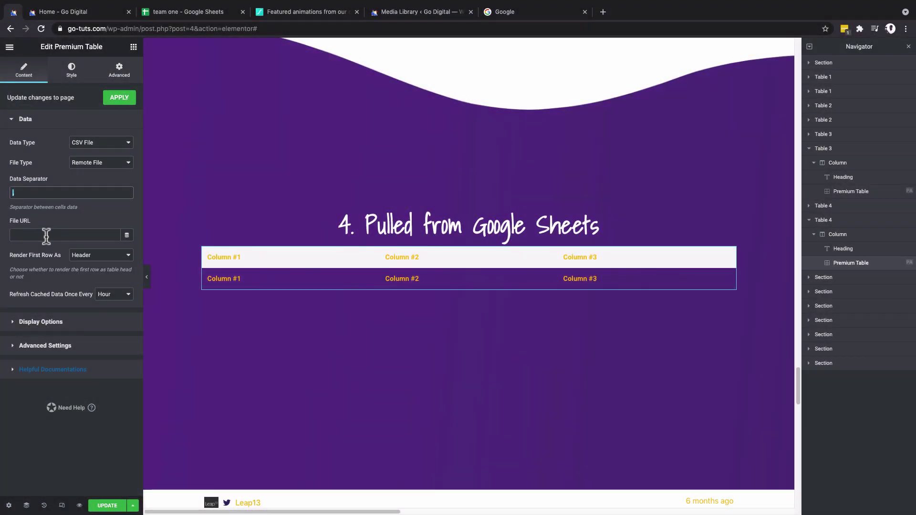
Step: Switch to the team one spreadsheet in Google Sheets and insert an empty row above the TOTAL row
{"action": "left_click", "coordinate": [167, 12]}
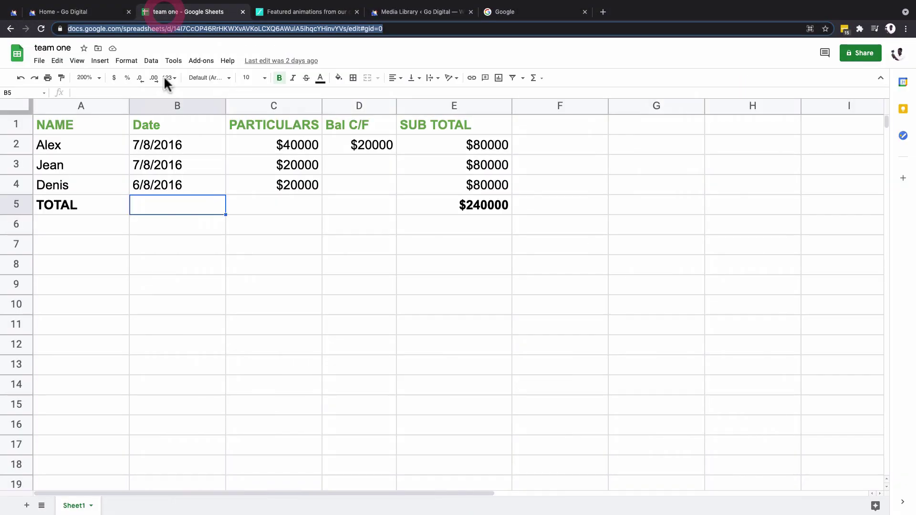
{"action": "left_click", "coordinate": [14, 204]}
{"action": "right_click", "coordinate": [14, 204]}
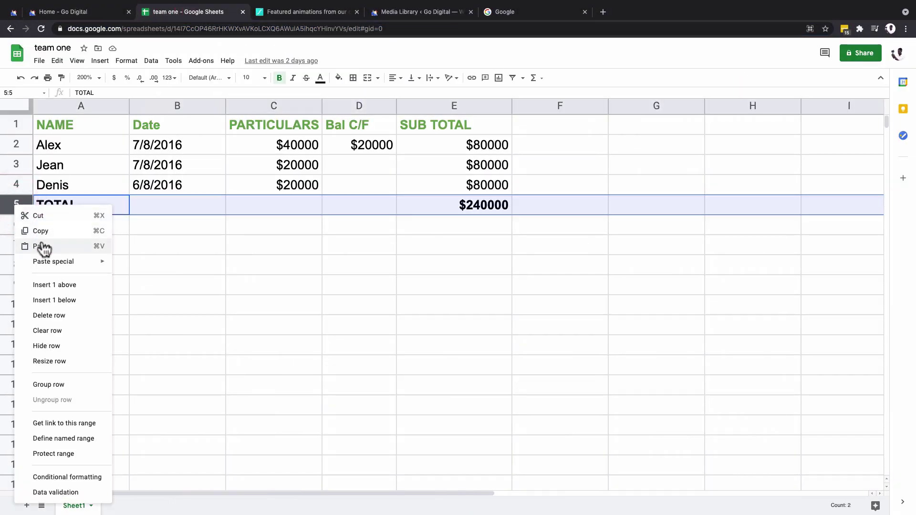
{"action": "left_click", "coordinate": [71, 285]}
Step: Enter a person's first name in regular weight in cell A5 and fill the date from B4 down to get 6/8/2017 in B5
{"action": "left_click", "coordinate": [58, 203]}
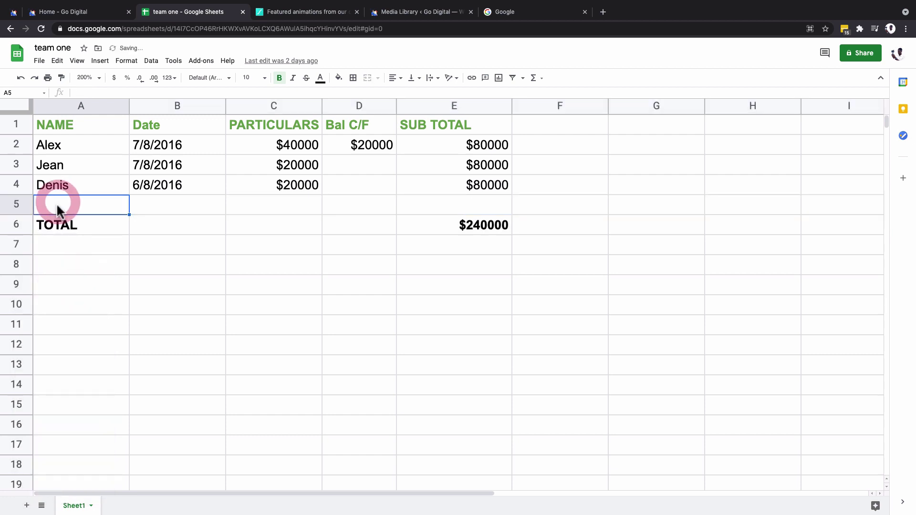
{"action": "type", "text": "Hamza"}
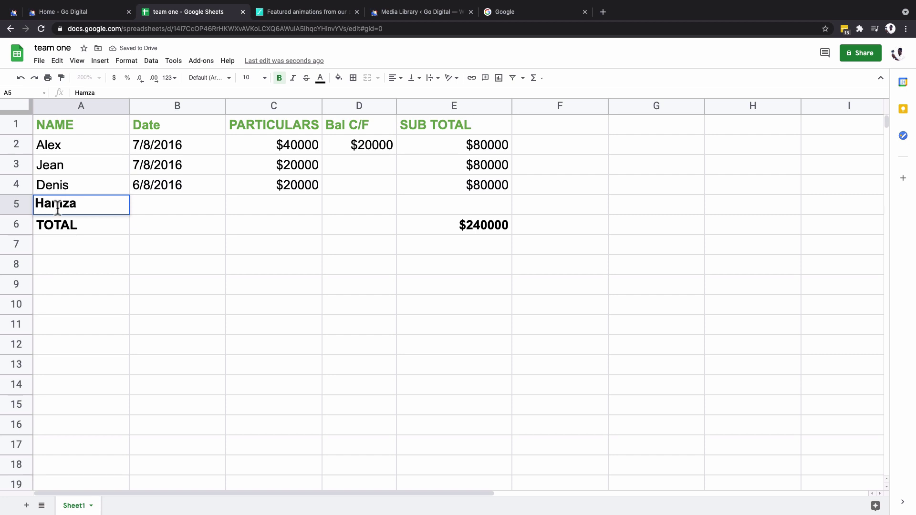
{"action": "double_click", "coordinate": [46, 203]}
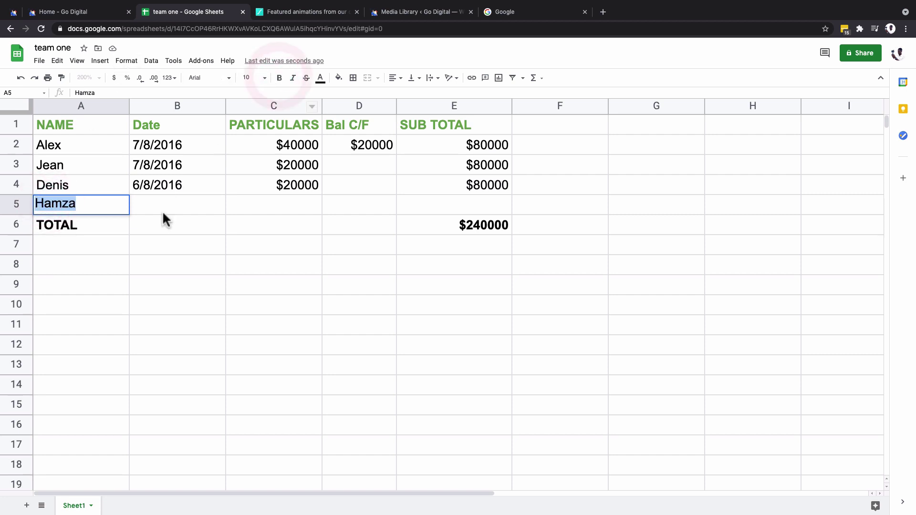
{"action": "left_click", "coordinate": [196, 184]}
{"action": "left_click_drag", "start_coordinate": [226, 194], "coordinate": [227, 209]}
Step: Enter $300 in the new row's PARTICULARS cell and remove its bold formatting
{"action": "left_click", "coordinate": [292, 203]}
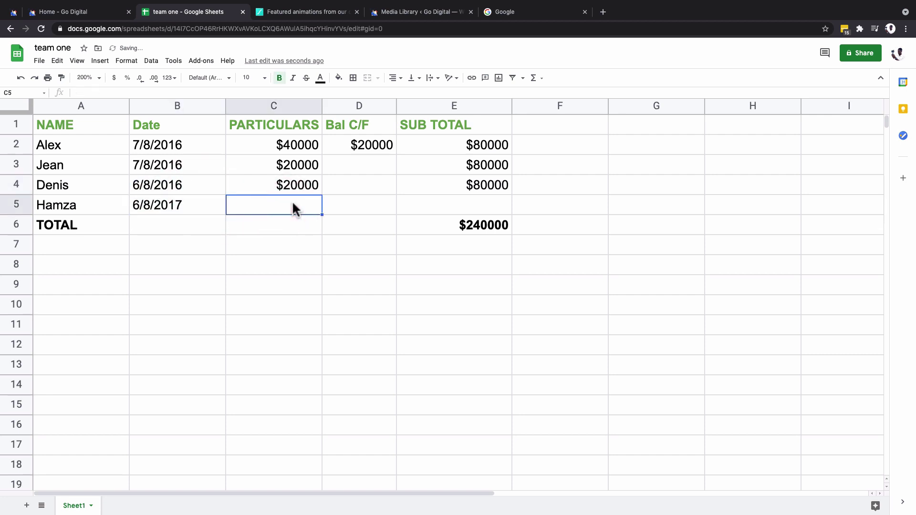
{"action": "left_click", "coordinate": [286, 206]}
{"action": "type", "text": "$300"}
{"action": "key", "text": "super+a"}
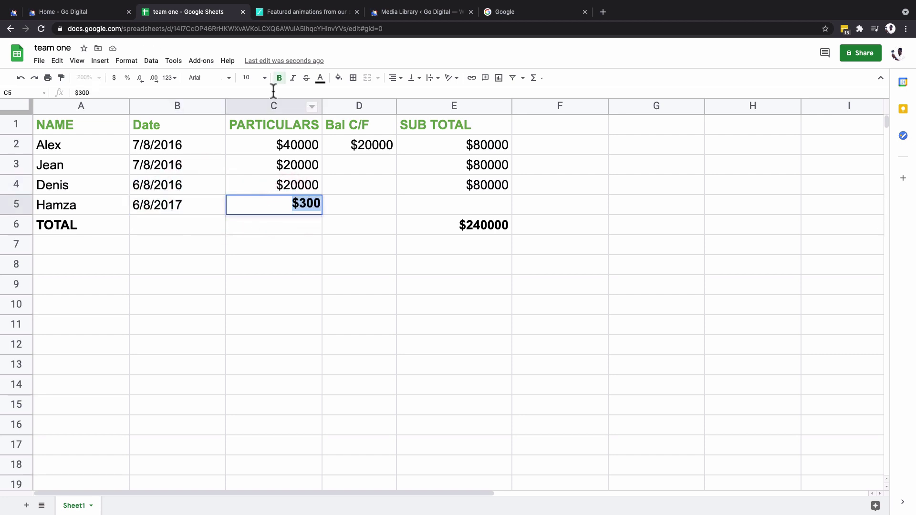
{"action": "left_click", "coordinate": [280, 79]}
{"action": "left_click", "coordinate": [307, 203]}
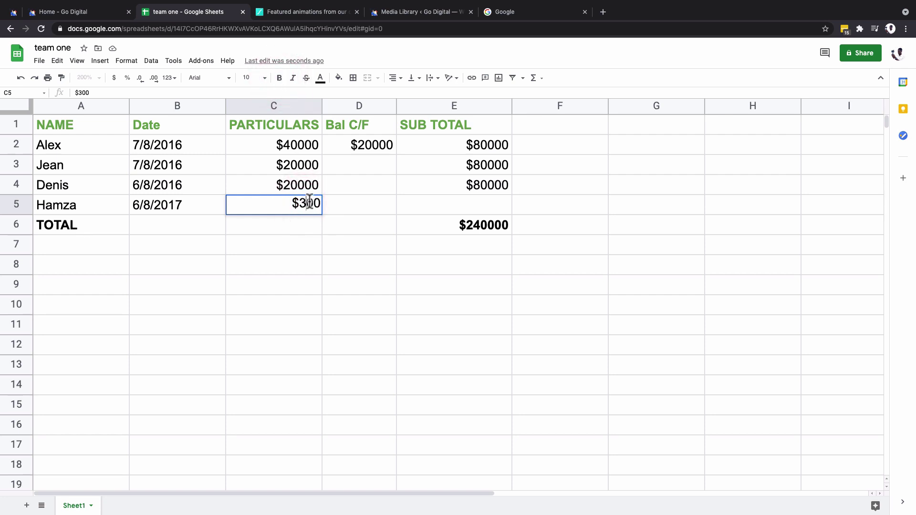
{"action": "left_click", "coordinate": [175, 207]}
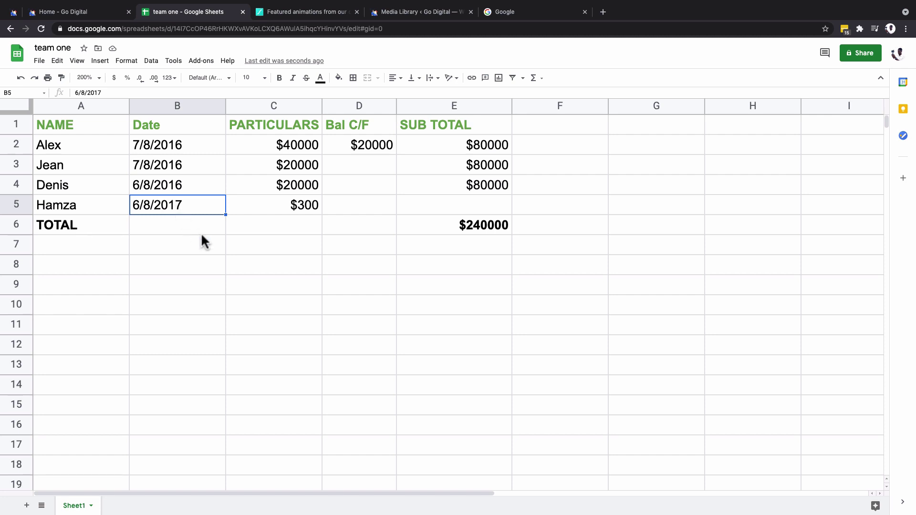
{"action": "left_click", "coordinate": [275, 222]}
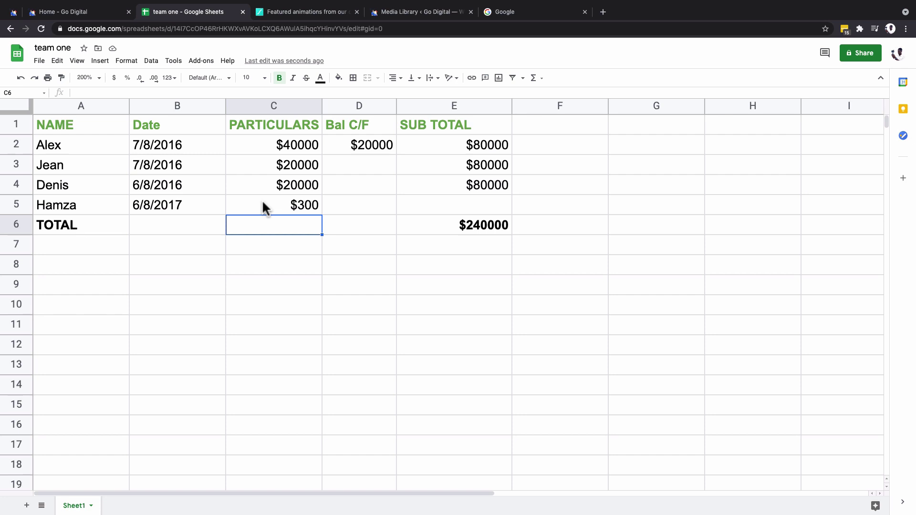
Step: Open the spreadsheet's web publishing settings, choose Entire Document as Comma-separated values (.csv), and select the published link for copying
{"action": "left_click", "coordinate": [40, 61]}
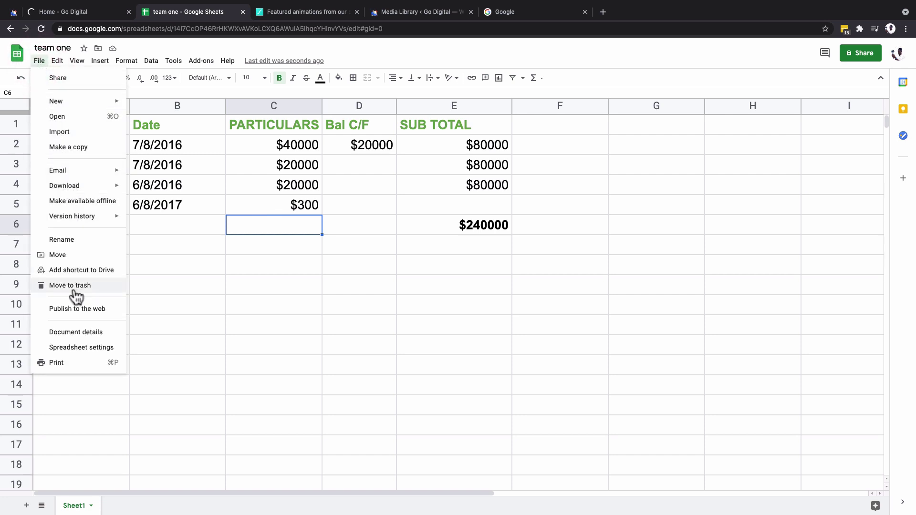
{"action": "left_click", "coordinate": [74, 309]}
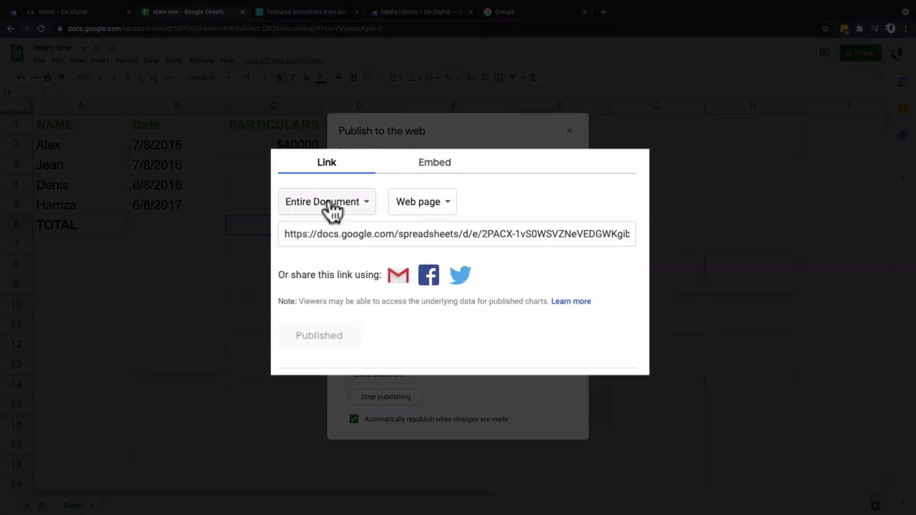
{"action": "left_click", "coordinate": [374, 223]}
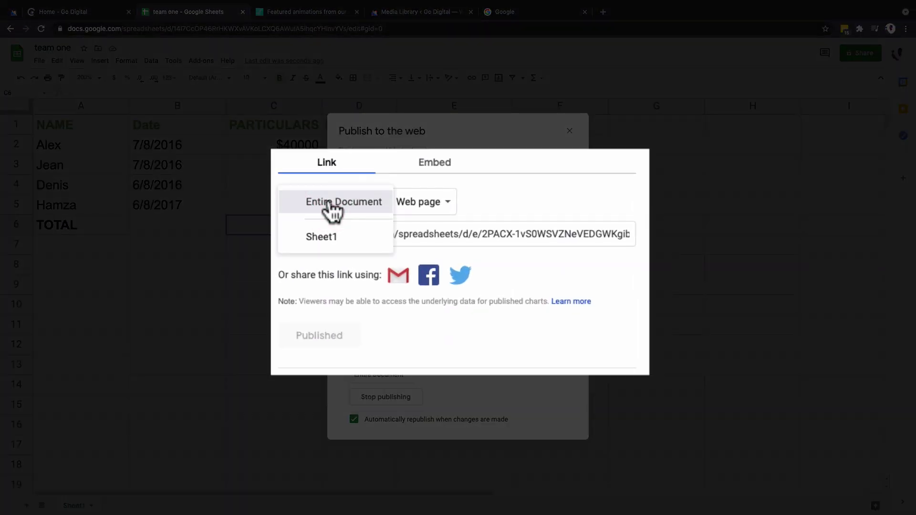
{"action": "left_click", "coordinate": [329, 204]}
{"action": "left_click", "coordinate": [422, 206]}
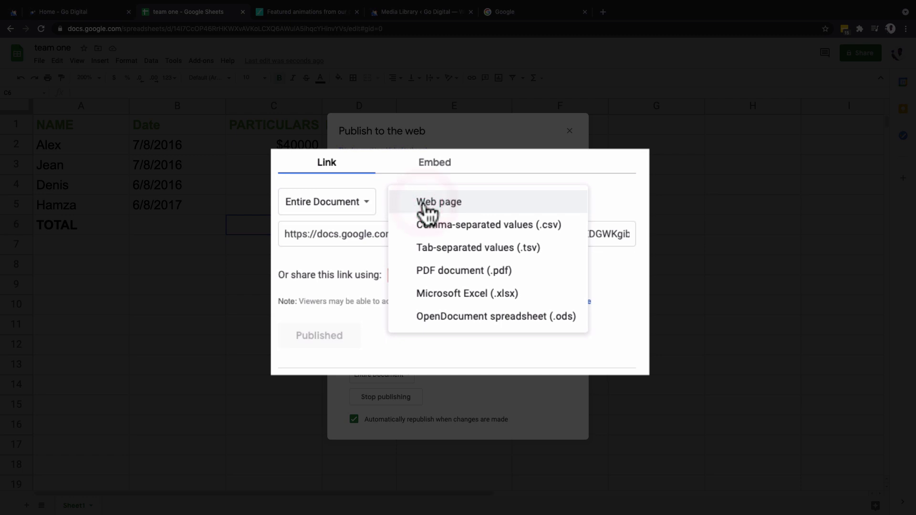
{"action": "left_click", "coordinate": [427, 227]}
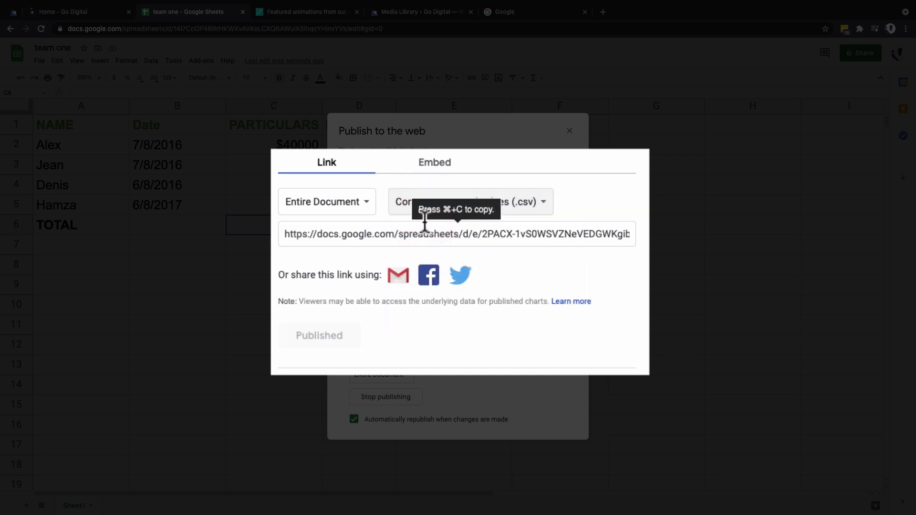
{"action": "left_click", "coordinate": [371, 233]}
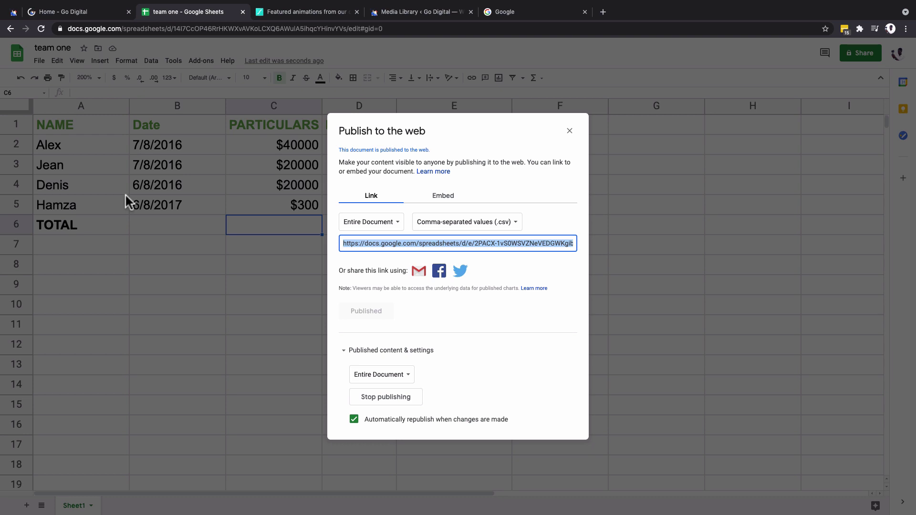
Step: Return to the Elementor editor, keep the comma separator and Hour refresh interval, and paste the published CSV link as the table's file URL
{"action": "left_click", "coordinate": [13, 11]}
{"action": "type", "text": ","}
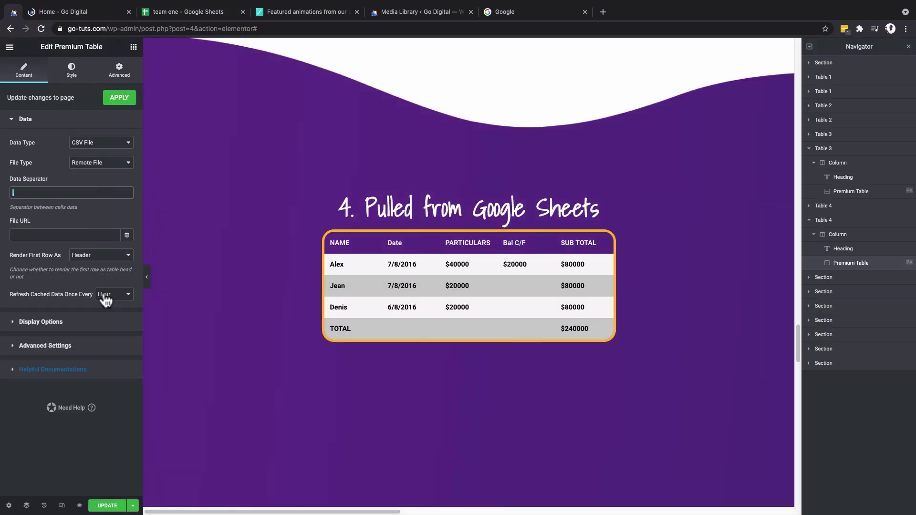
{"action": "left_click", "coordinate": [106, 294]}
{"action": "left_click", "coordinate": [63, 297]}
{"action": "left_click", "coordinate": [122, 296]}
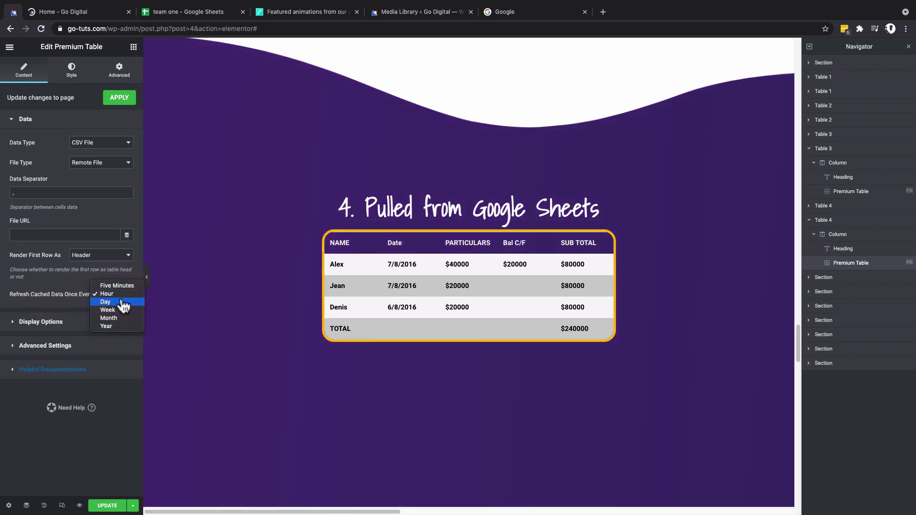
{"action": "left_click", "coordinate": [108, 294]}
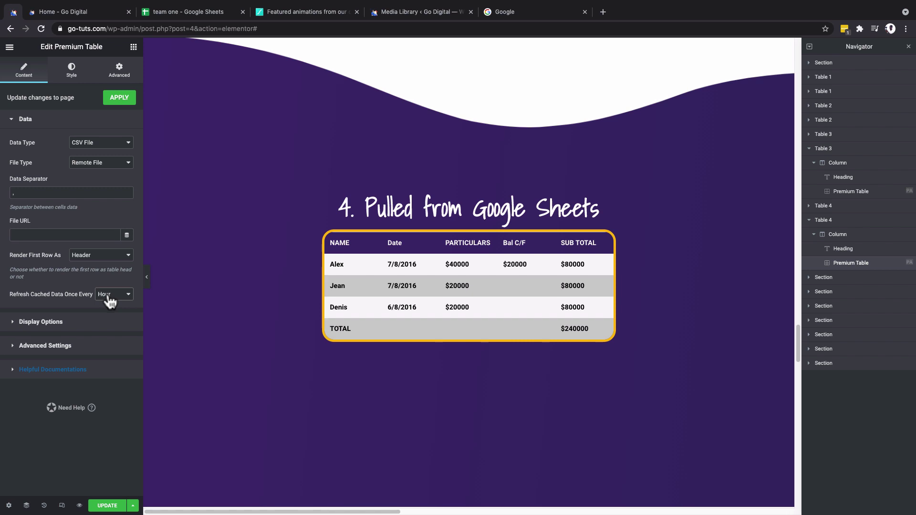
{"action": "left_click", "coordinate": [31, 235]}
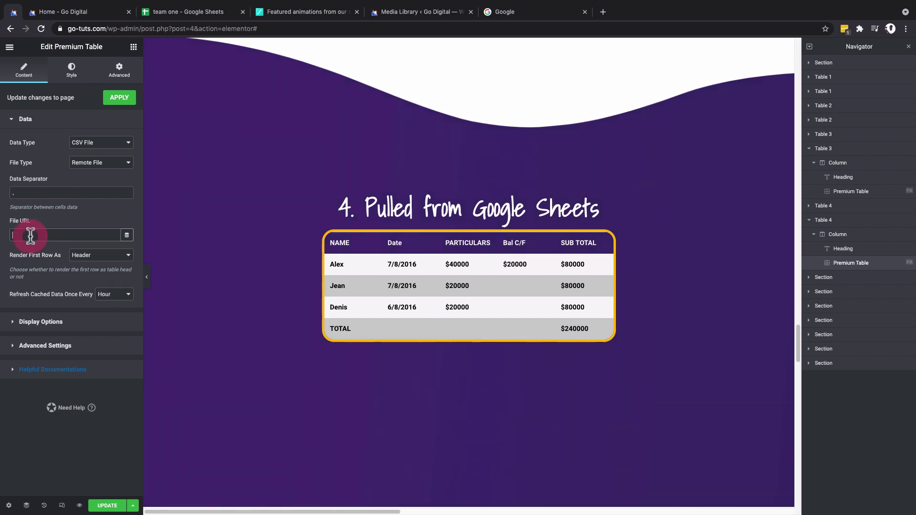
{"action": "key", "text": "super+v"}
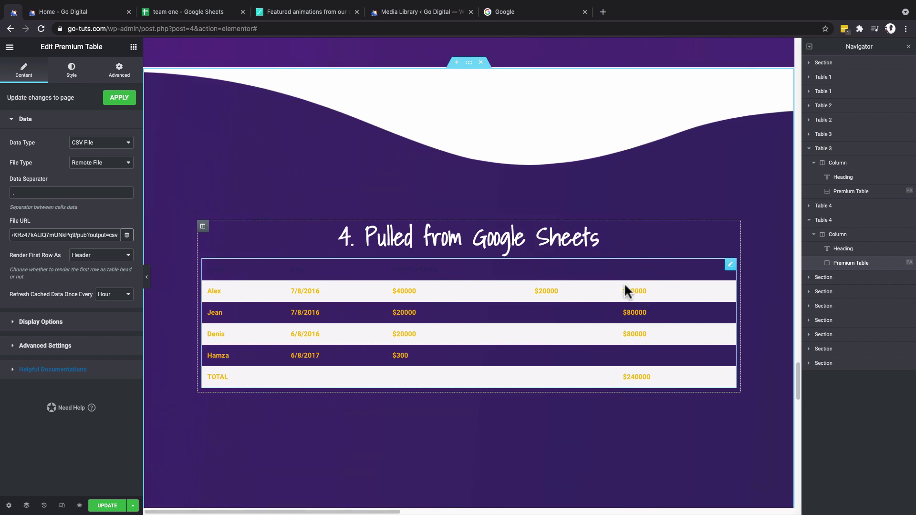
Step: Close the spreadsheet's publishing dialog, return to the Elementor editor, and compare the new table's rows with the original Google Sheets table
{"action": "left_click", "coordinate": [201, 10]}
{"action": "left_click", "coordinate": [569, 131]}
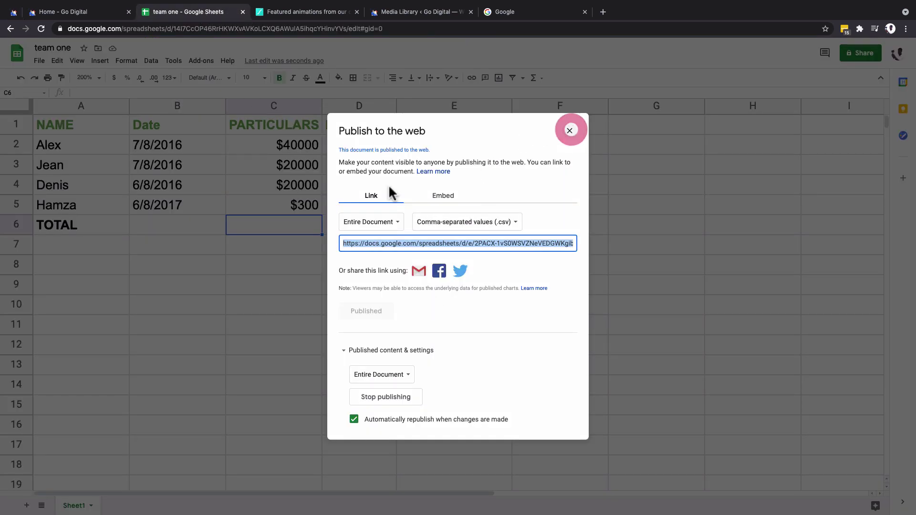
{"action": "left_click", "coordinate": [14, 13]}
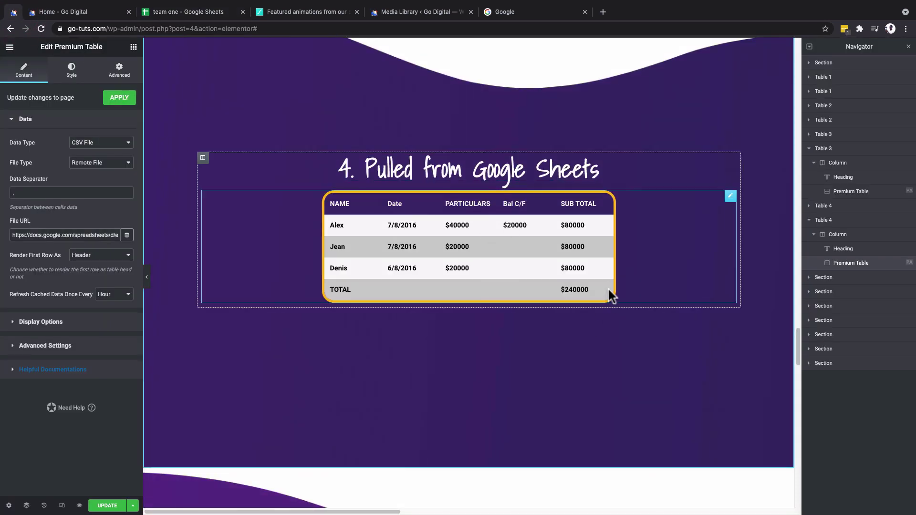
{"action": "scroll", "coordinate": [609, 283], "scroll_direction": "down", "scroll_amount": 5}
{"action": "scroll", "coordinate": [609, 283], "scroll_direction": "down", "scroll_amount": 3}
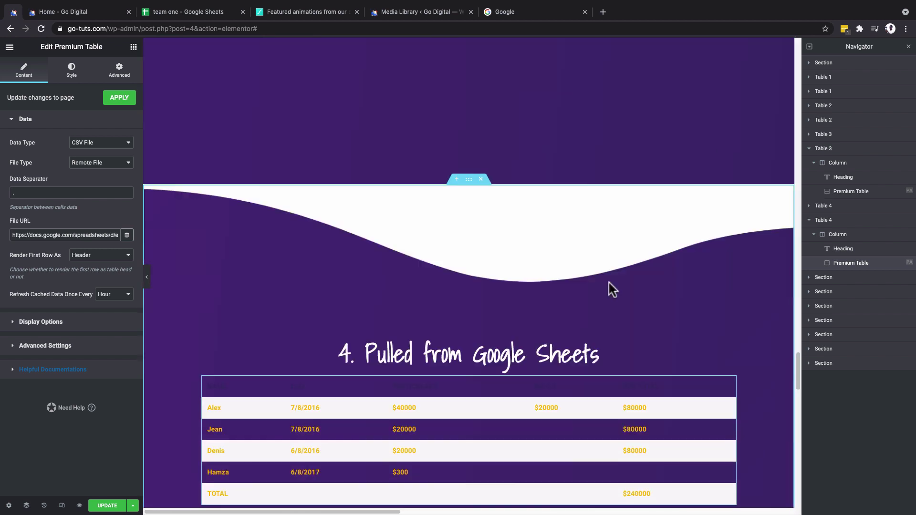
{"action": "scroll", "coordinate": [609, 282], "scroll_direction": "down", "scroll_amount": 2}
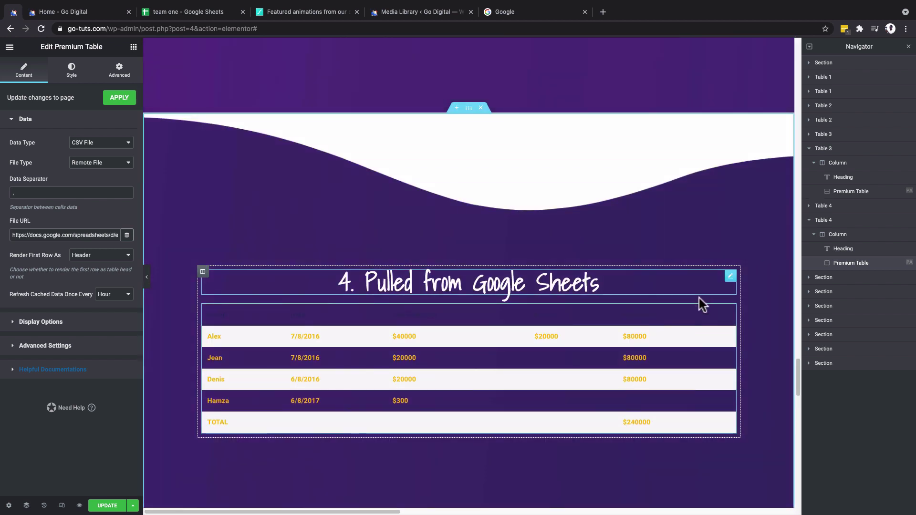
{"action": "scroll", "coordinate": [699, 298], "scroll_direction": "up", "scroll_amount": 8}
{"action": "scroll", "coordinate": [700, 298], "scroll_direction": "down", "scroll_amount": 4}
{"action": "scroll", "coordinate": [699, 296], "scroll_direction": "down", "scroll_amount": 5}
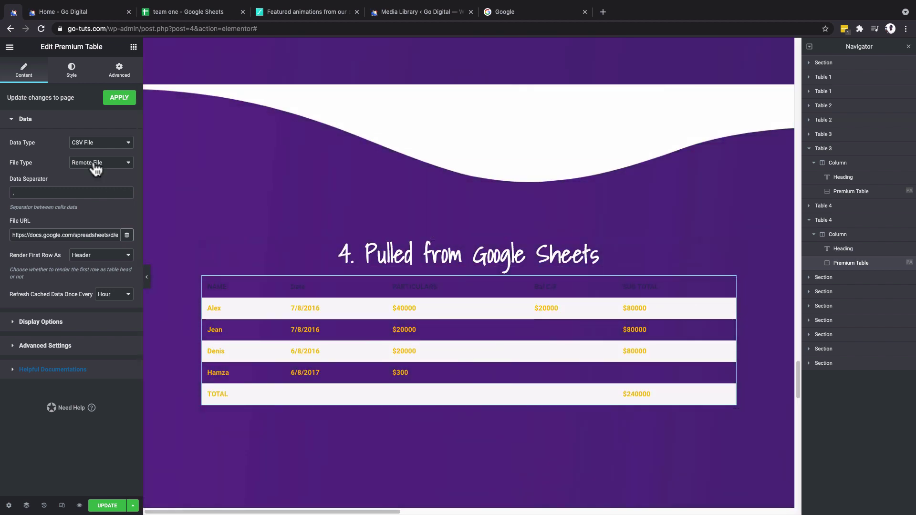
Step: Set the odd head cells' text color to white and their background color to the fully transparent #37286600
{"action": "left_click", "coordinate": [69, 76]}
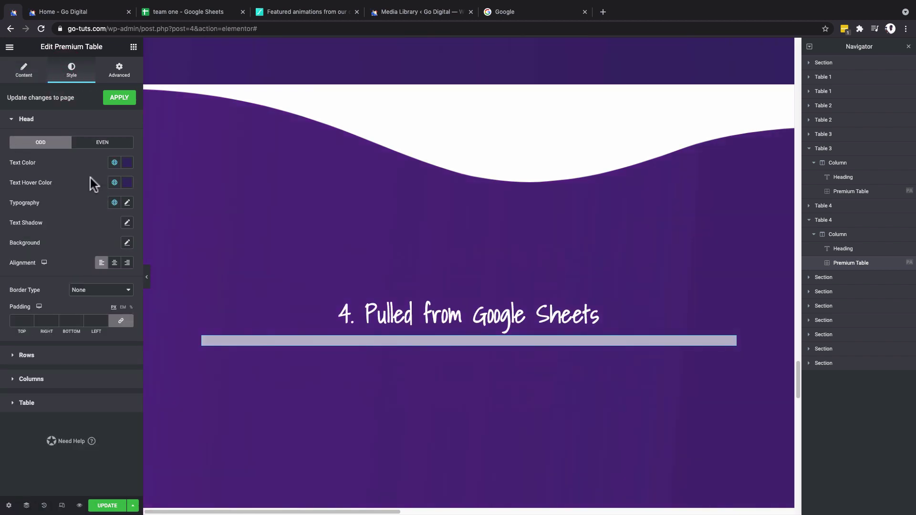
{"action": "left_click", "coordinate": [127, 163]}
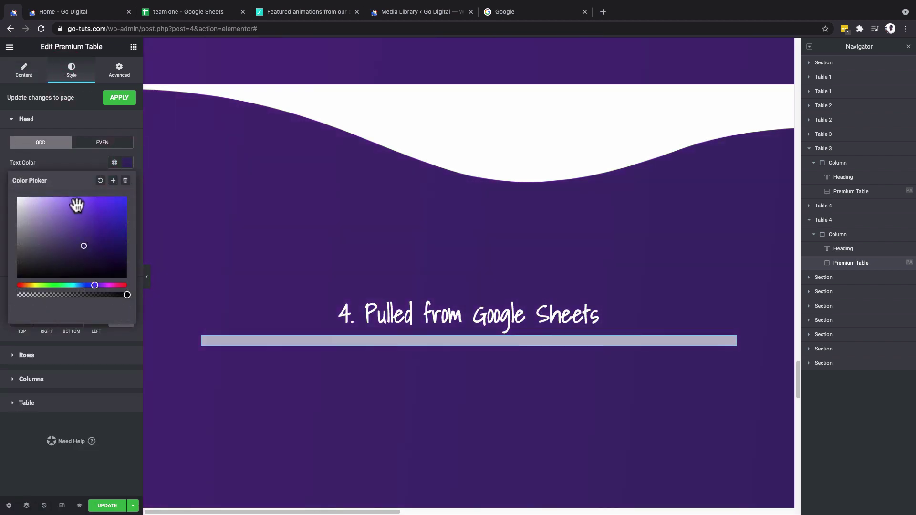
{"action": "left_click", "coordinate": [24, 205]}
{"action": "left_click", "coordinate": [127, 243]}
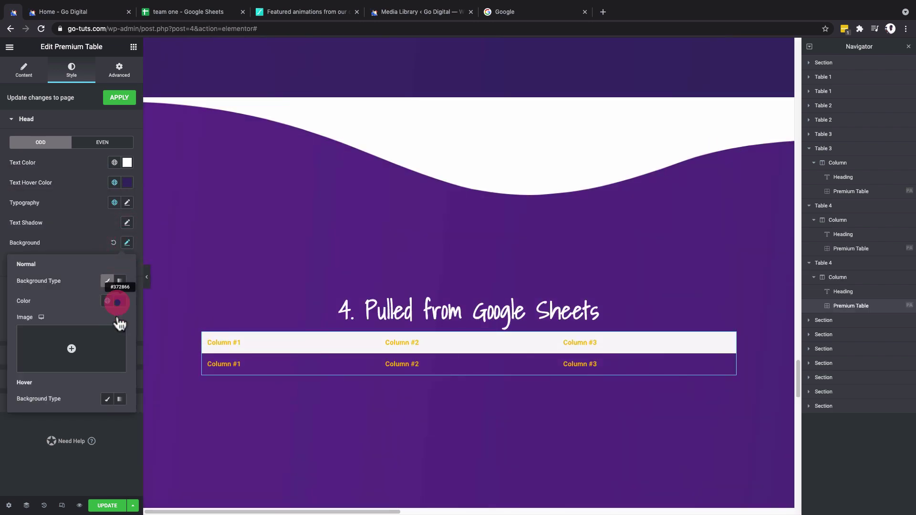
{"action": "left_click", "coordinate": [120, 301]}
{"action": "left_click_drag", "start_coordinate": [120, 433], "coordinate": [59, 431]}
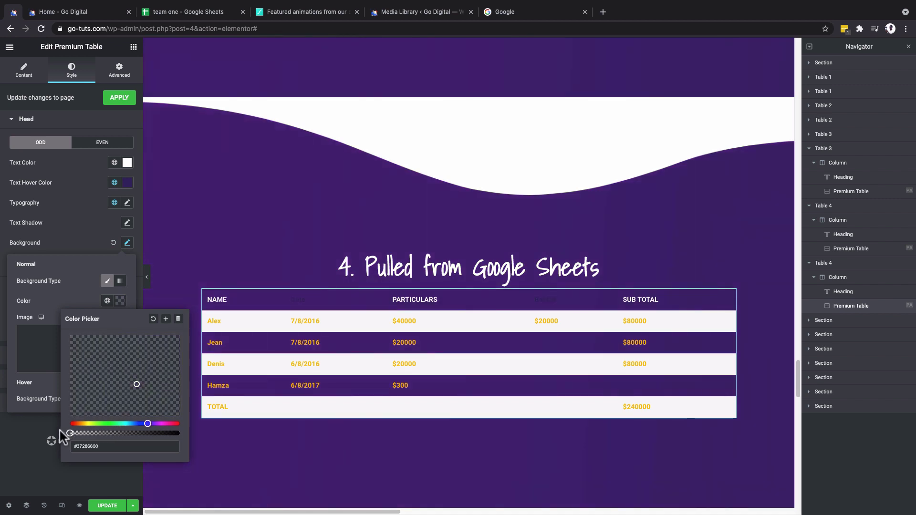
{"action": "left_click", "coordinate": [128, 243]}
Step: Set the even head cells' text color to #FFFFFF
{"action": "left_click", "coordinate": [90, 144]}
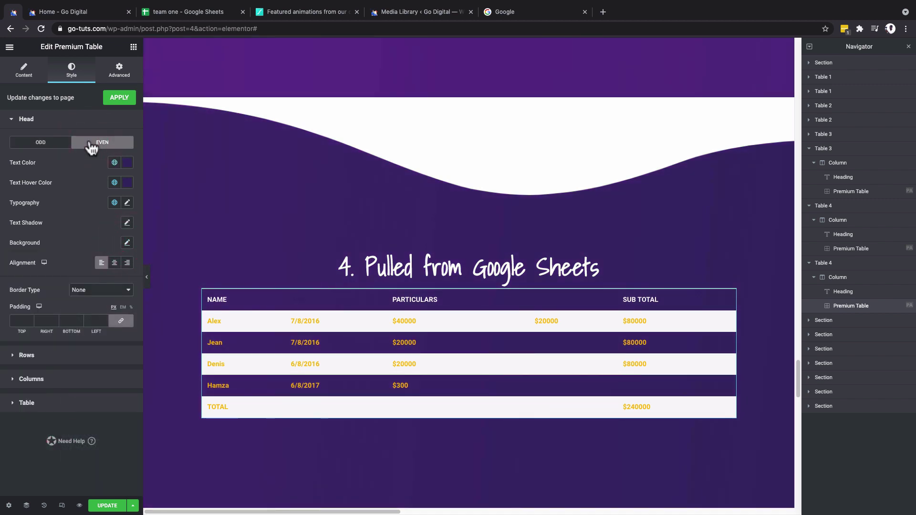
{"action": "left_click", "coordinate": [125, 164]}
{"action": "left_click", "coordinate": [14, 194]}
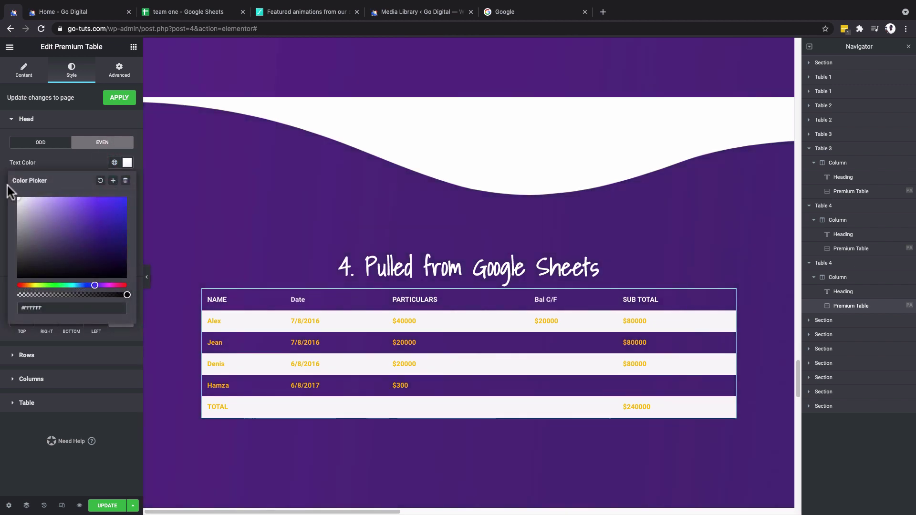
{"action": "left_click", "coordinate": [127, 162]}
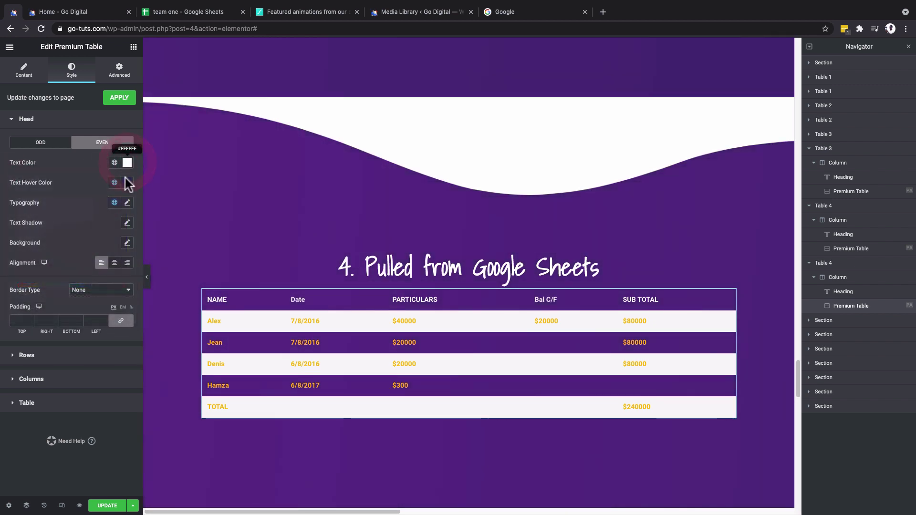
{"action": "left_click", "coordinate": [128, 243]}
{"action": "left_click", "coordinate": [107, 281]}
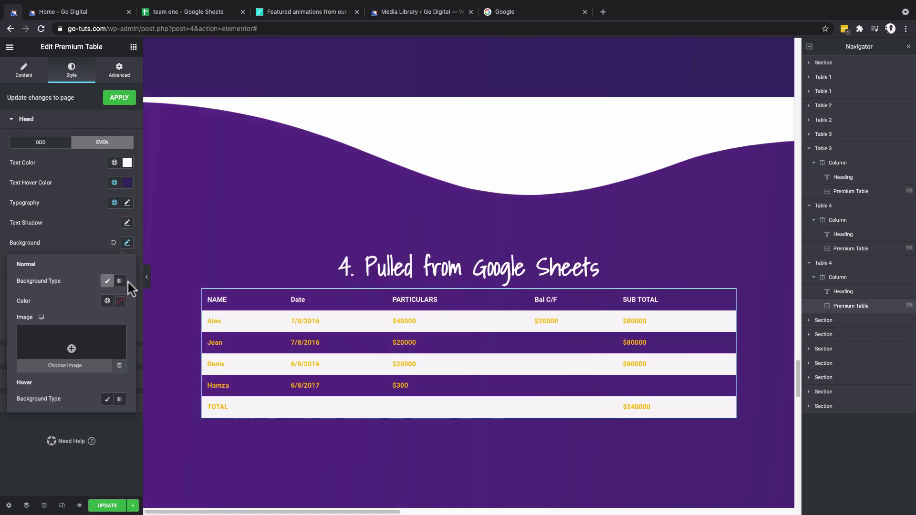
{"action": "left_click", "coordinate": [113, 243]}
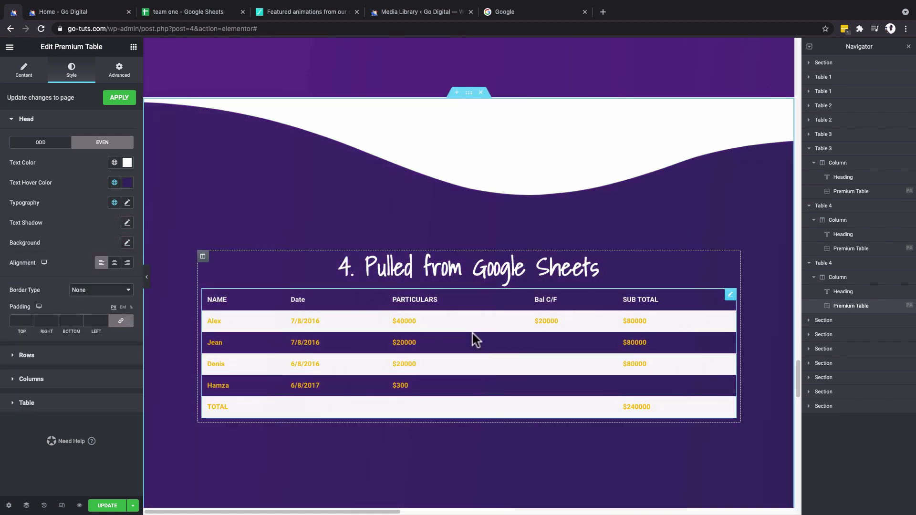
Step: Set the fourth table's layout to Fixed and its width to 55%
{"action": "scroll", "coordinate": [444, 374], "scroll_direction": "up", "scroll_amount": 5}
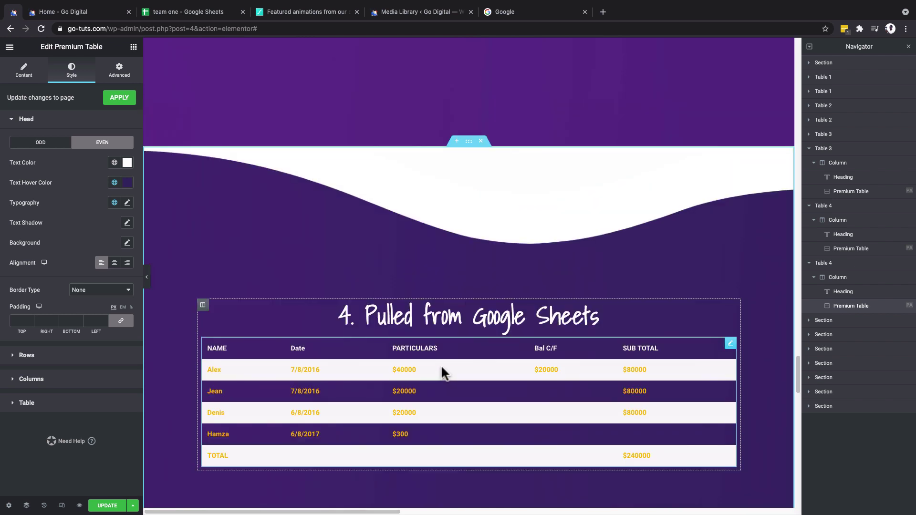
{"action": "scroll", "coordinate": [444, 374], "scroll_direction": "down", "scroll_amount": 4}
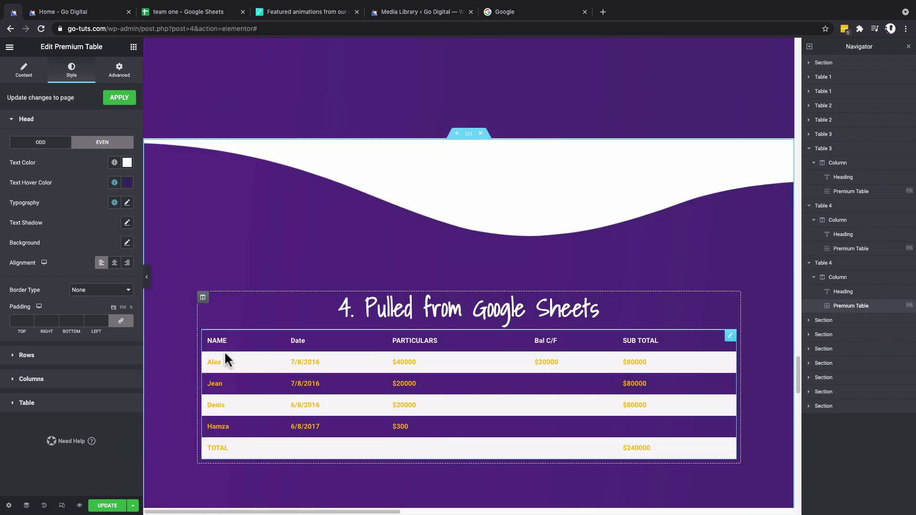
{"action": "left_click", "coordinate": [24, 77]}
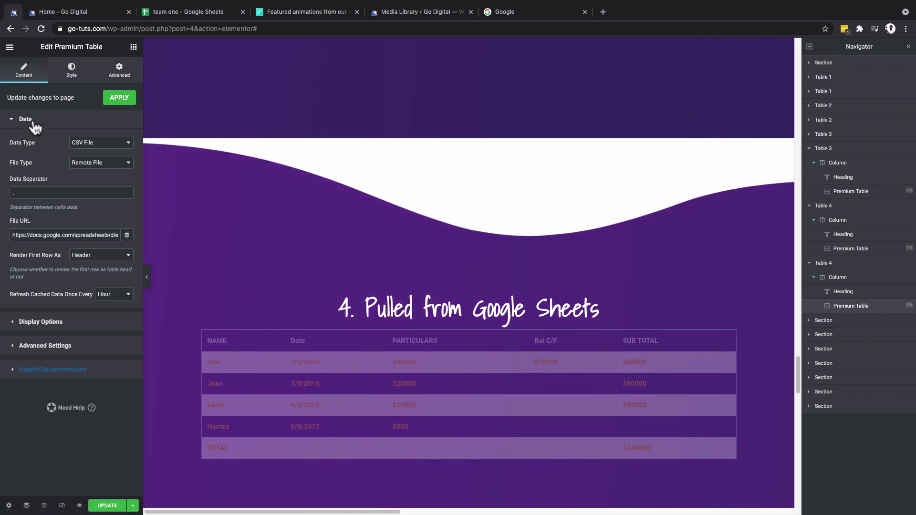
{"action": "left_click", "coordinate": [41, 323]}
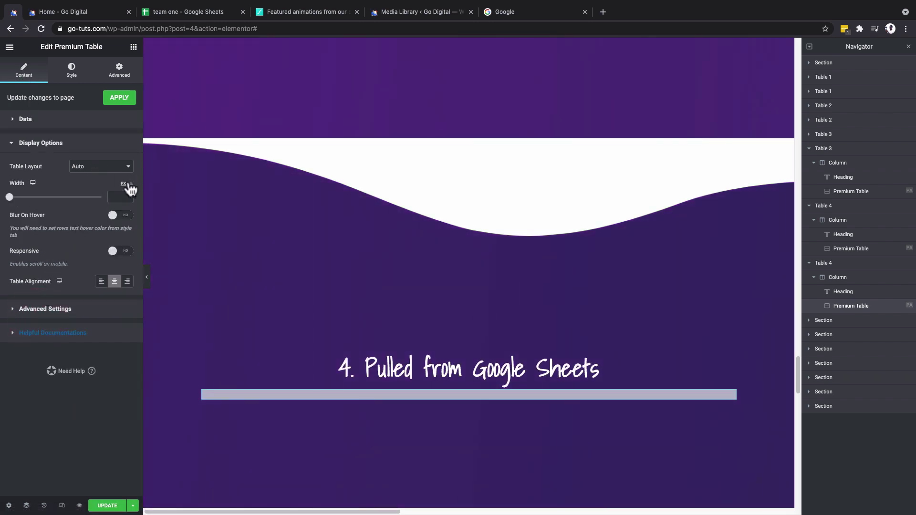
{"action": "left_click", "coordinate": [116, 174]}
{"action": "left_click", "coordinate": [117, 180]}
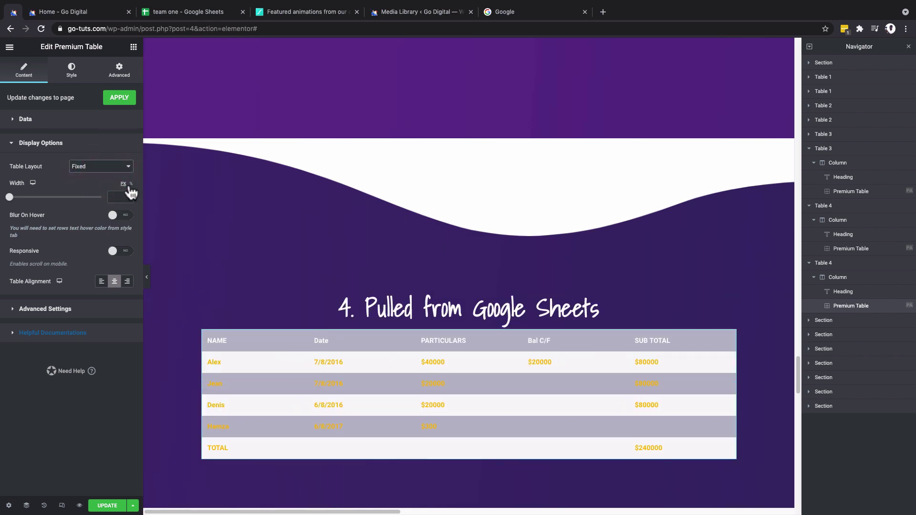
{"action": "left_click", "coordinate": [131, 183]}
{"action": "left_click", "coordinate": [119, 196]}
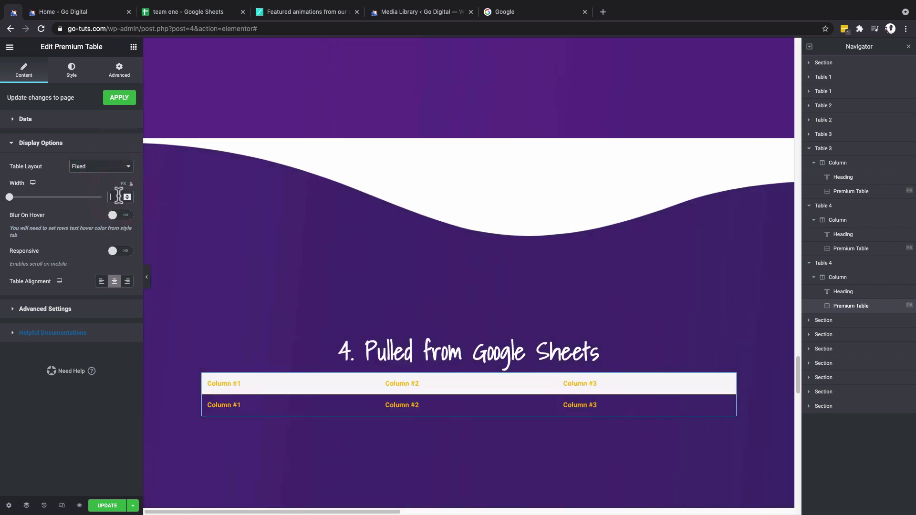
{"action": "type", "text": "55"}
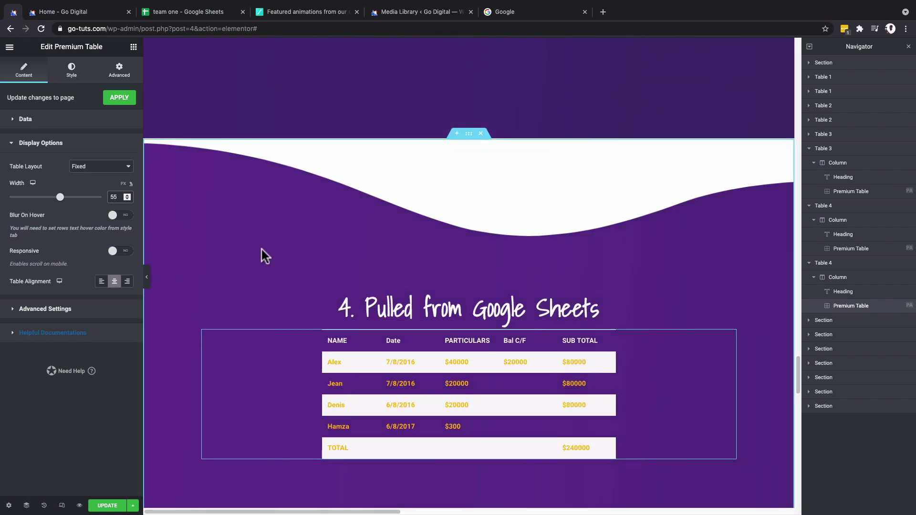
Step: Give the whole table a solid border in the yellow-orange global color with a border radius of 35 px, matching the original table
{"action": "scroll", "coordinate": [262, 249], "scroll_direction": "down", "scroll_amount": 1}
{"action": "scroll", "coordinate": [293, 252], "scroll_direction": "up", "scroll_amount": 7}
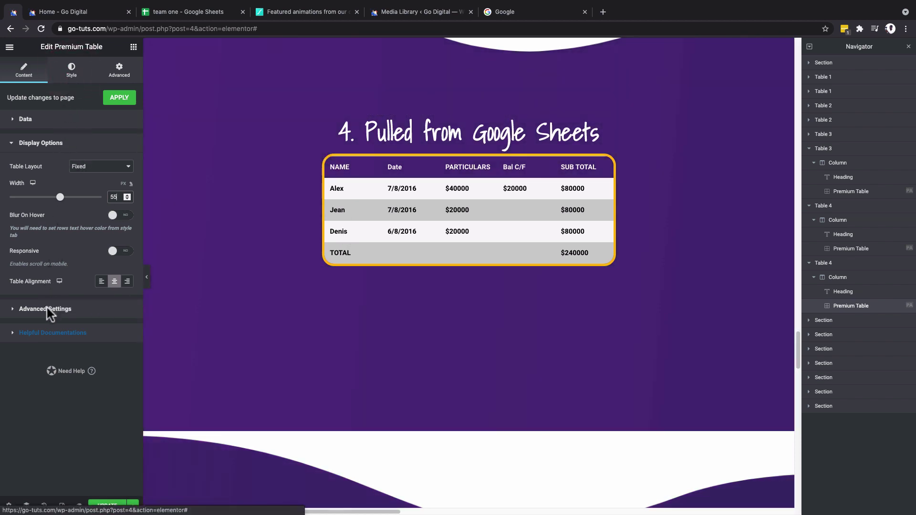
{"action": "left_click", "coordinate": [71, 70]}
{"action": "left_click", "coordinate": [35, 405]}
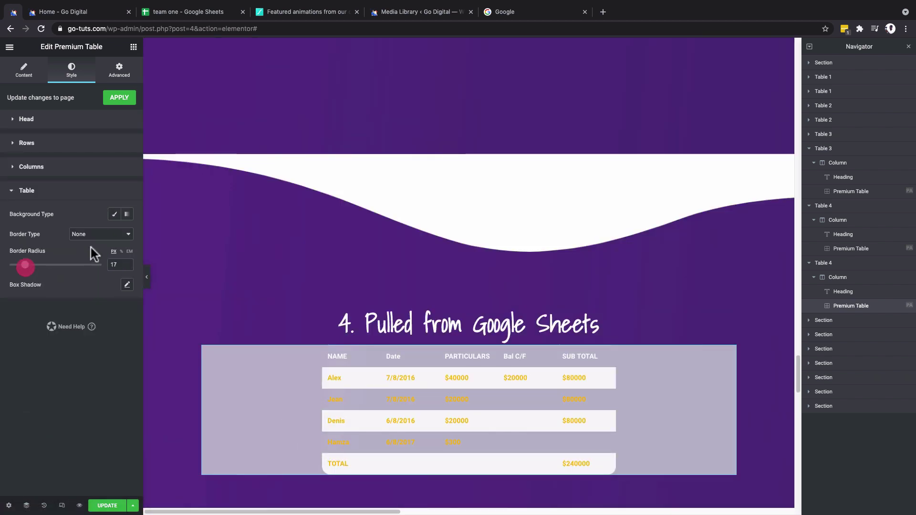
{"action": "left_click", "coordinate": [98, 236]}
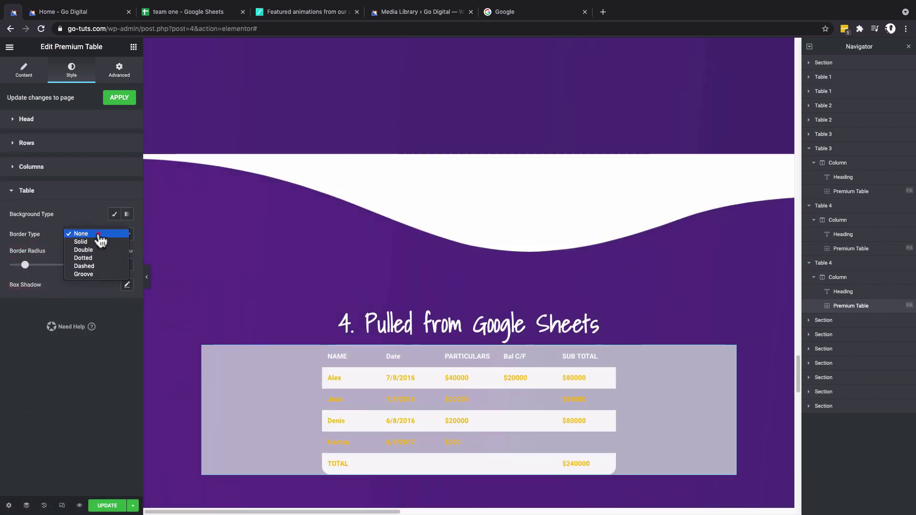
{"action": "left_click", "coordinate": [90, 241]}
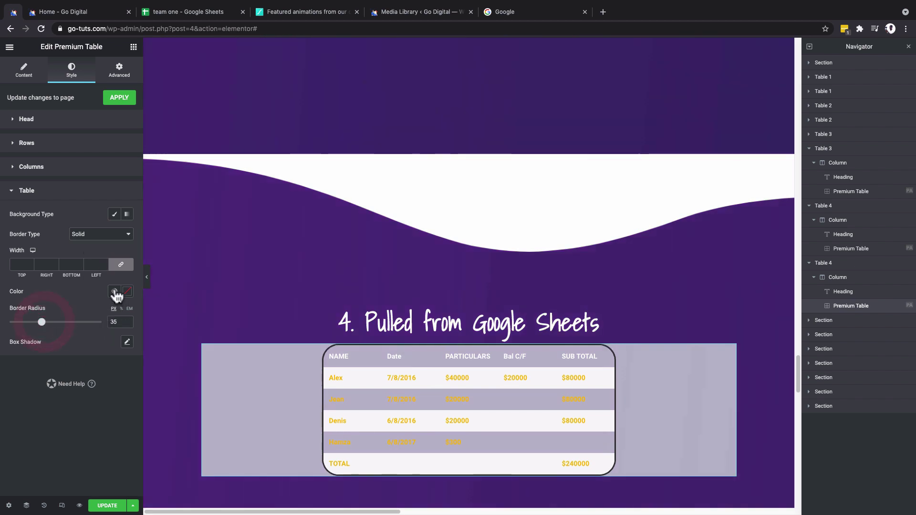
{"action": "left_click", "coordinate": [114, 291]}
{"action": "left_click", "coordinate": [38, 353]}
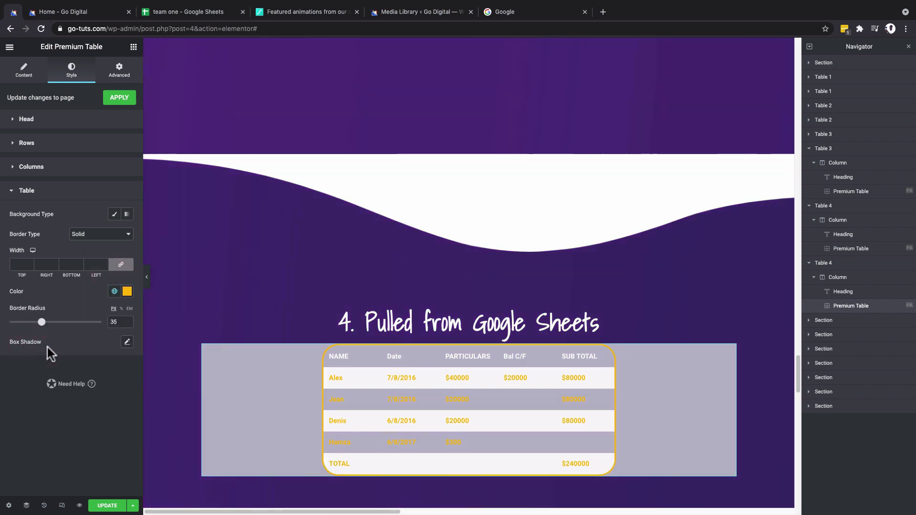